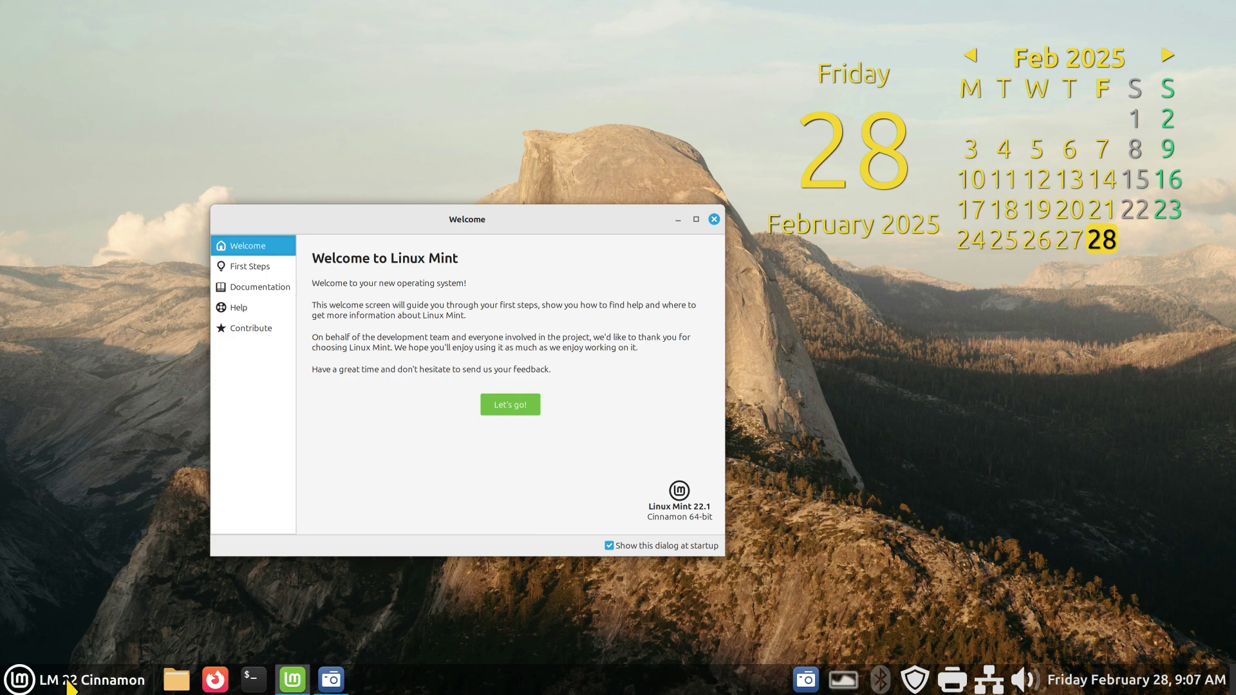
Briefly open and dismiss the Menu, then close the Welcome to Linux Mint window
click(19, 679)
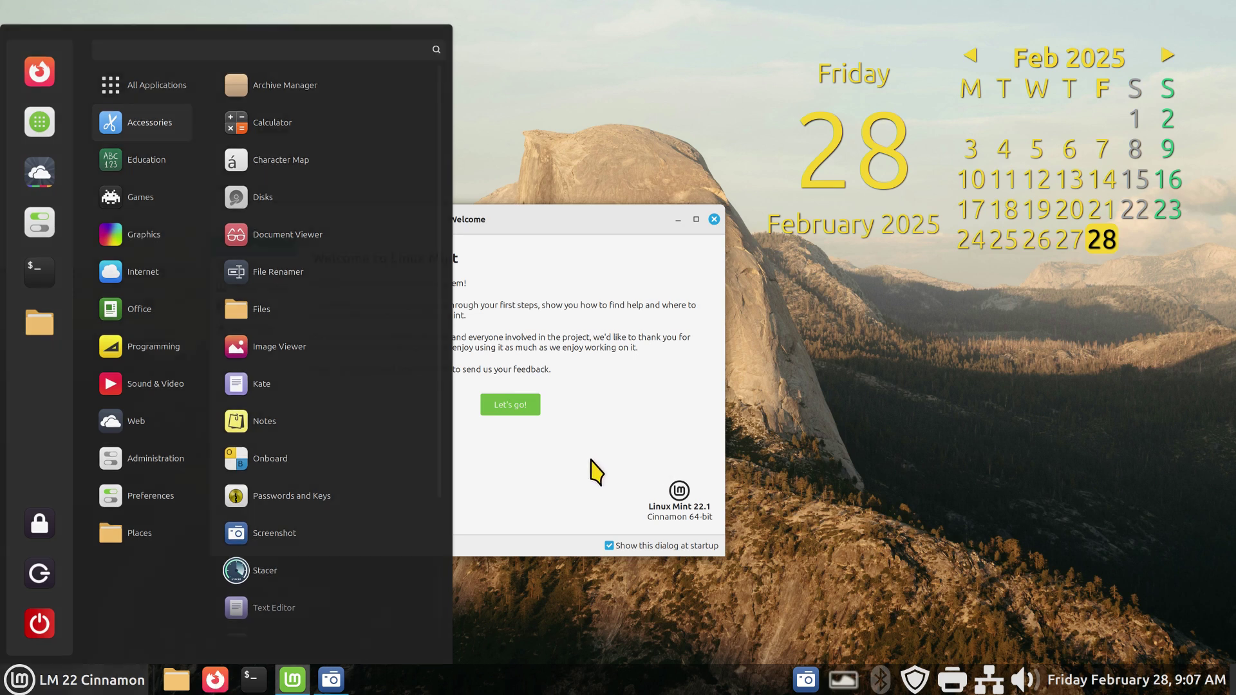
click(505, 570)
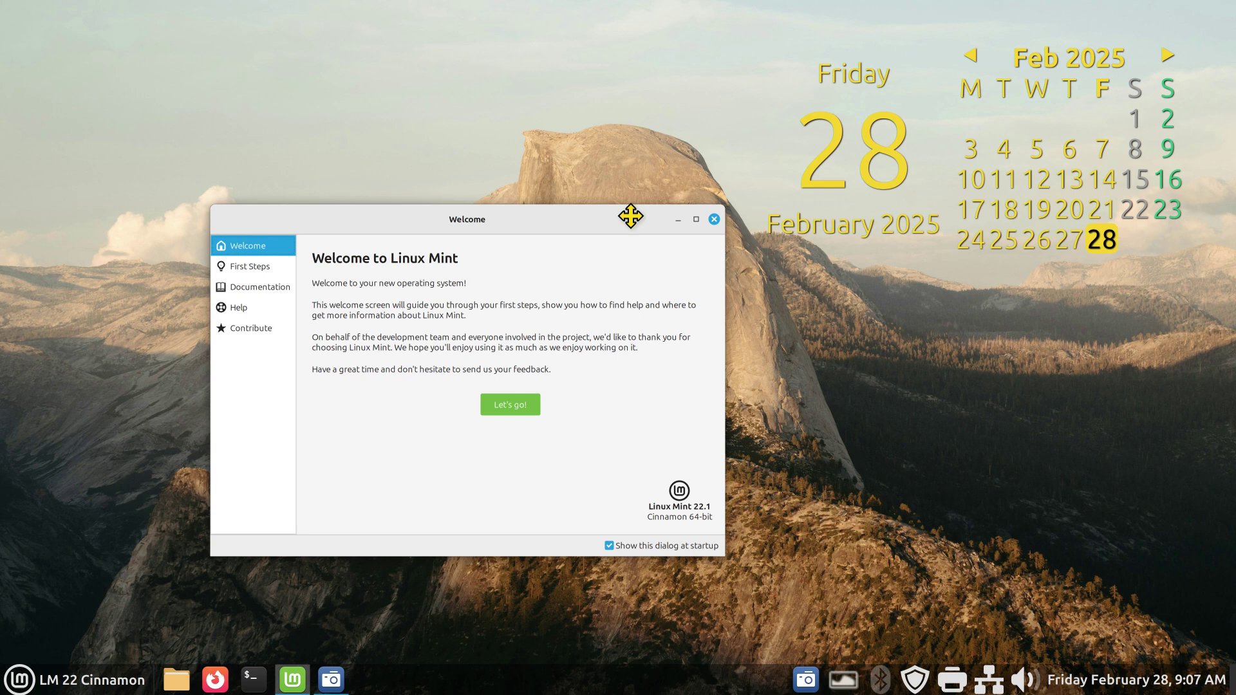
drag(630, 216, 621, 195)
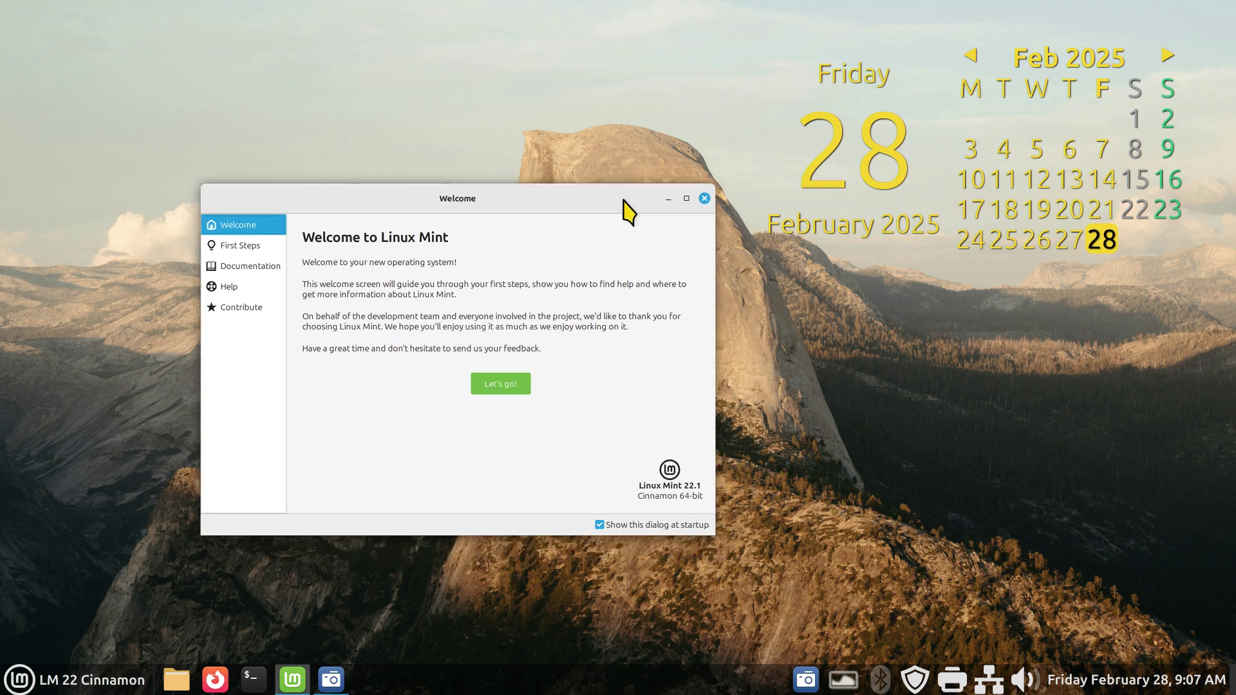
click(704, 199)
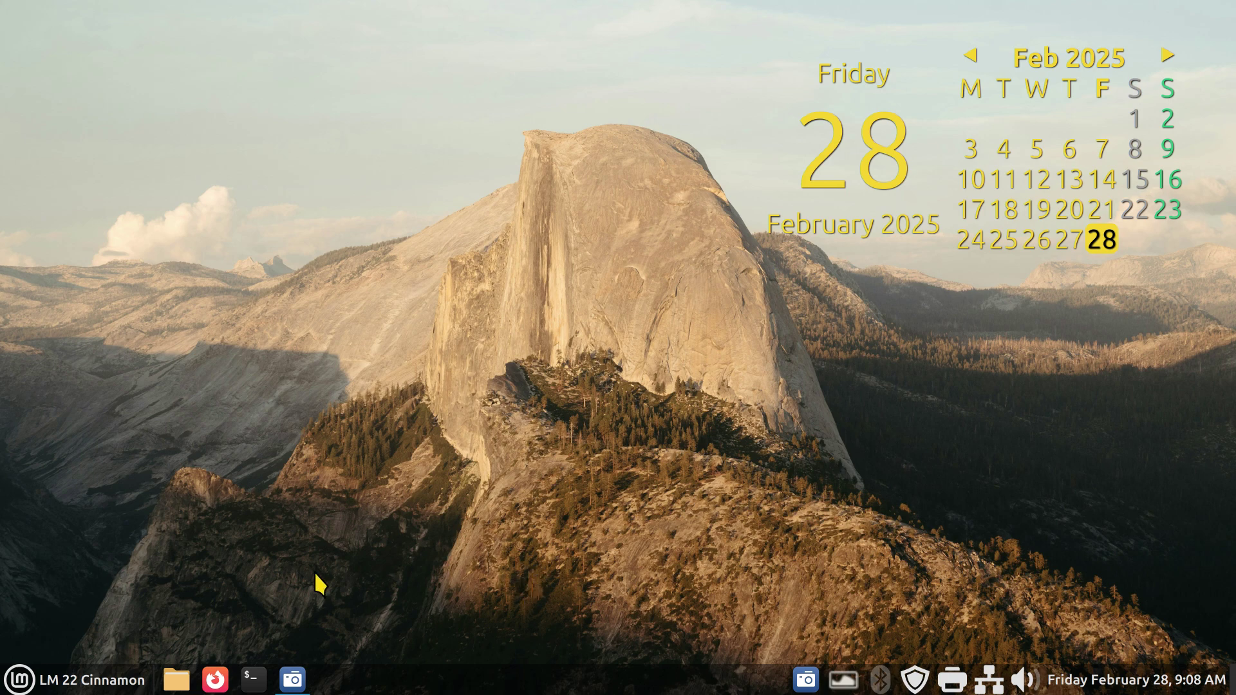
Open Files and browse to Music › The Beatles › Past Masters, Volume 1
click(181, 687)
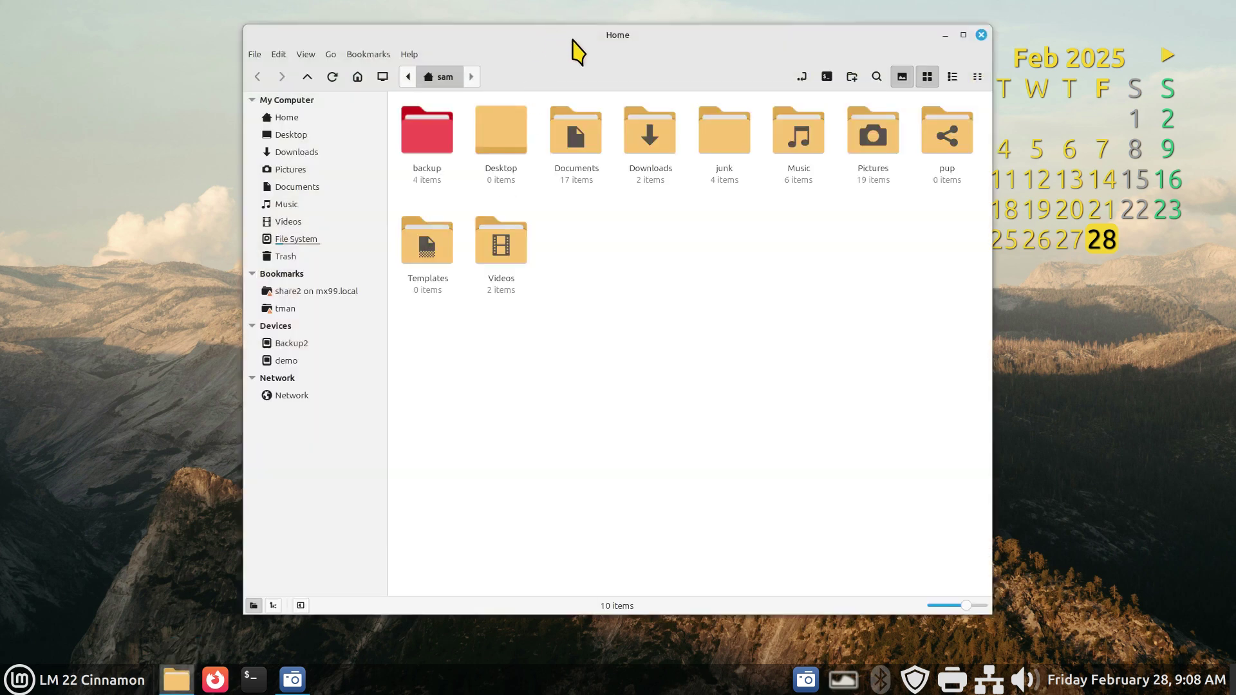
drag(574, 46, 495, 64)
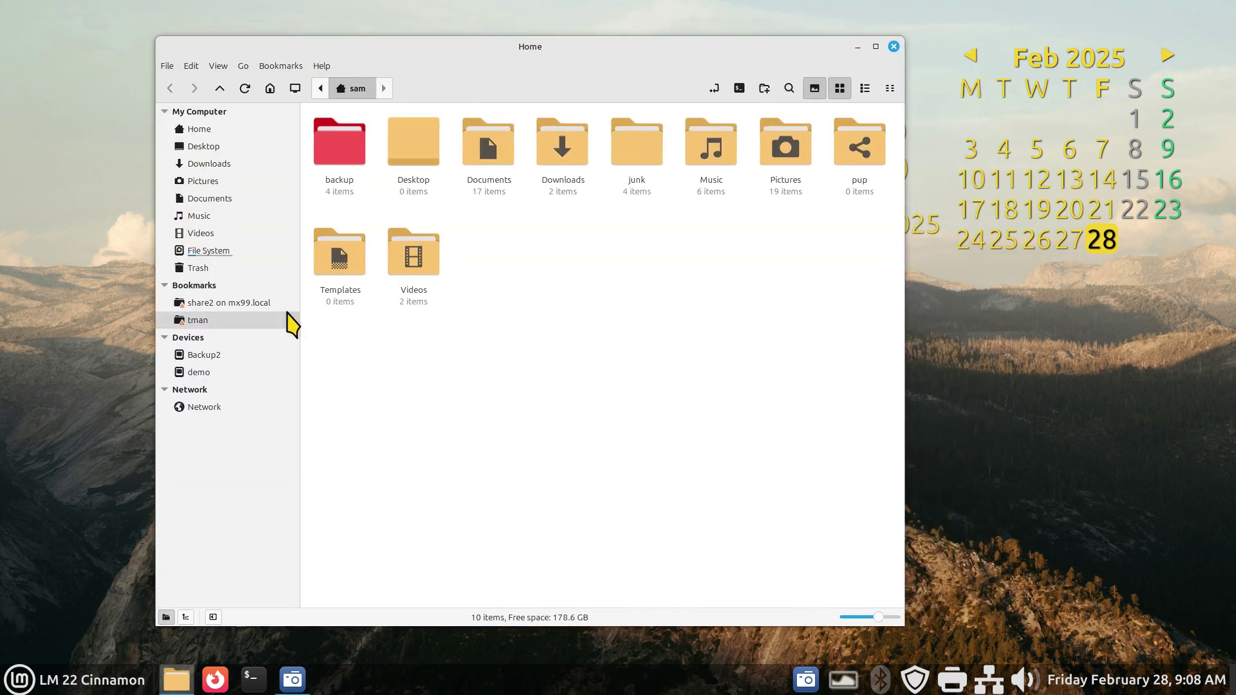
click(248, 222)
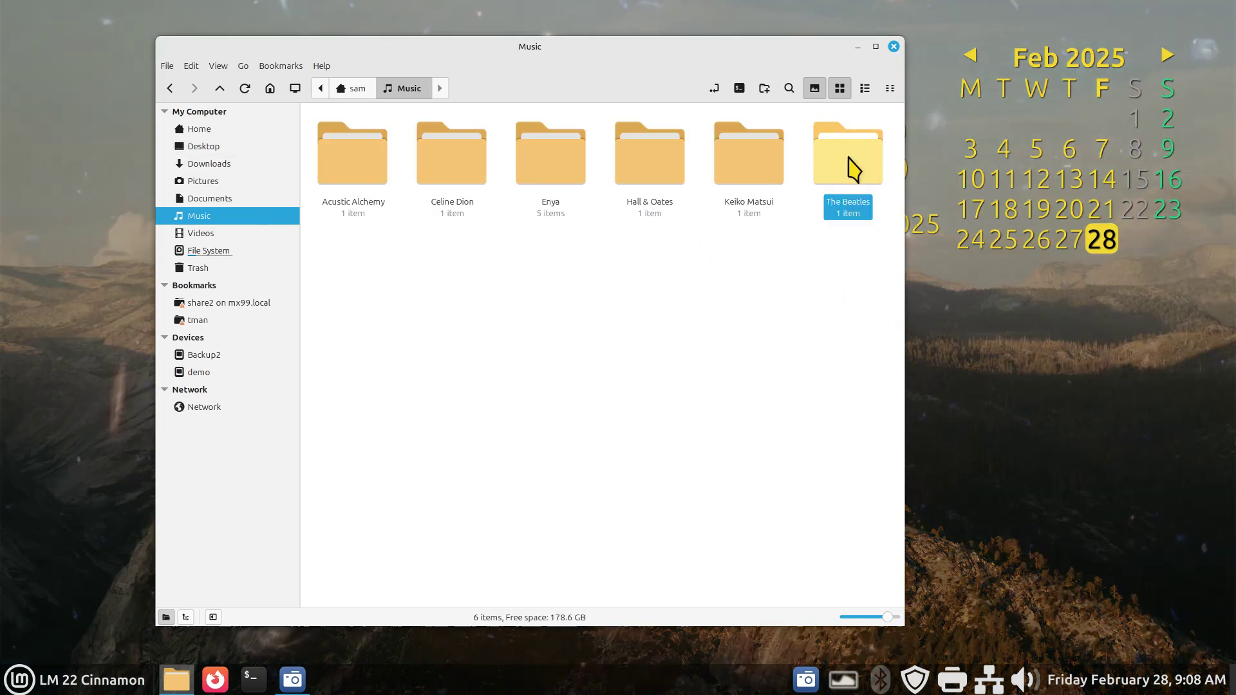
double_click(851, 154)
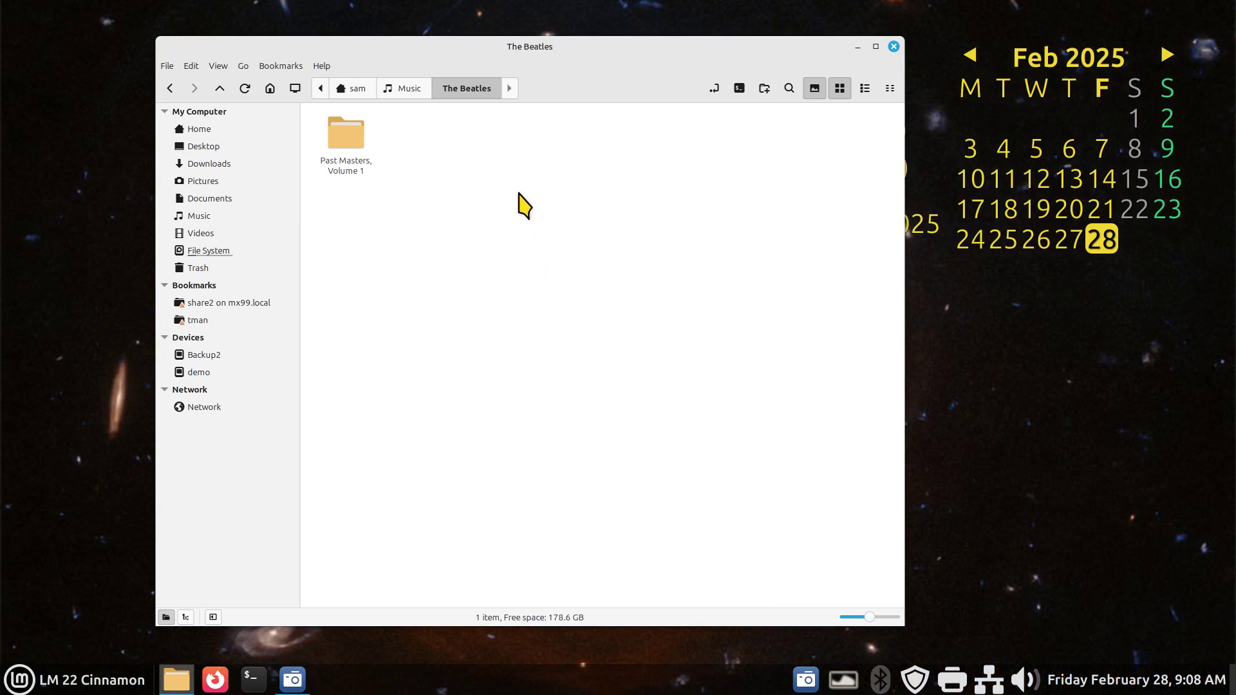
click(858, 47)
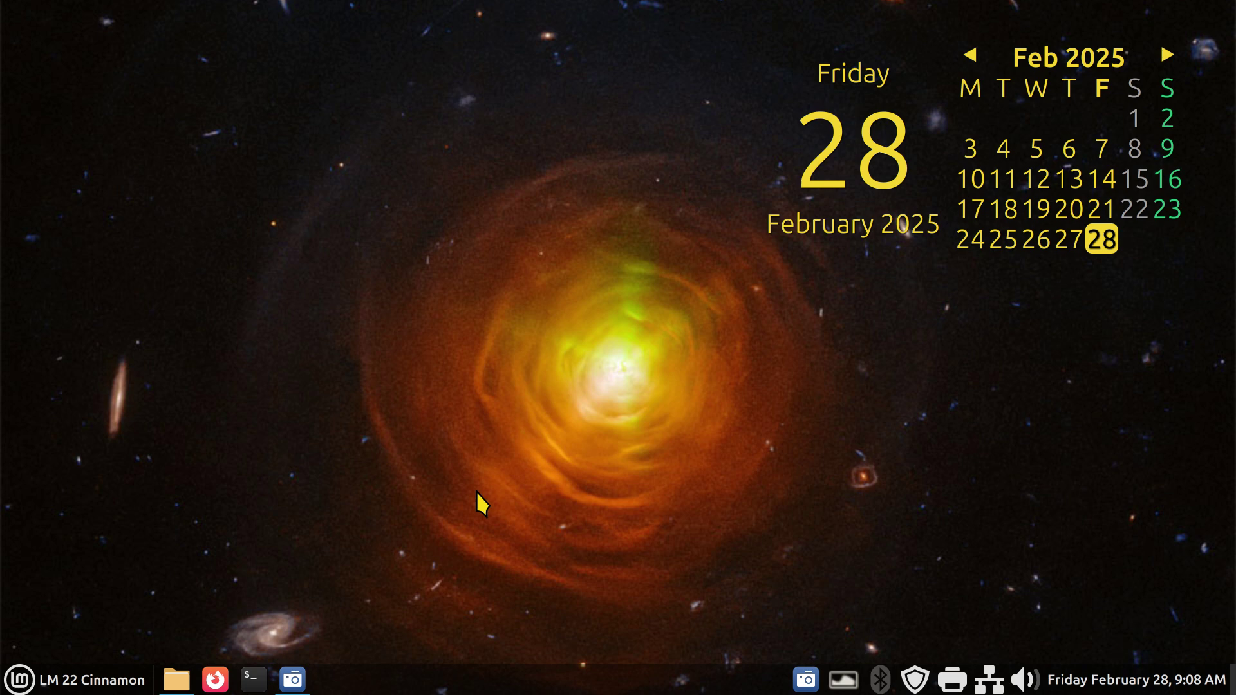
click(176, 680)
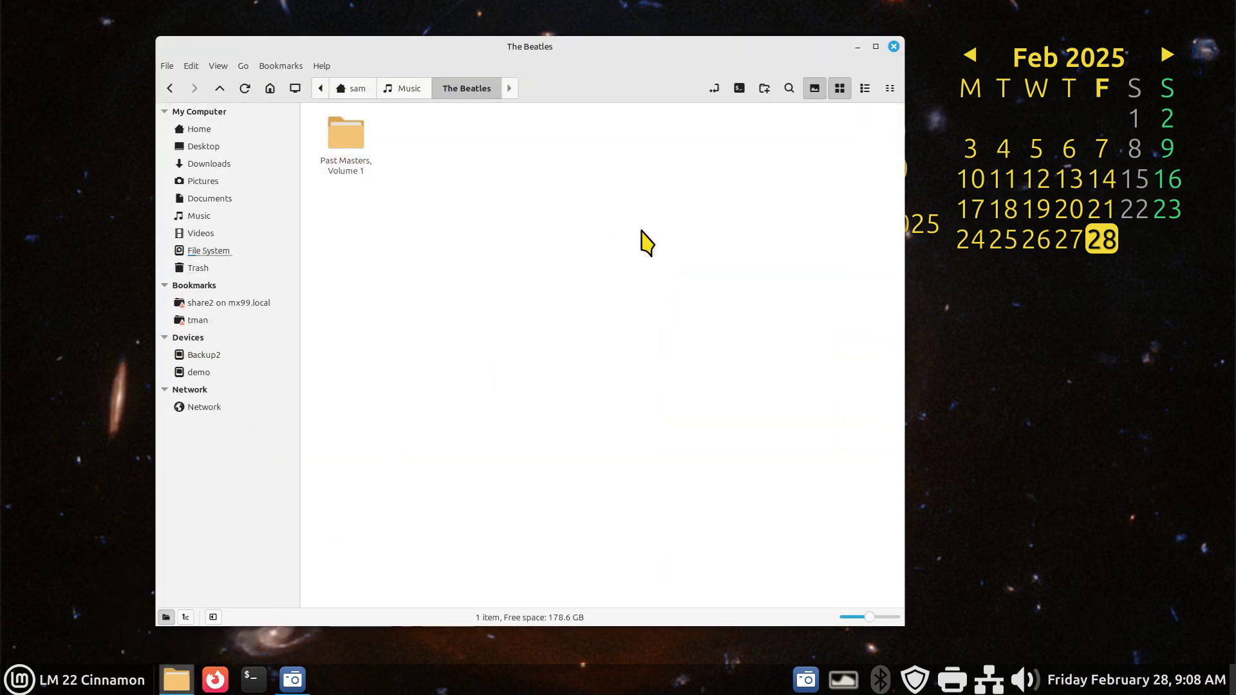
double_click(342, 143)
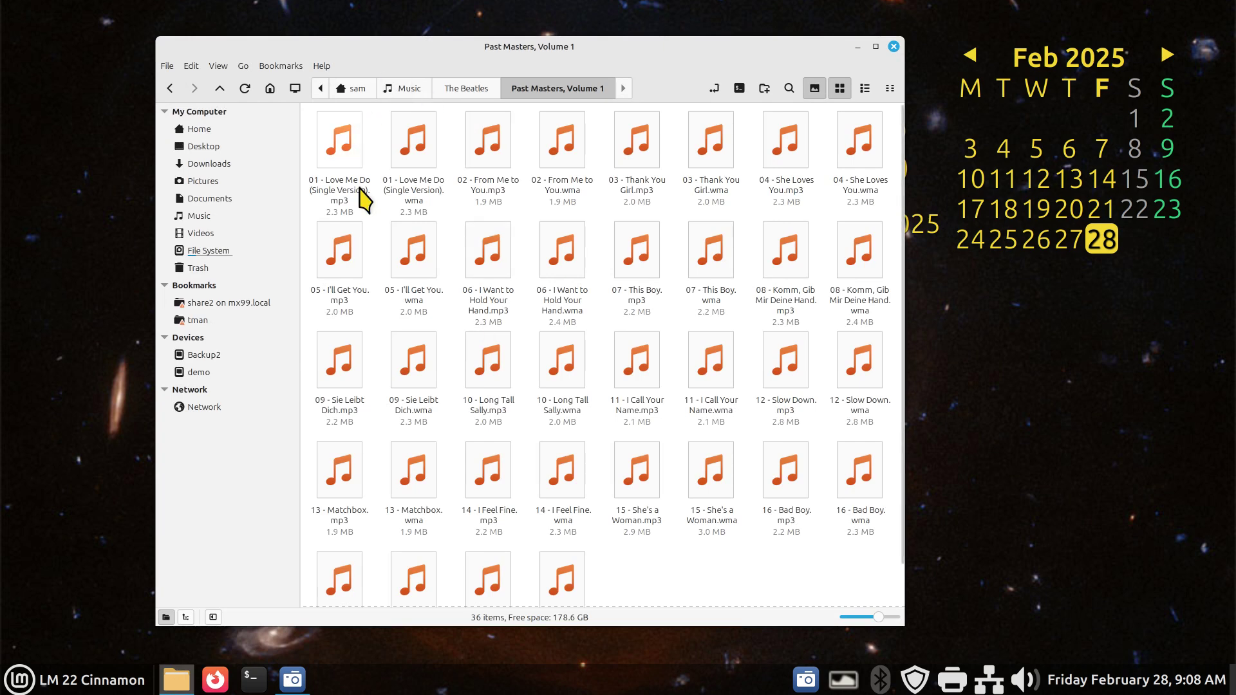
right_click(338, 137)
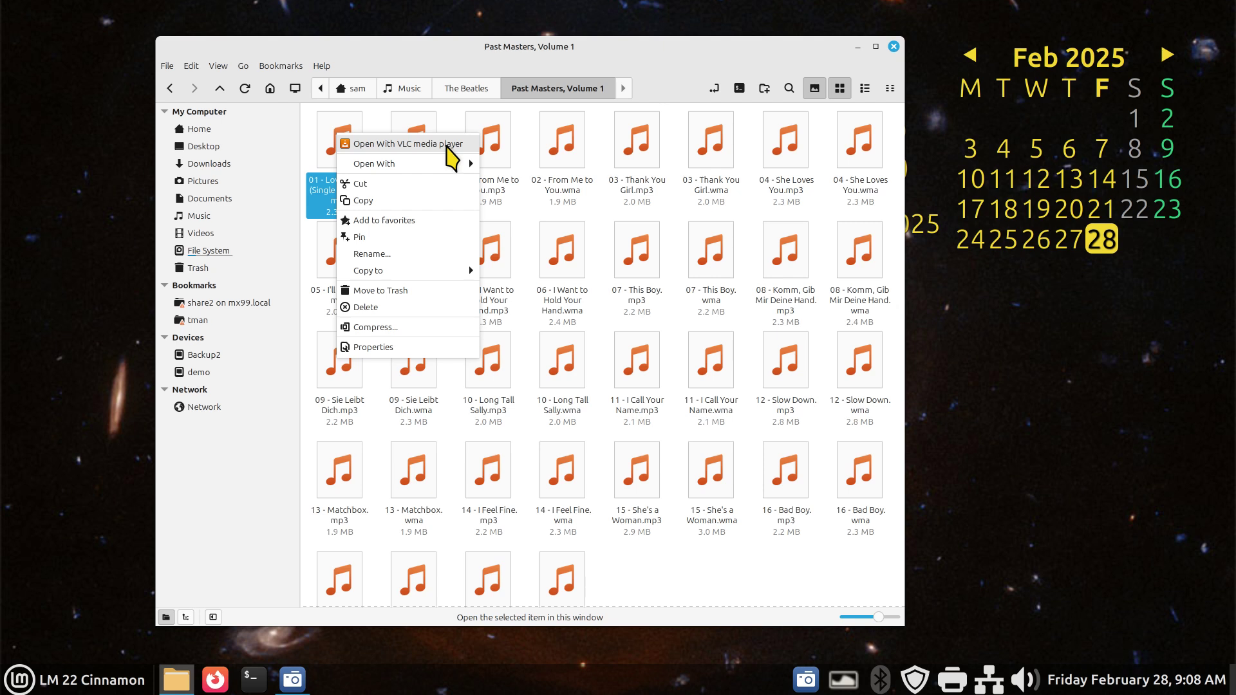
click(90, 566)
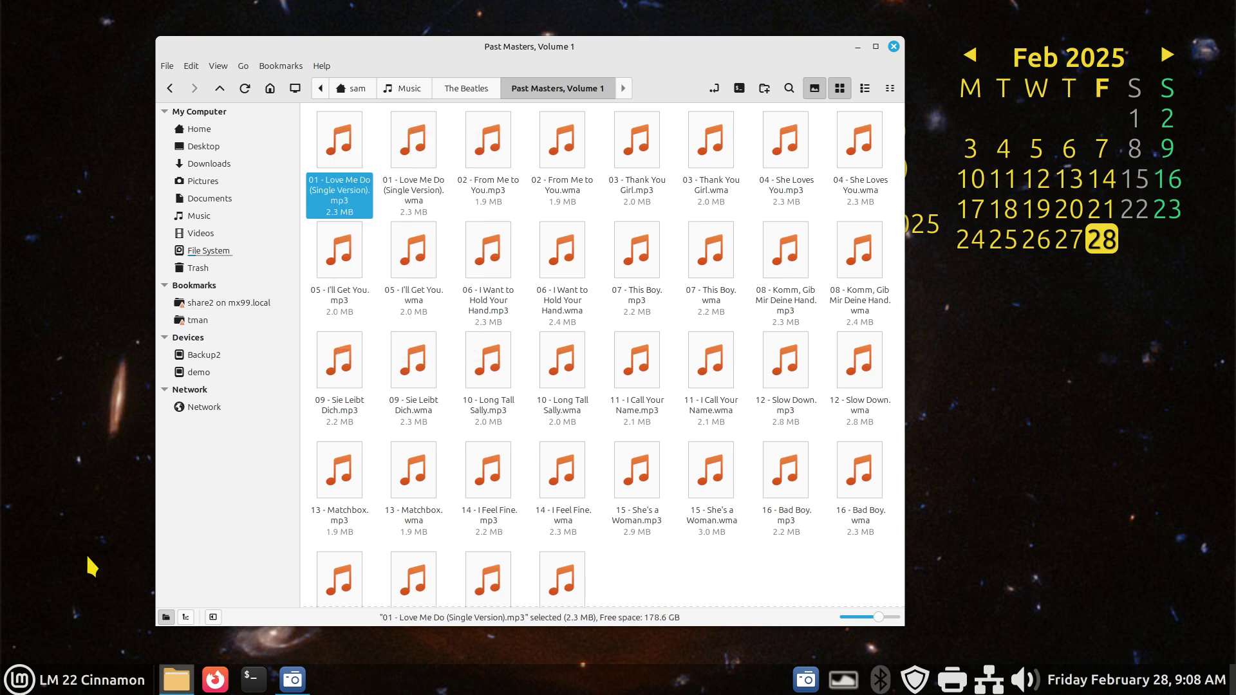
click(20, 680)
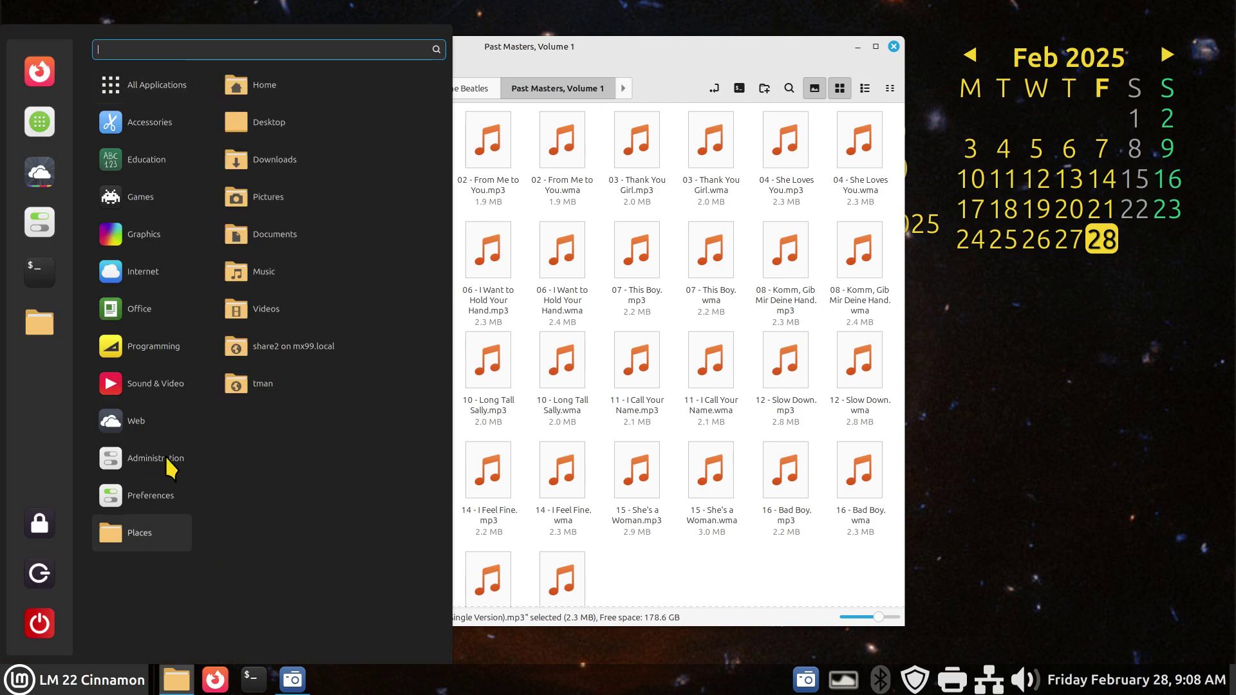
mouse_move(141, 122)
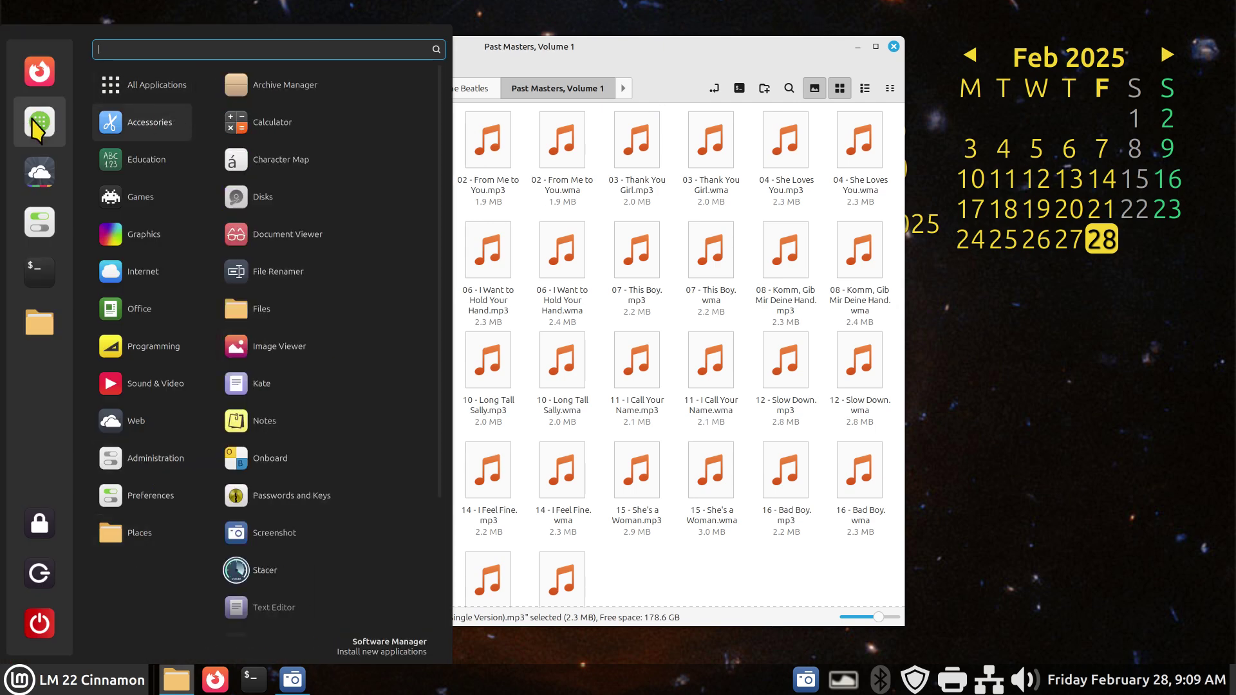
key(Escape)
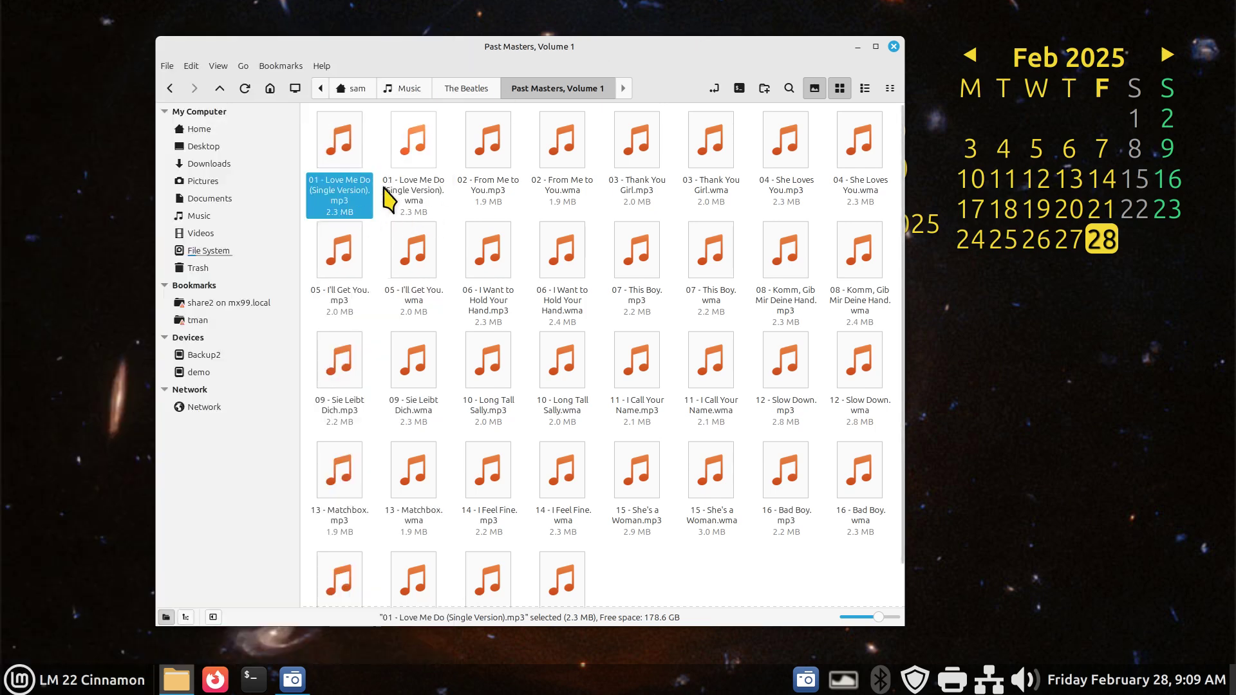
double_click(334, 145)
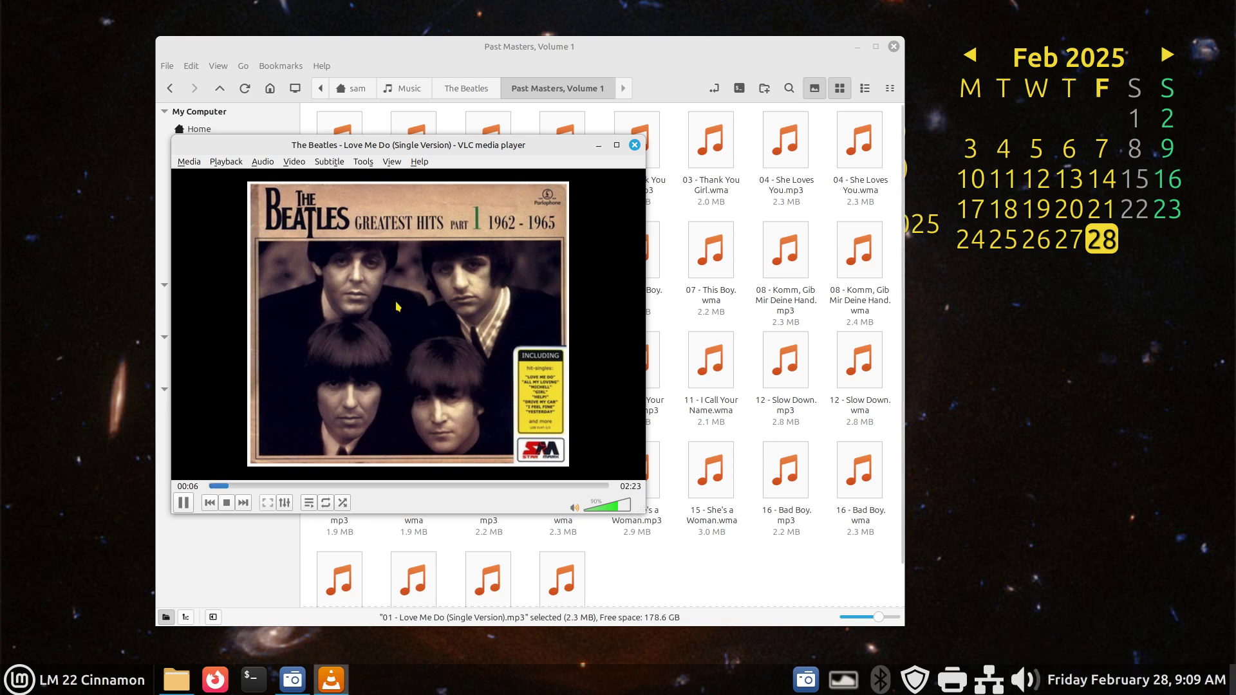
click(226, 503)
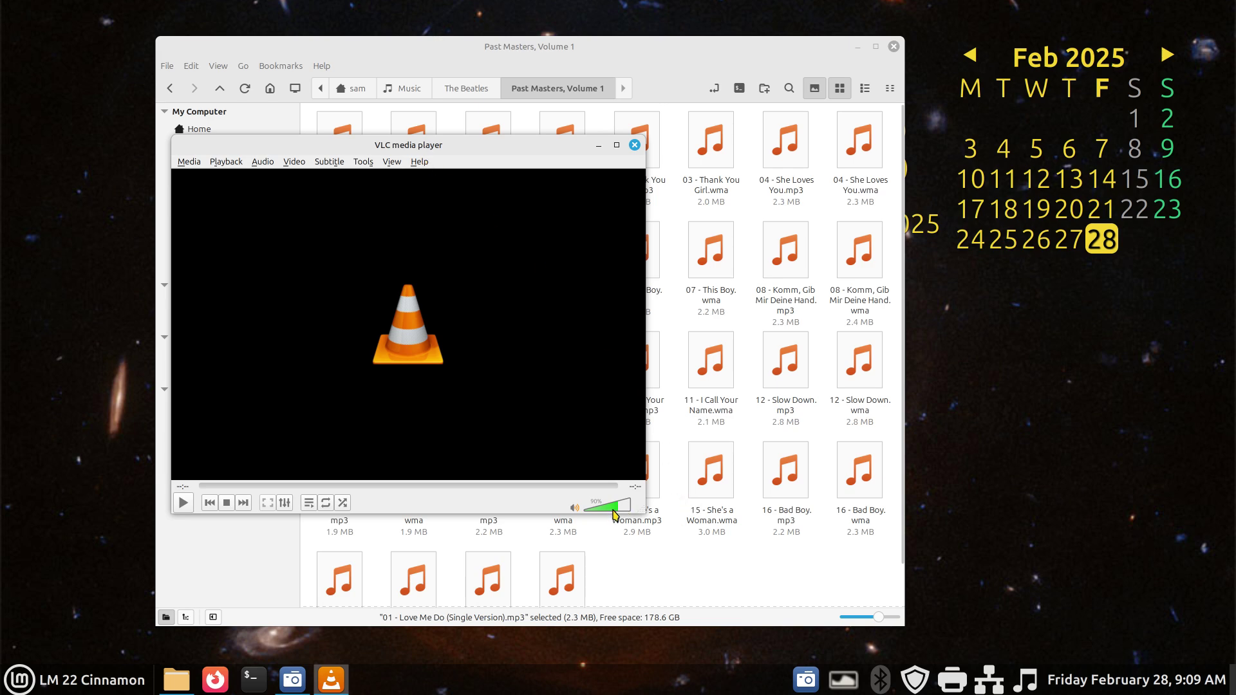
click(634, 145)
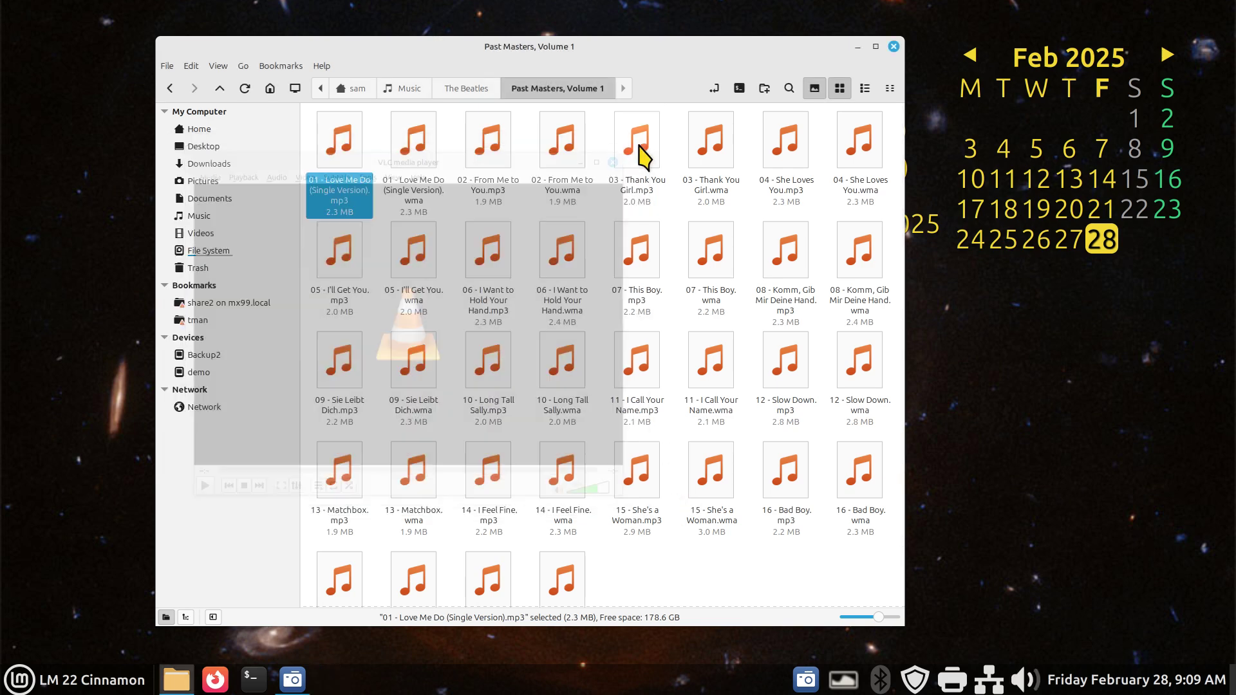
right_click(335, 138)
mouse_move(377, 164)
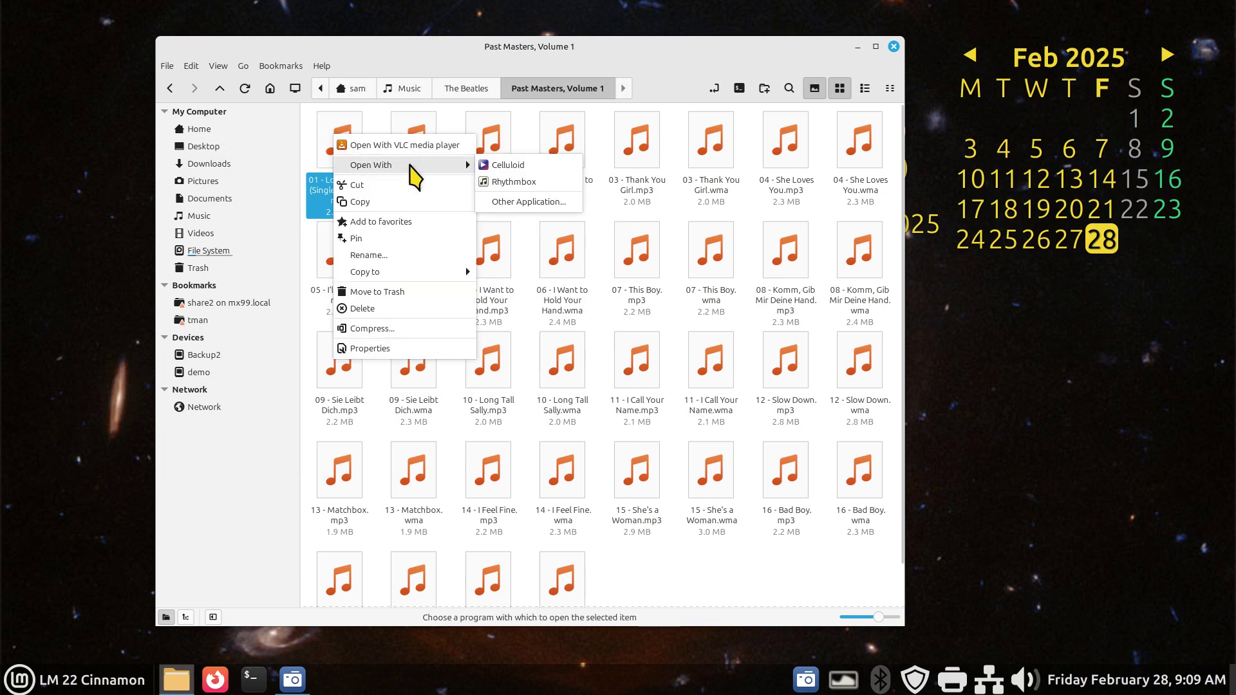
click(508, 166)
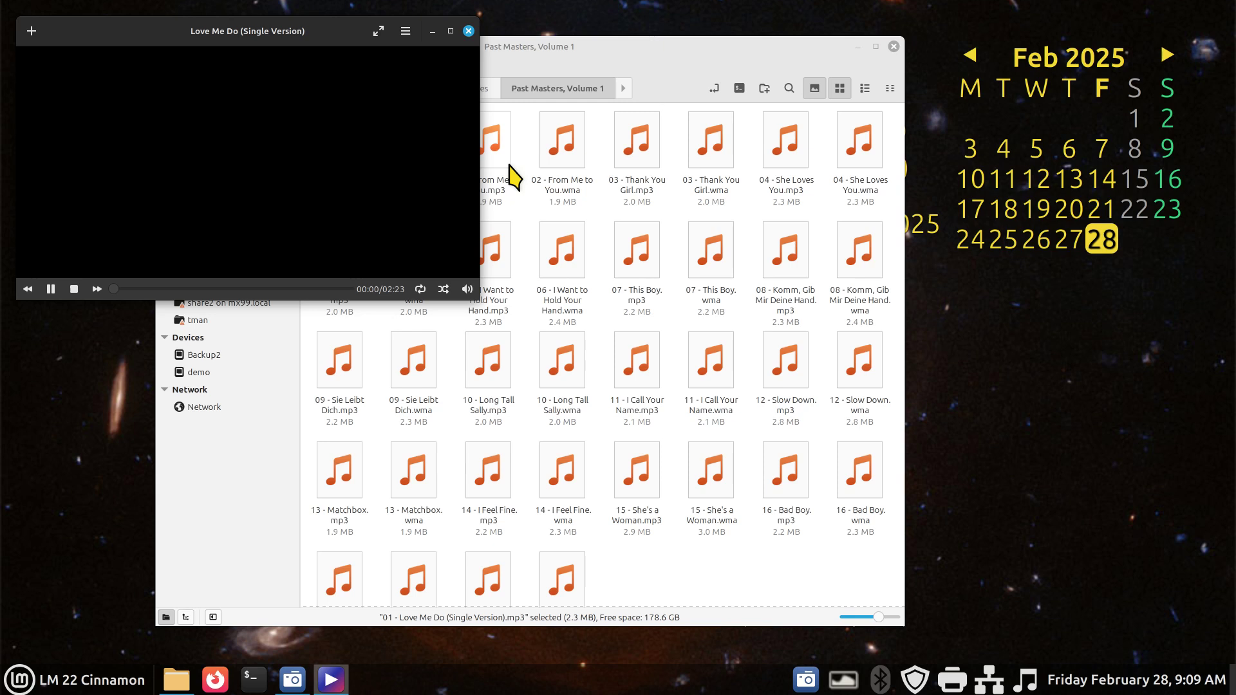
click(74, 289)
click(406, 32)
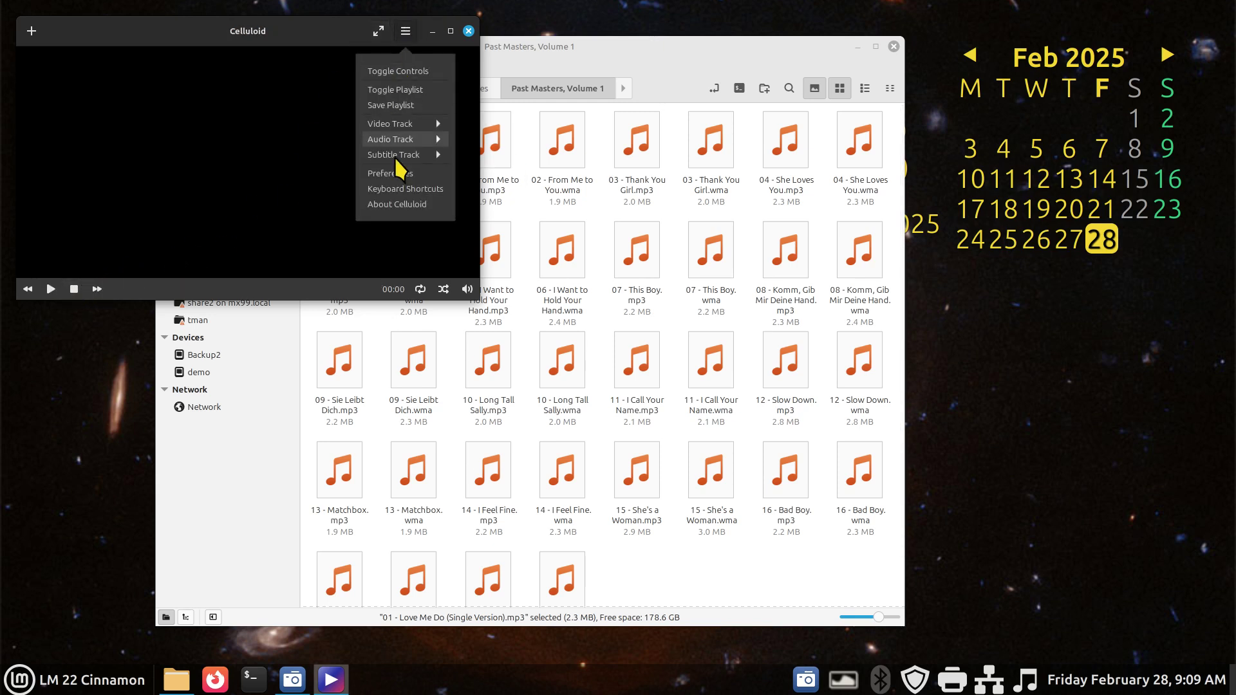
click(397, 205)
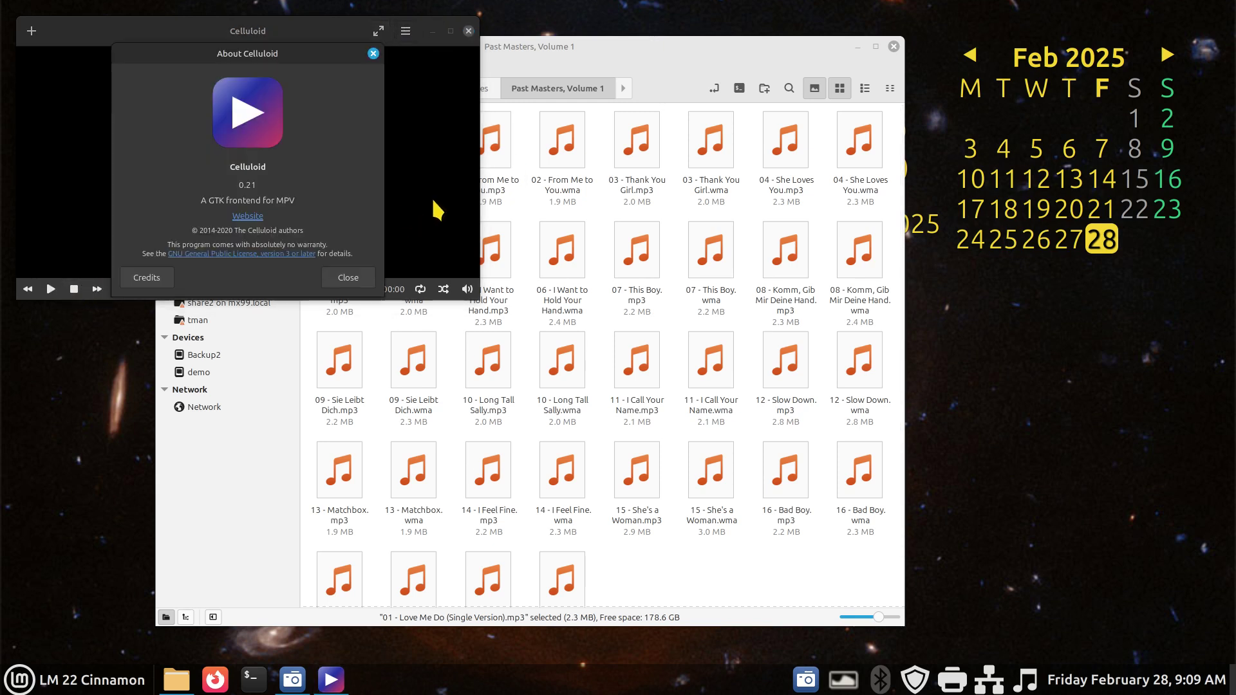
click(374, 53)
click(469, 31)
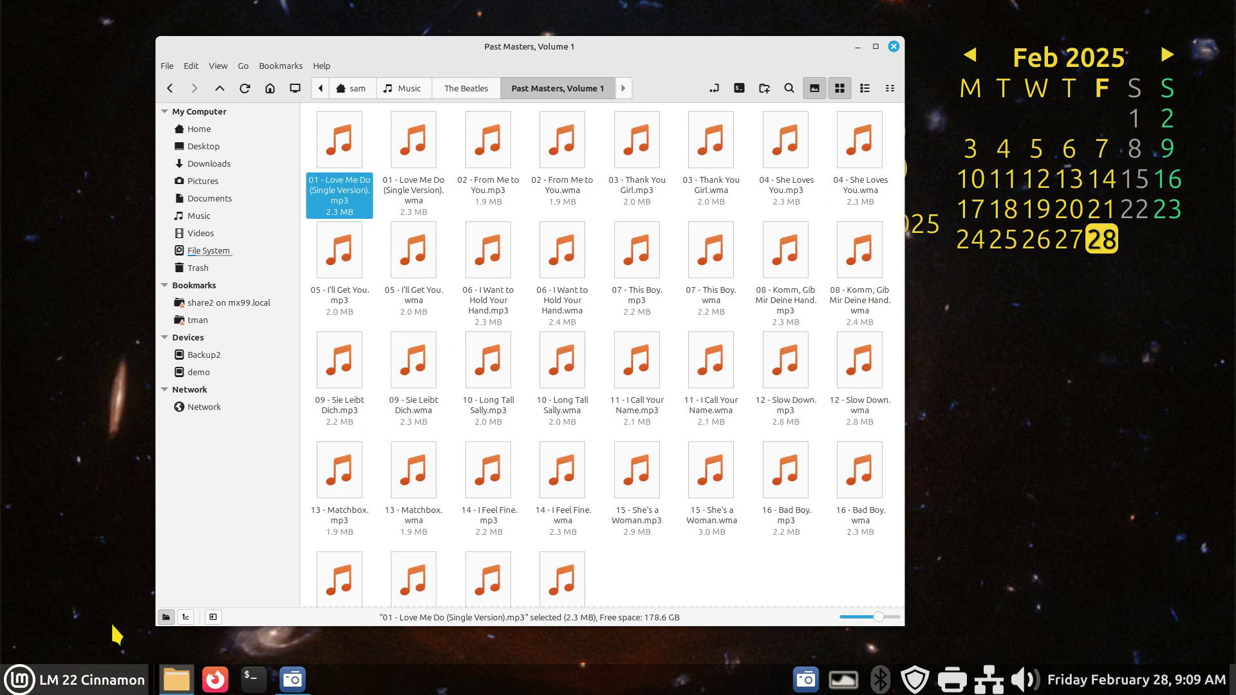
key(super)
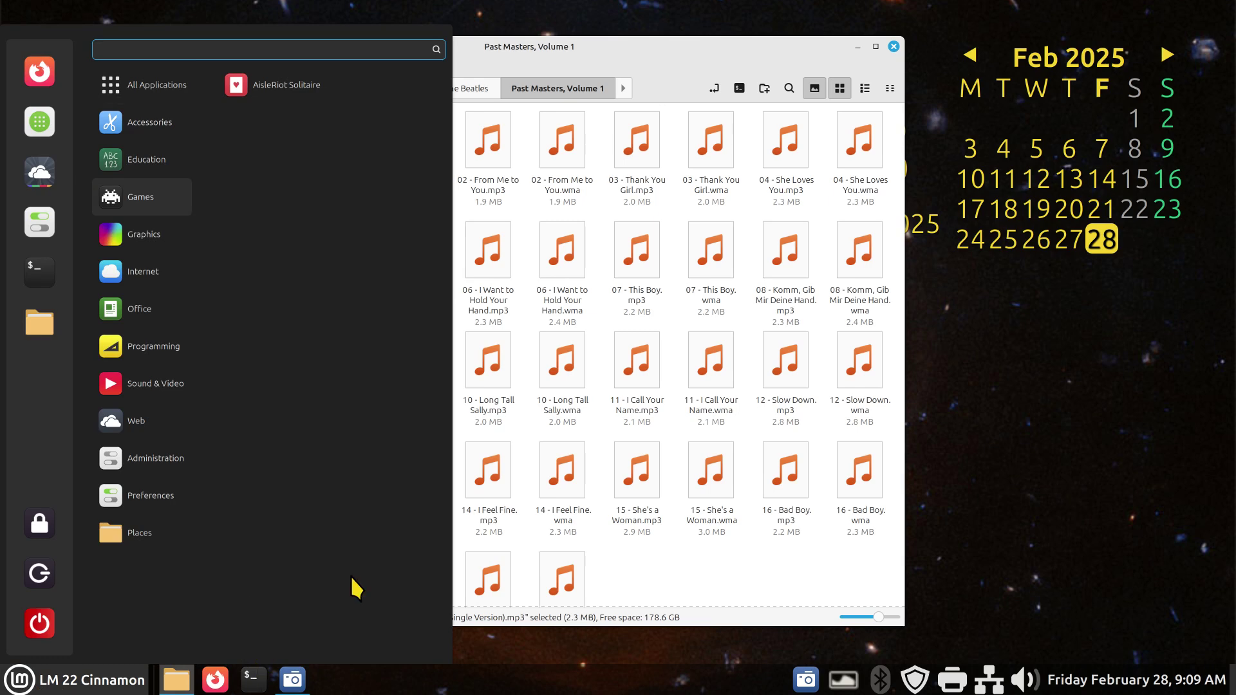
click(668, 52)
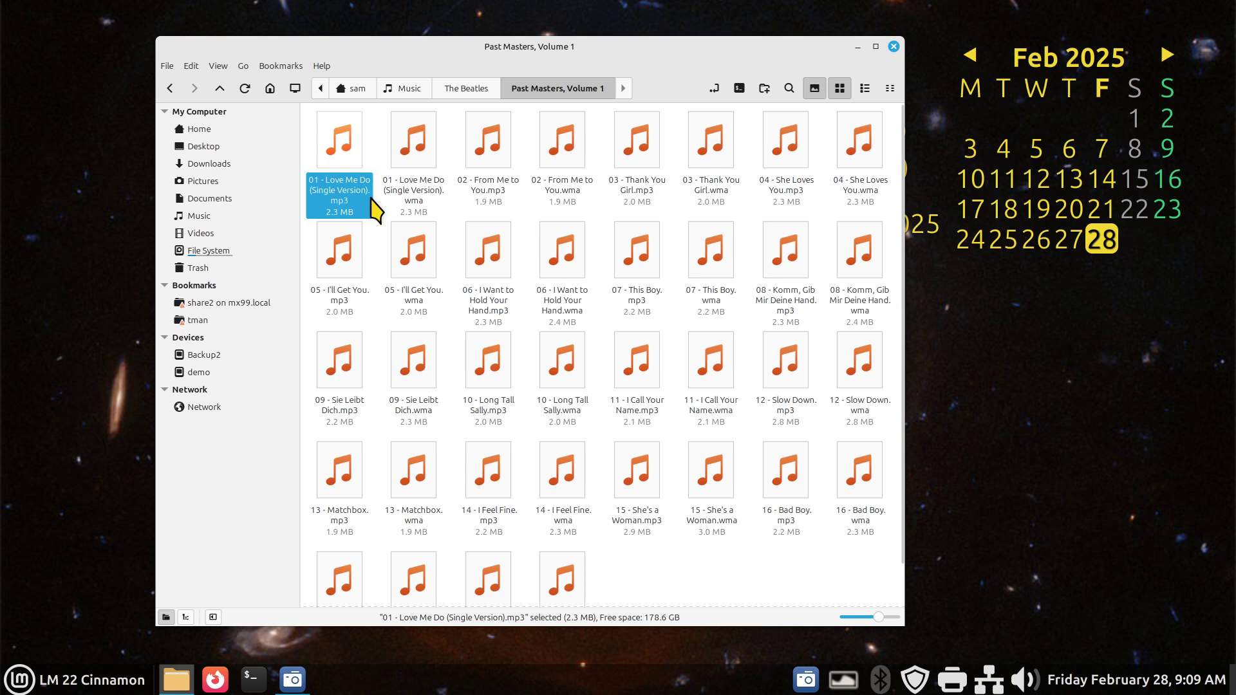
Close the VLC player and reposition the file manager over the Past Masters folder
click(429, 201)
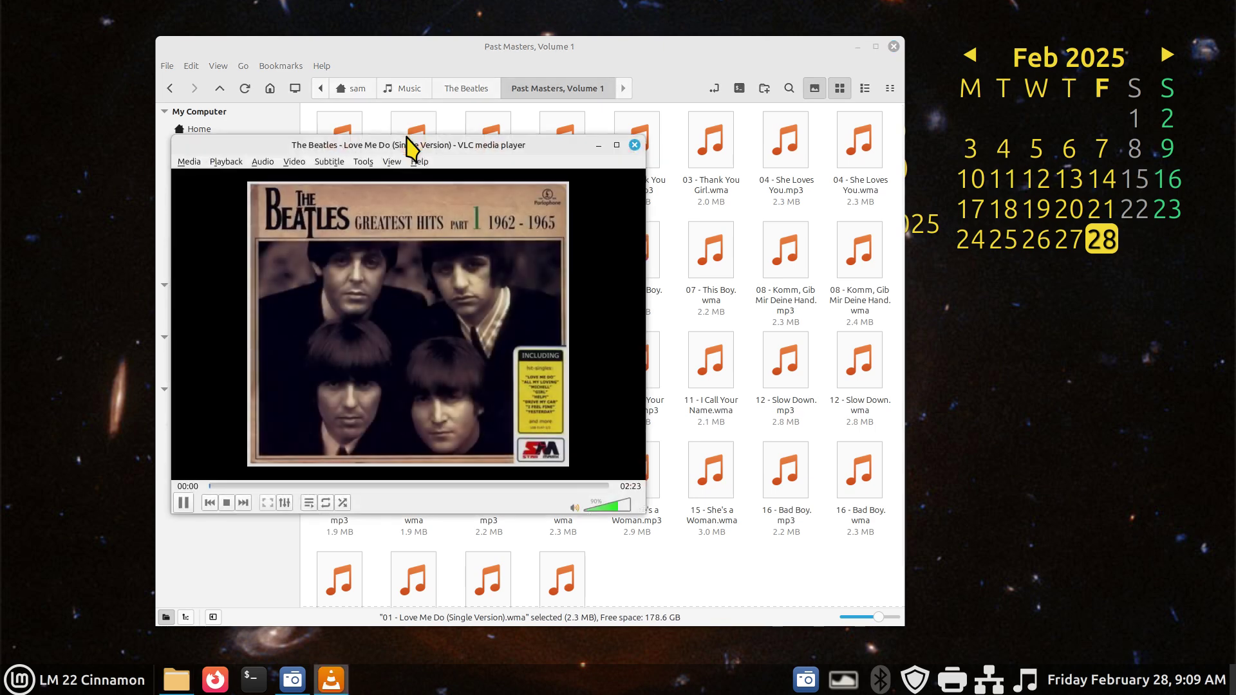
click(635, 144)
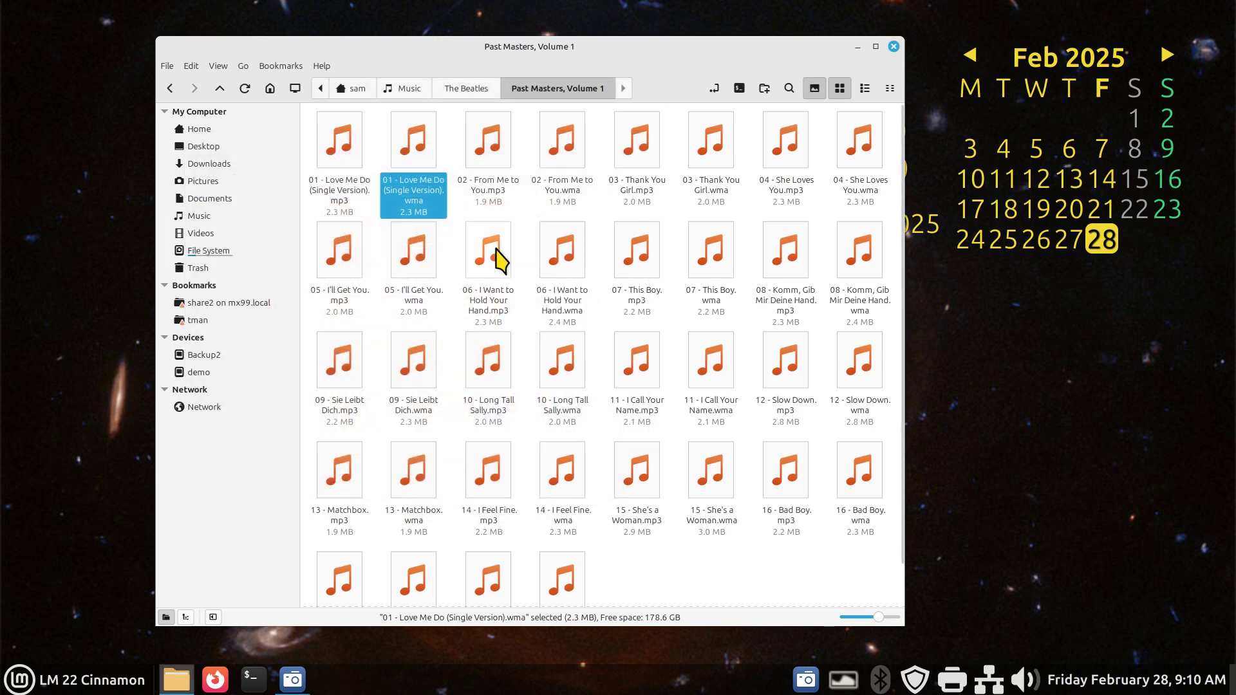
drag(683, 46, 648, 36)
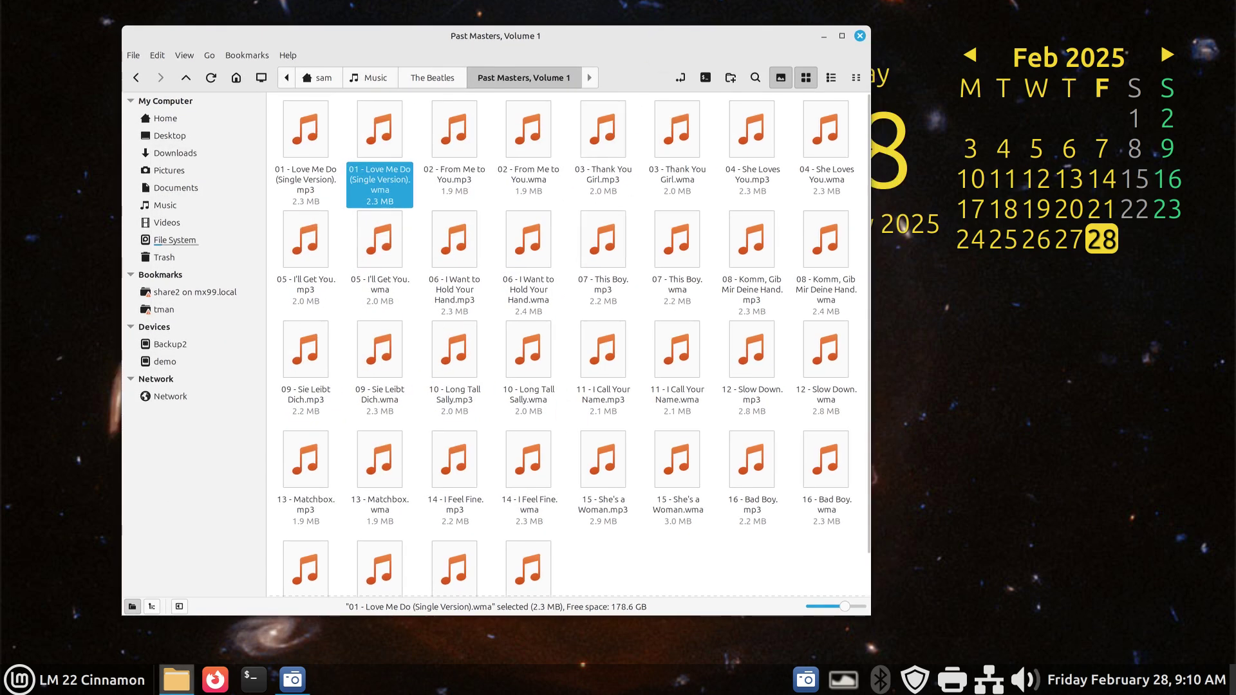
Review Preferred Applications: VLC for Music and Video, Image Viewer for Photos
key(super)
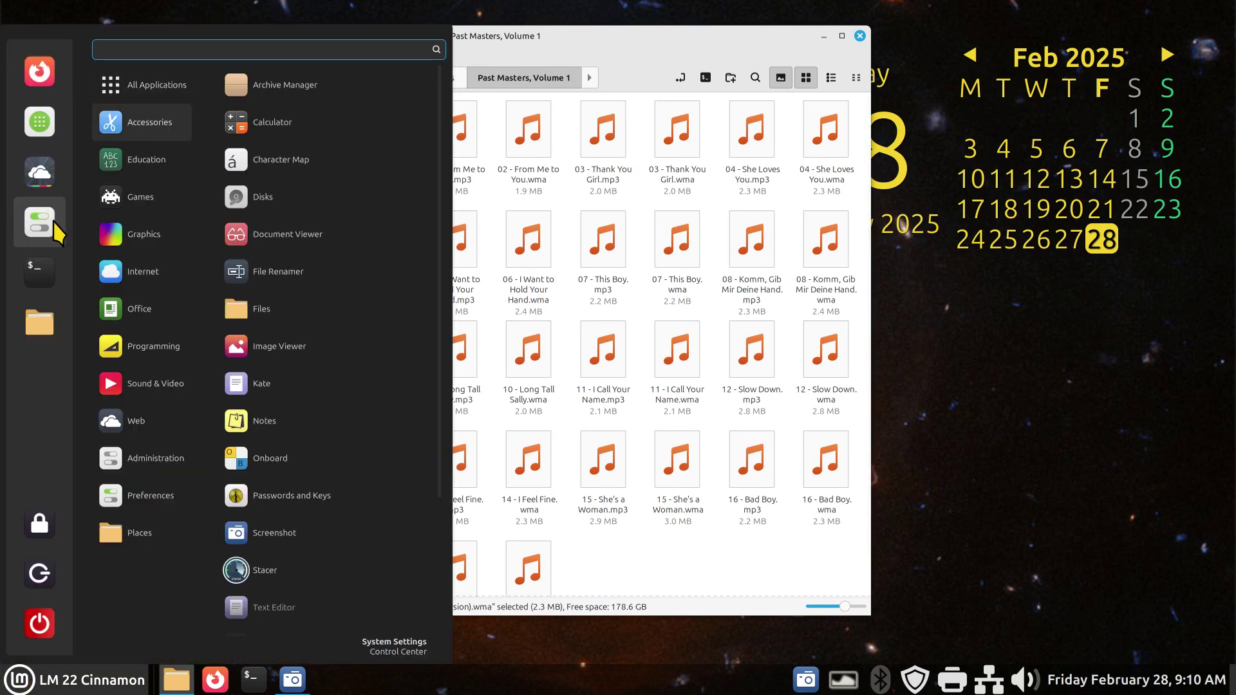
key(Escape)
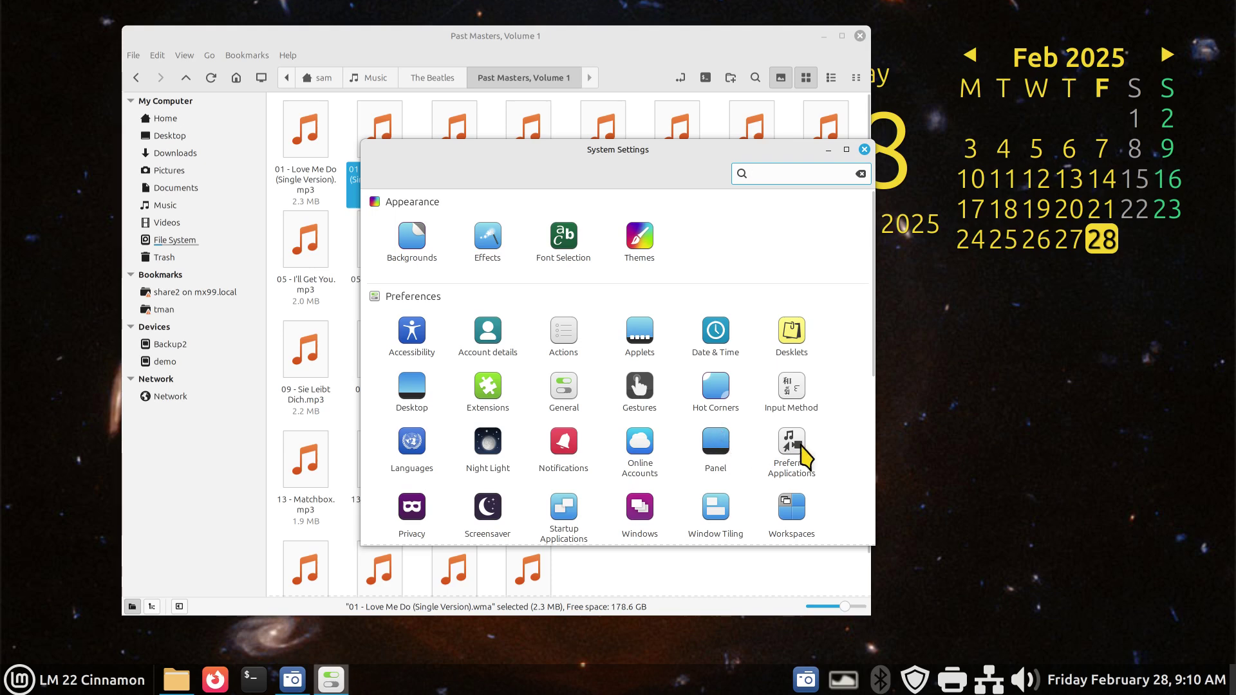
click(798, 458)
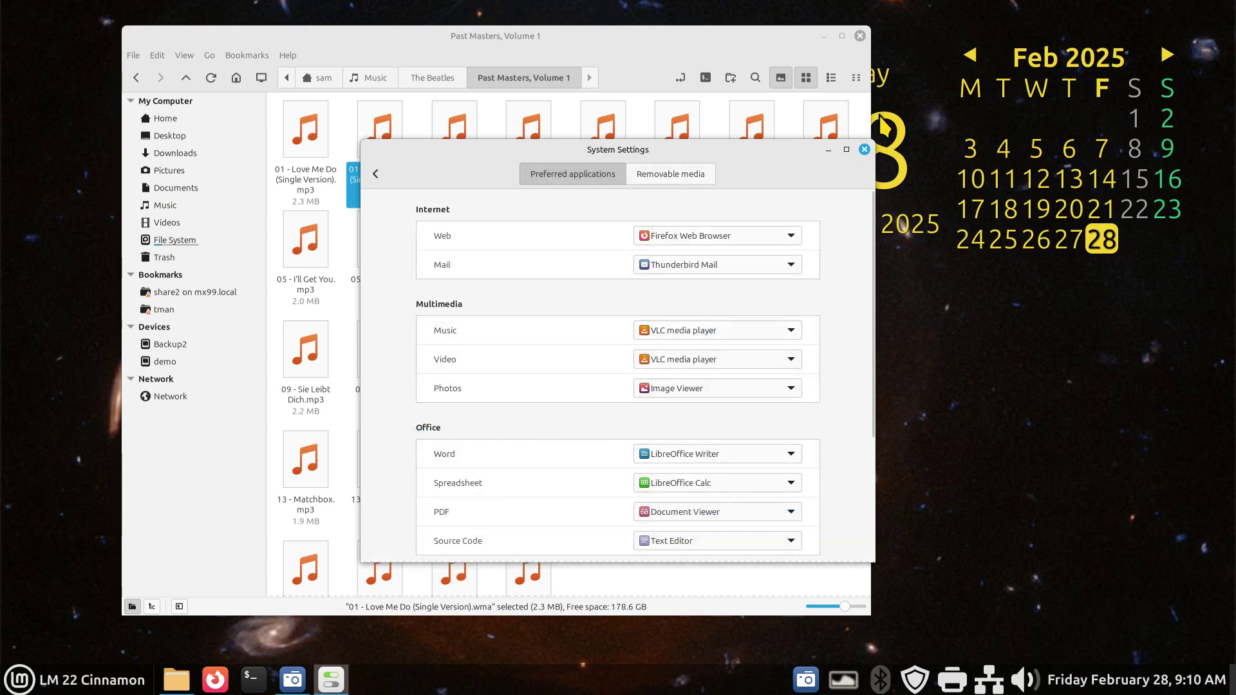
click(865, 150)
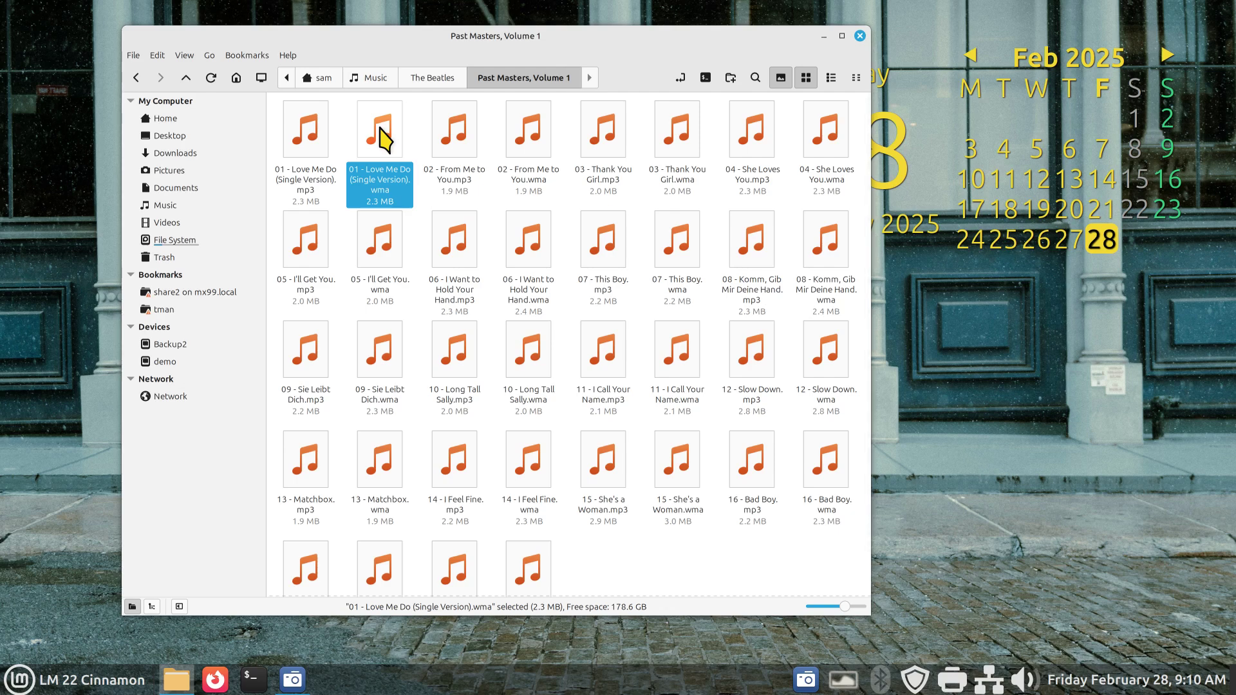
Open the Other Application chooser for 01 - Love Me Do.mp3
drag(412, 37, 390, 39)
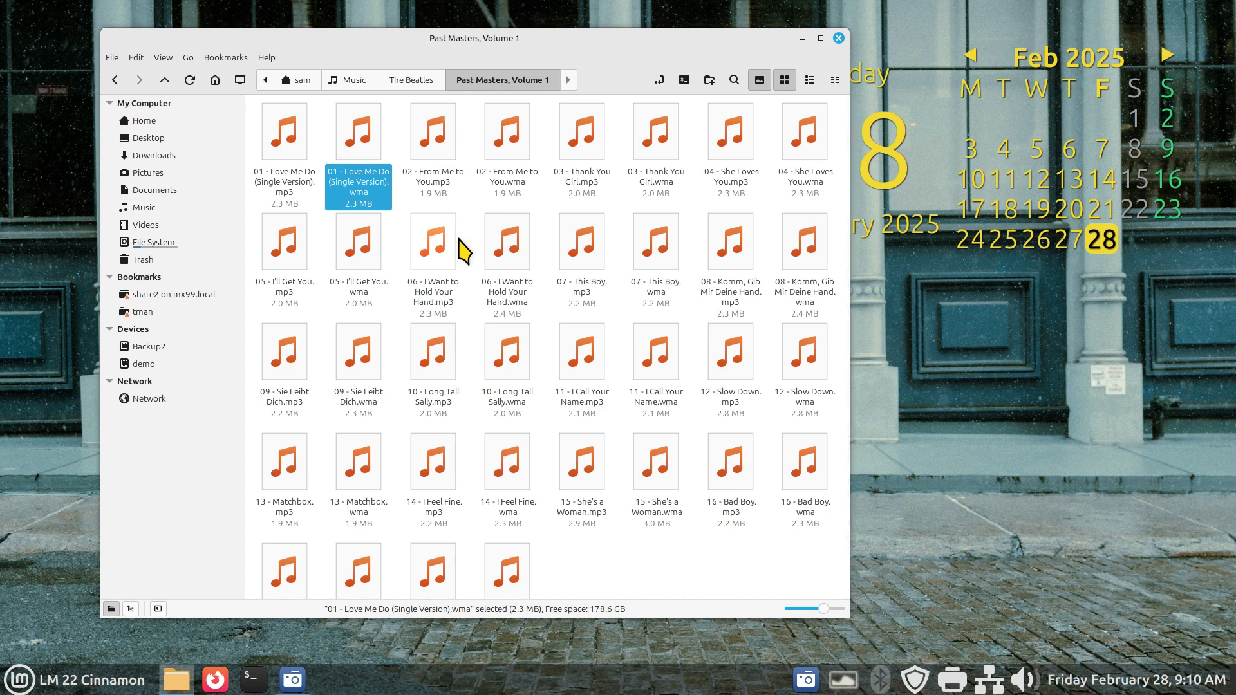
right_click(281, 129)
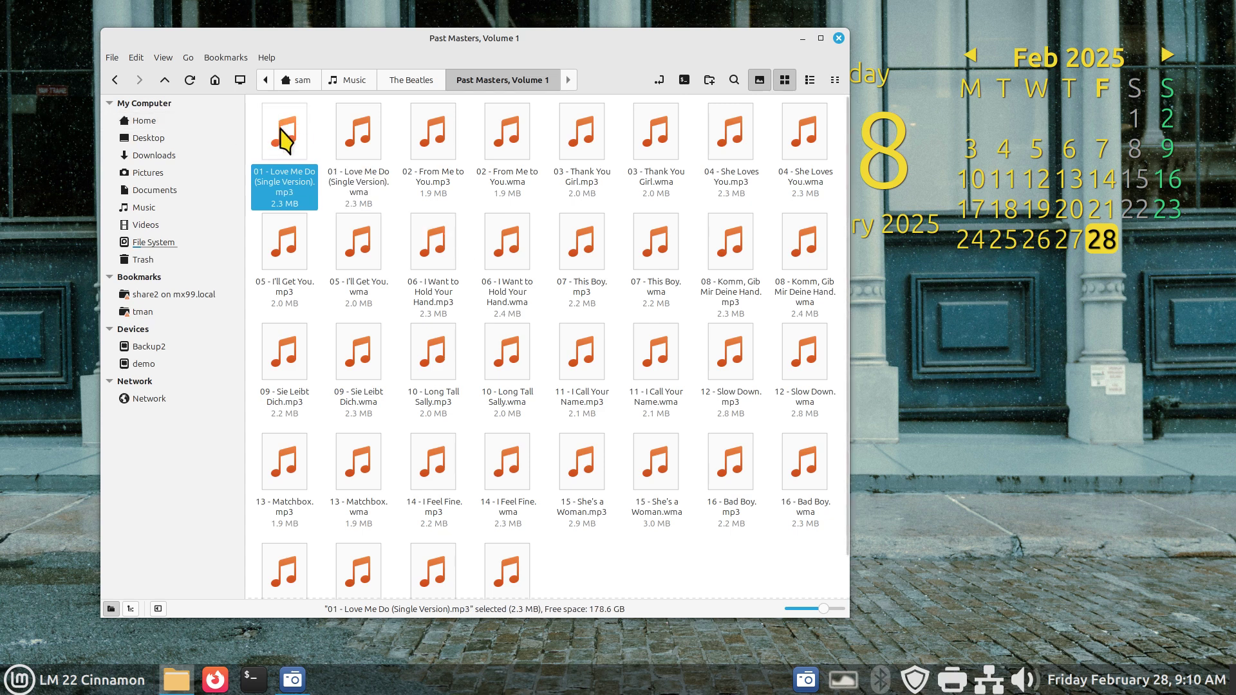
mouse_move(348, 158)
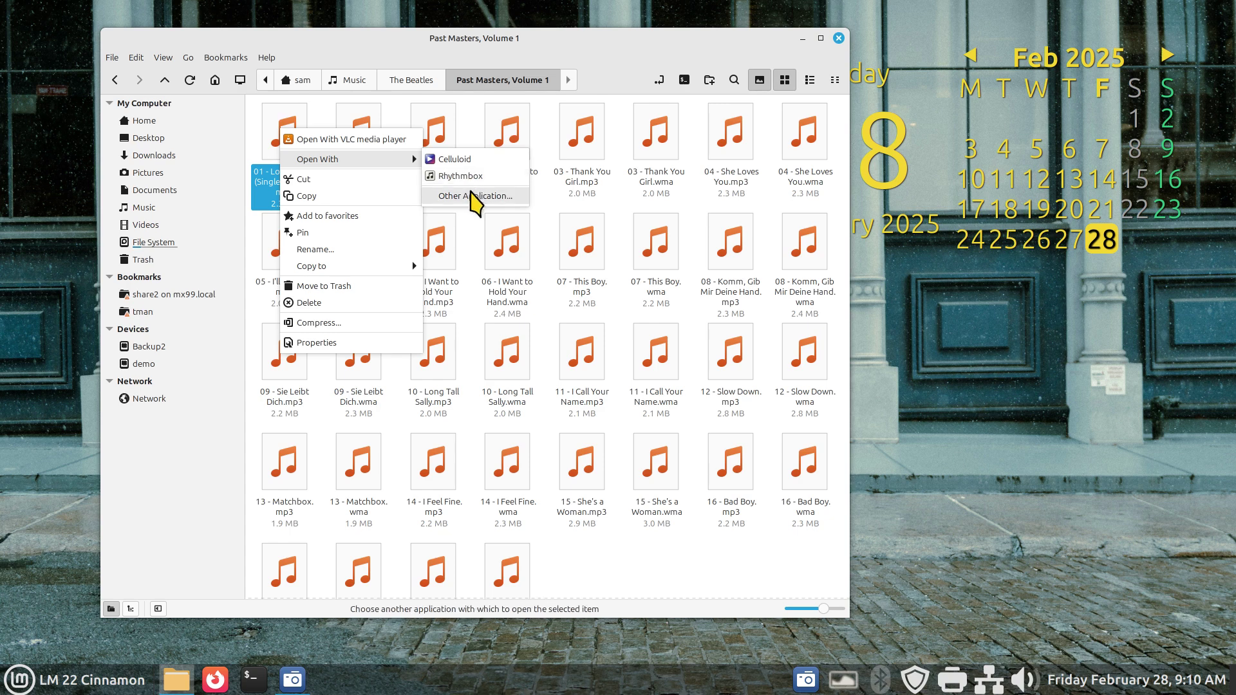
click(475, 197)
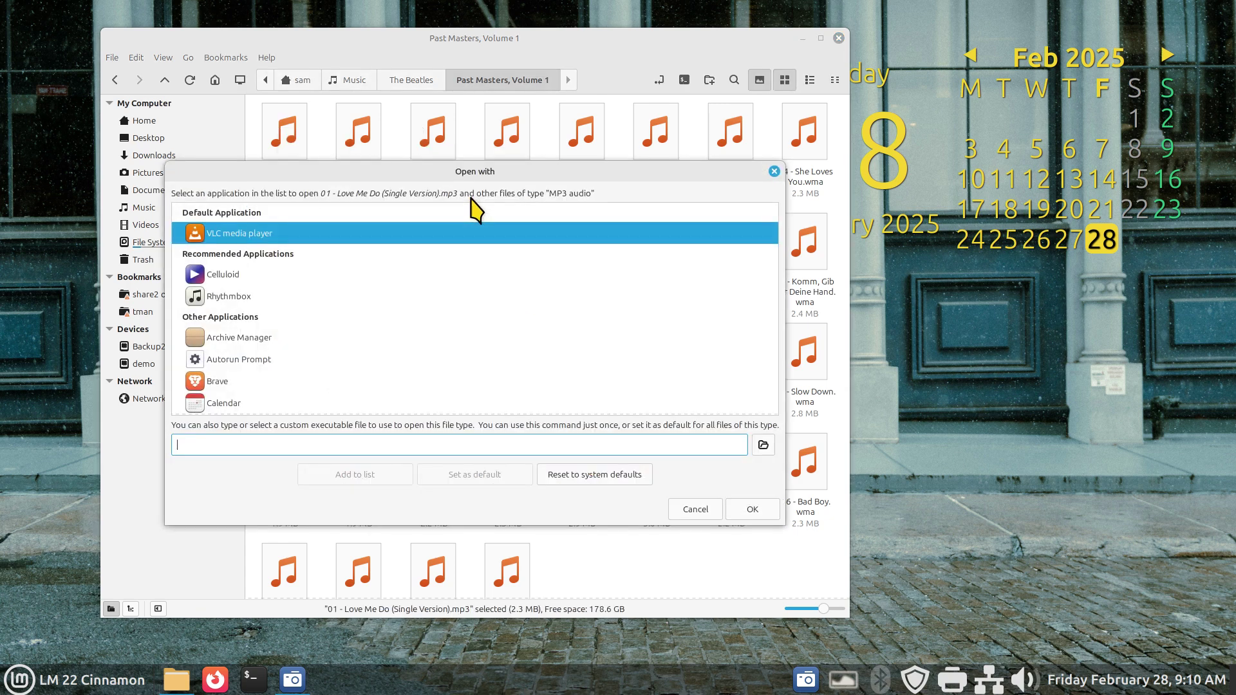
drag(353, 171, 364, 131)
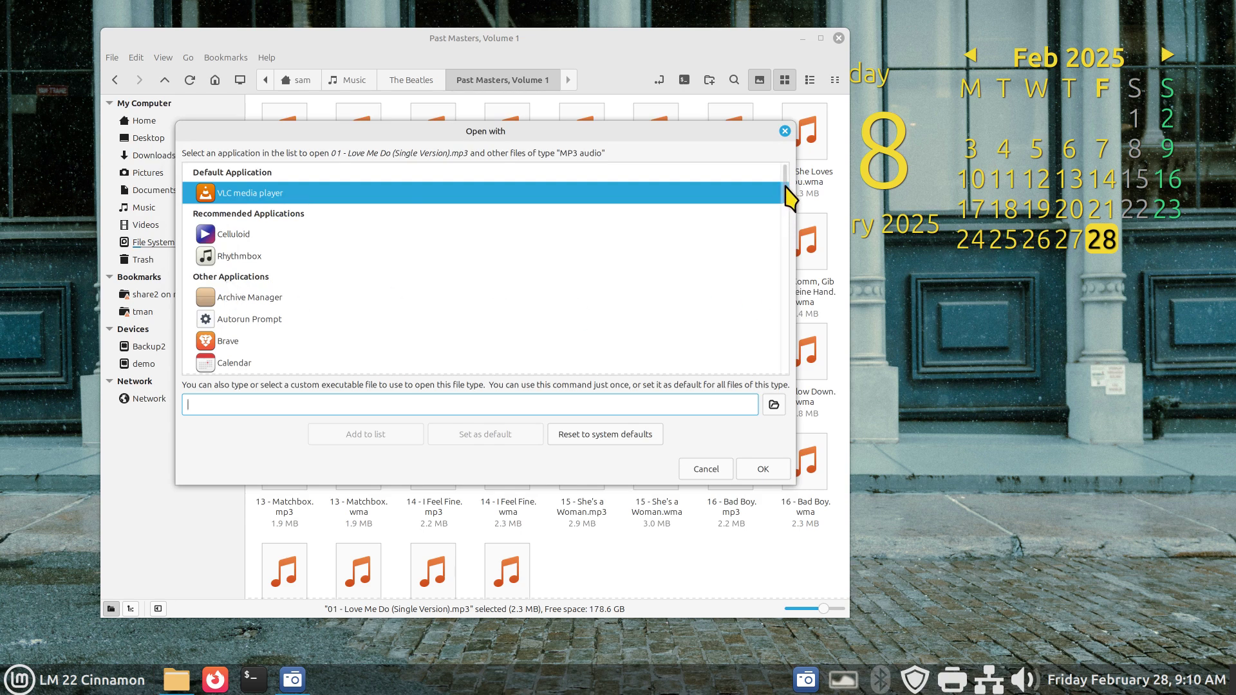
Set Celluloid as the MP3 default, then reset MP3 back to the system default
scroll(786, 191, down, 1)
mouse_move(786, 191)
mouse_down()
mouse_move(781, 350)
mouse_move(753, 152)
mouse_up()
click(233, 234)
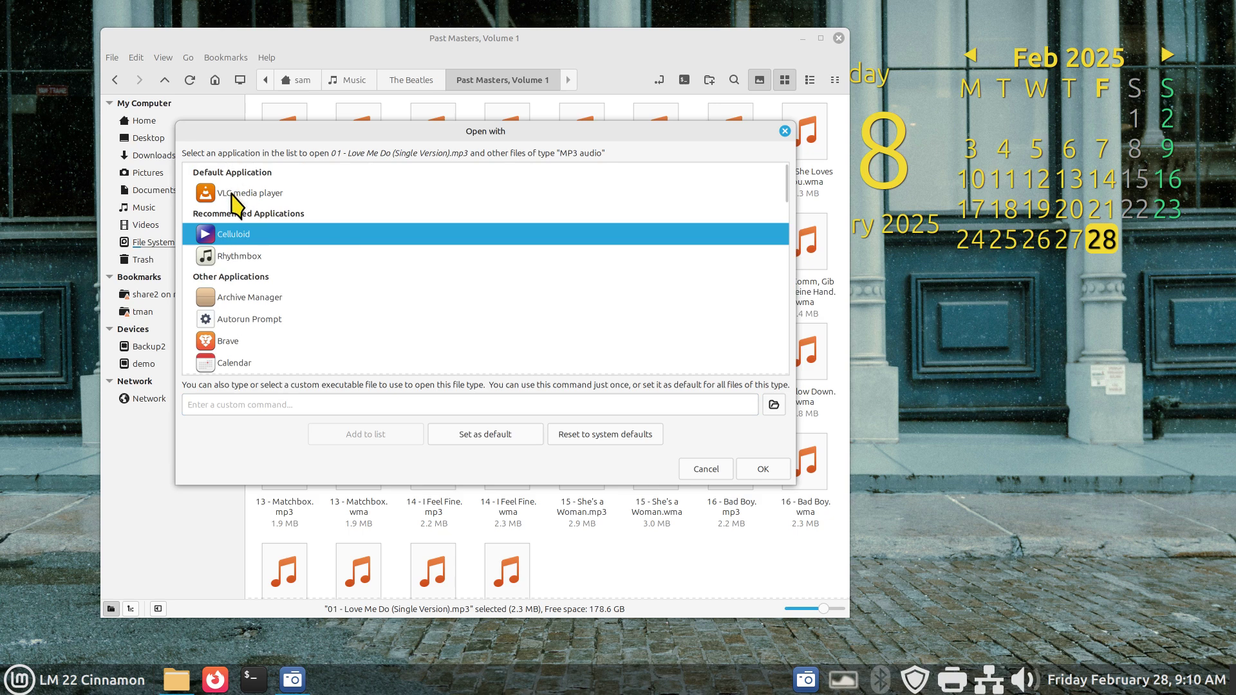
click(468, 437)
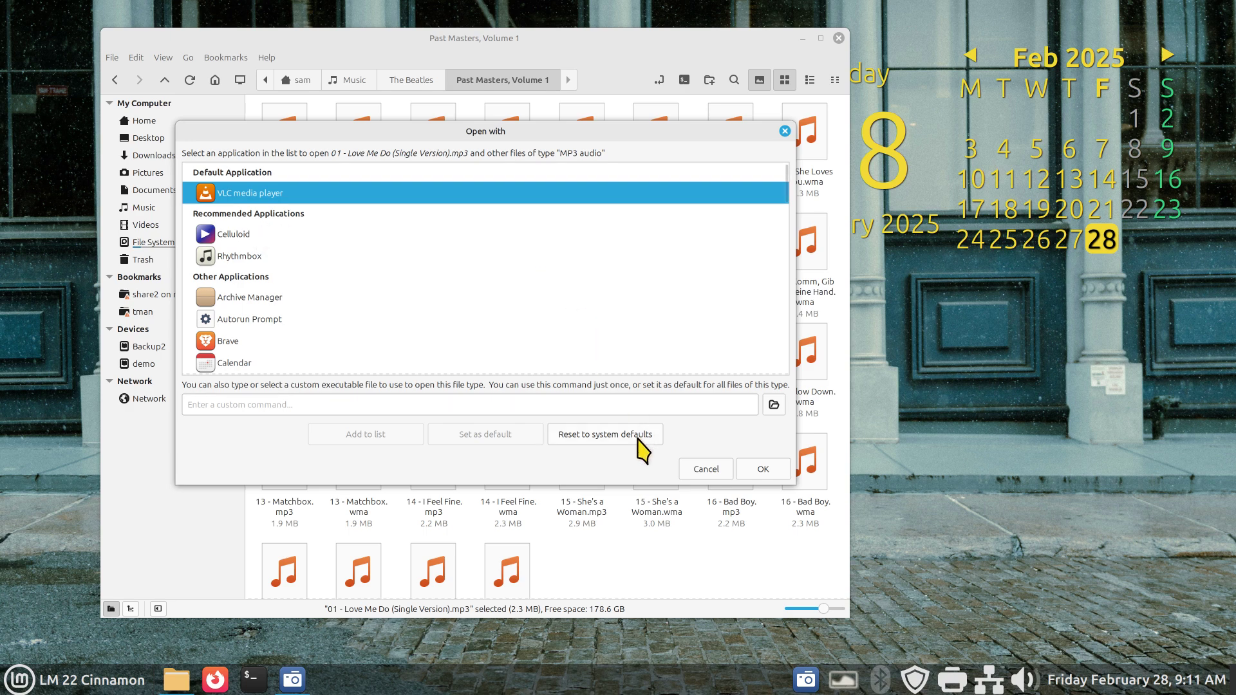
click(592, 436)
Close the chooser and set Celluloid as the preferred Music application in System Settings
click(717, 470)
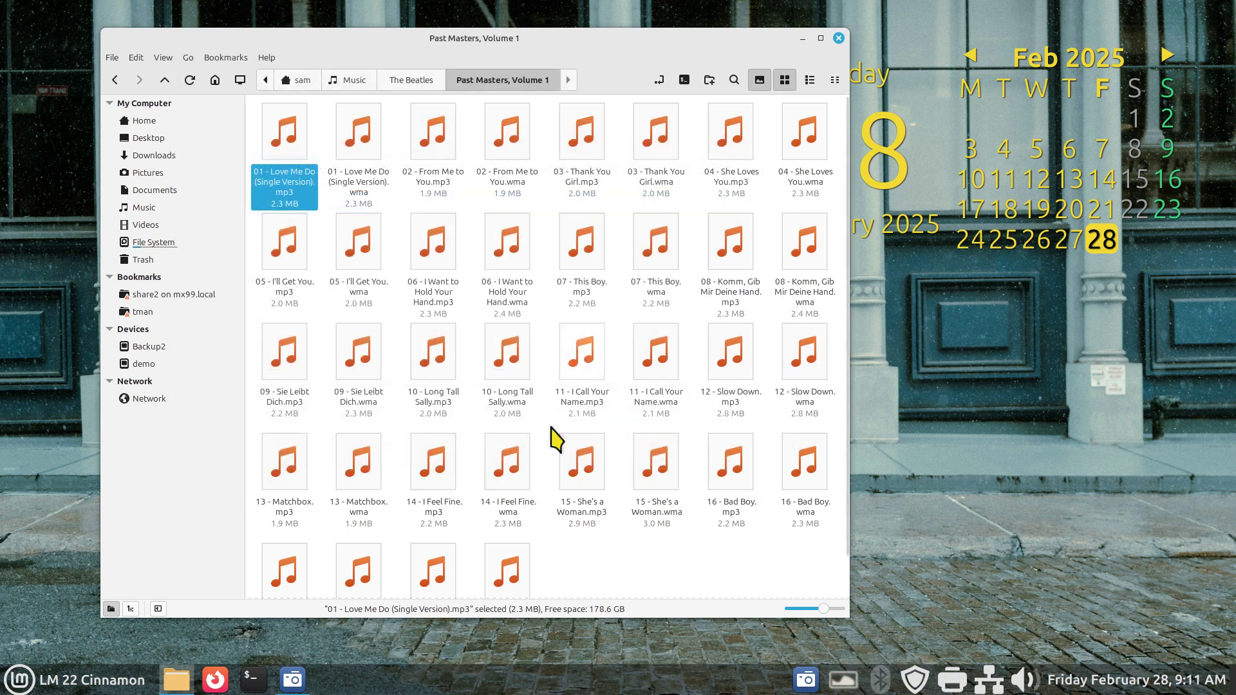
click(21, 680)
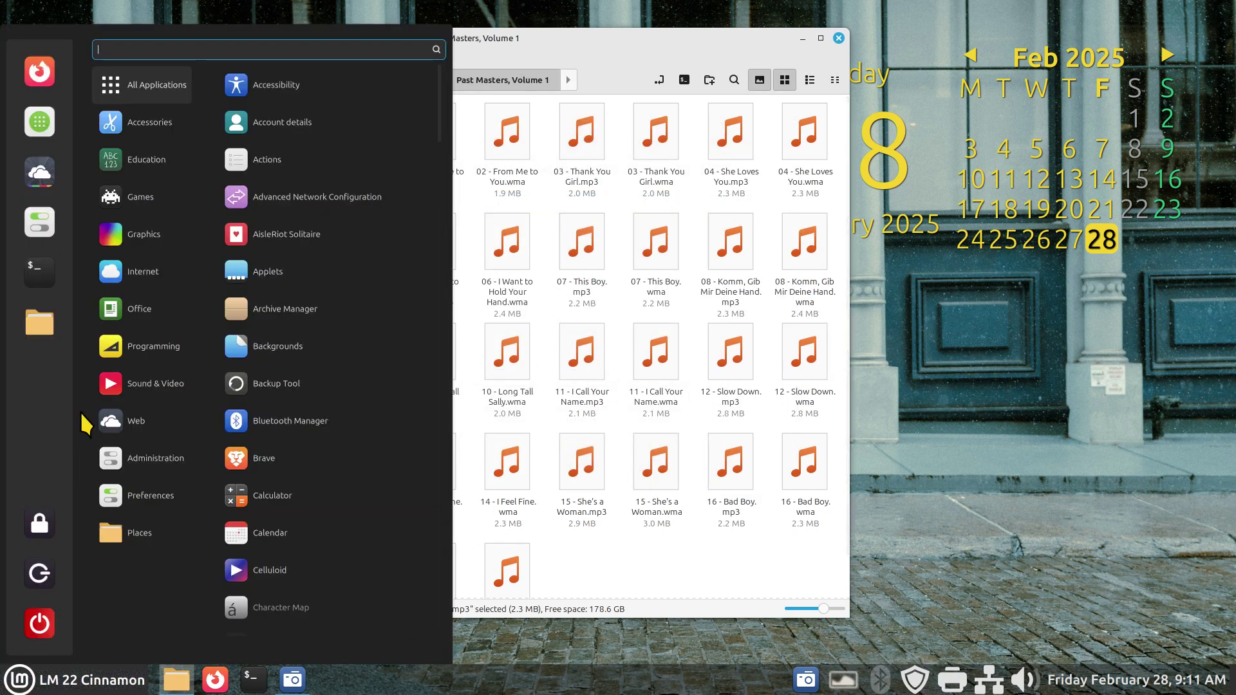
click(38, 222)
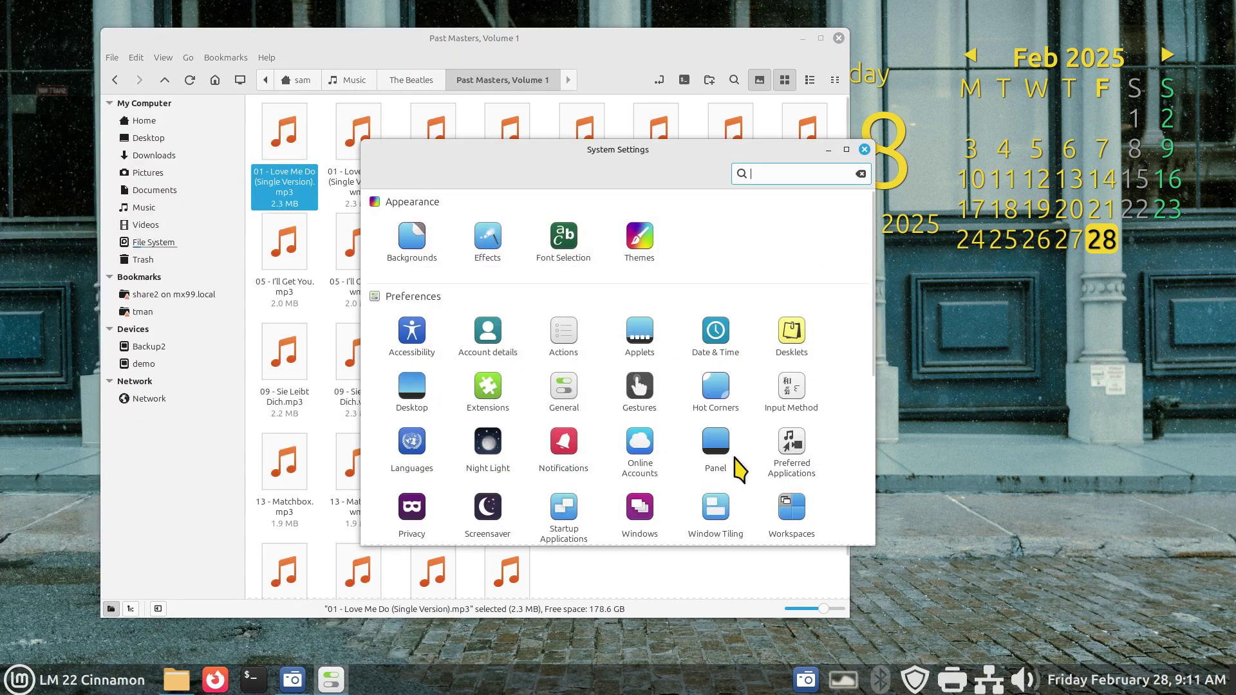
click(798, 454)
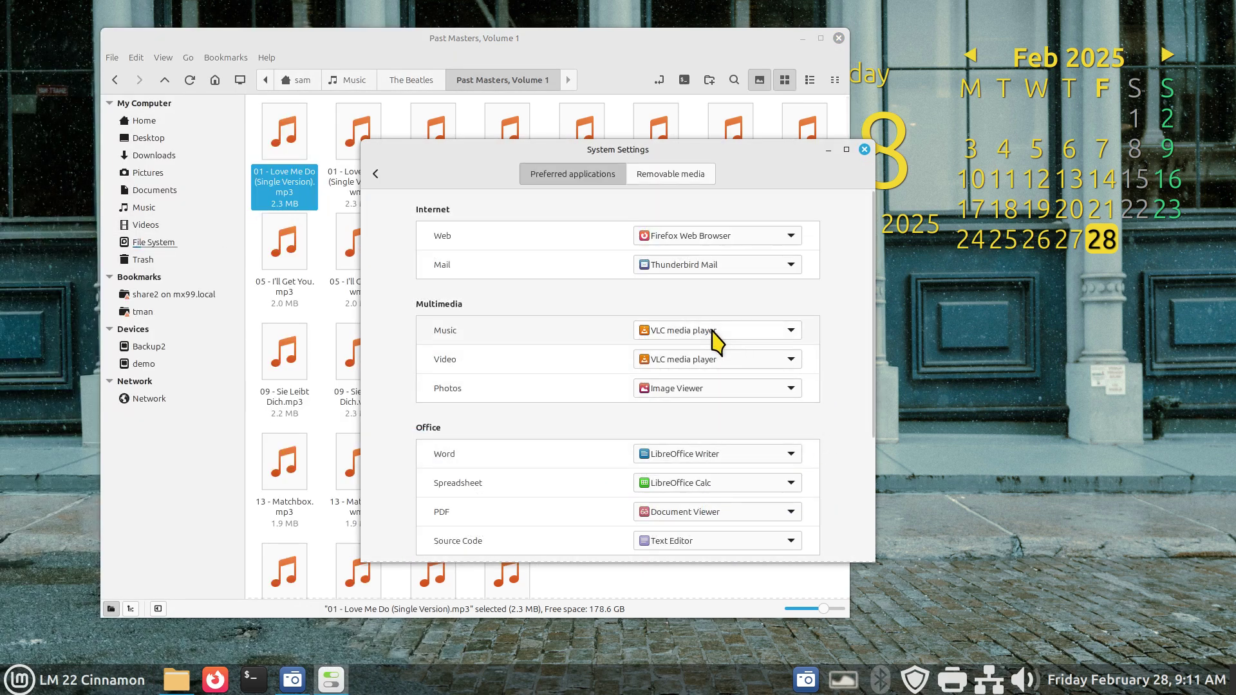
click(721, 332)
click(707, 351)
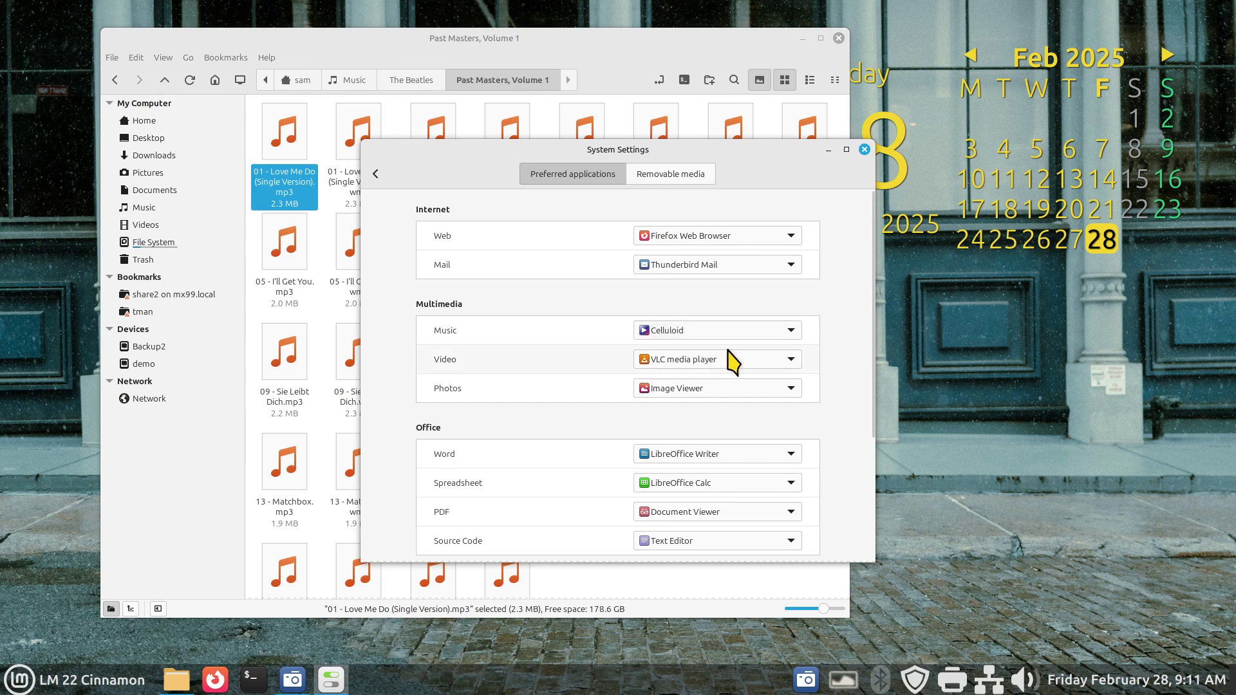
Close System Settings and reload the Past Masters folder view in Nemo
click(377, 174)
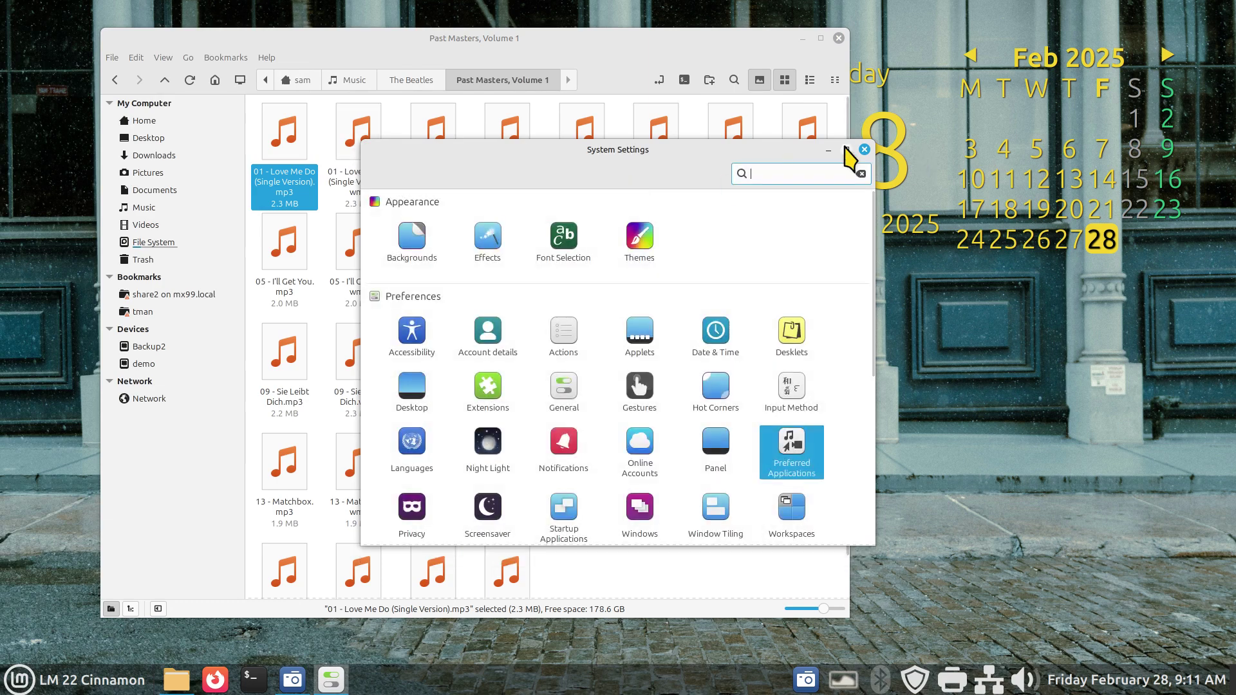
click(863, 149)
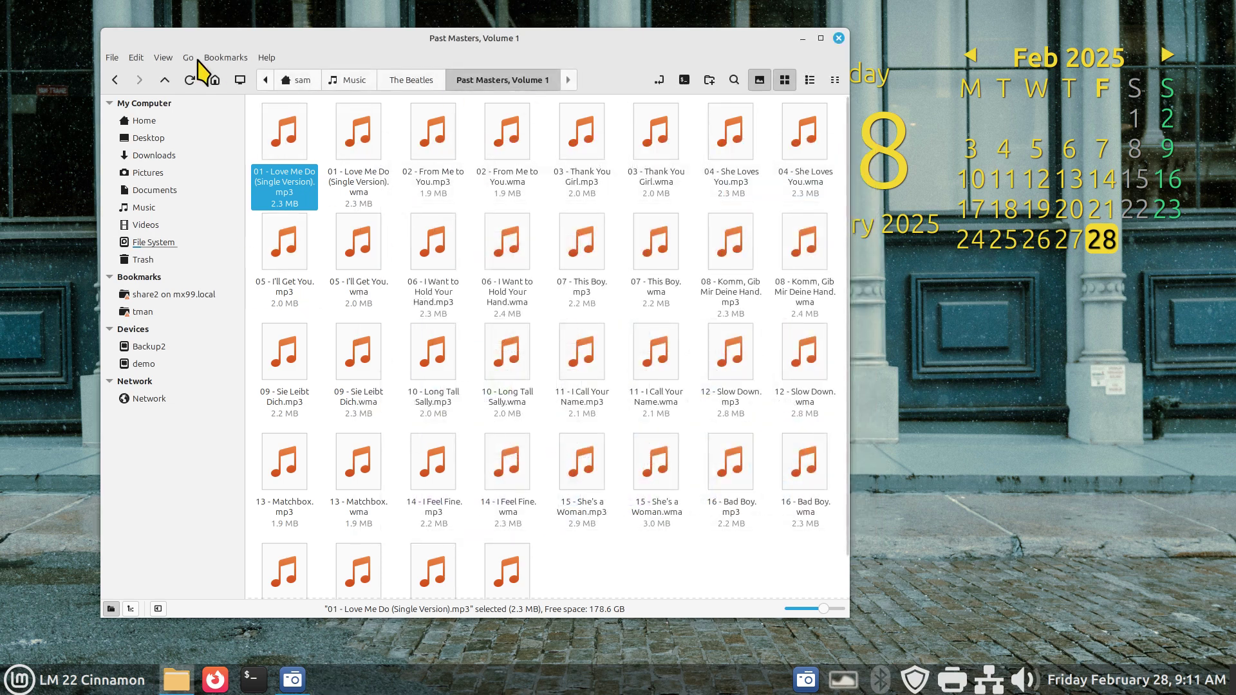
click(165, 59)
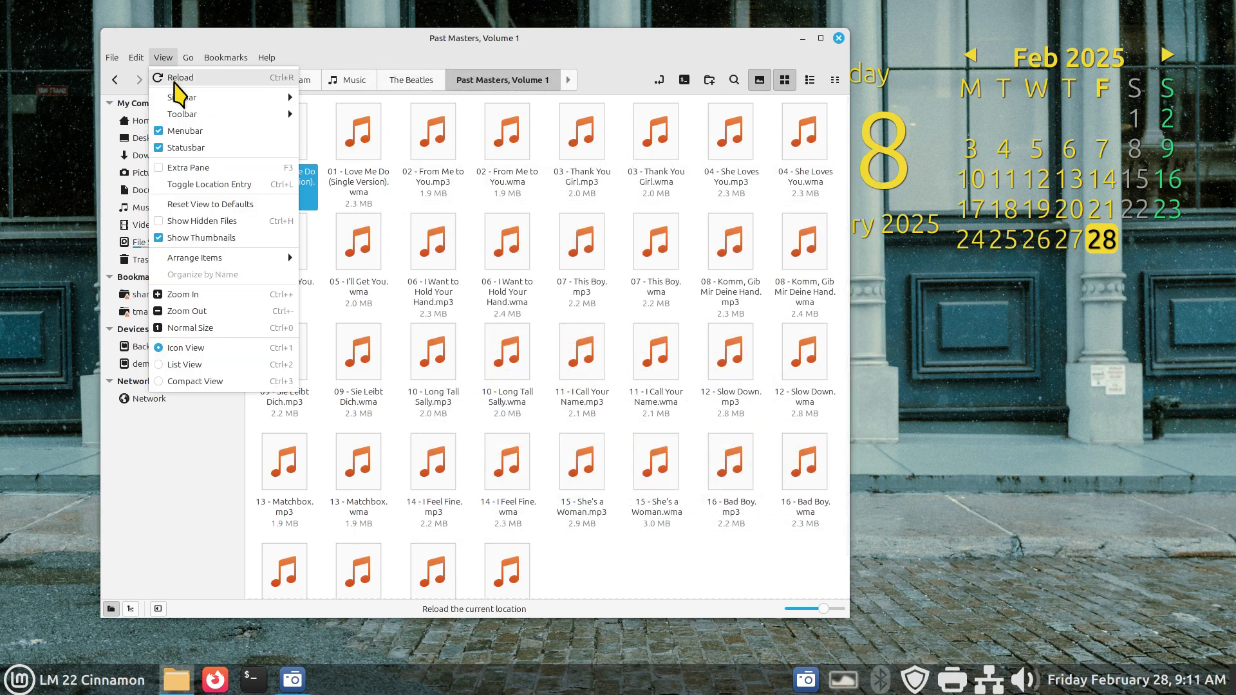
click(175, 78)
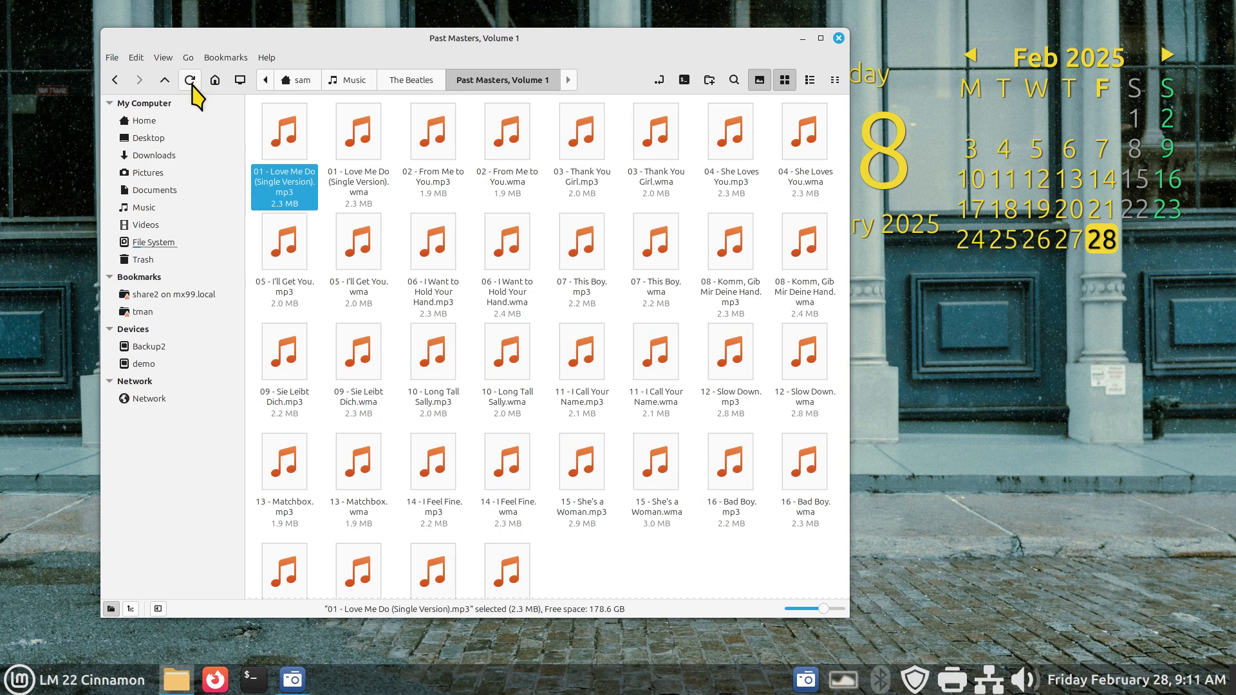
click(135, 57)
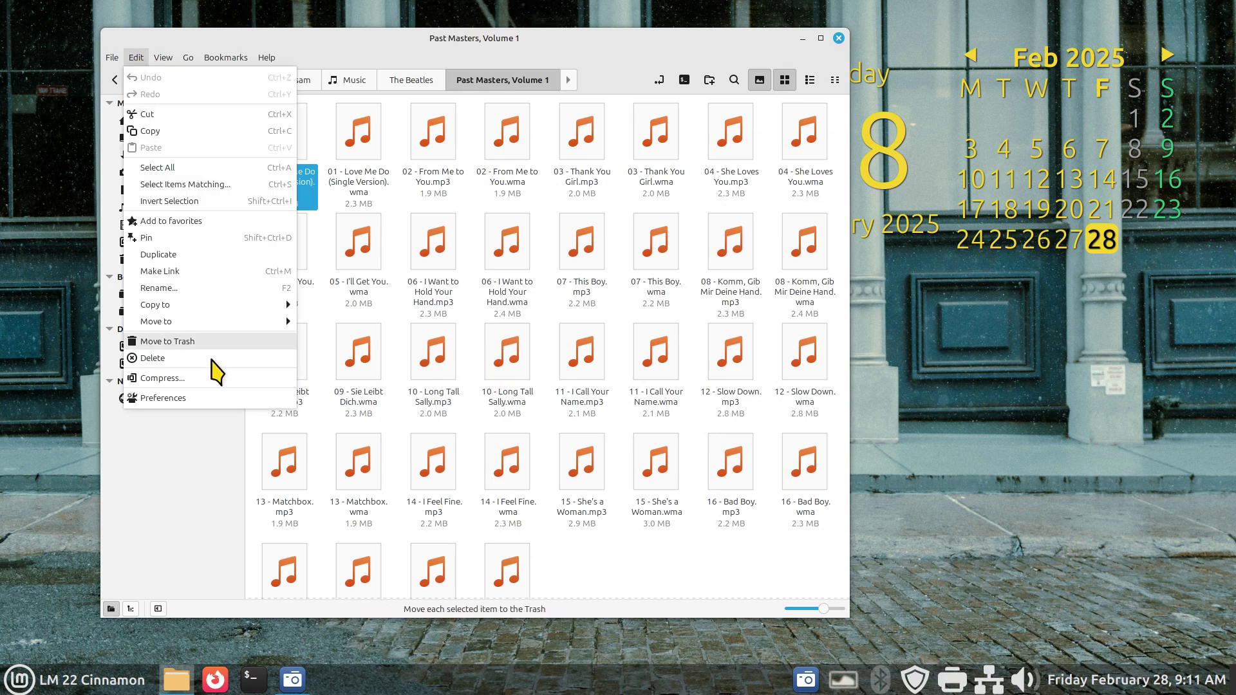
click(211, 398)
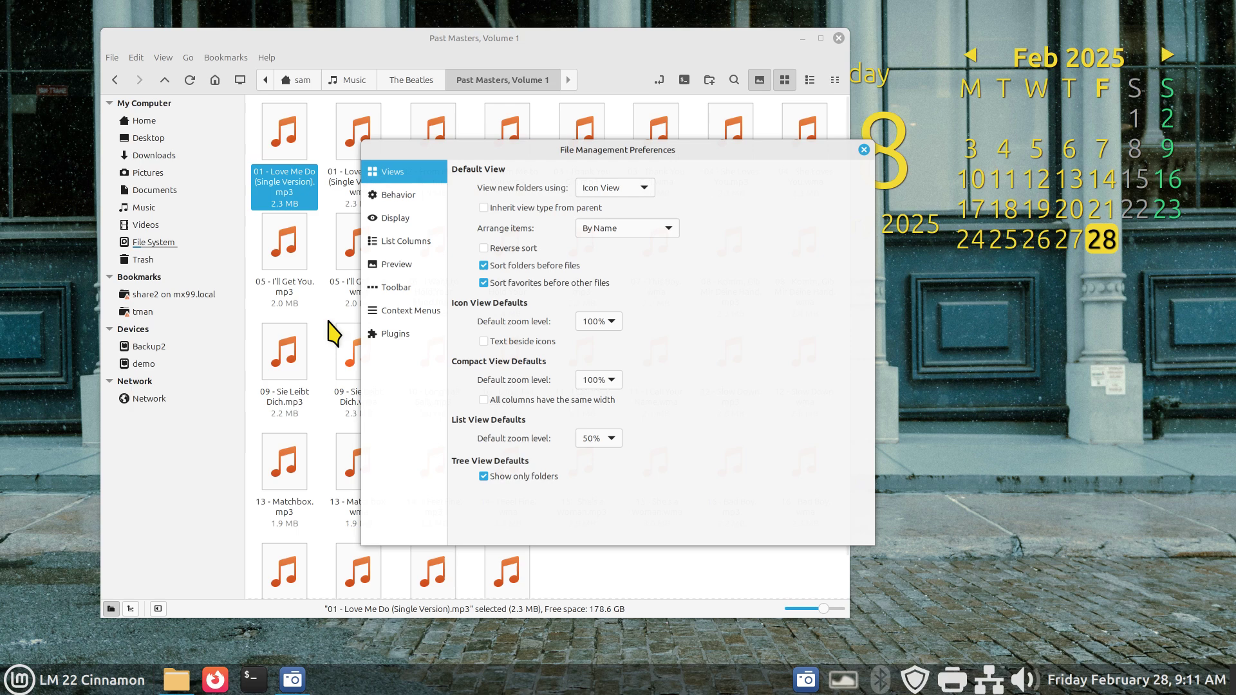
click(393, 287)
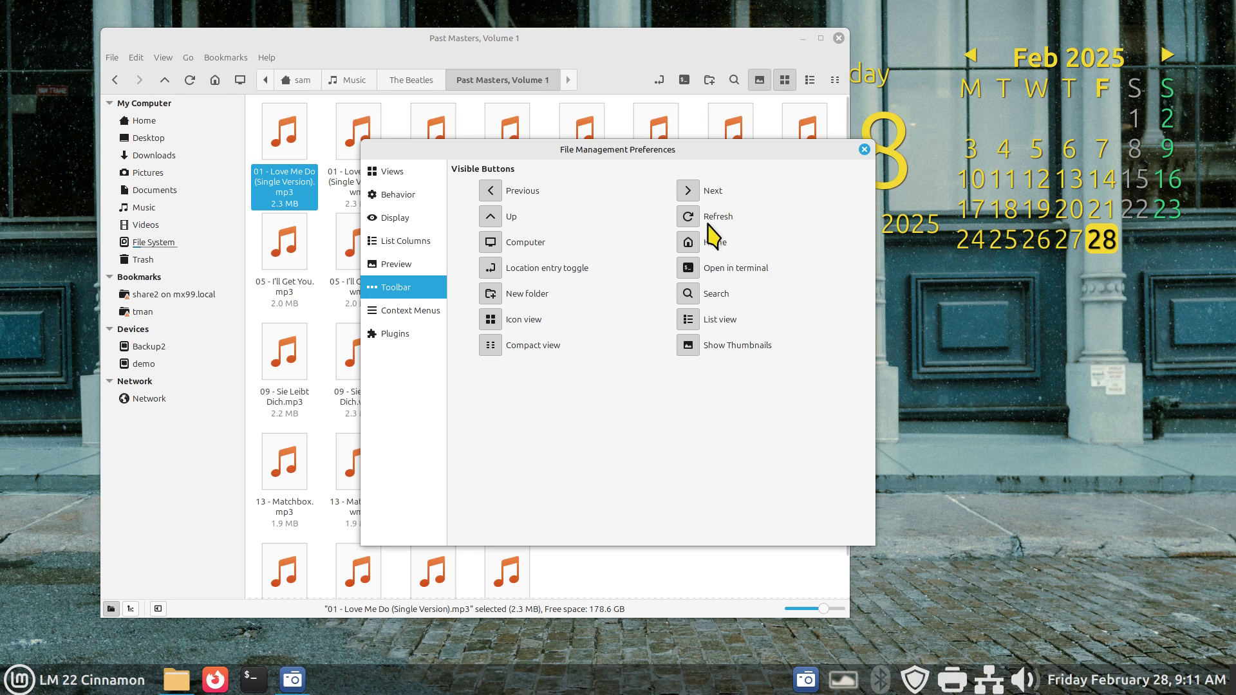
click(864, 150)
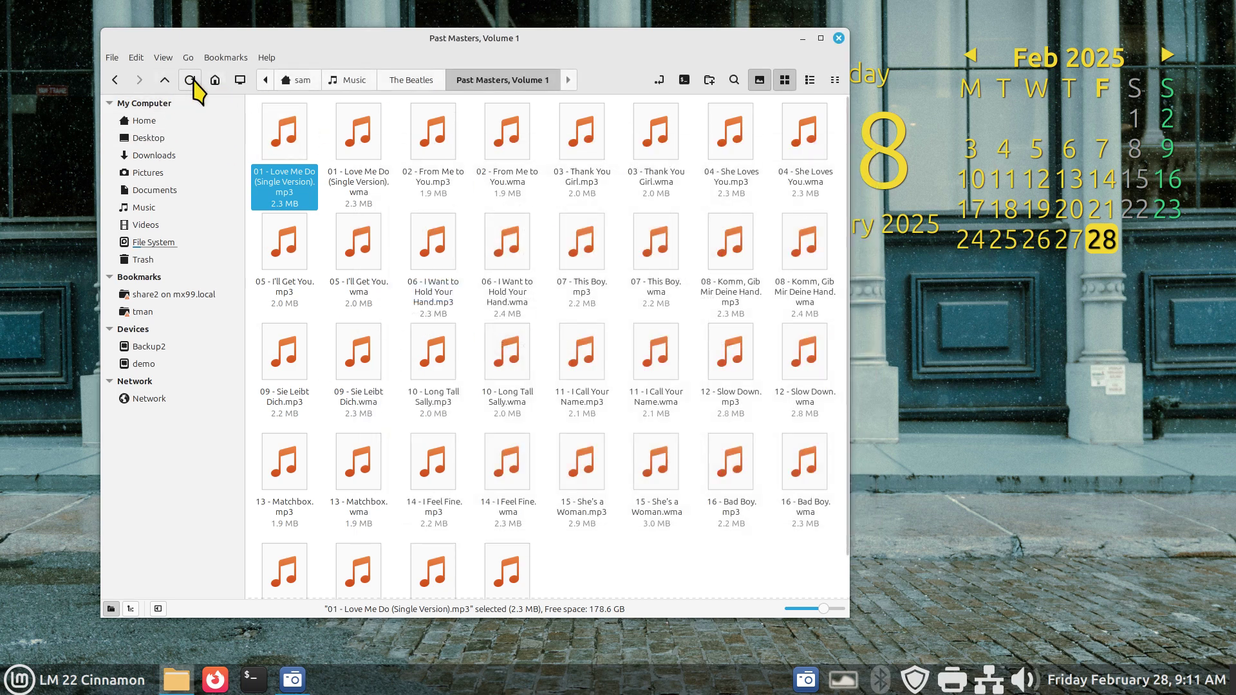
click(191, 81)
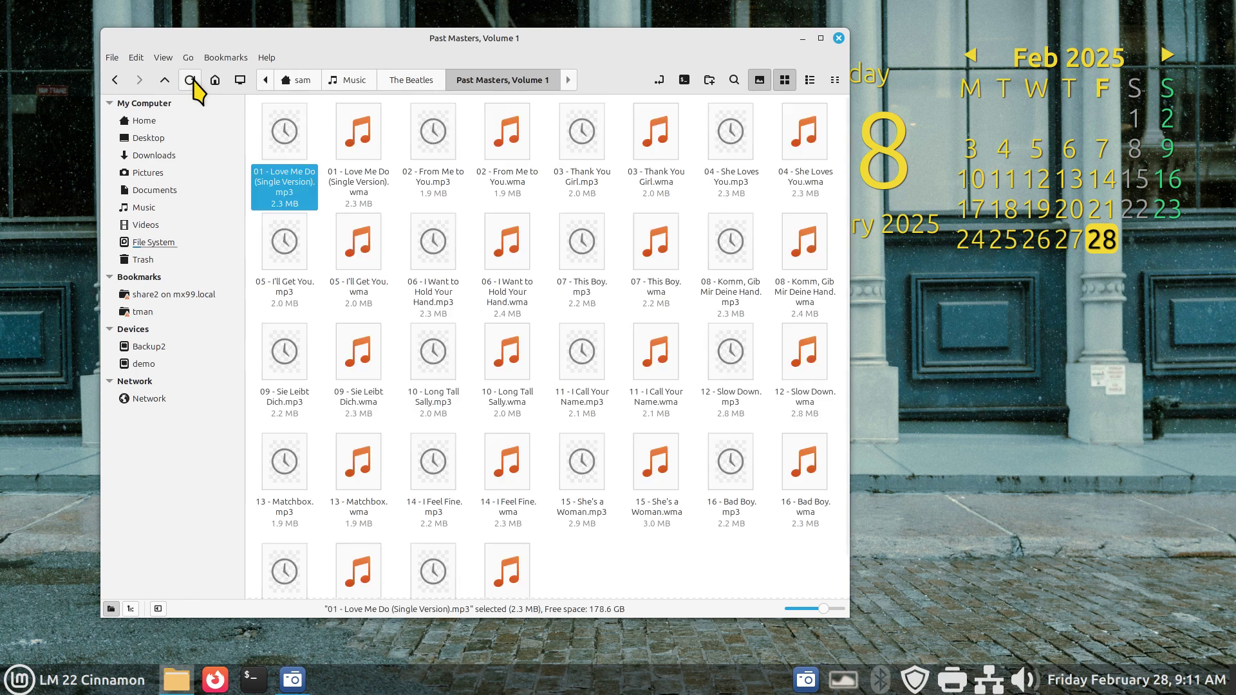
right_click(285, 132)
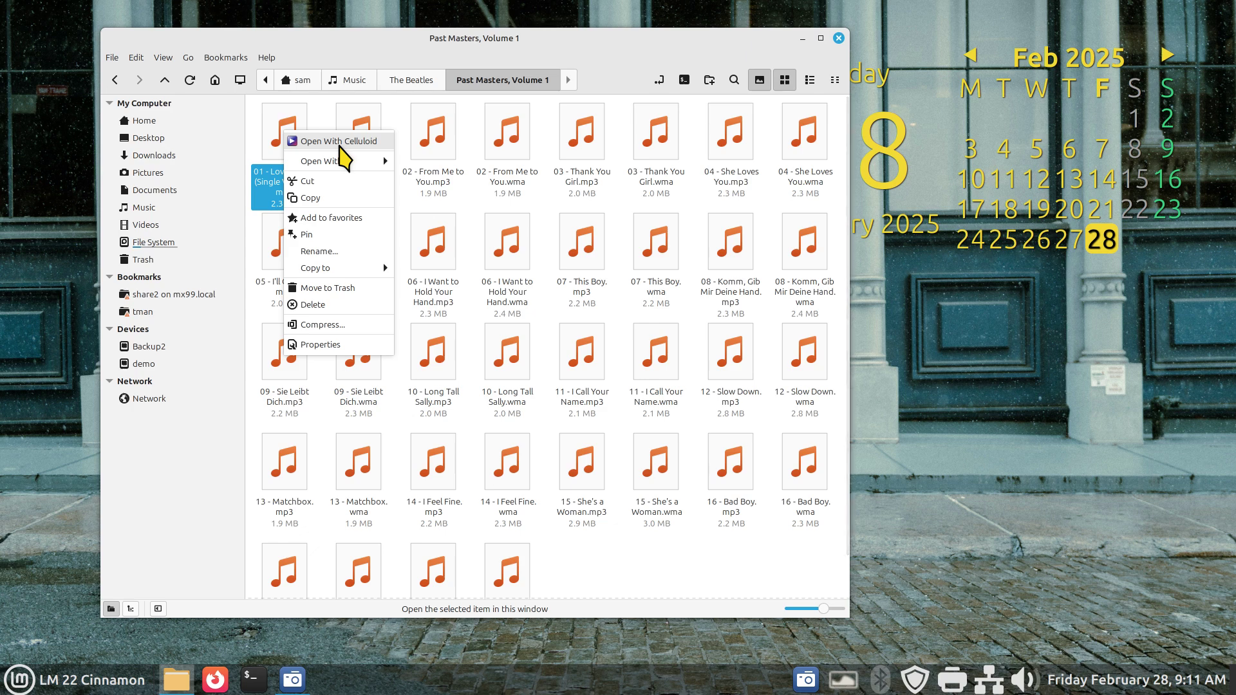
click(315, 122)
double_click(289, 129)
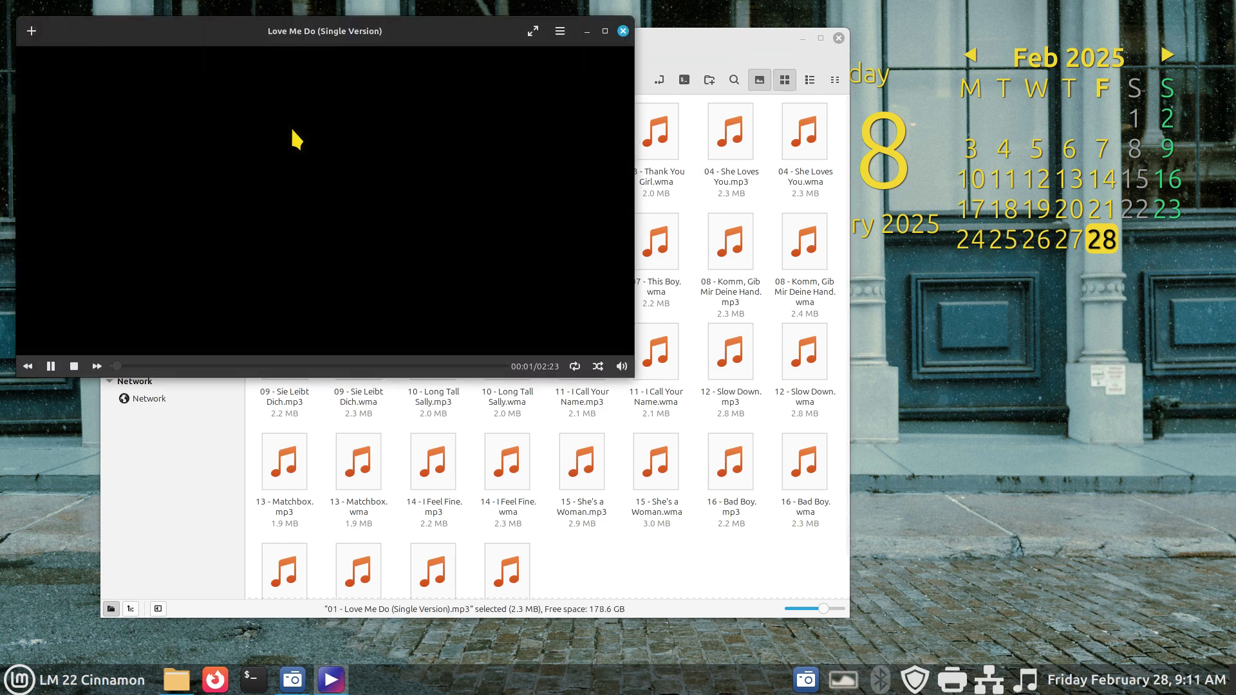
click(74, 366)
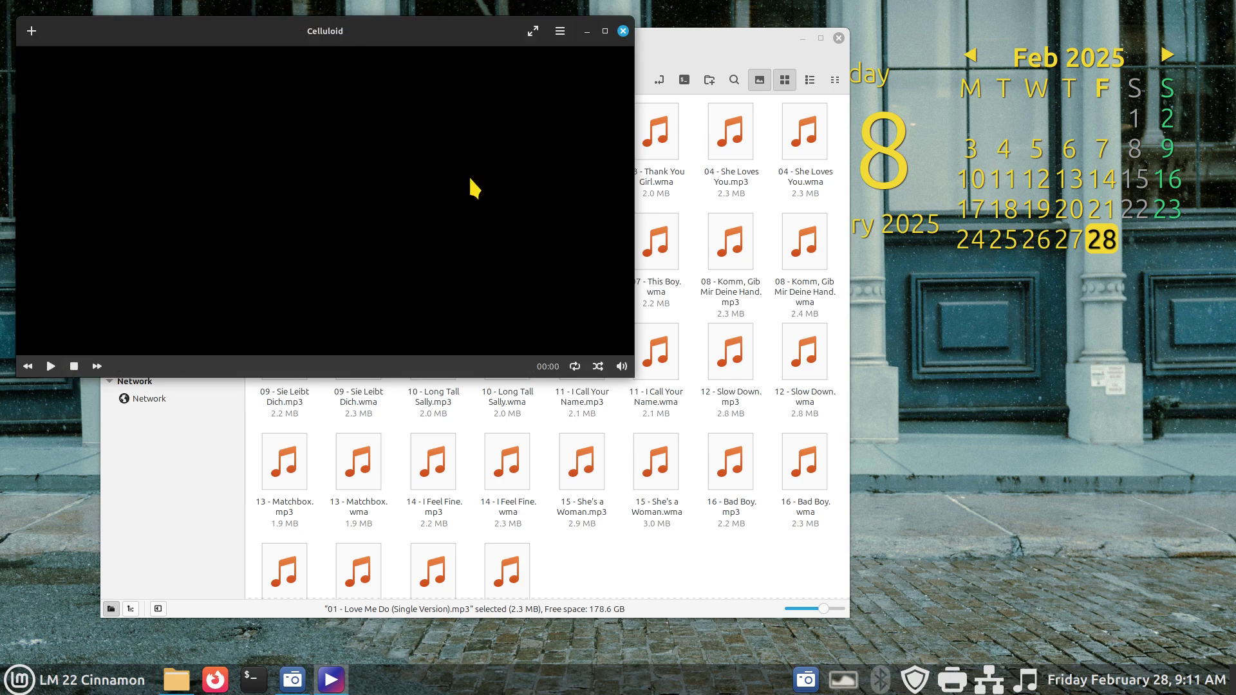
click(623, 31)
right_click(283, 132)
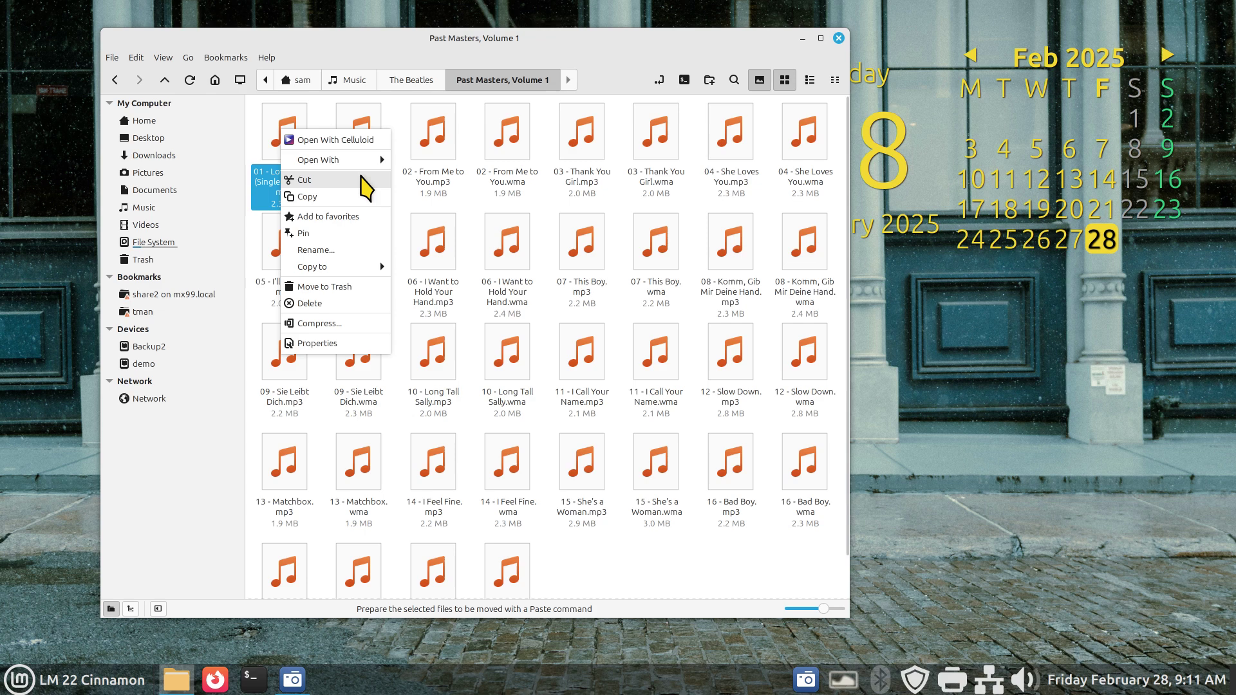
click(449, 180)
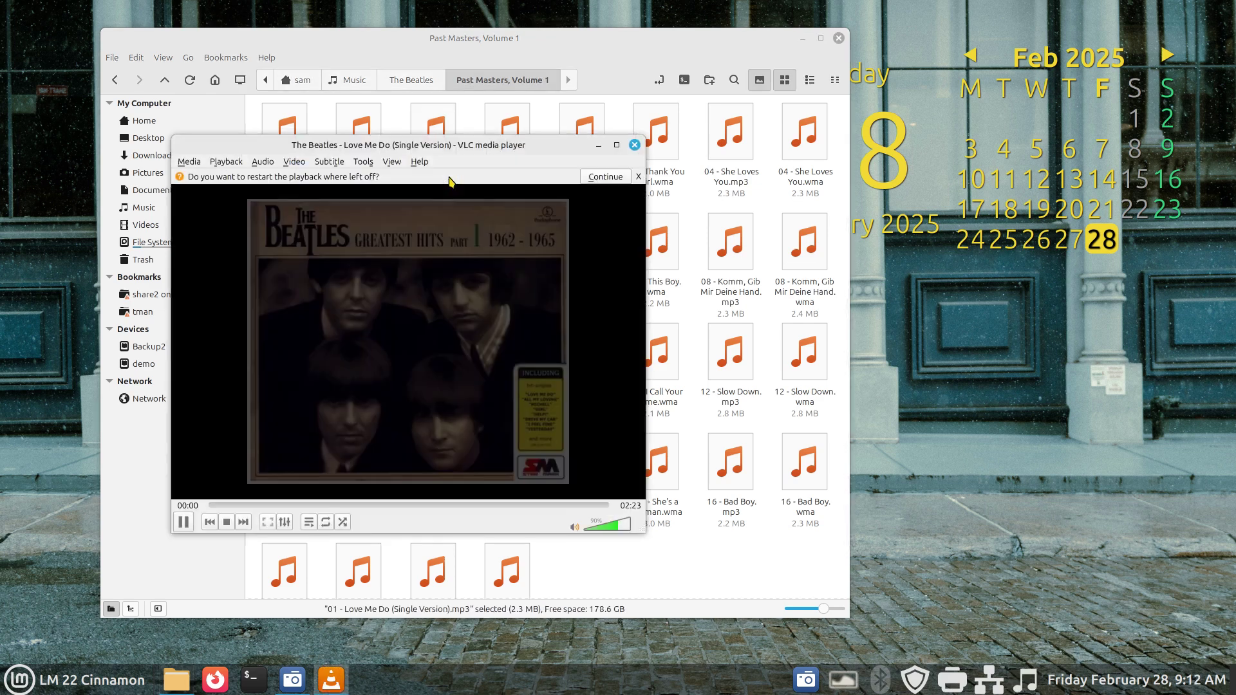
click(634, 144)
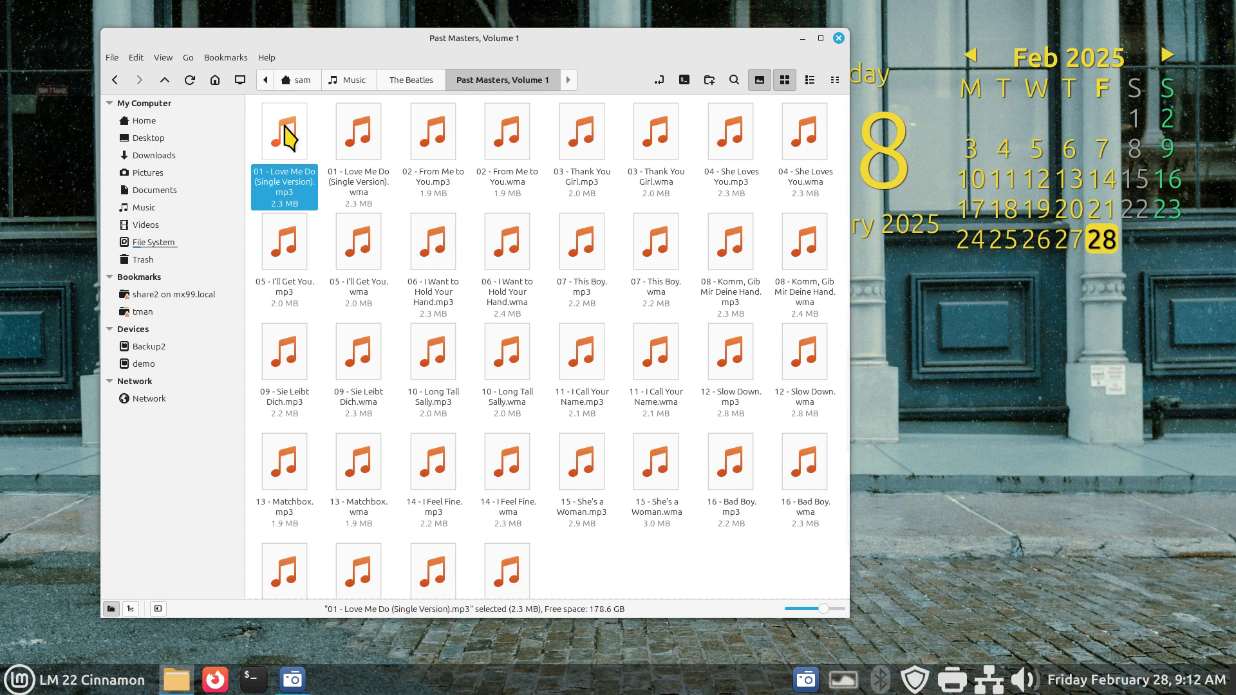
right_click(284, 125)
mouse_move(323, 156)
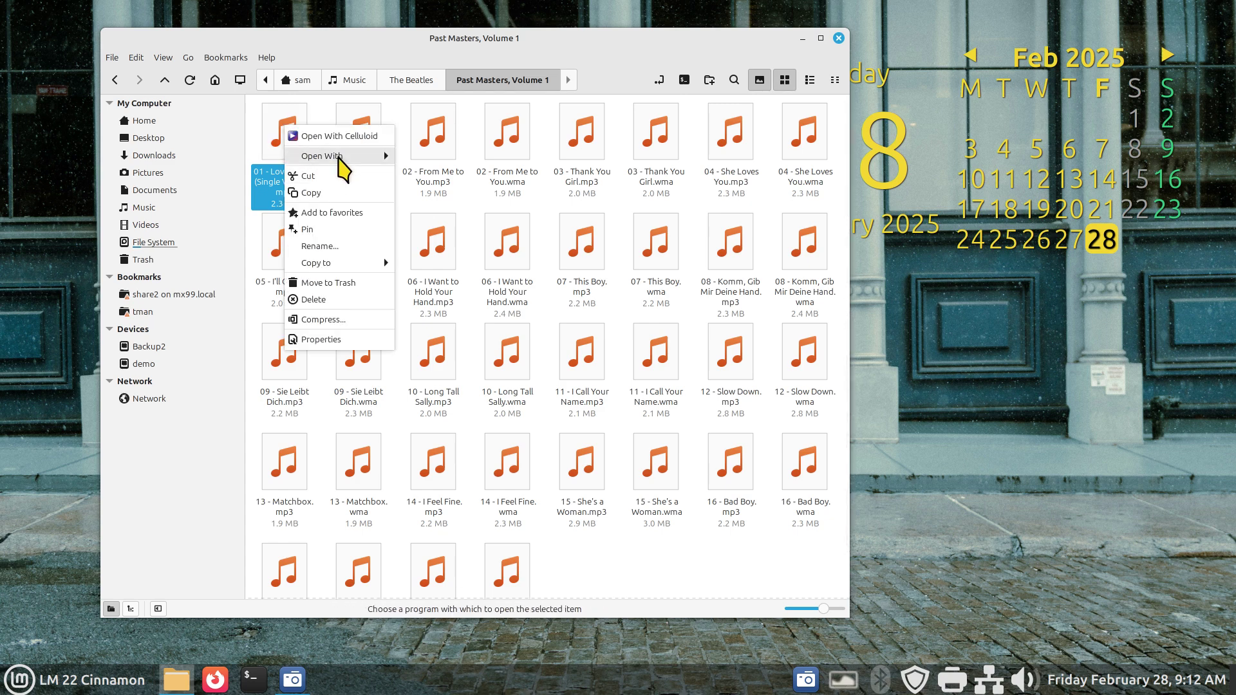
click(451, 194)
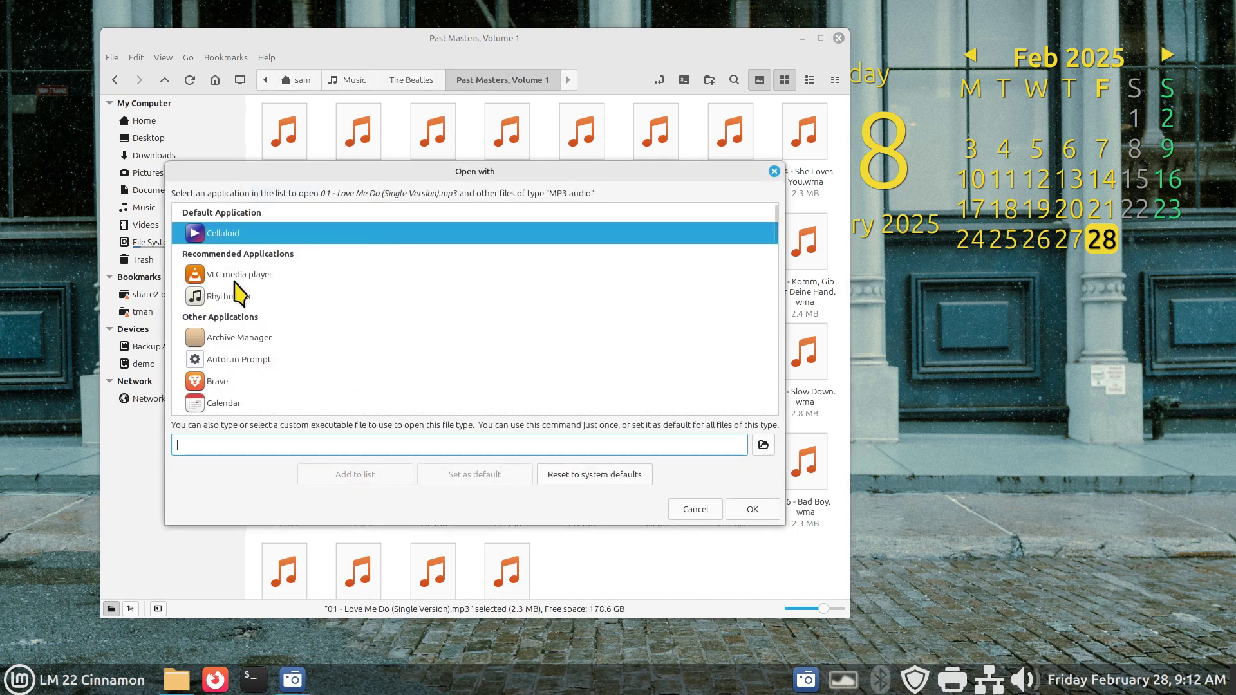
click(223, 281)
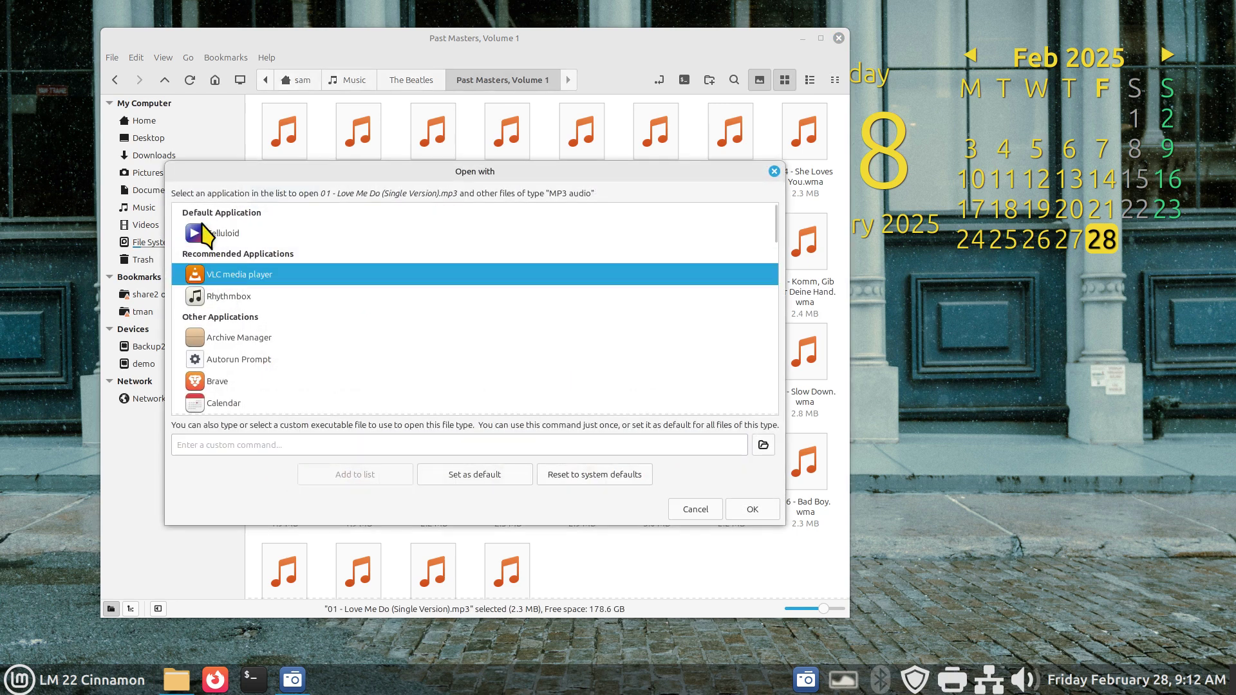
click(477, 469)
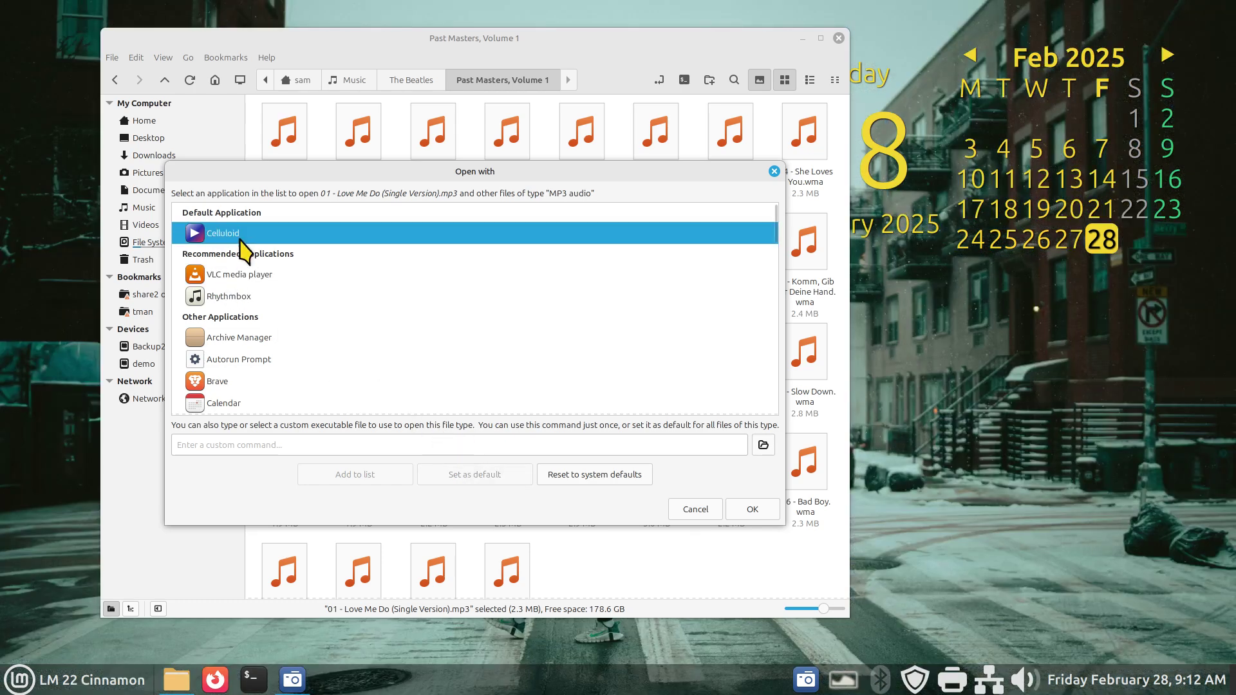
click(575, 476)
click(695, 510)
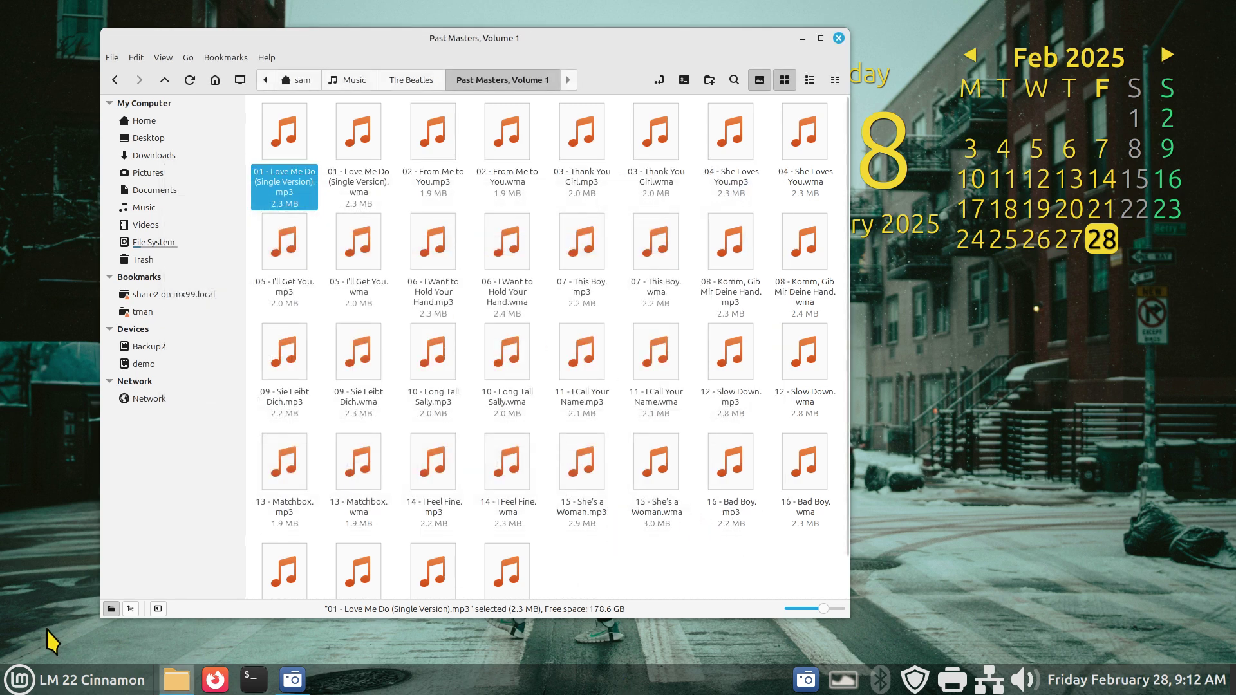
From the panel's System Settings, set the preferred Music application back to VLC media player
right_click(533, 690)
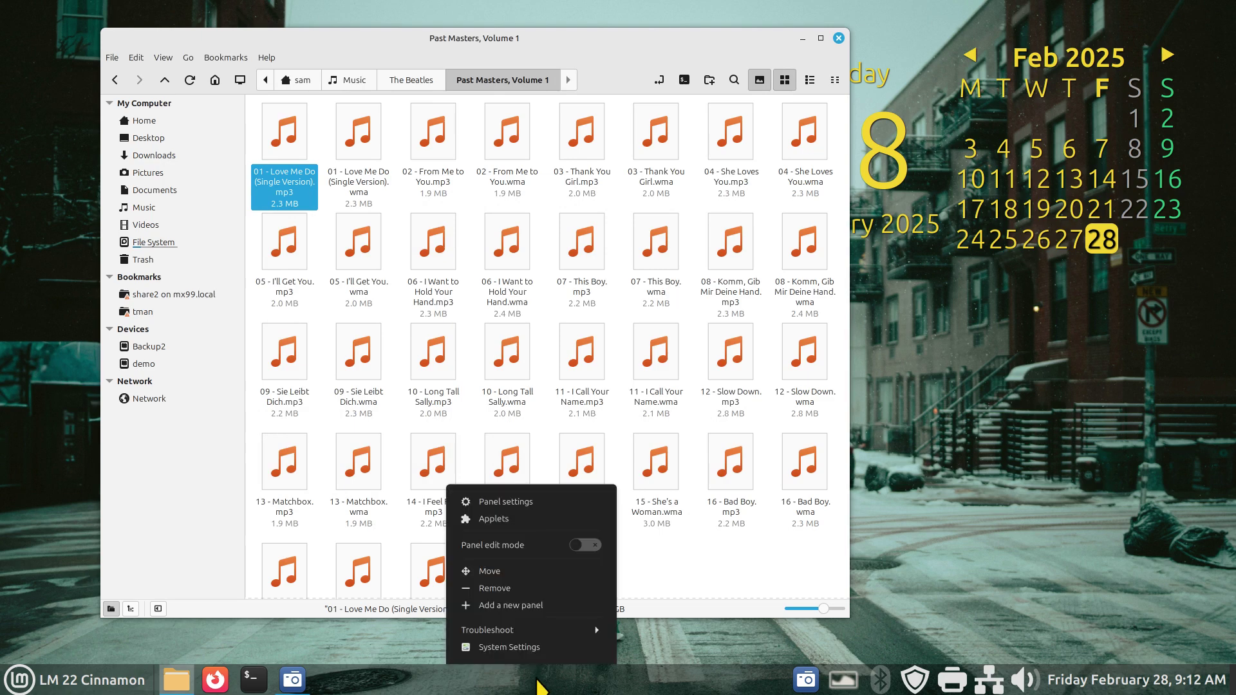
click(549, 646)
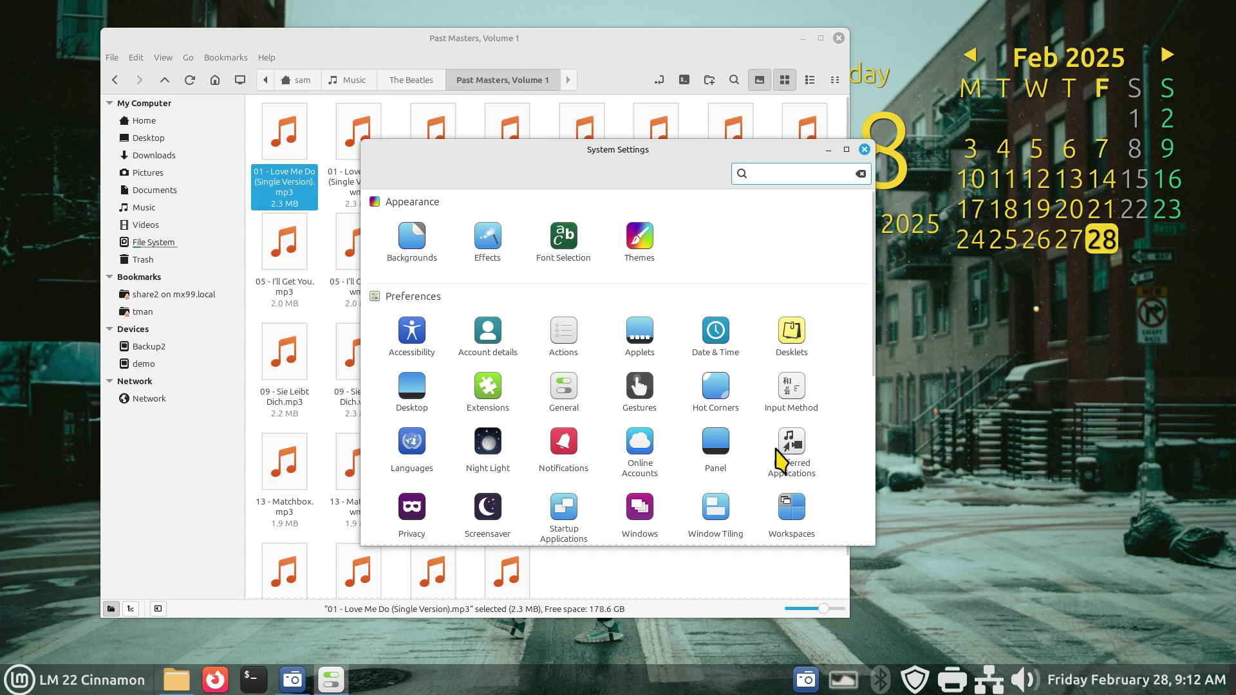
click(784, 450)
click(712, 335)
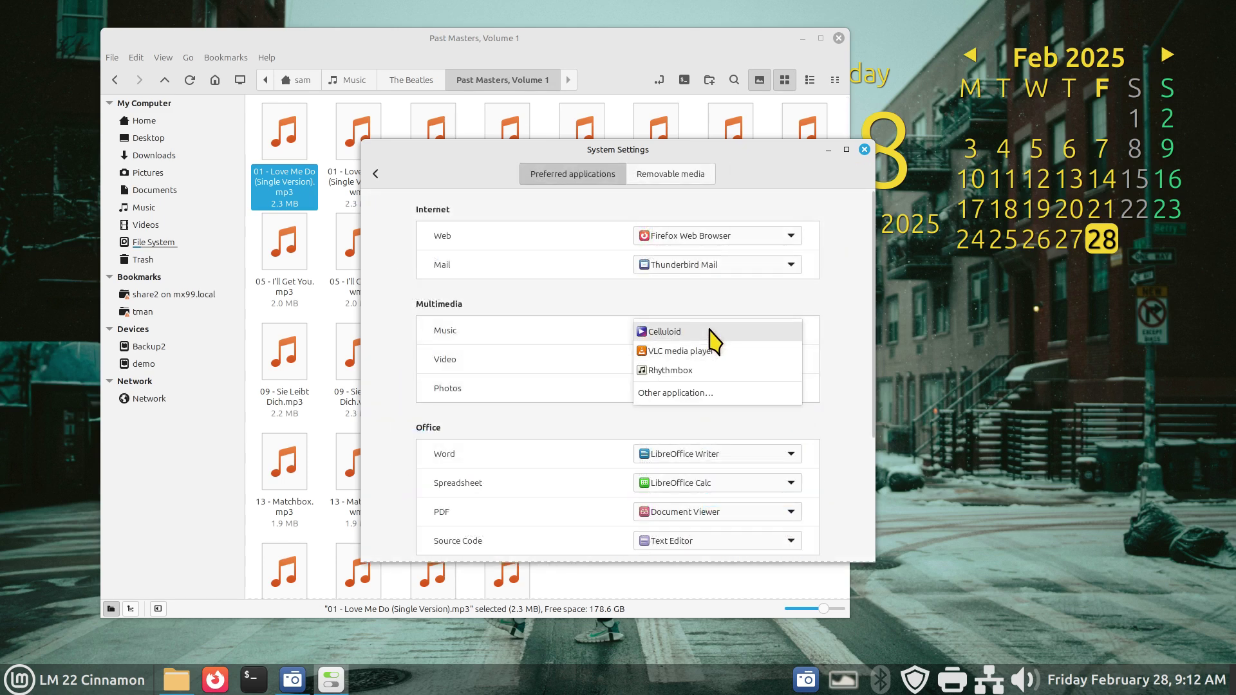
key(Escape)
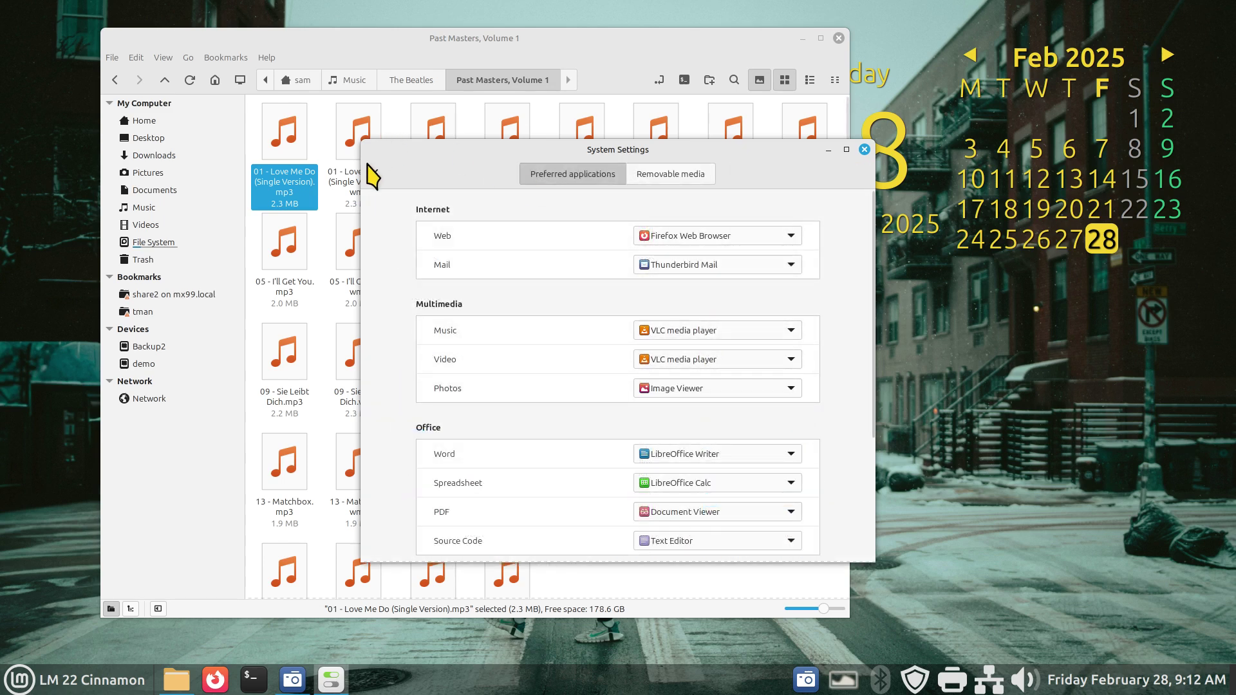
click(377, 178)
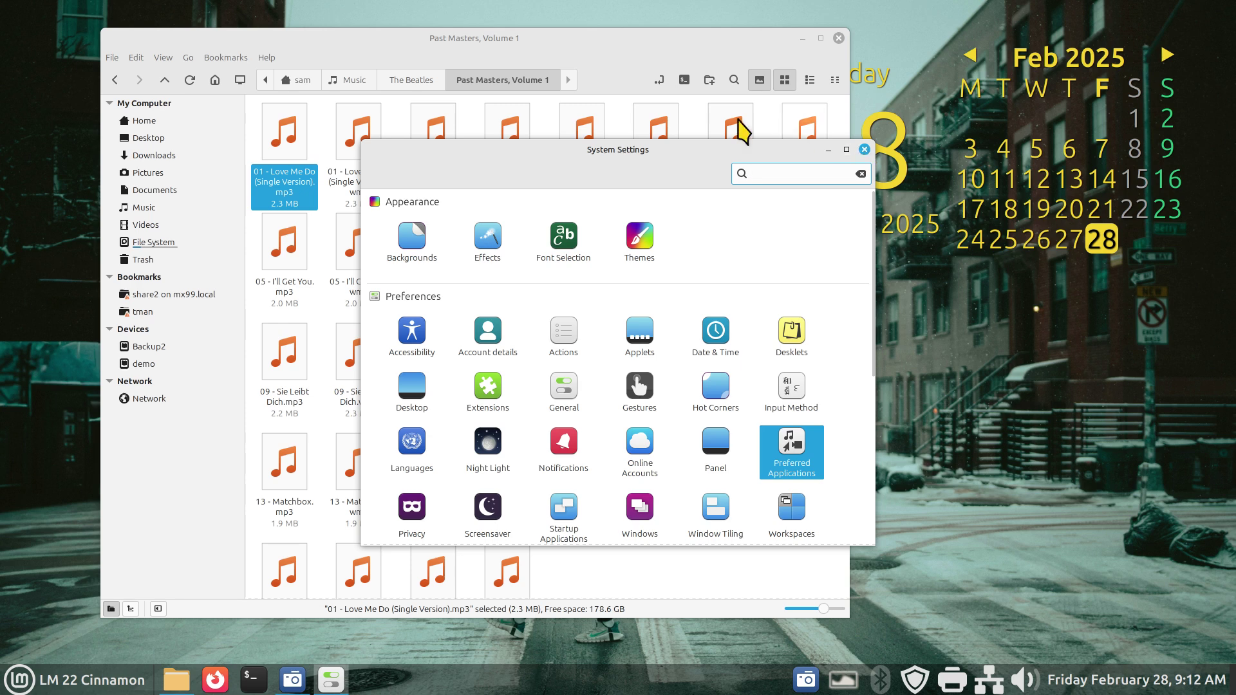
click(865, 150)
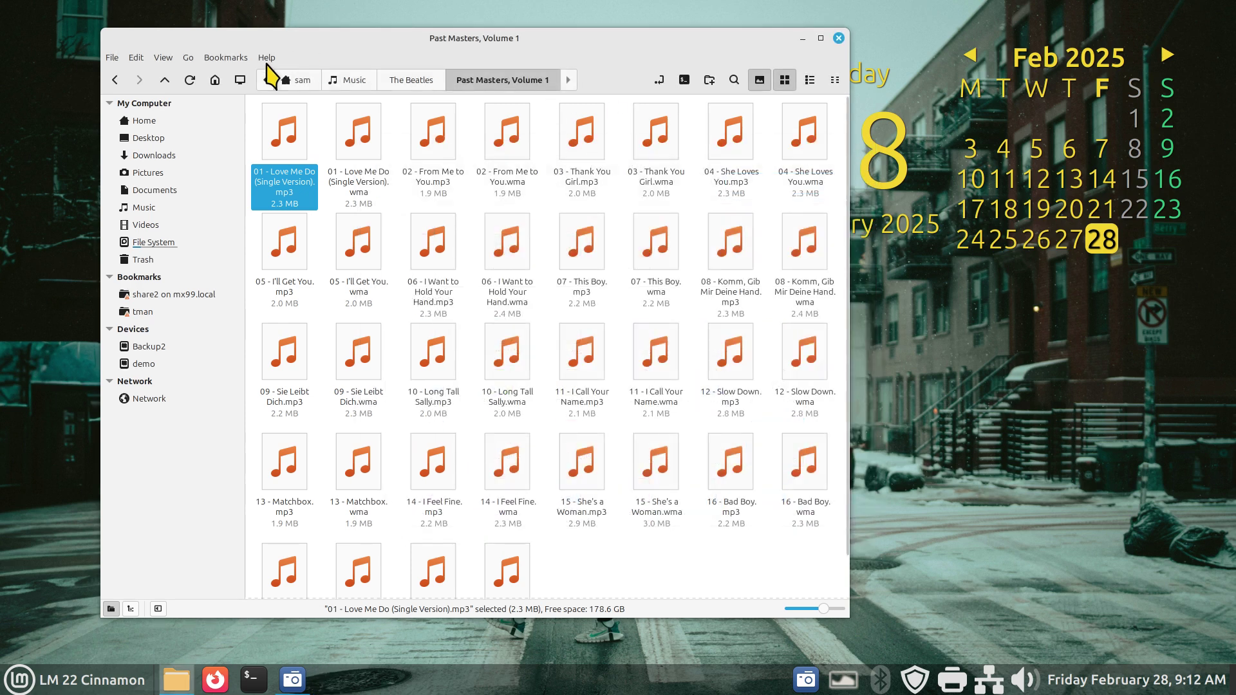
Refresh the folder and test that Love Me Do plays in VLC, checking its open options
click(187, 79)
double_click(278, 137)
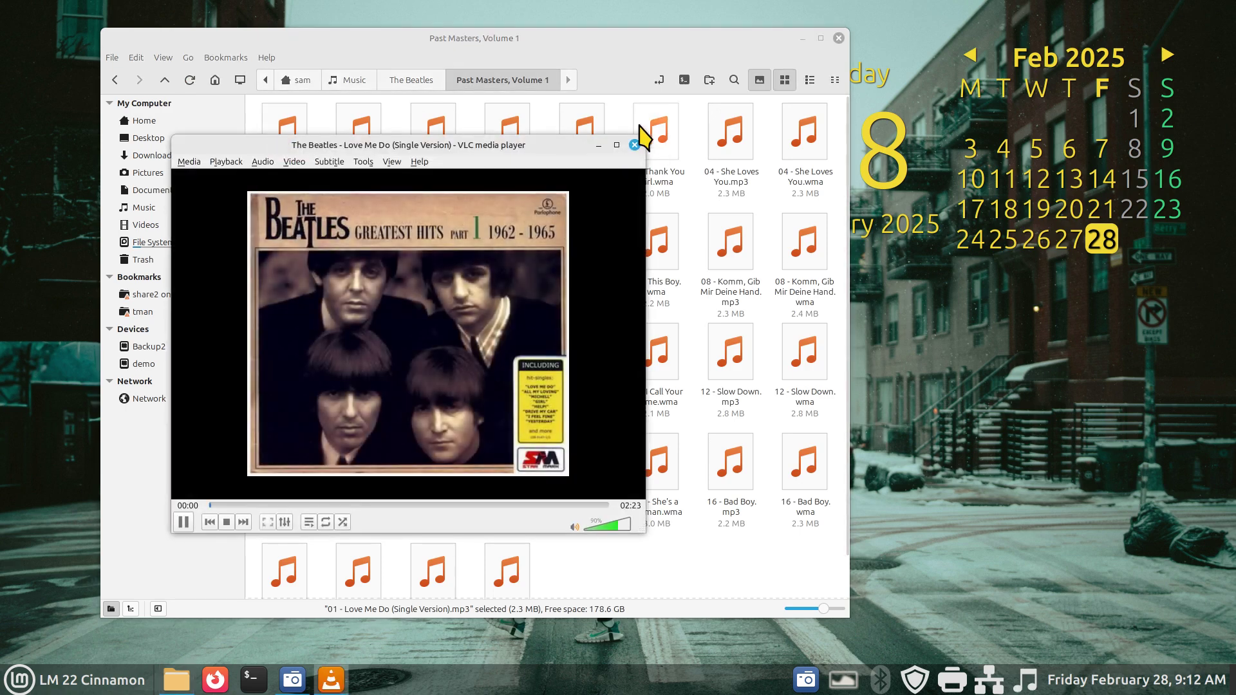
click(635, 145)
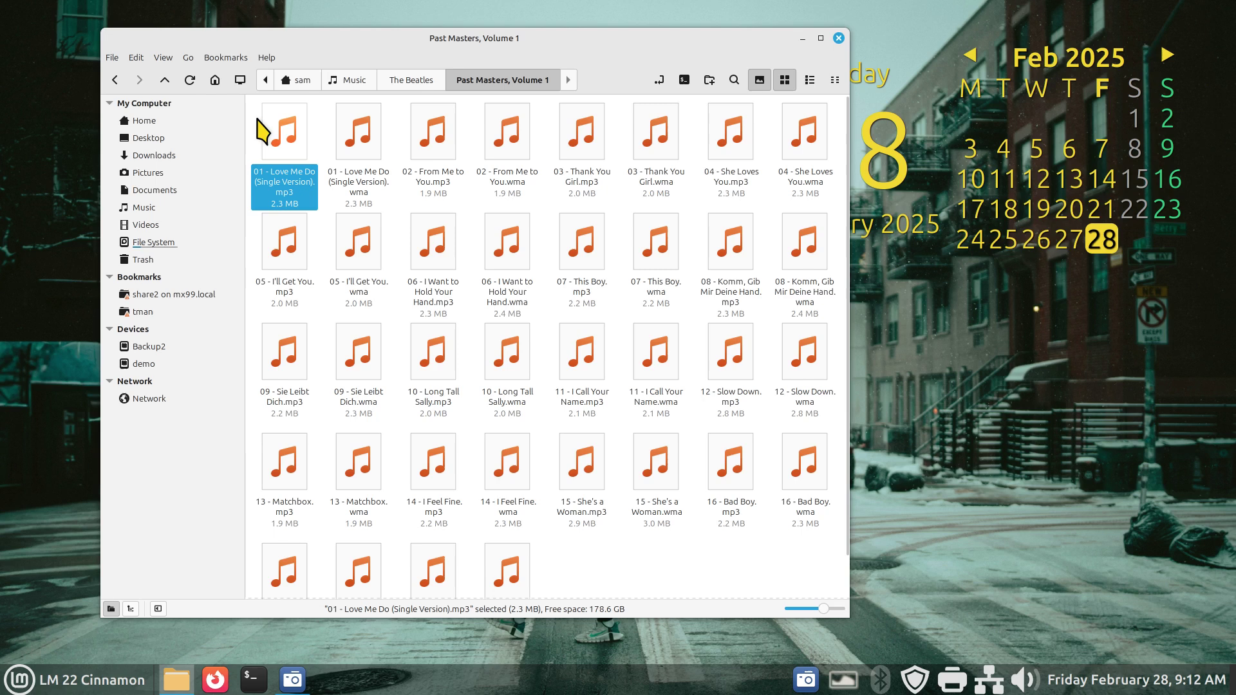
right_click(272, 121)
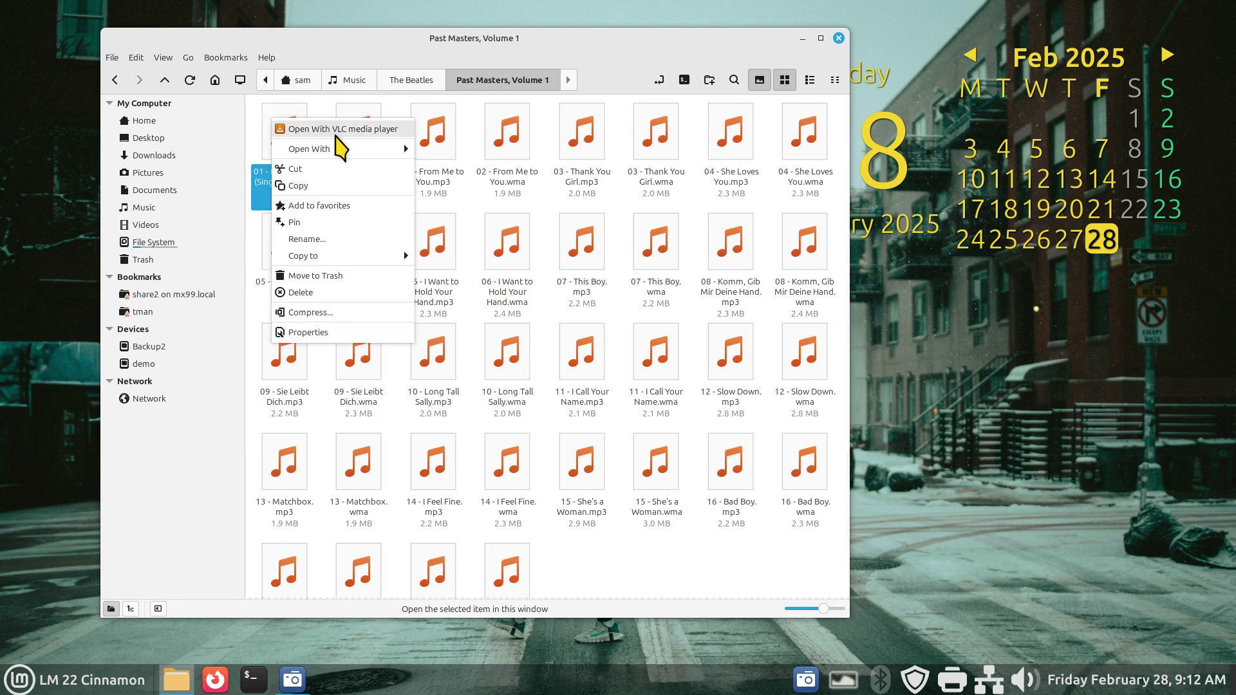
mouse_move(342, 149)
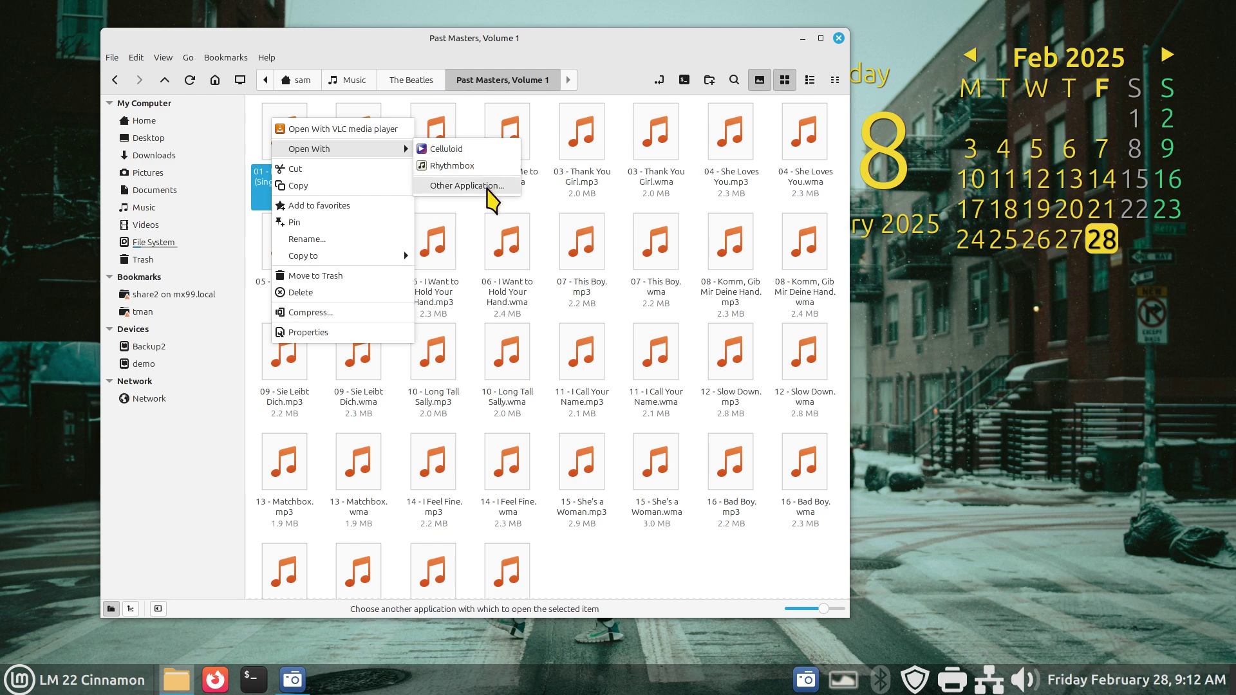
click(481, 118)
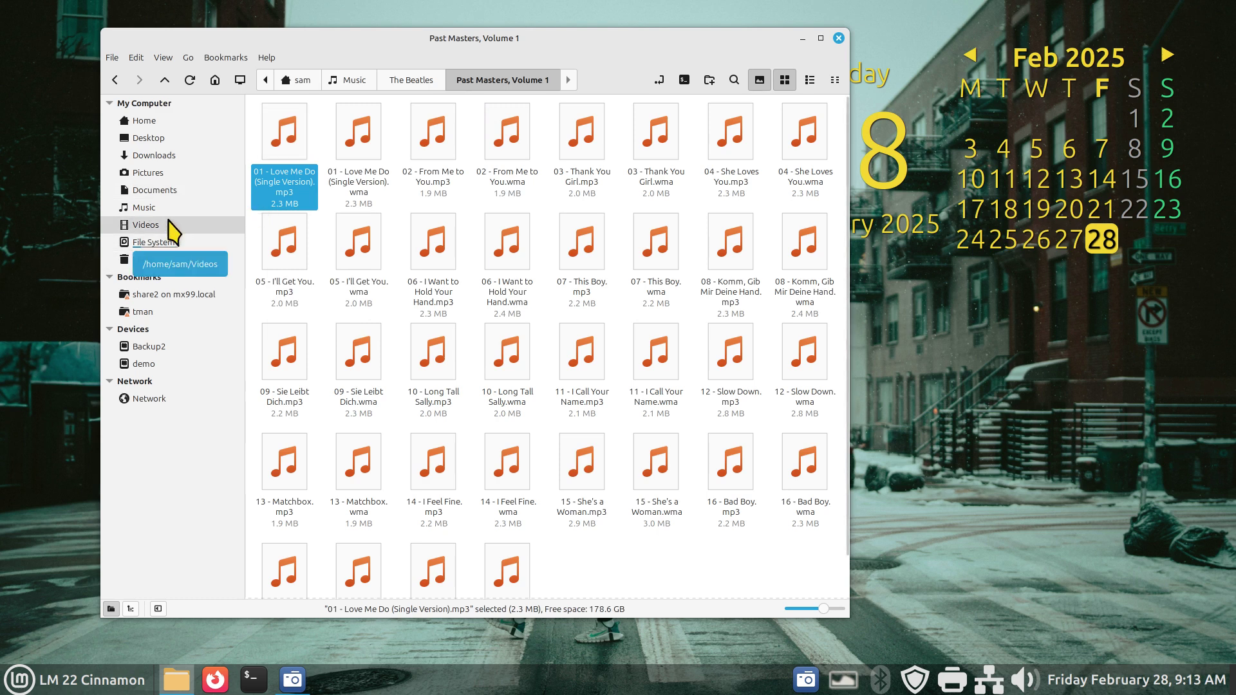
Open Documents, select file a, and zoom icons out and in back to normal size
click(164, 190)
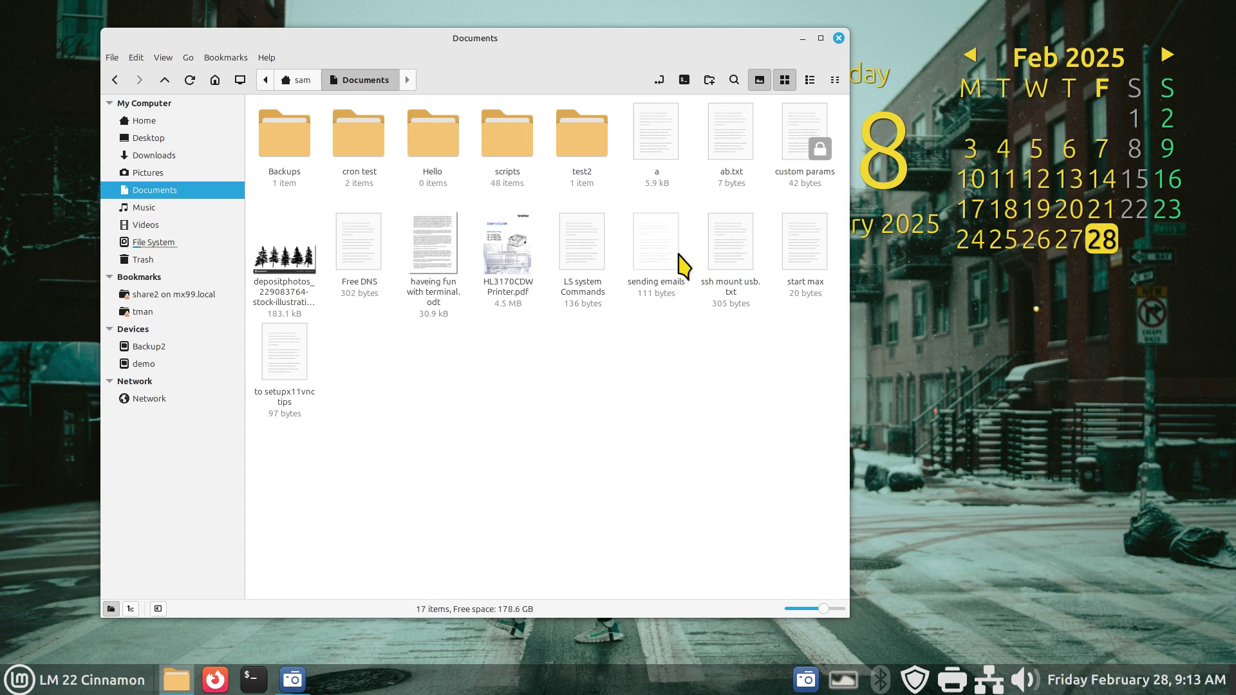
click(661, 131)
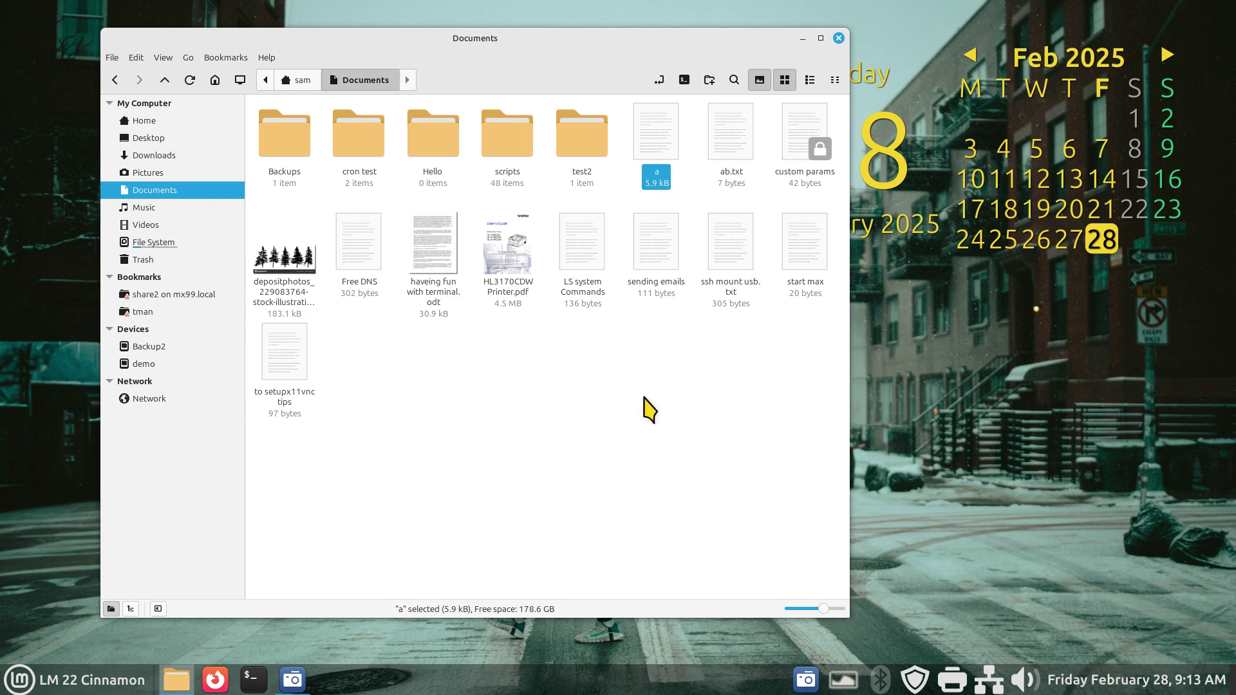
key(ctrl+minus)
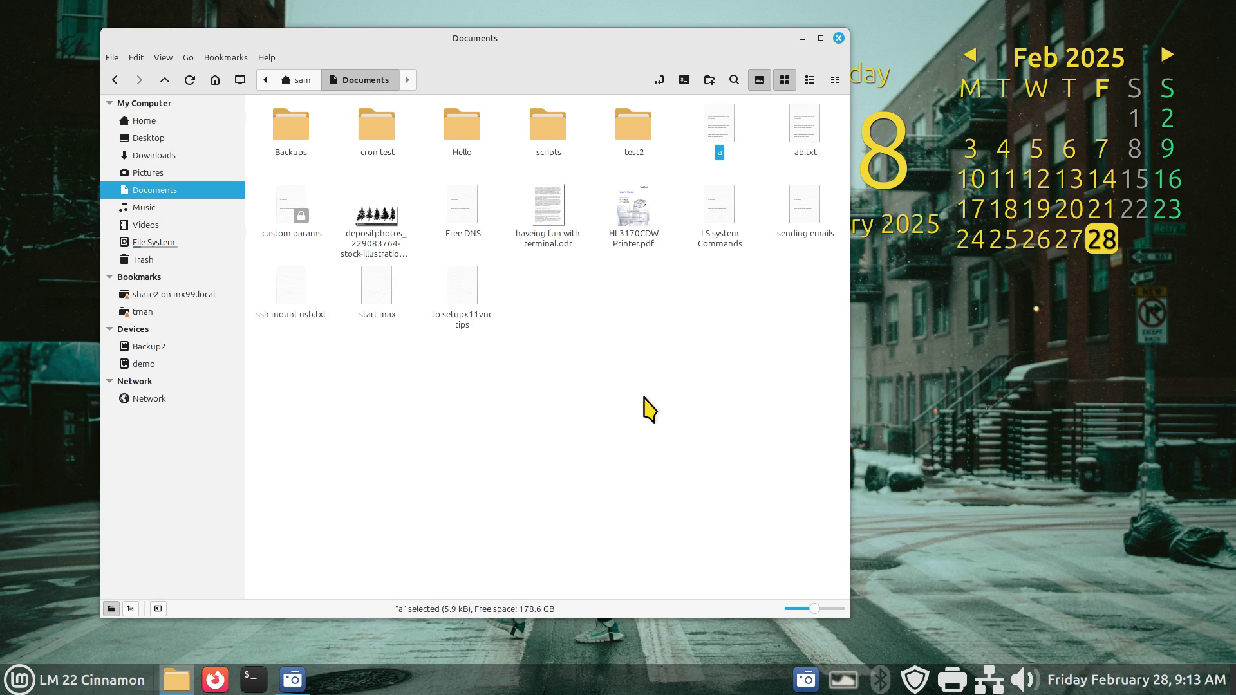
key(ctrl+plus)
key(ctrl+plus)
key(ctrl+plus)
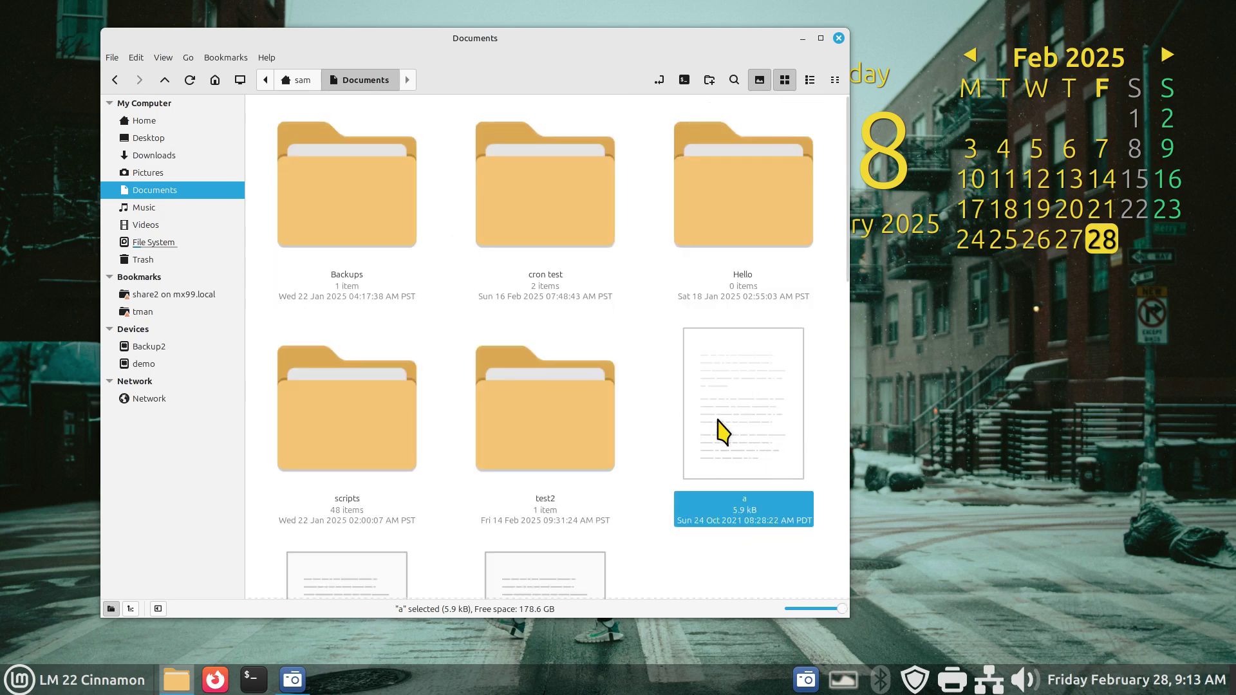
key(ctrl+minus)
key(ctrl+minus)
key(ctrl+plus)
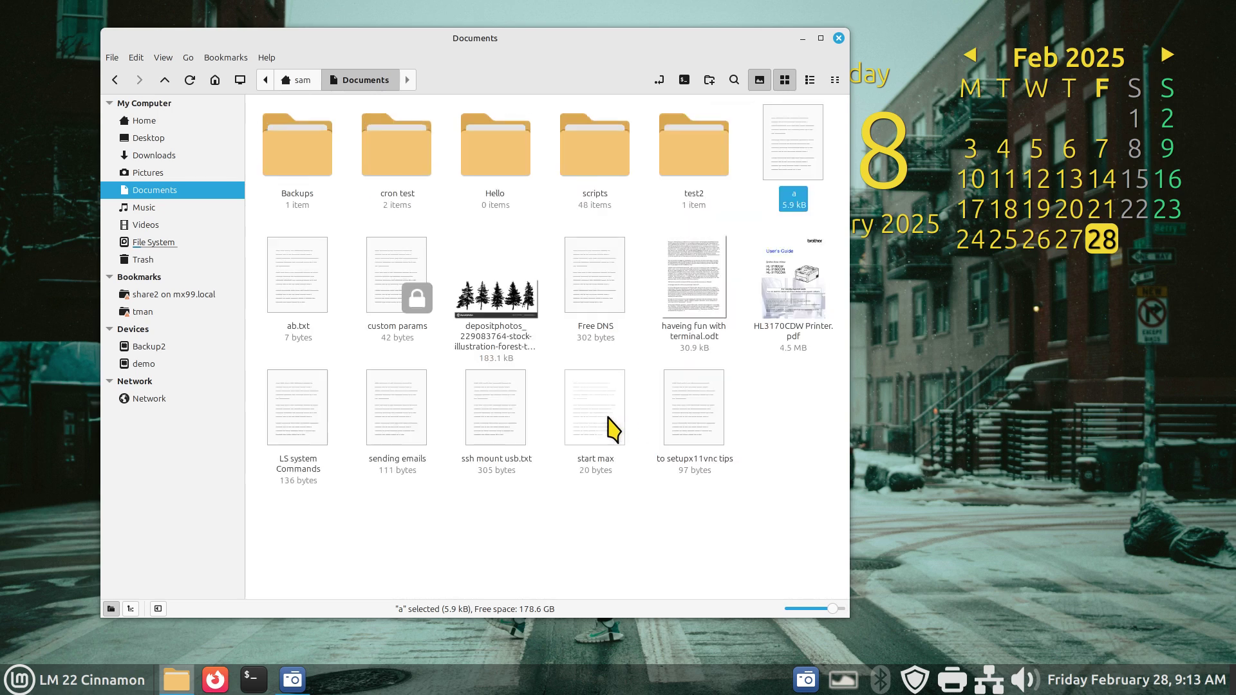
key(ctrl+minus)
View the About Nemo dialog showing version 6.4.5, then close it
click(266, 57)
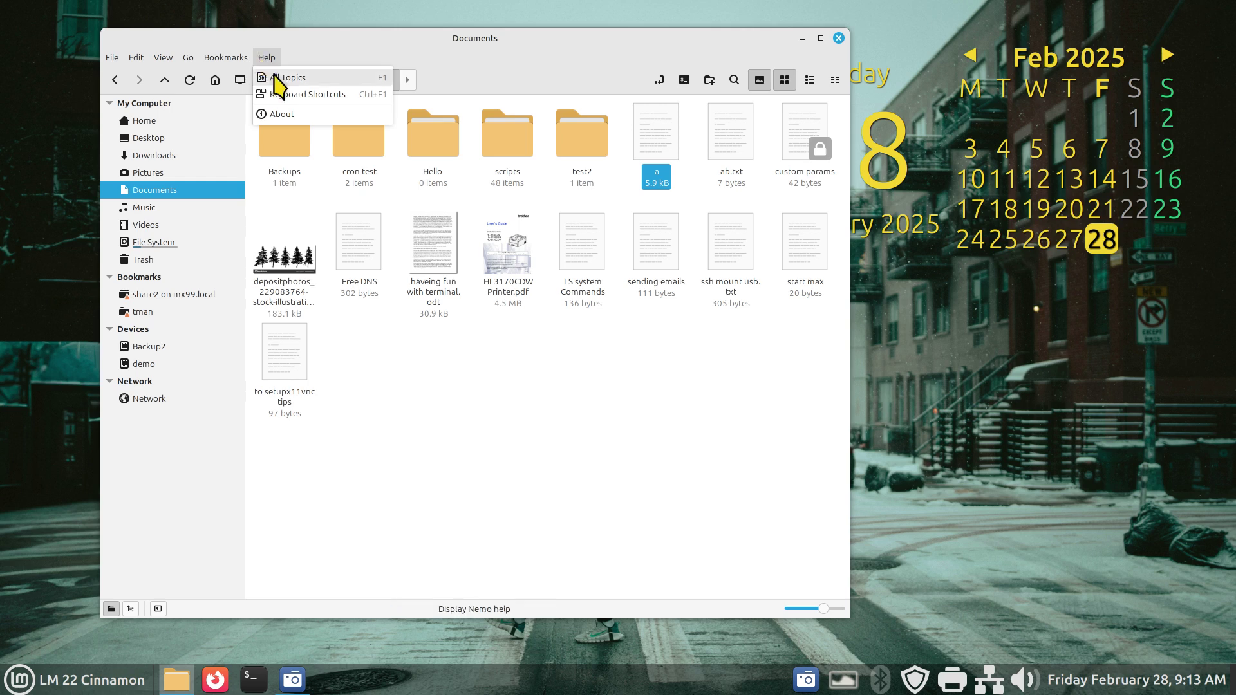
click(277, 118)
click(605, 447)
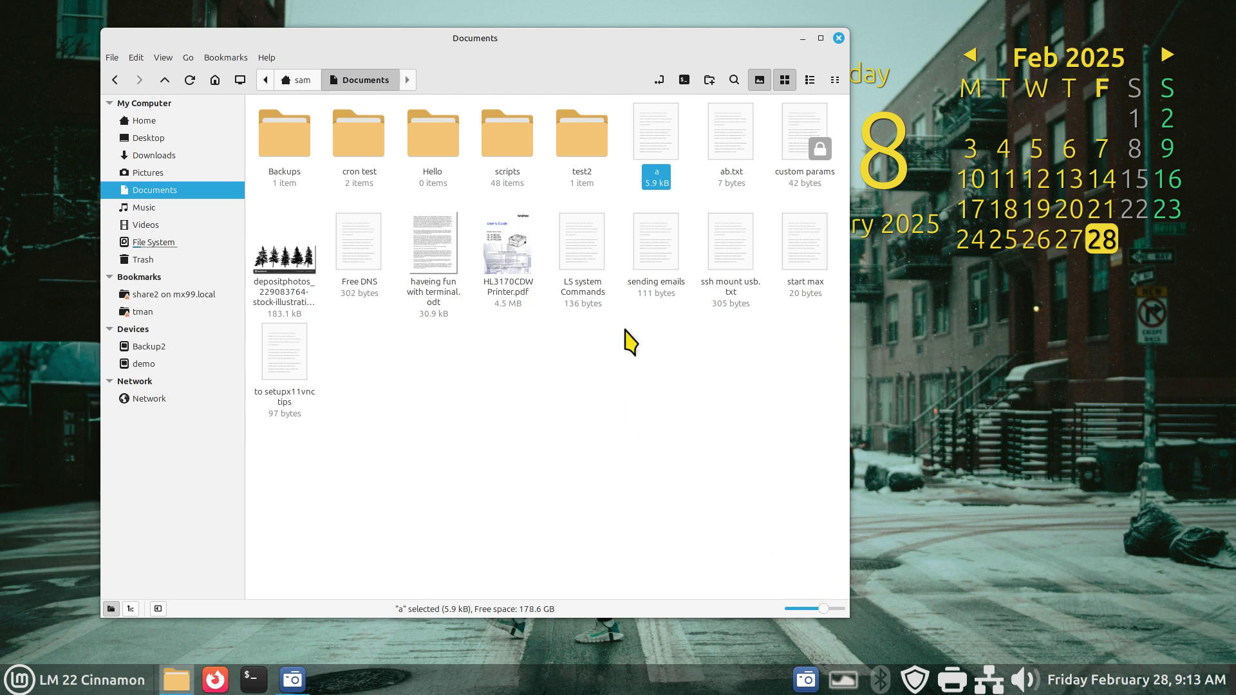
double_click(655, 132)
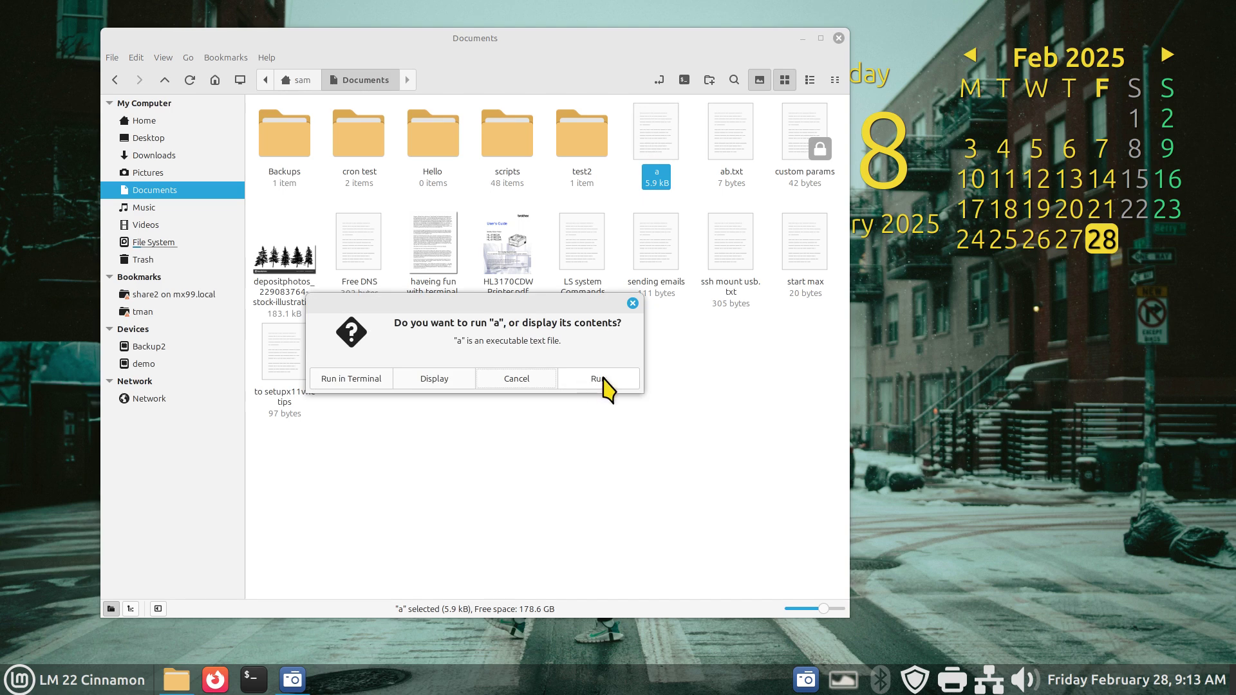
click(430, 380)
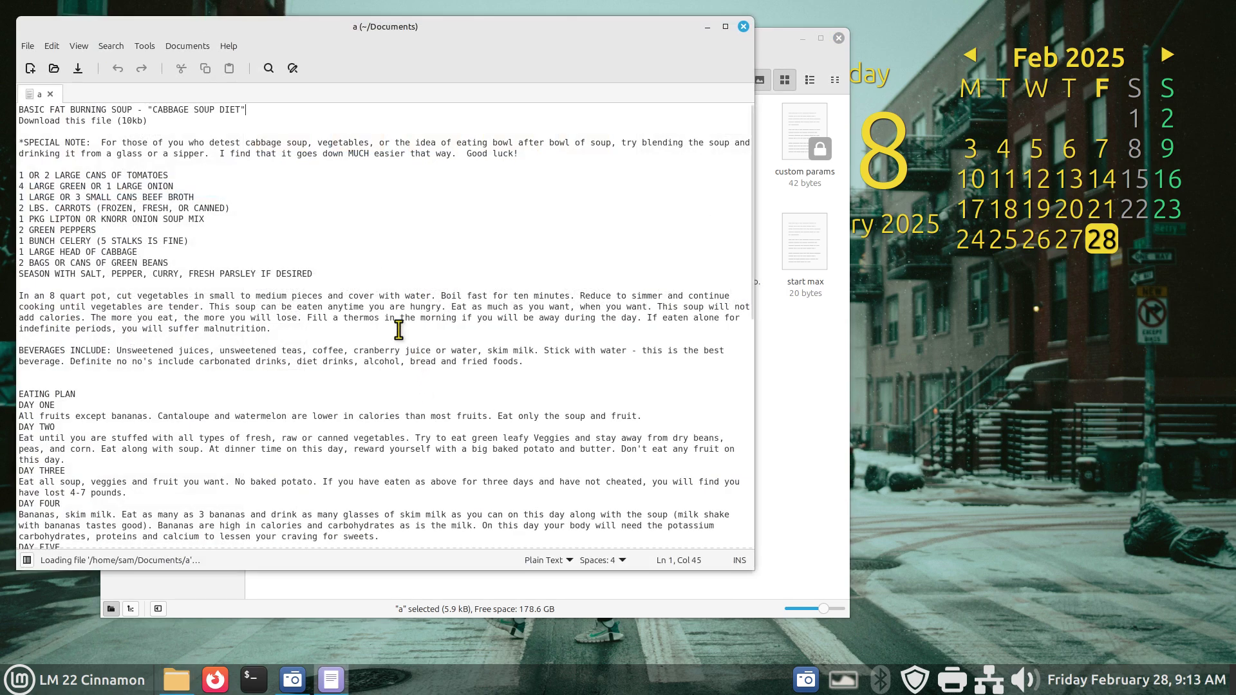
key(ctrl+plus)
key(ctrl+plus)
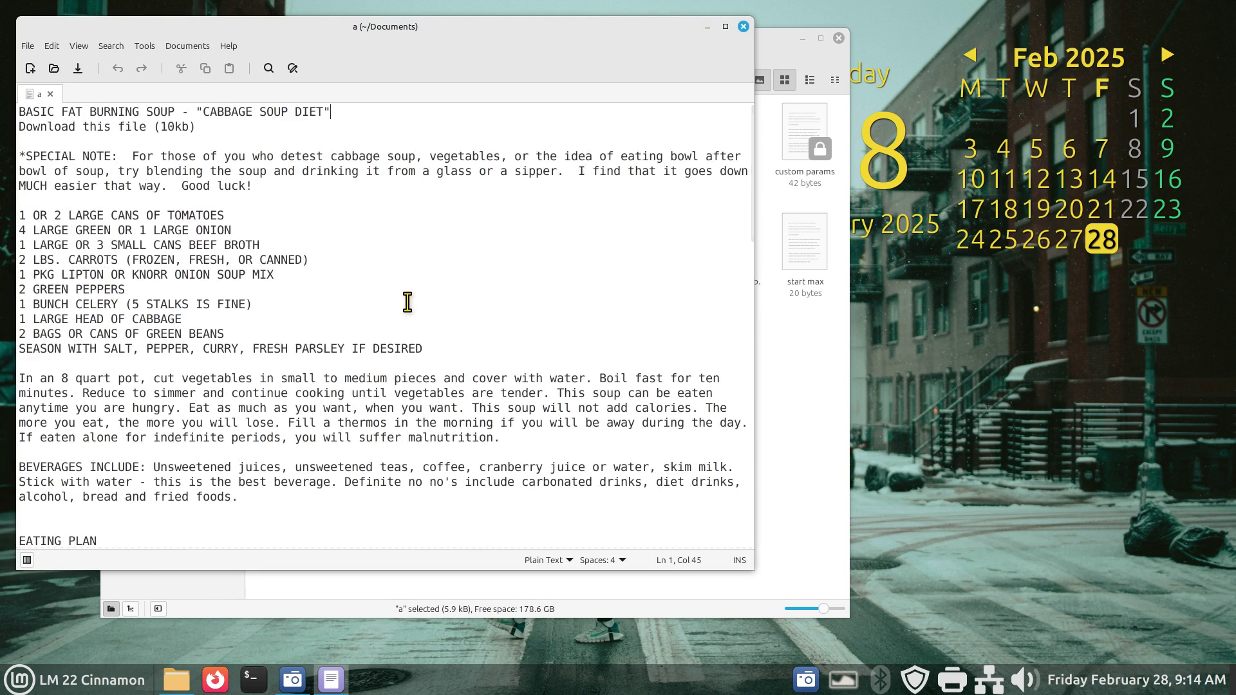
drag(196, 111, 344, 111)
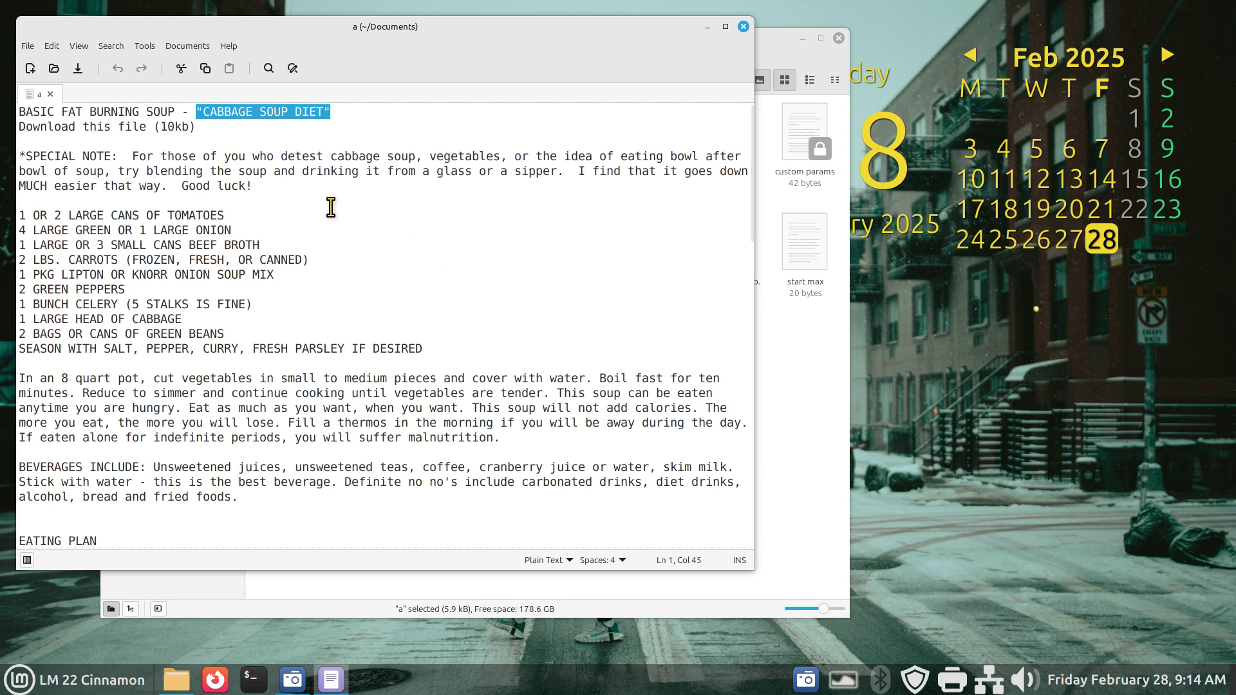
click(228, 46)
click(244, 99)
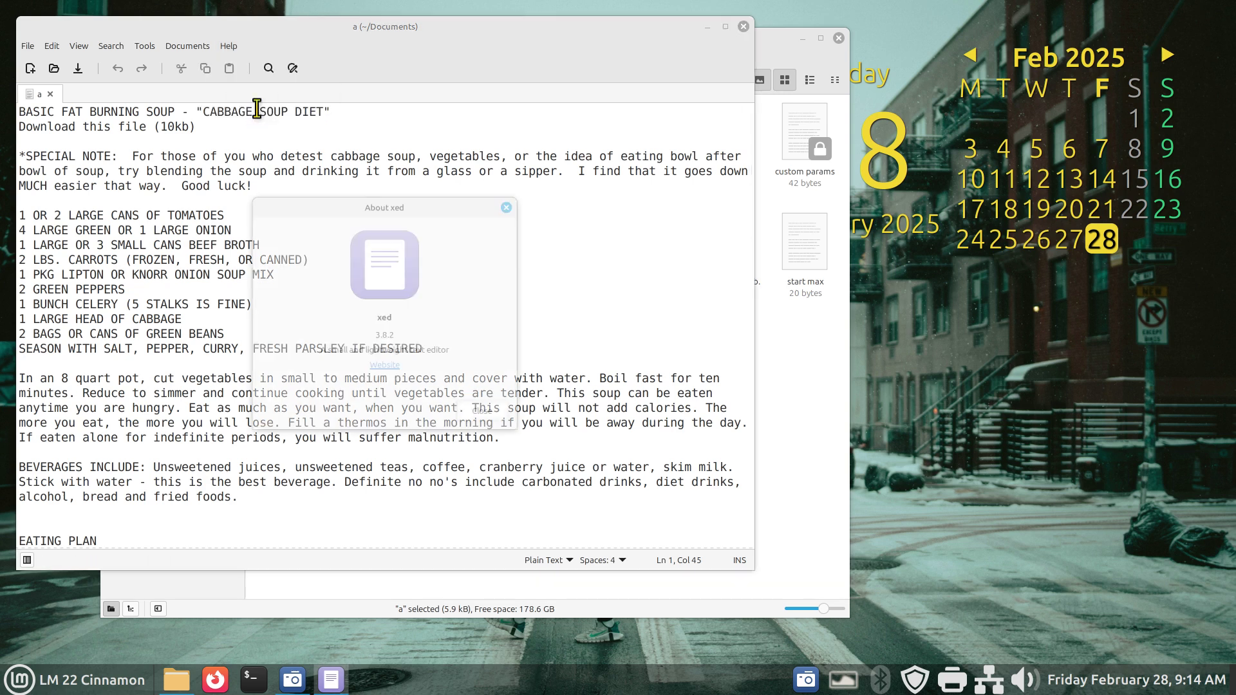
double_click(384, 317)
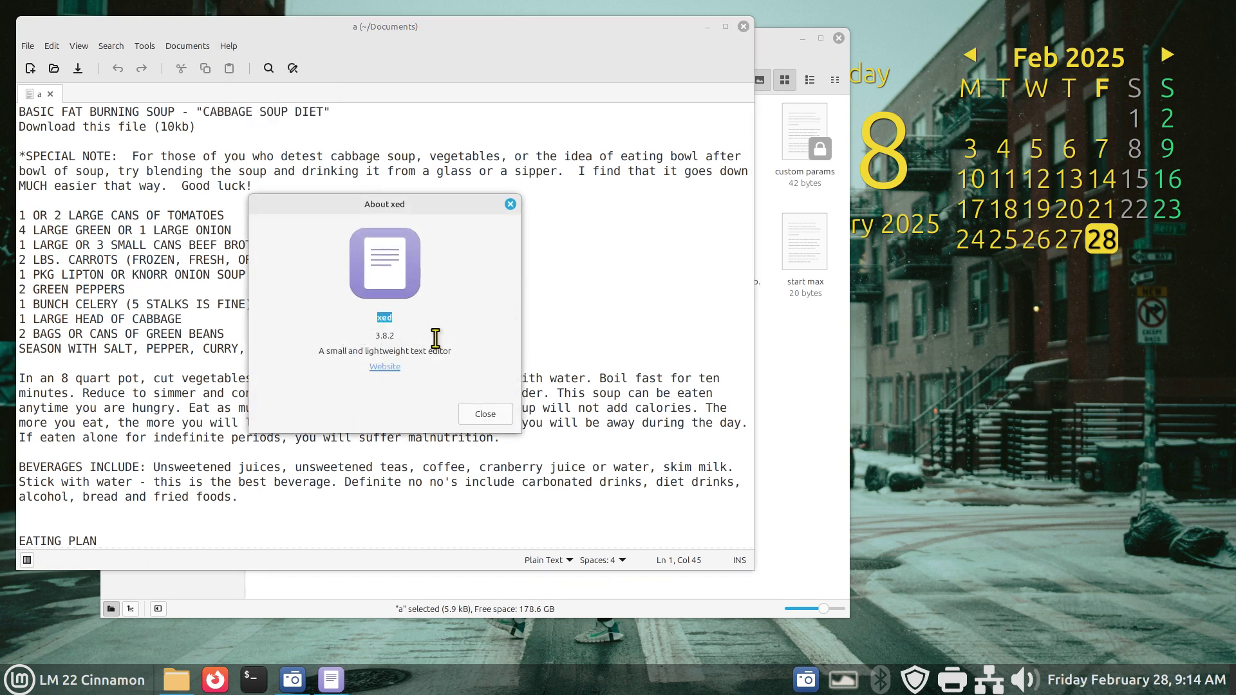
drag(464, 352, 269, 352)
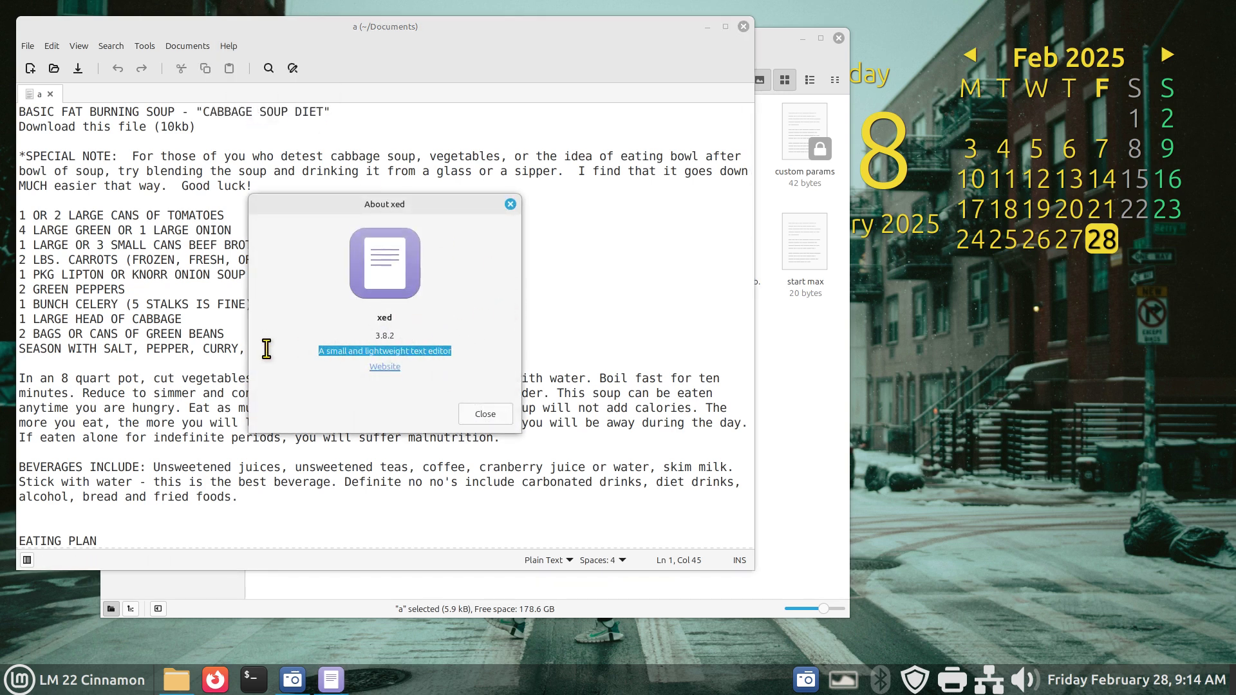
click(495, 417)
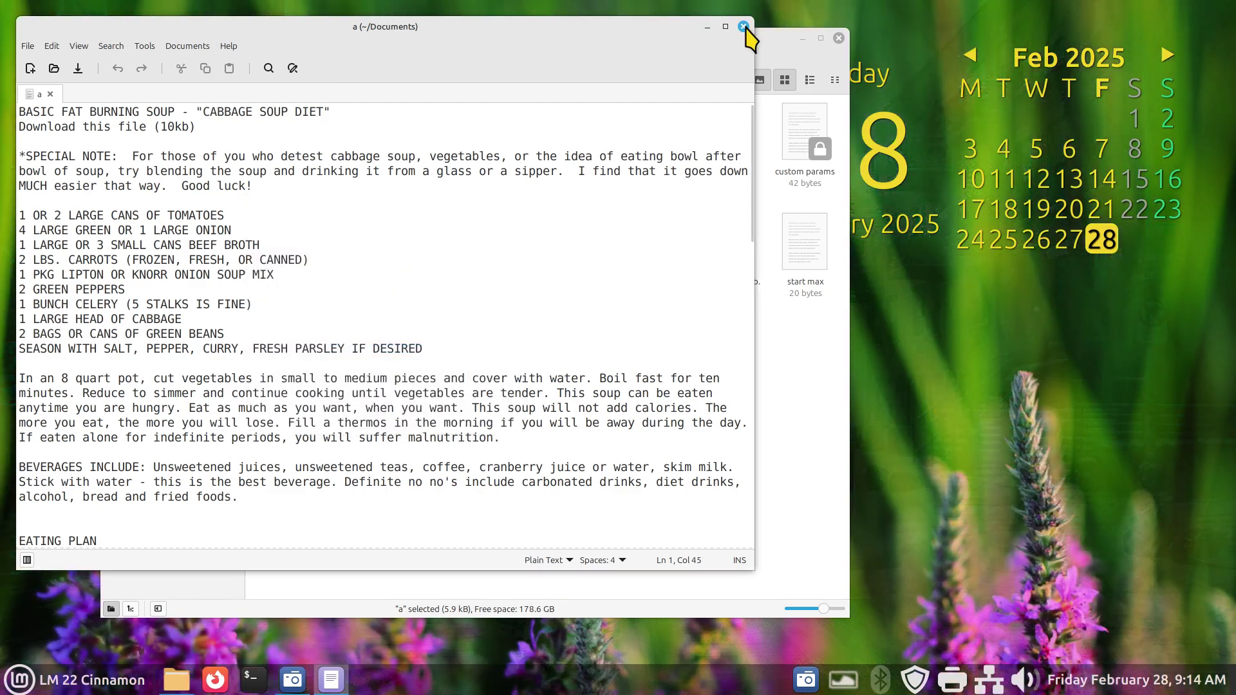
click(743, 26)
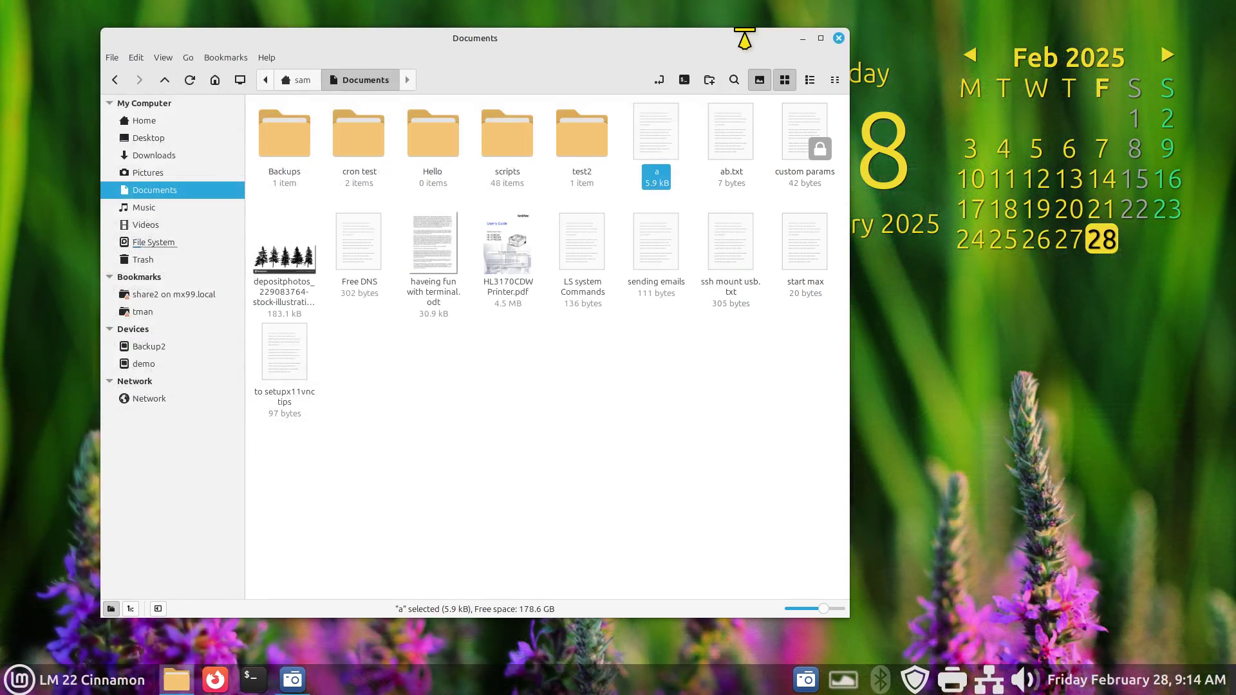
Open file a in Kate and view the About Kate dialog
right_click(649, 123)
mouse_move(686, 148)
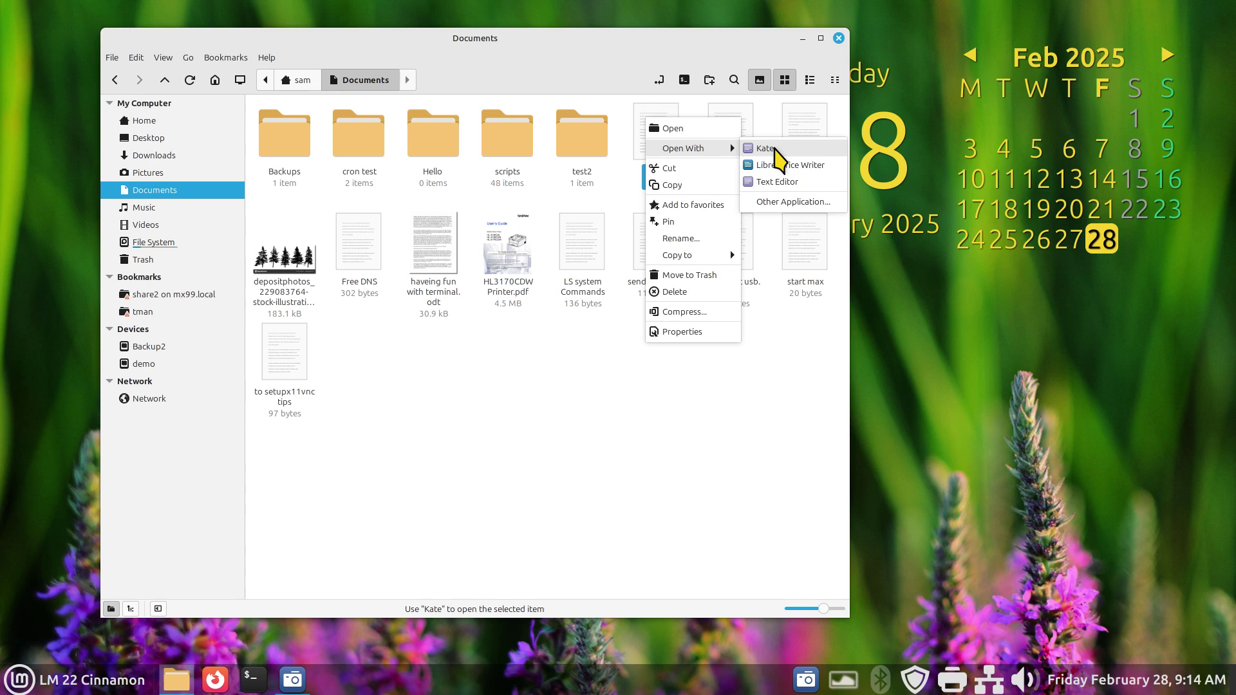
click(766, 149)
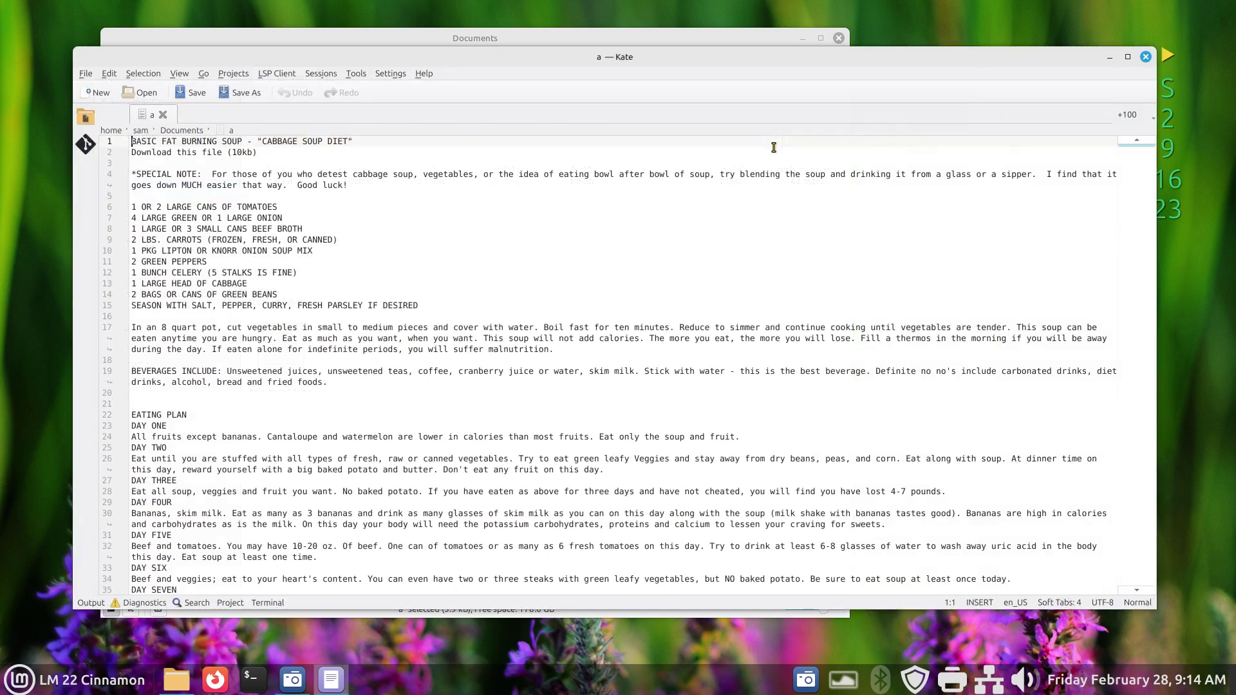
click(423, 75)
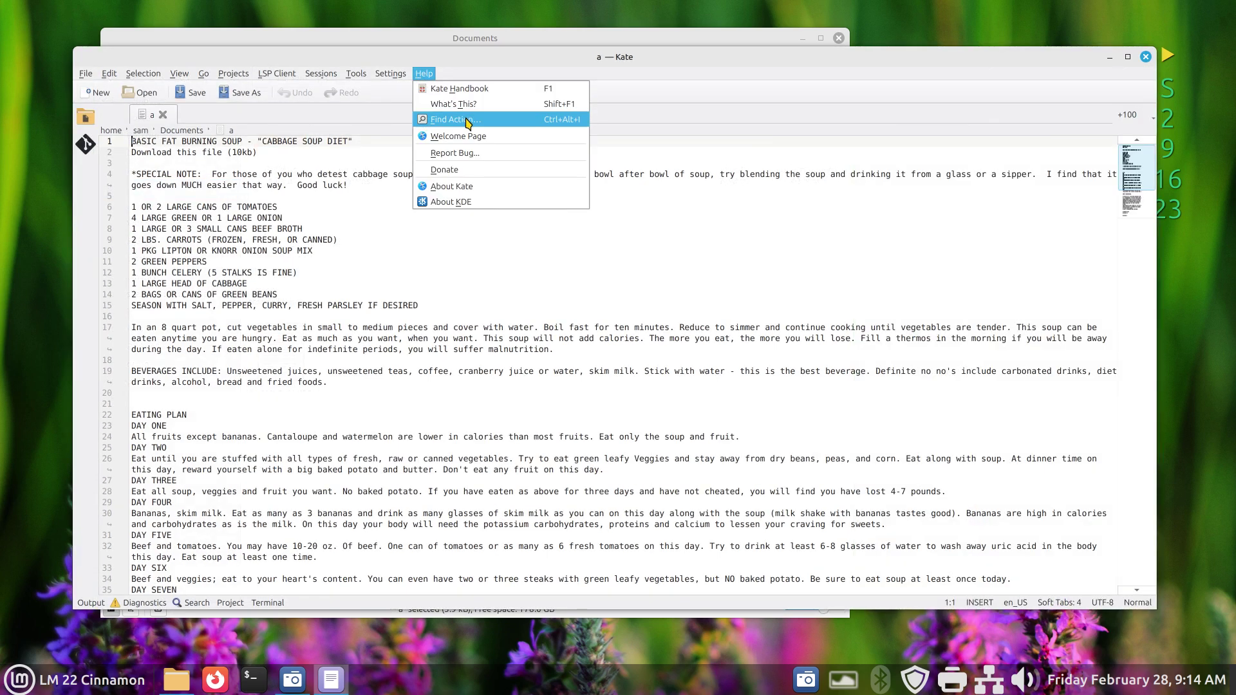
click(478, 188)
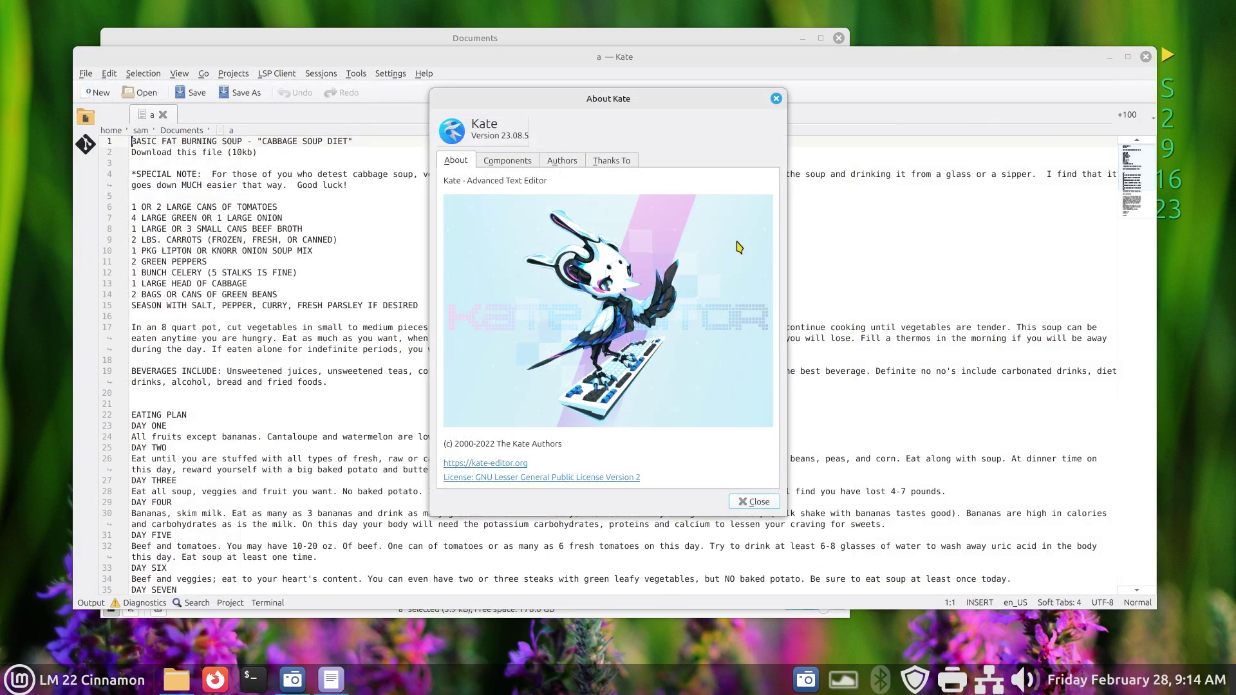
key(Escape)
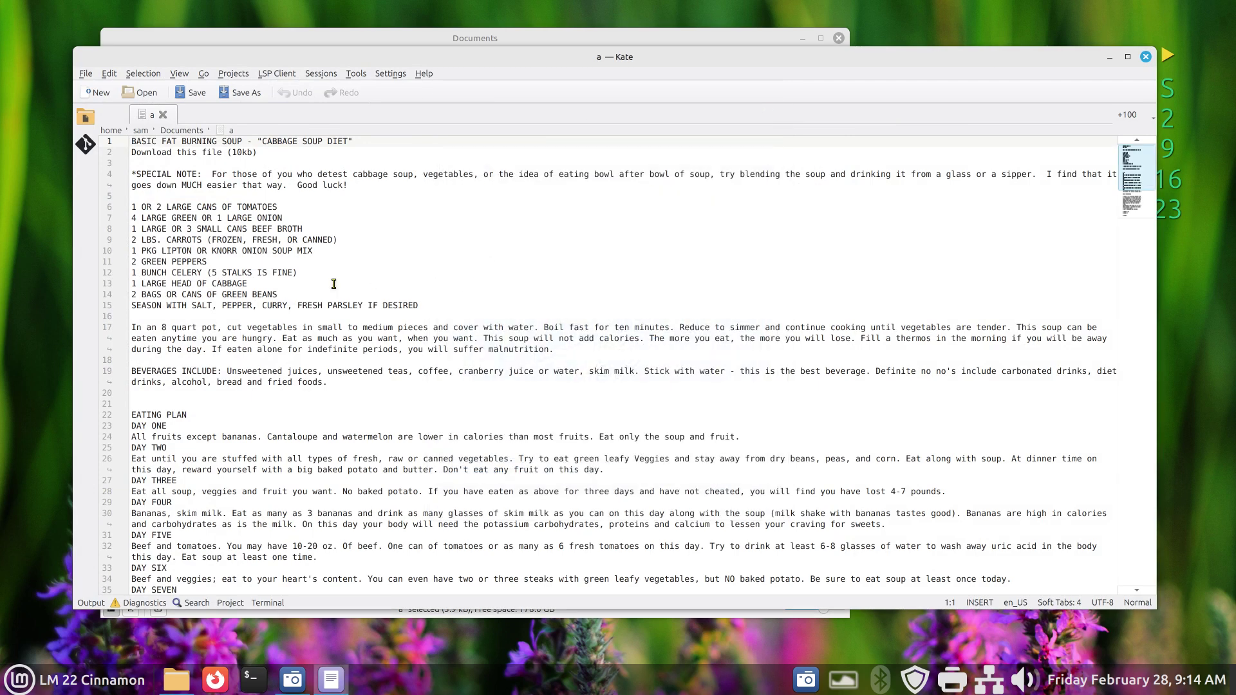
Scroll through the cabbage soup diet recipe and seven-day eating plan in Kate
drag(153, 207, 156, 207)
click(346, 237)
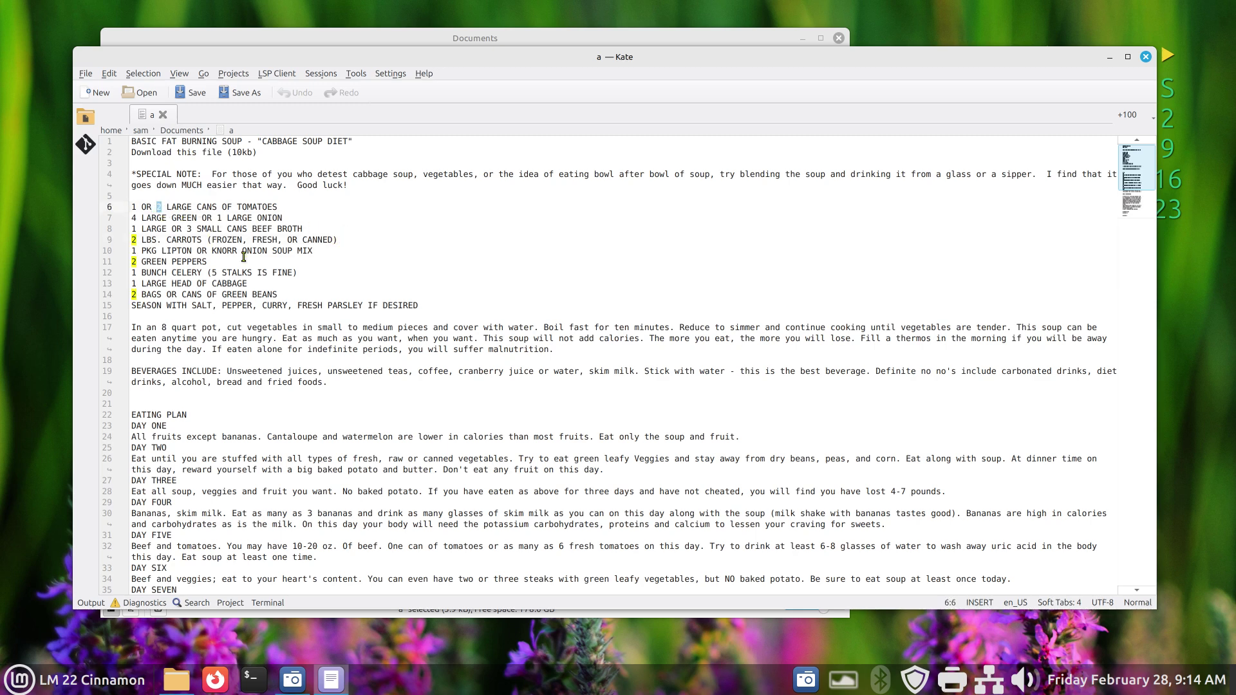
ctrl+scroll(596, 341, up, 3)
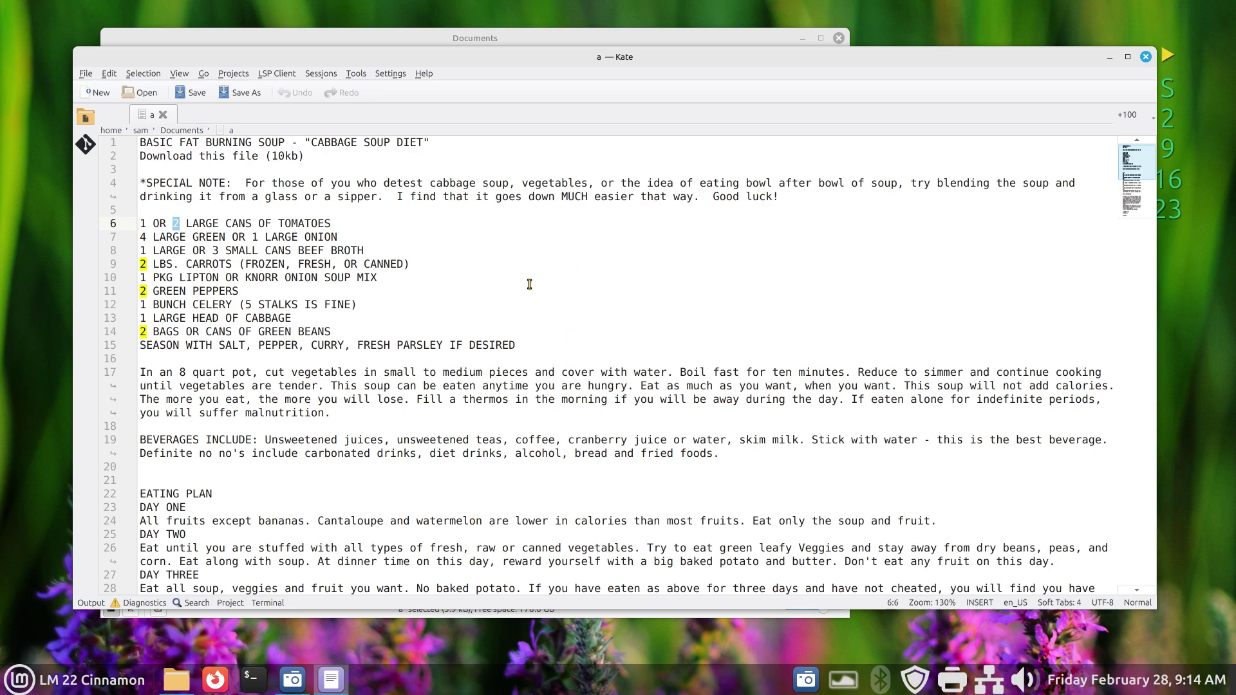
scroll(530, 283, down, 4)
scroll(531, 281, down, 3)
scroll(532, 279, down, 3)
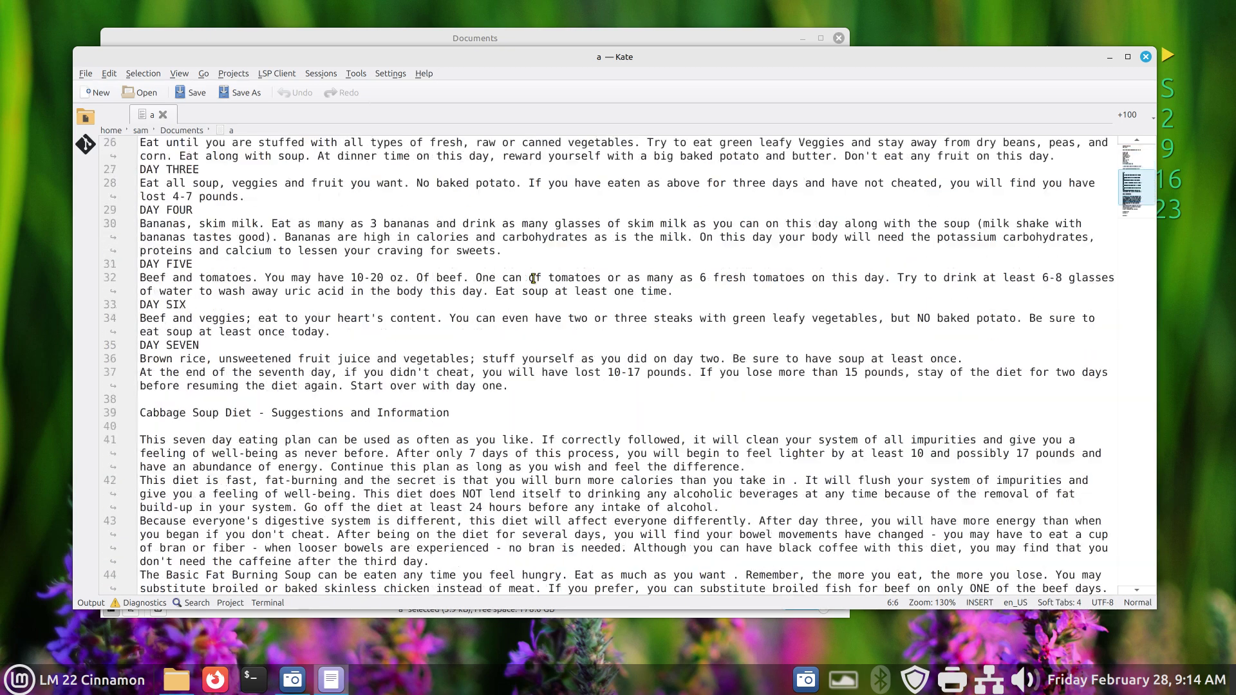
scroll(533, 278, down, 3)
scroll(533, 278, down, 1)
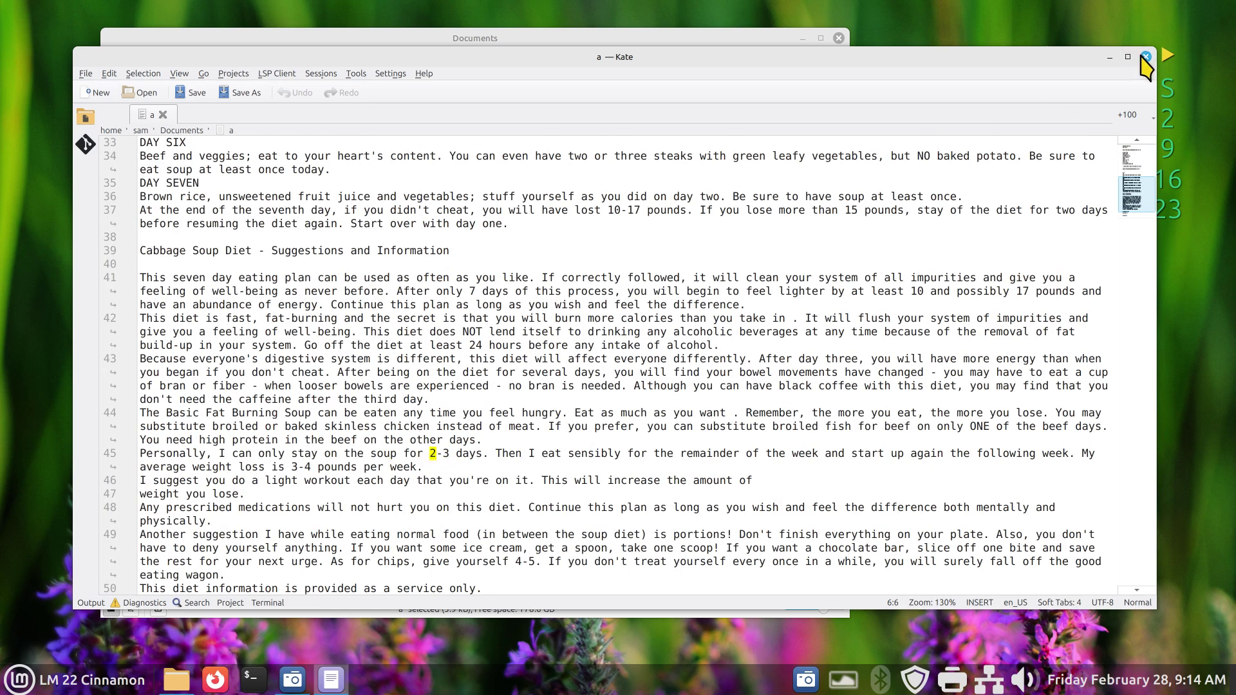
Set Kate as the default plain-text application via file a's Open With chooser
click(1145, 56)
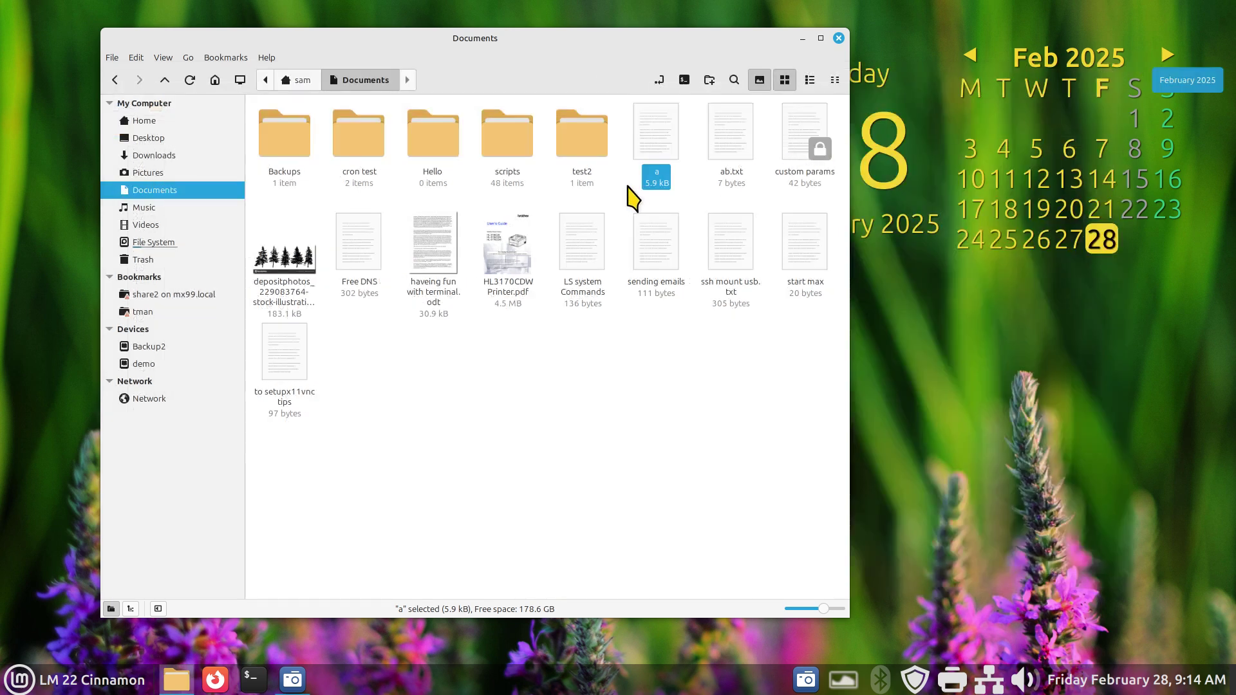
drag(634, 42, 616, 58)
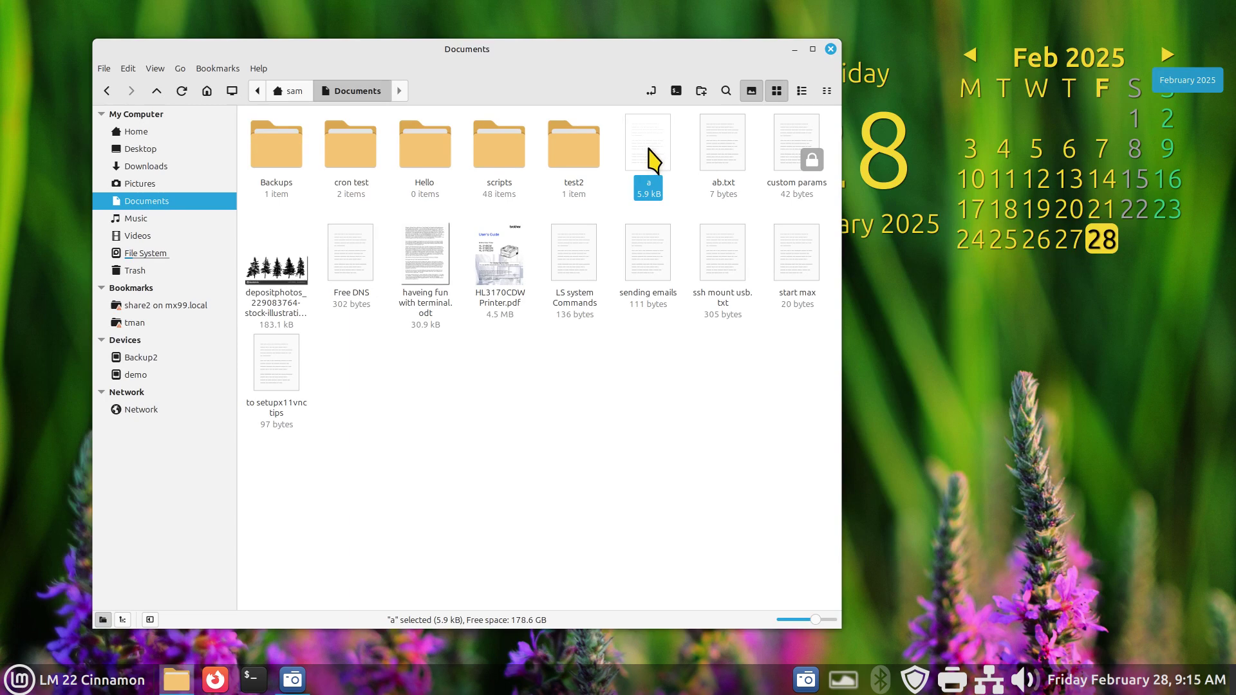
right_click(647, 146)
mouse_move(687, 175)
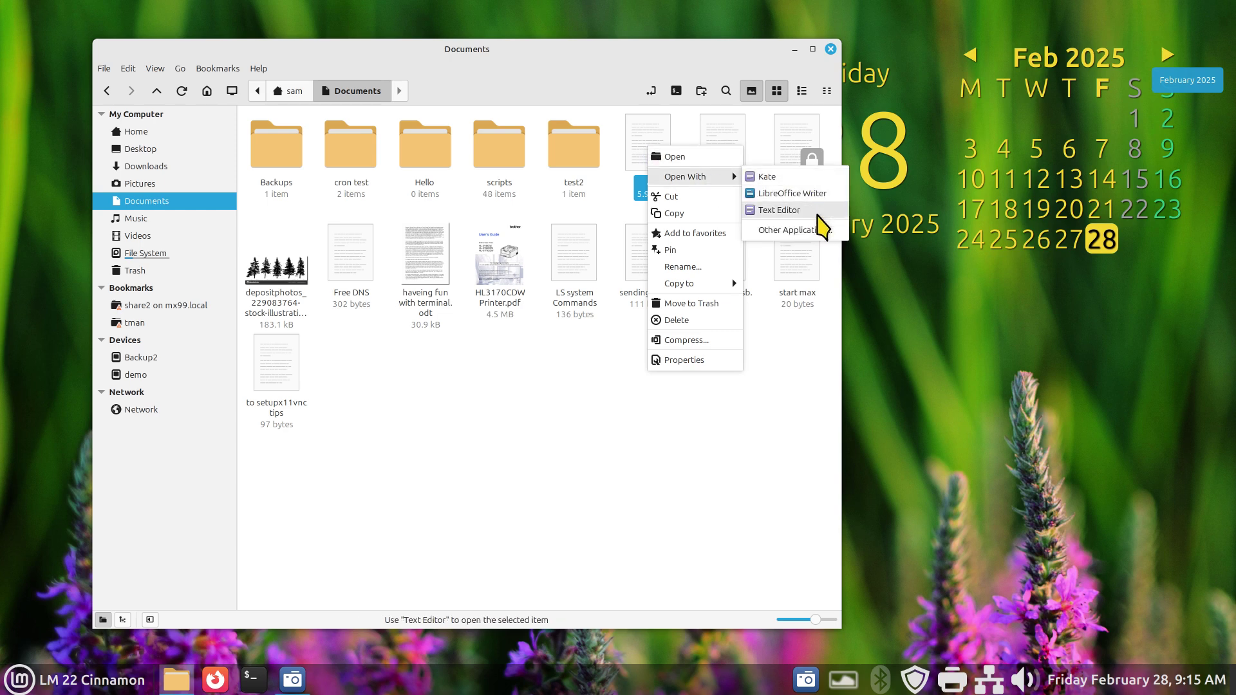
click(807, 232)
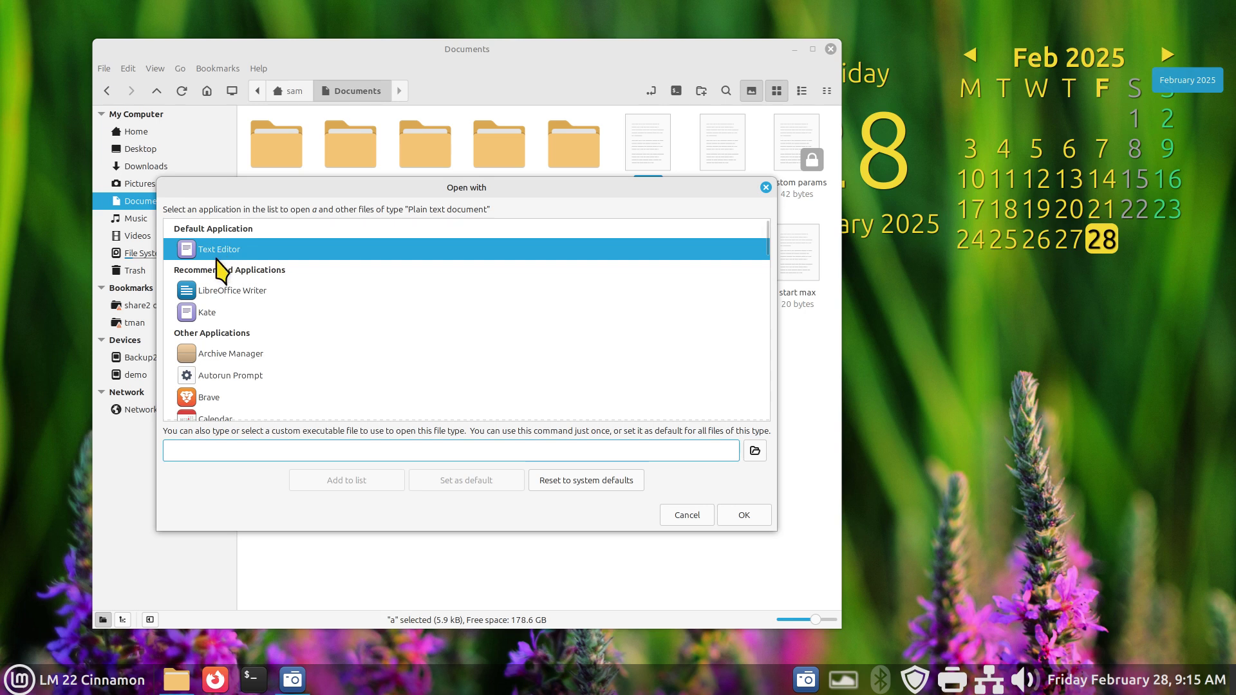
click(206, 313)
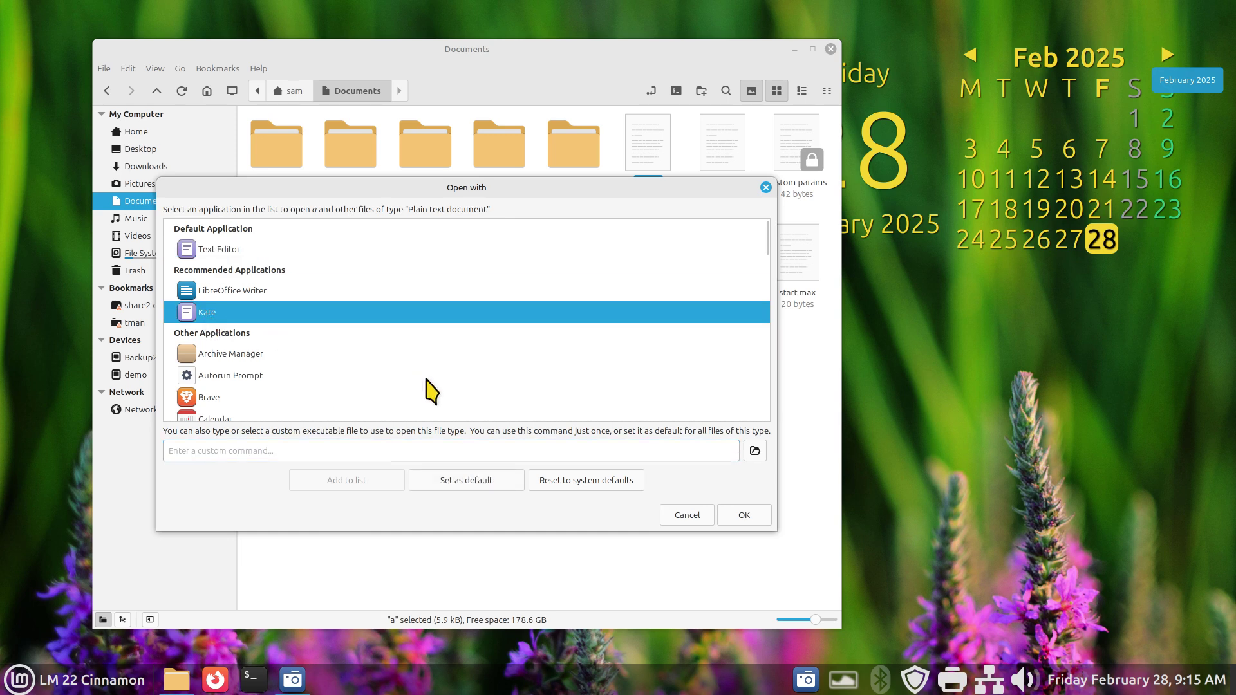
click(462, 483)
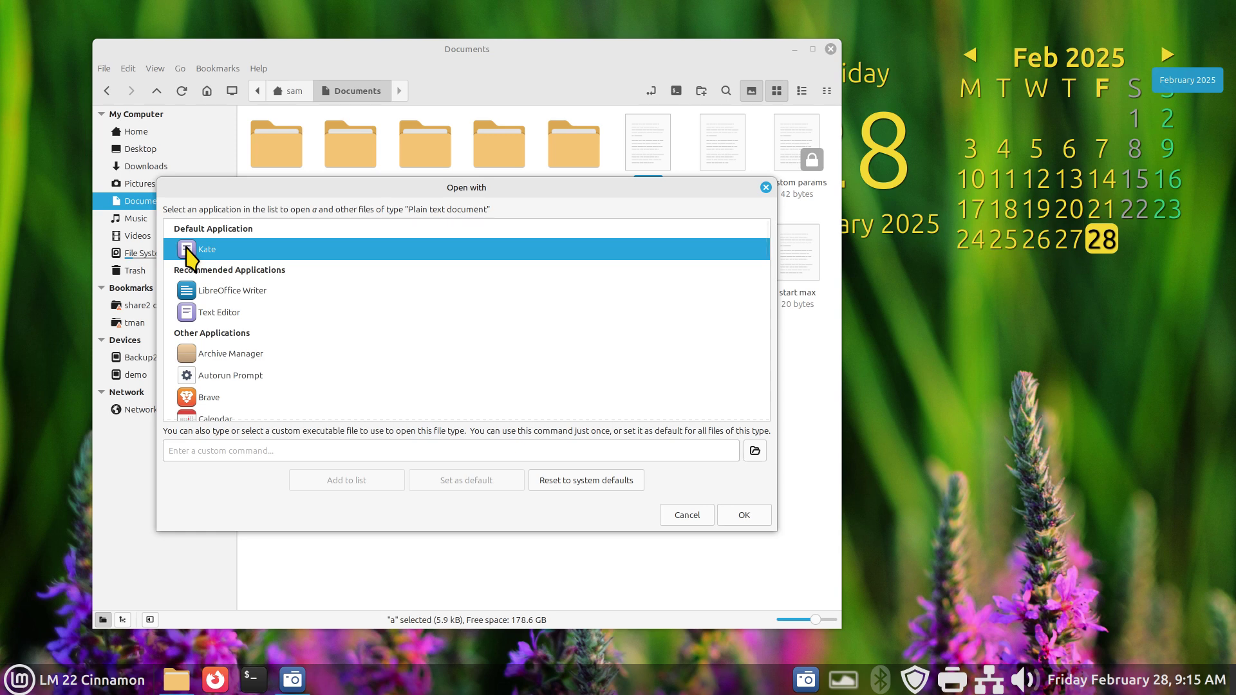
drag(334, 188, 358, 146)
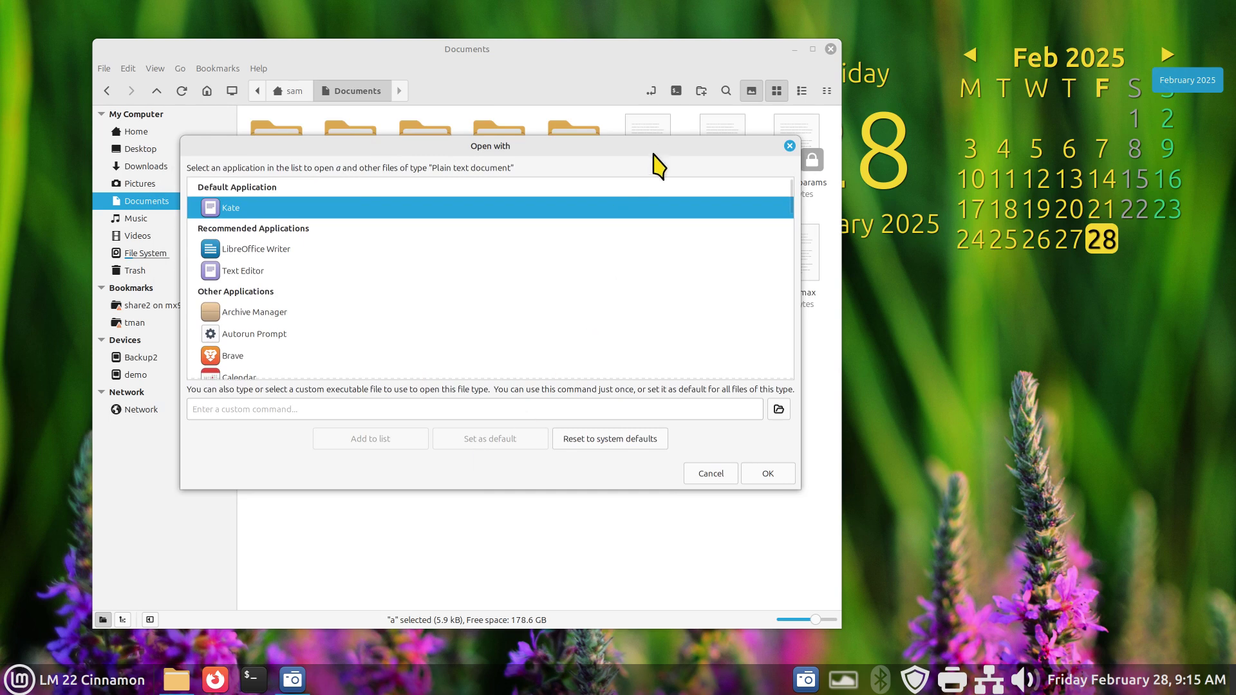
mouse_move(657, 142)
mouse_down()
mouse_move(704, 136)
mouse_move(716, 185)
mouse_up()
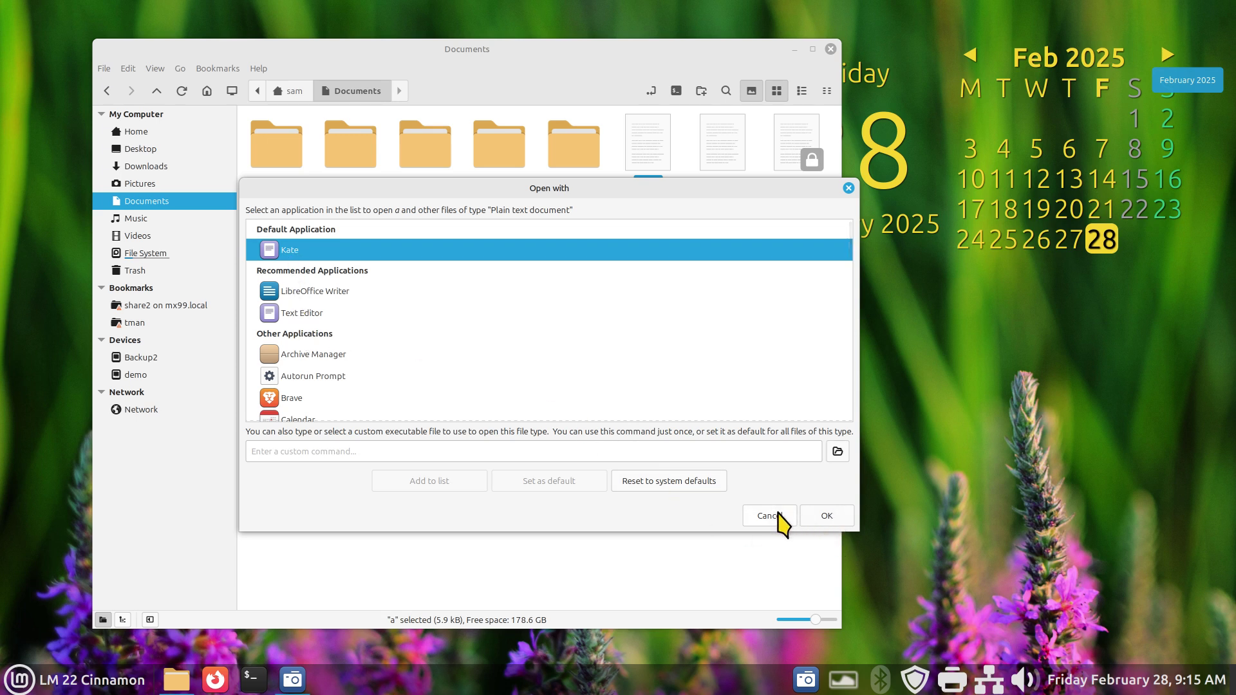
click(826, 517)
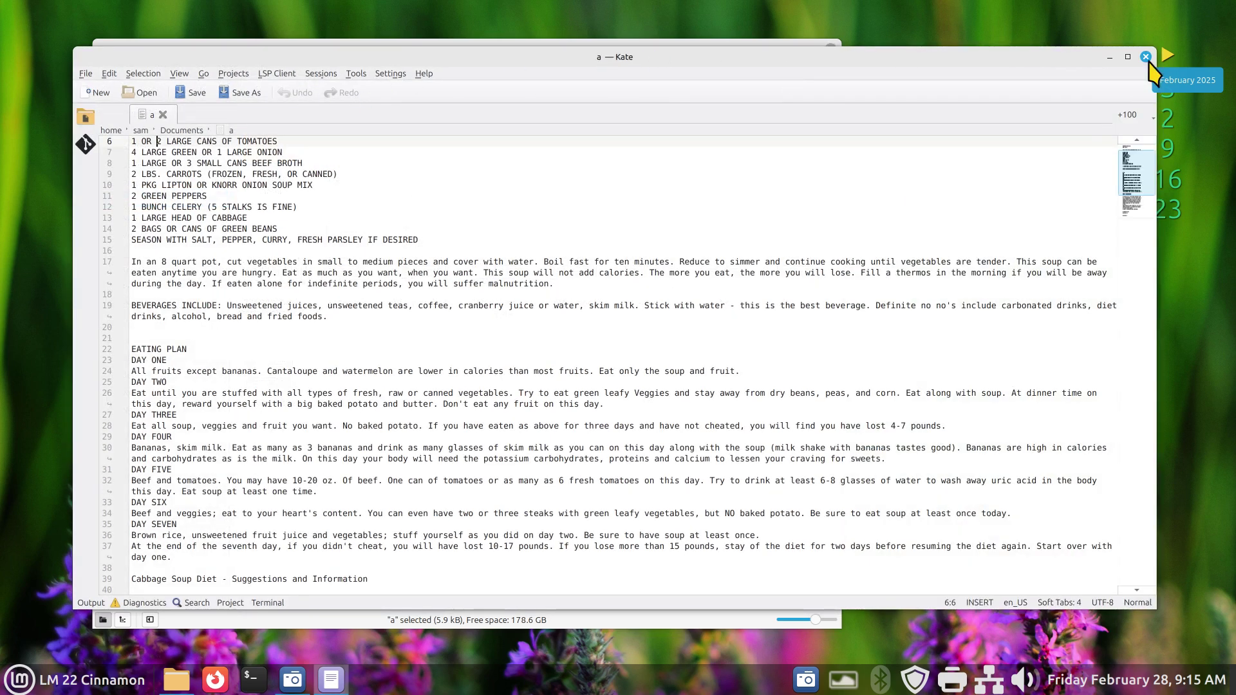
Open ab.txt with Display to see 'hello' in Kate, then close Kate
click(1146, 58)
double_click(714, 154)
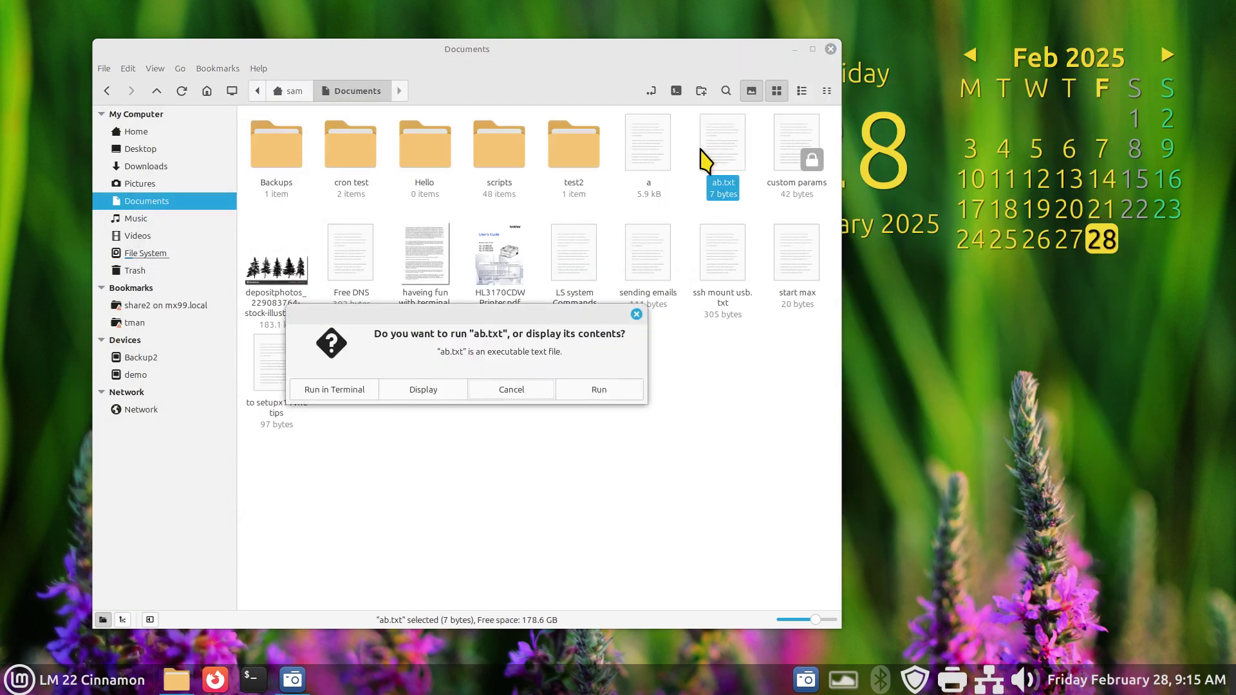
click(418, 389)
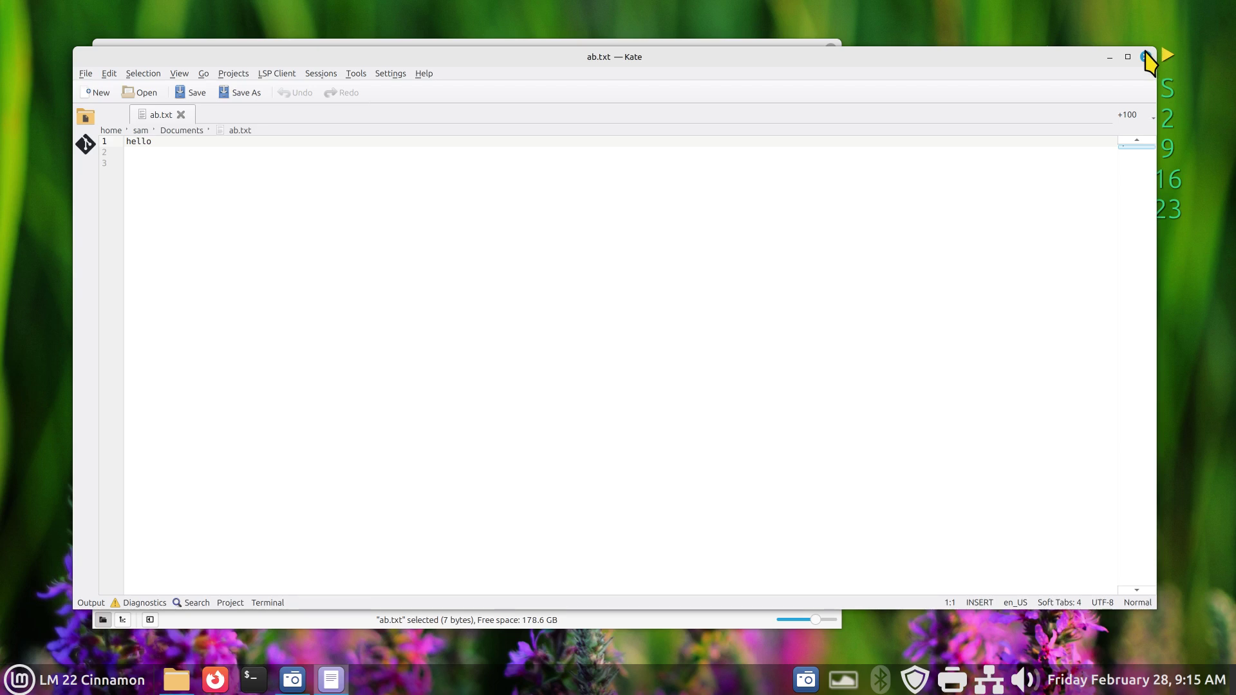
click(1145, 57)
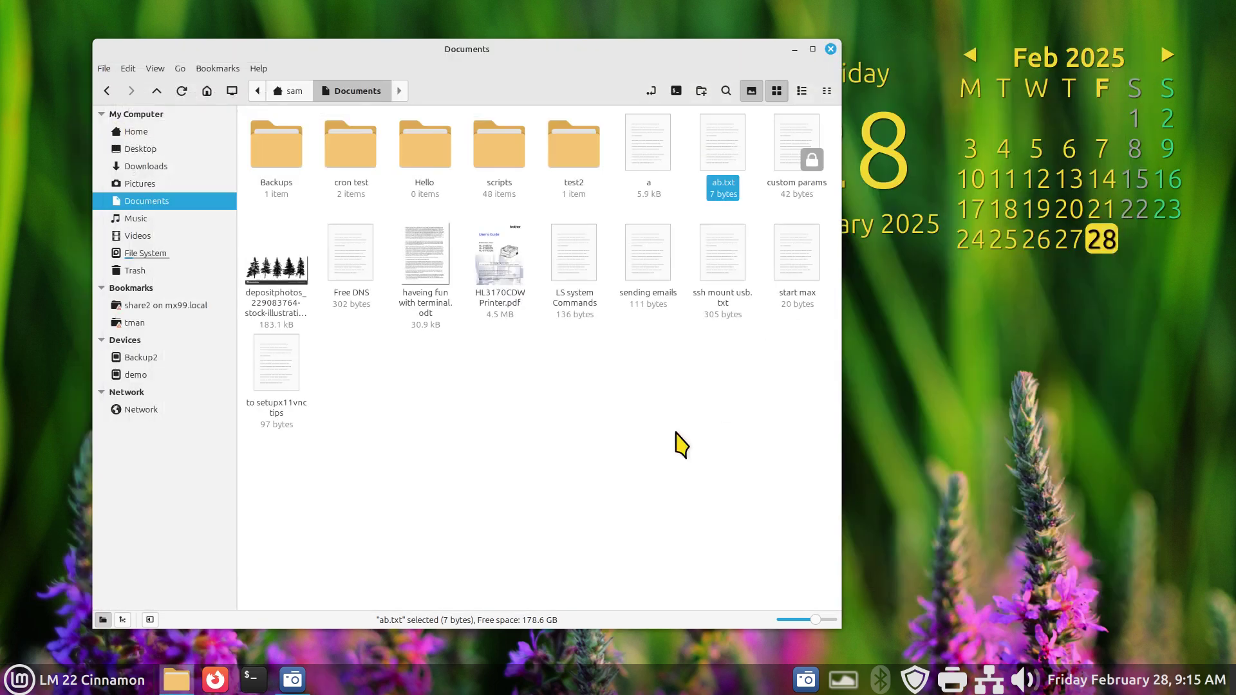
From the panel's System Settings, switch the Plain Text preferred application from Kate to Text Editor
right_click(560, 688)
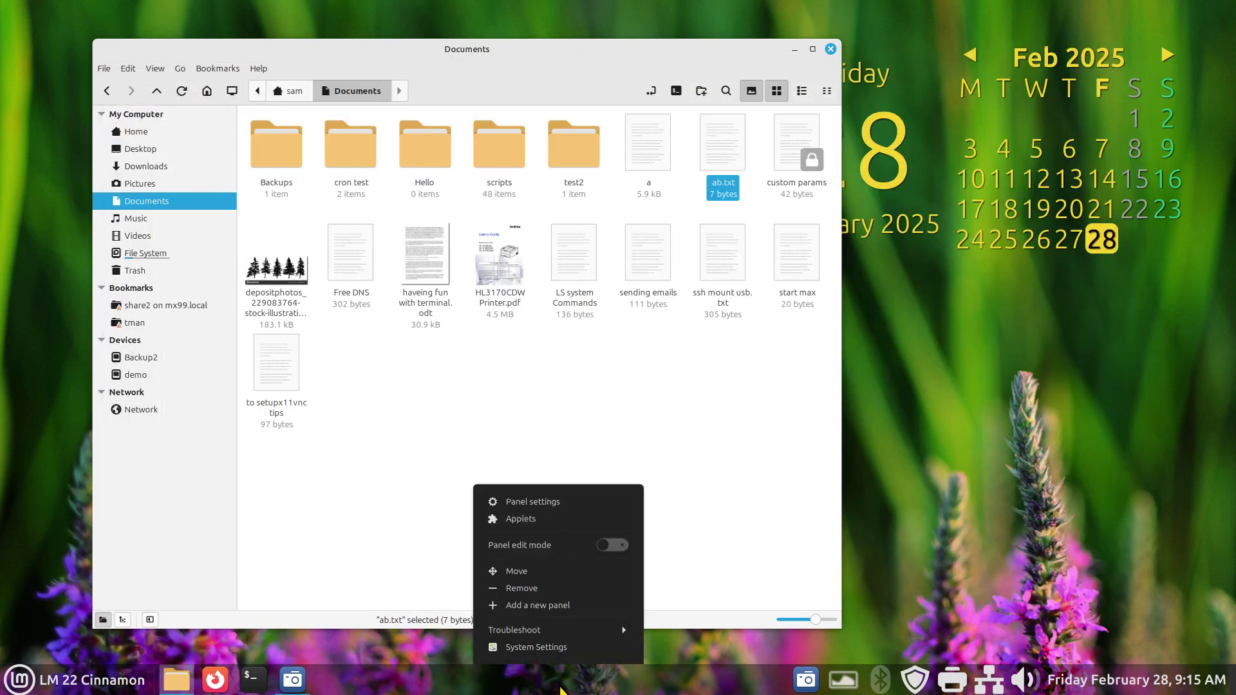
click(573, 641)
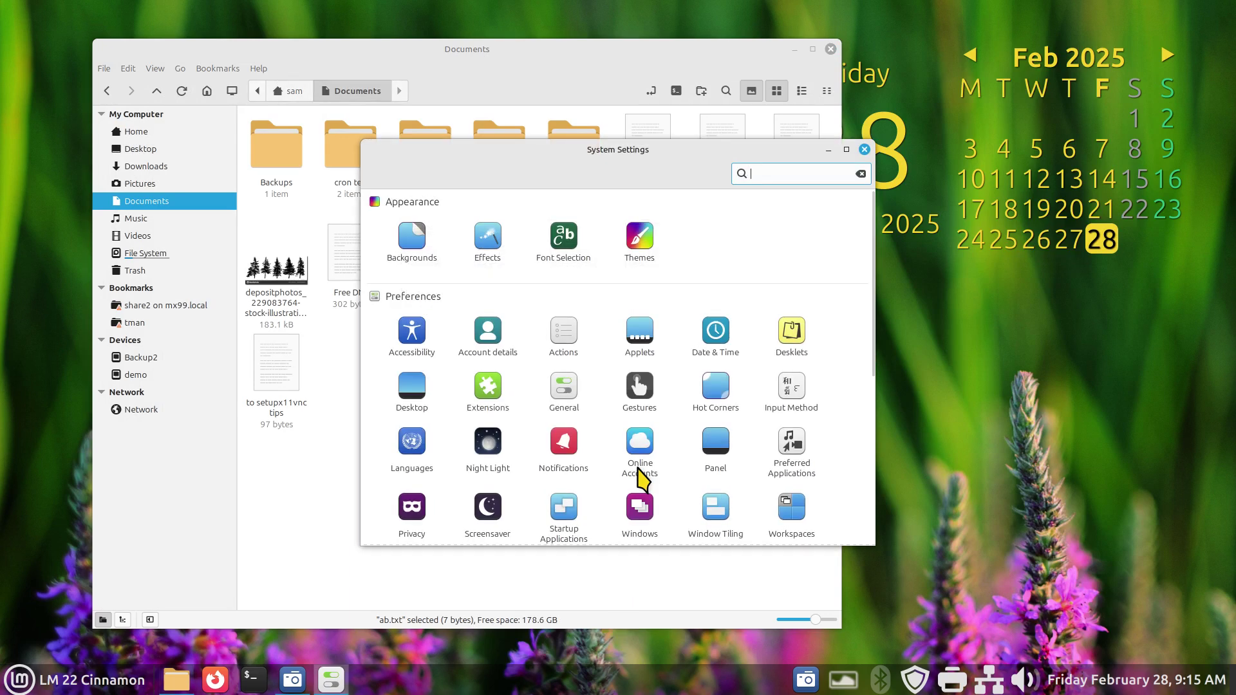
click(795, 441)
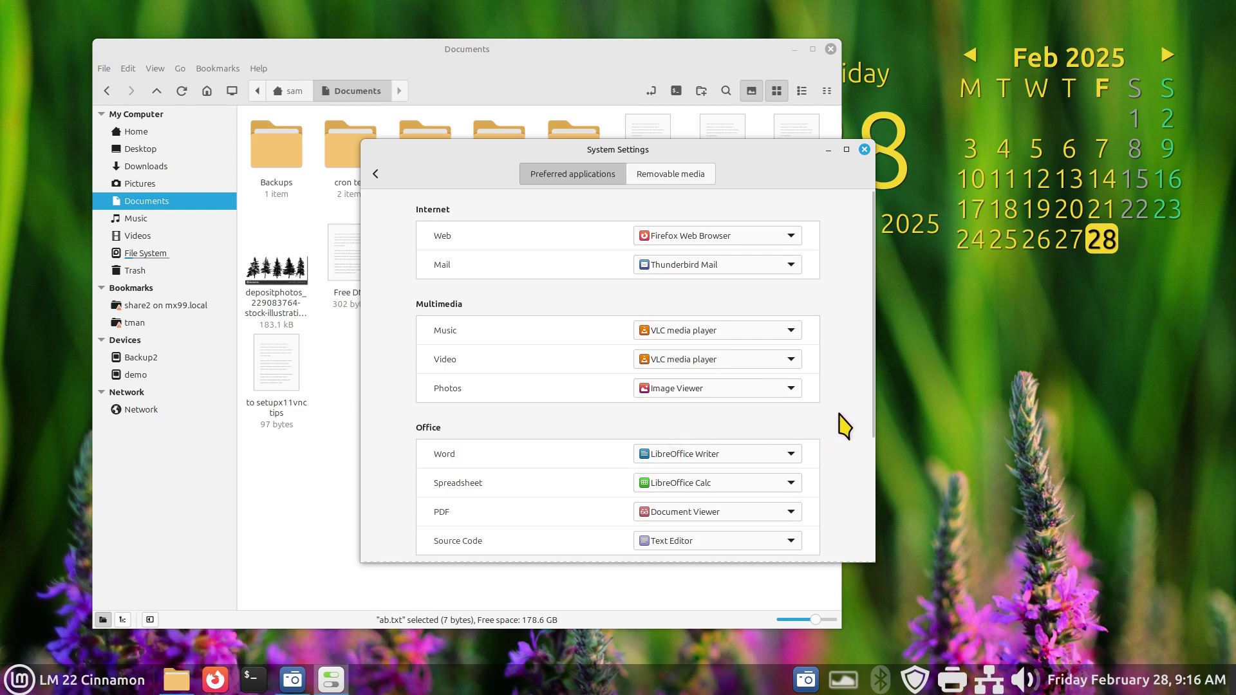
scroll(840, 424, down, 3)
scroll(837, 425, down, 3)
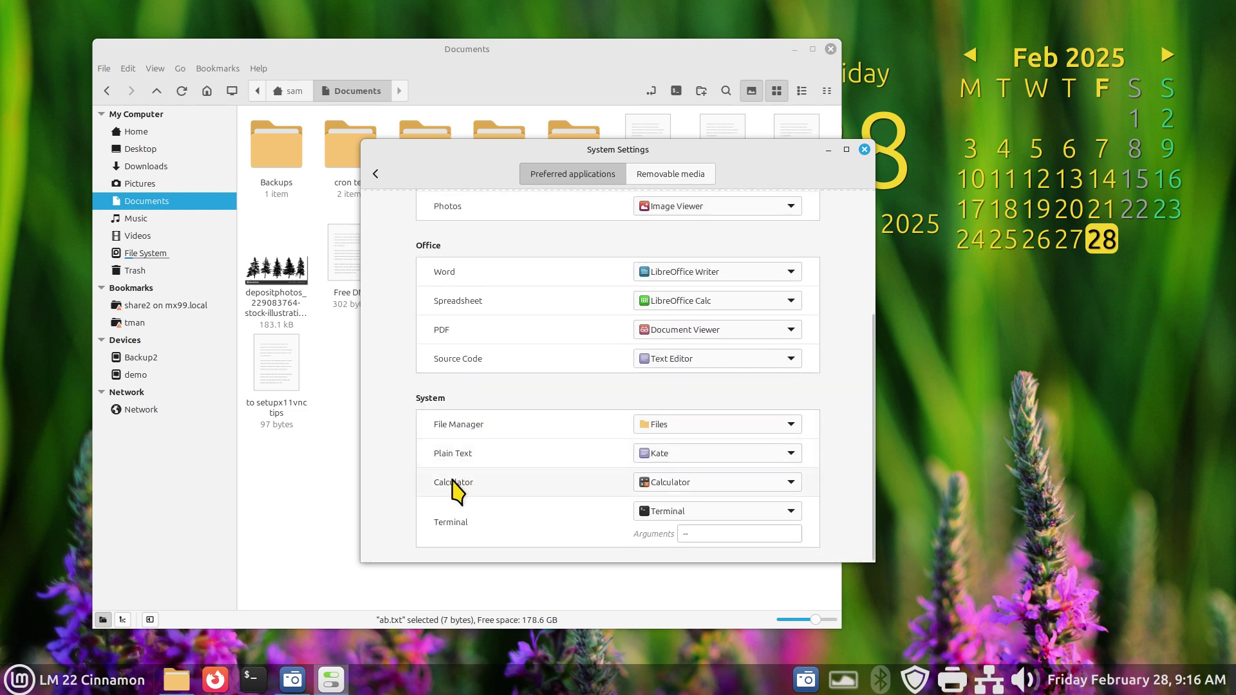
click(669, 461)
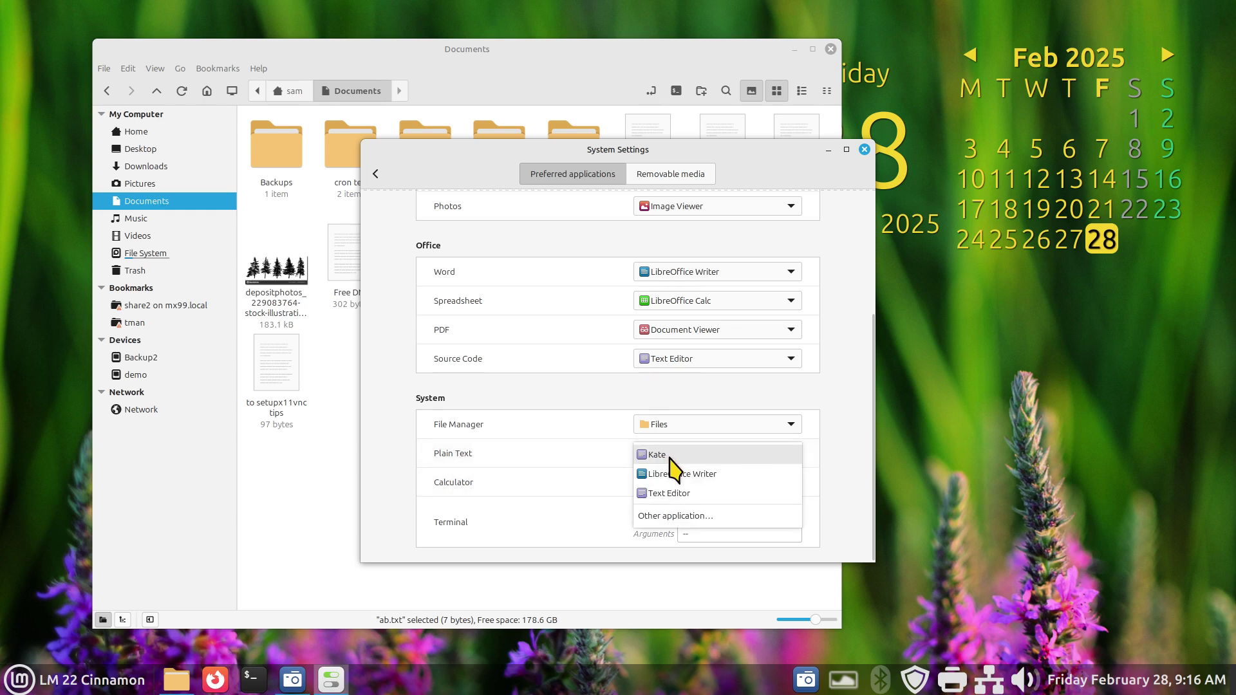
click(671, 493)
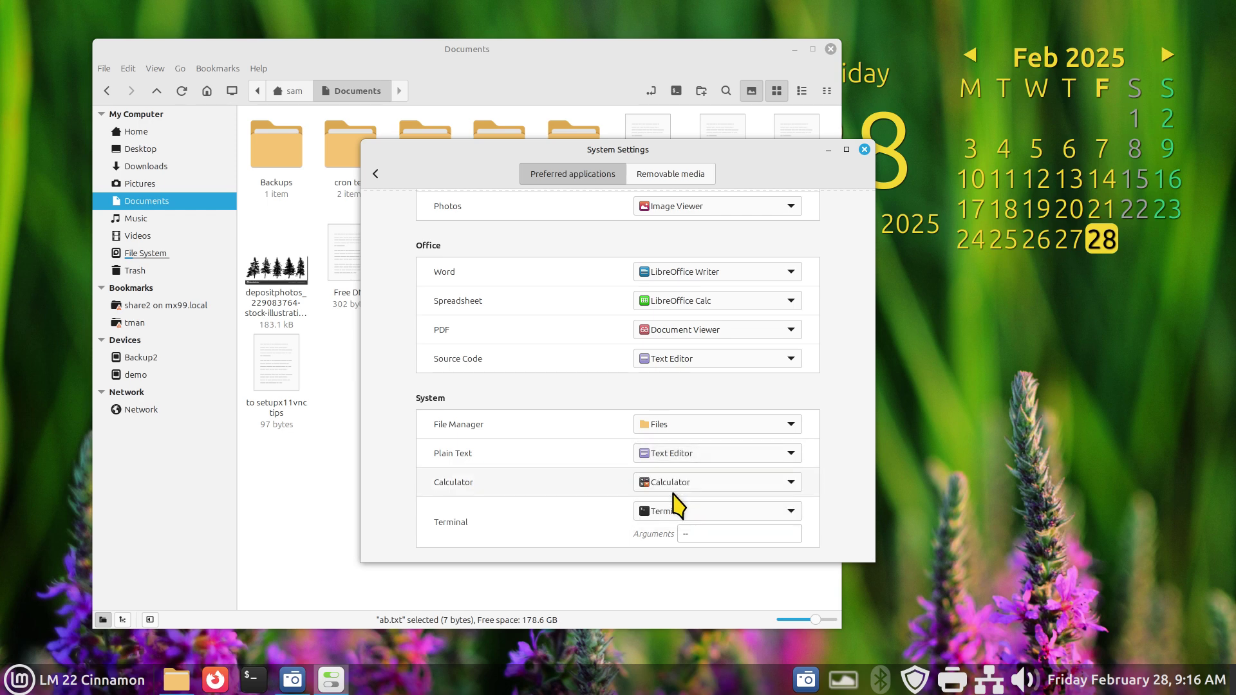
click(376, 174)
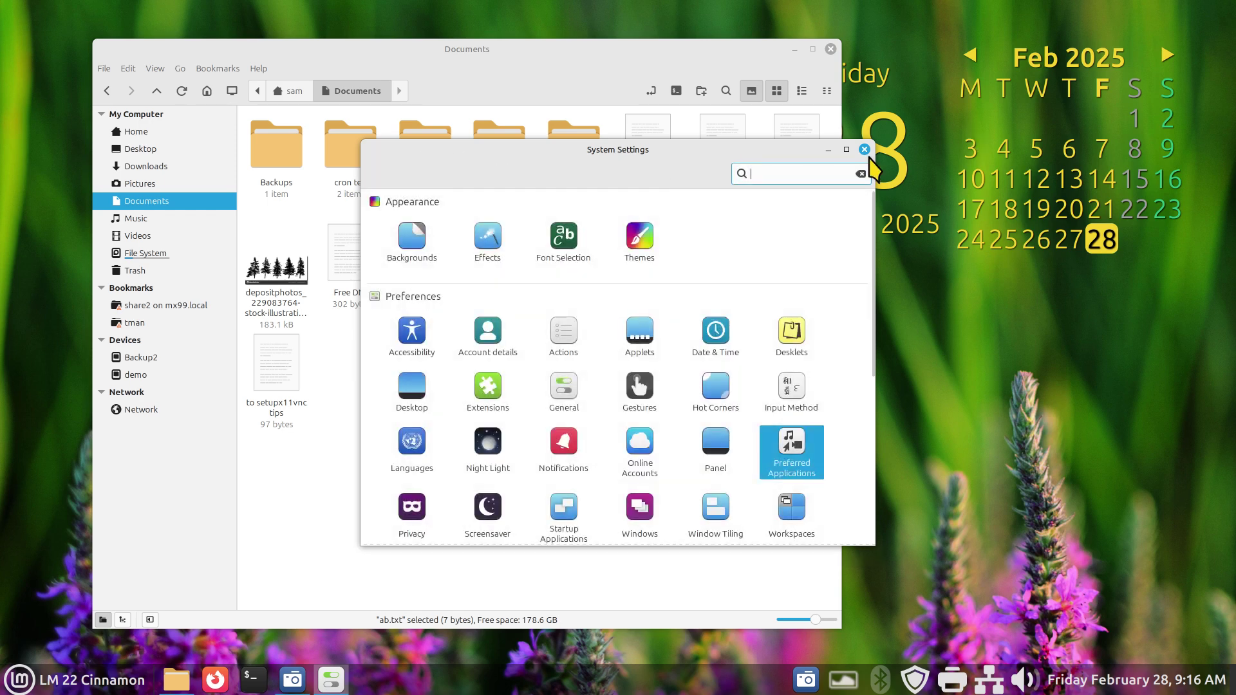
Close System Settings, refresh the Documents folder, and check file a's context menu
click(865, 150)
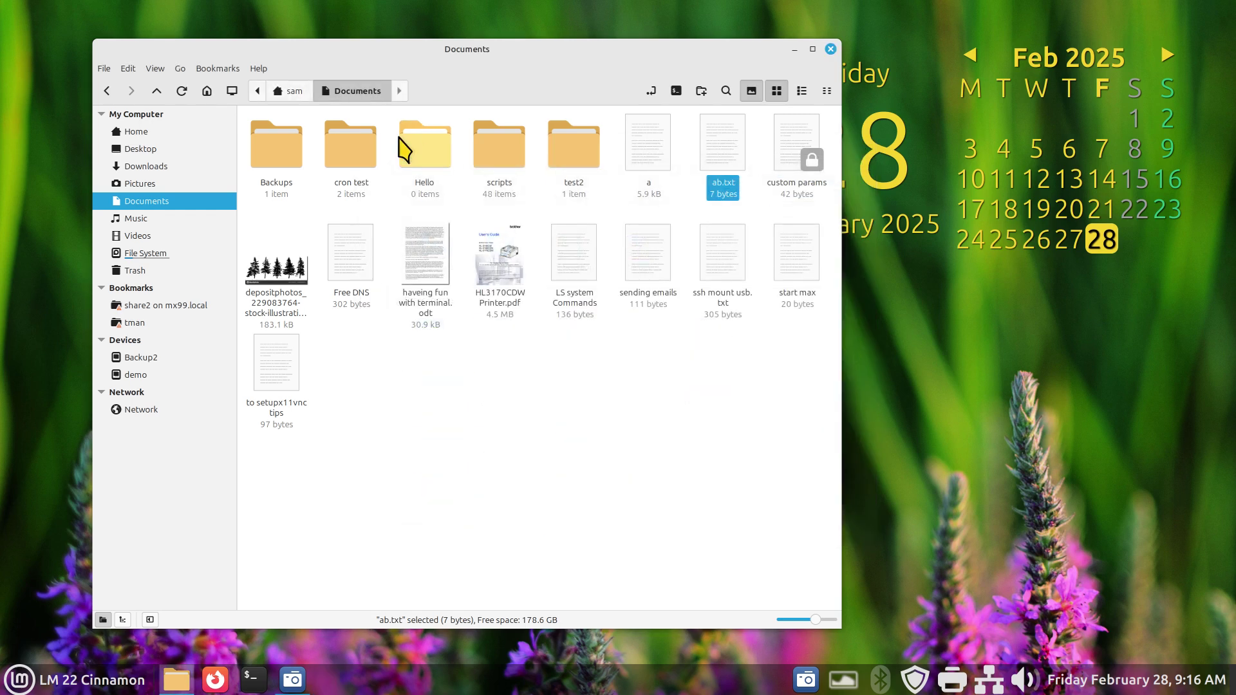
click(181, 91)
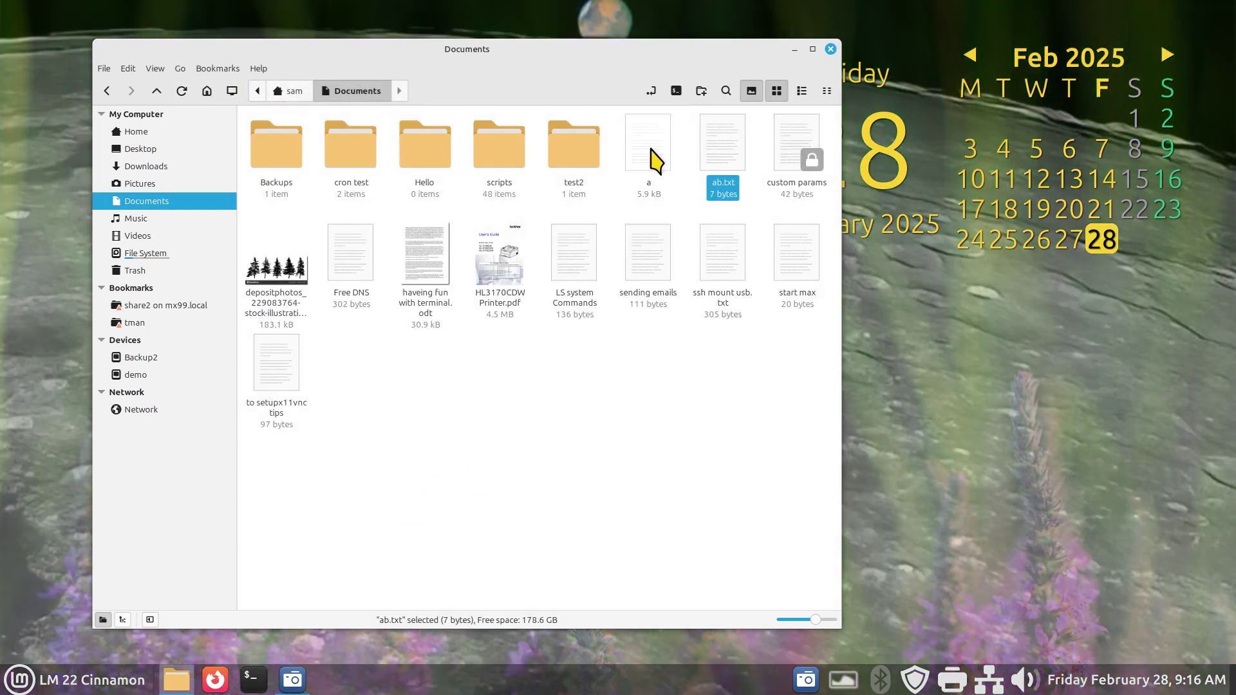
right_click(650, 151)
mouse_move(687, 179)
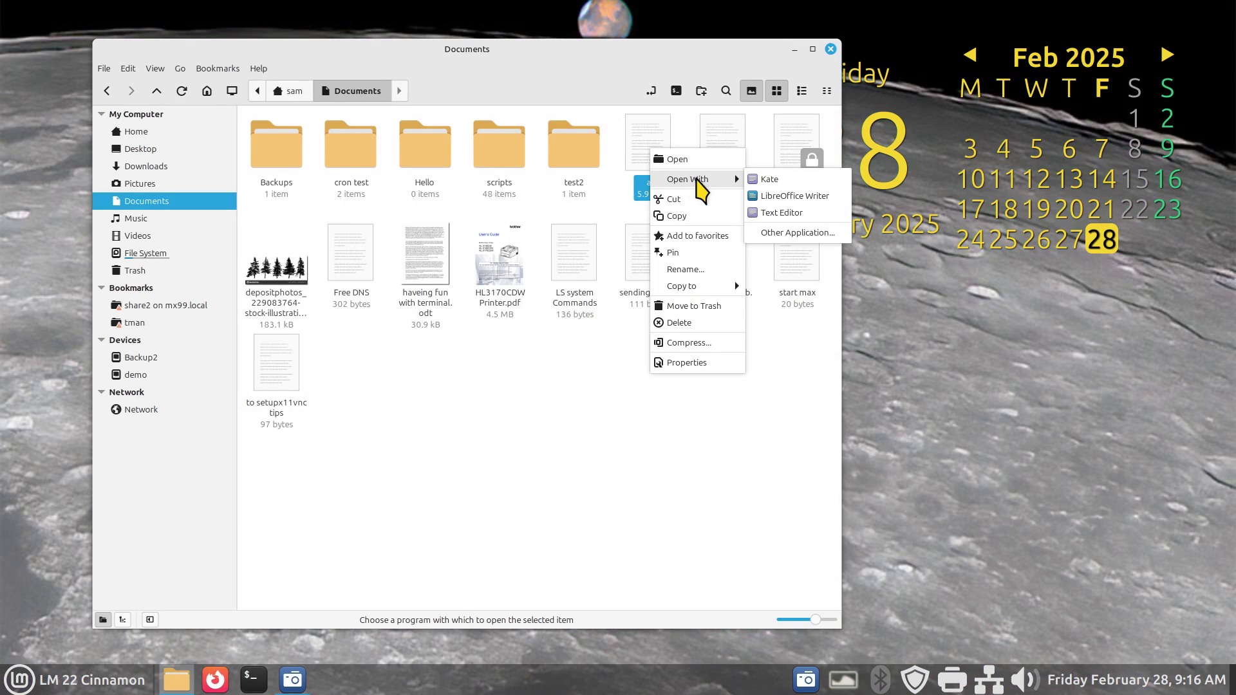
click(579, 403)
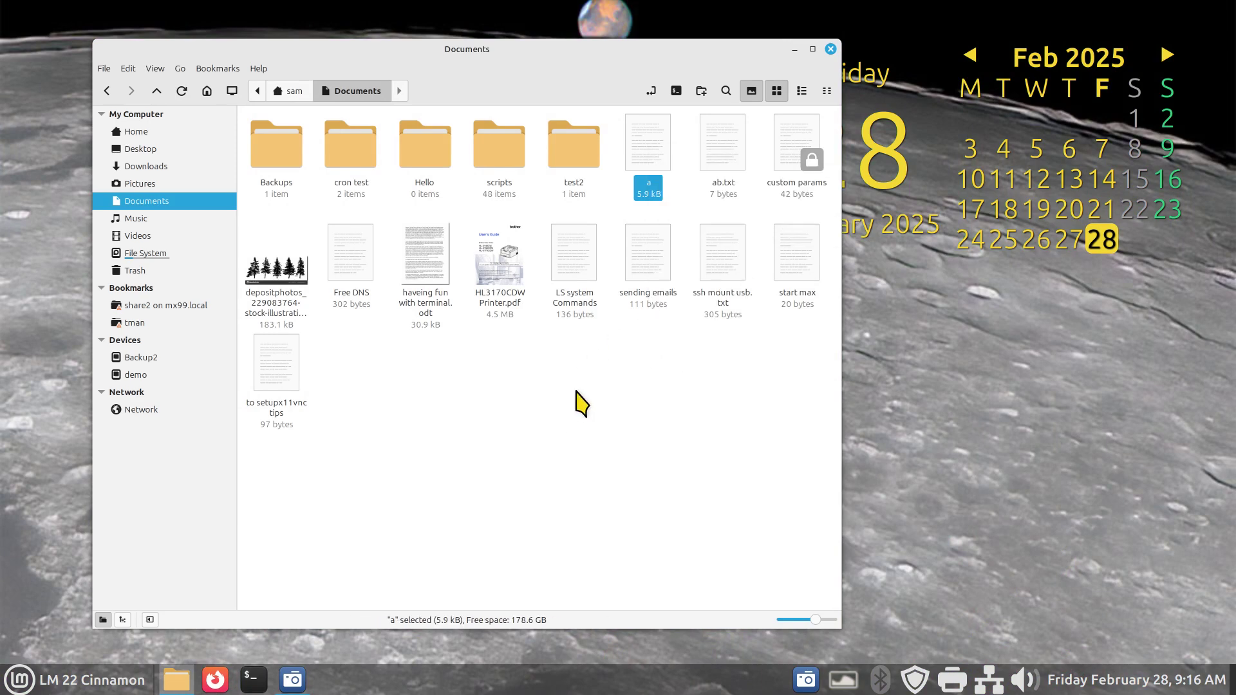
Display text file a in Xed, check its About version, then close the editor
double_click(650, 145)
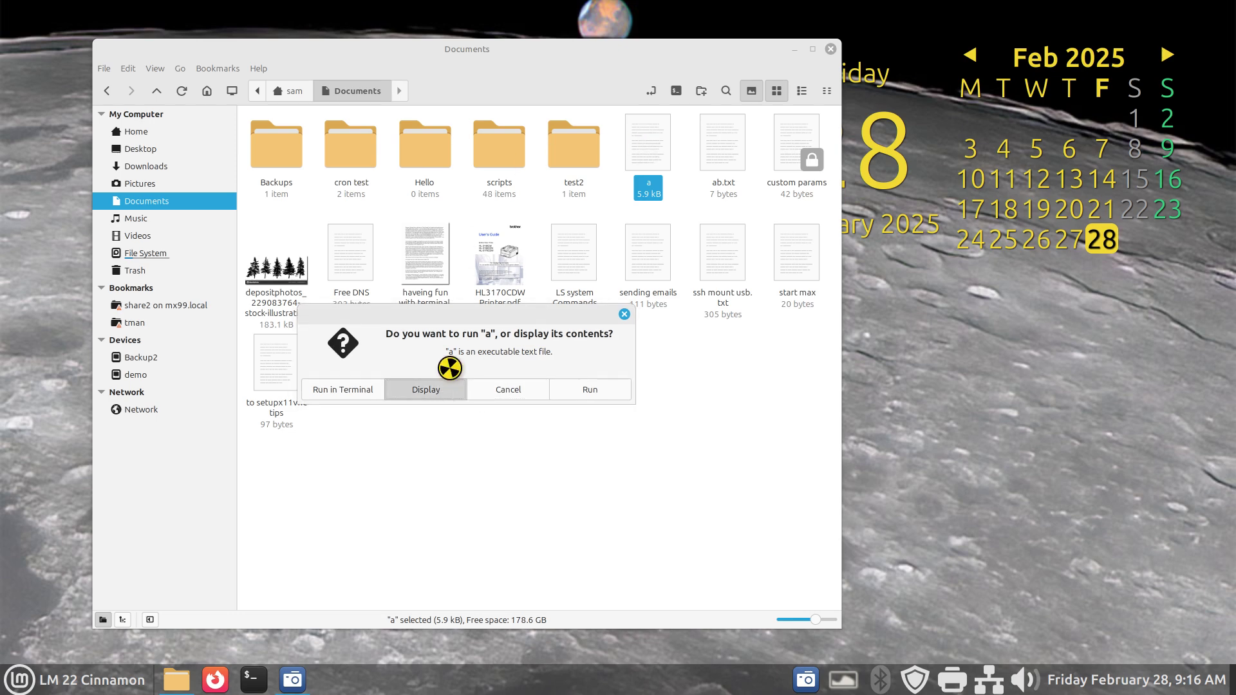
click(425, 389)
click(228, 46)
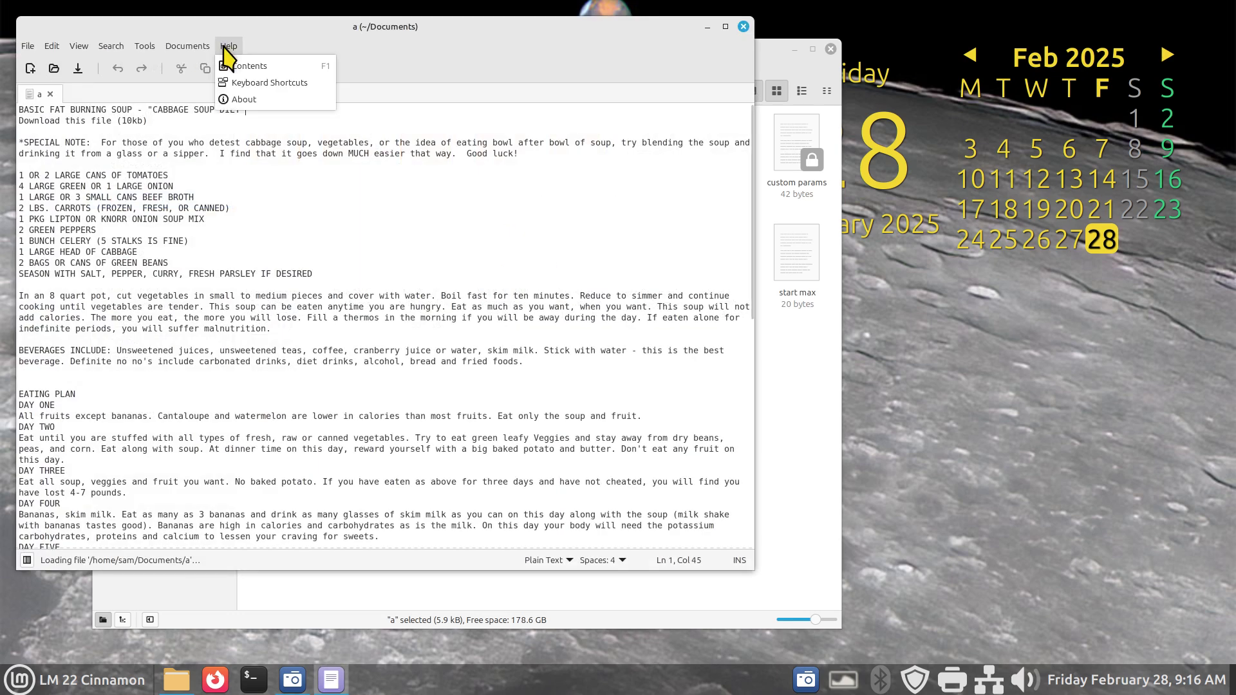
click(243, 102)
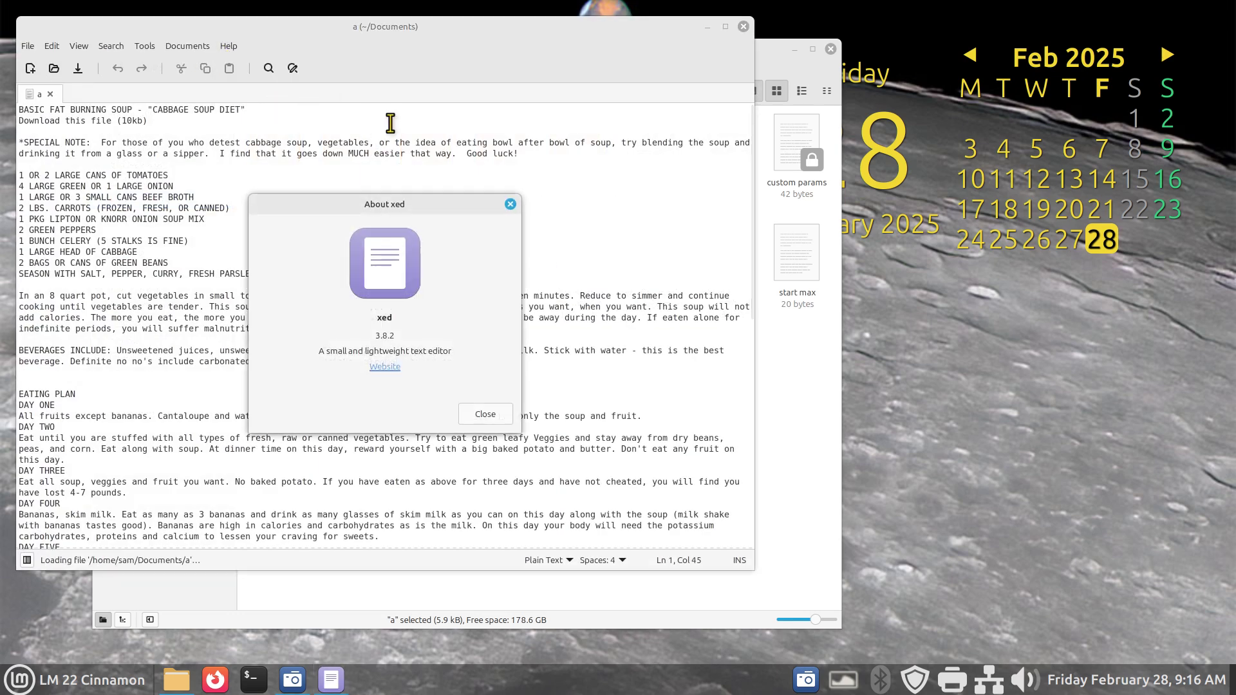
click(486, 414)
click(745, 28)
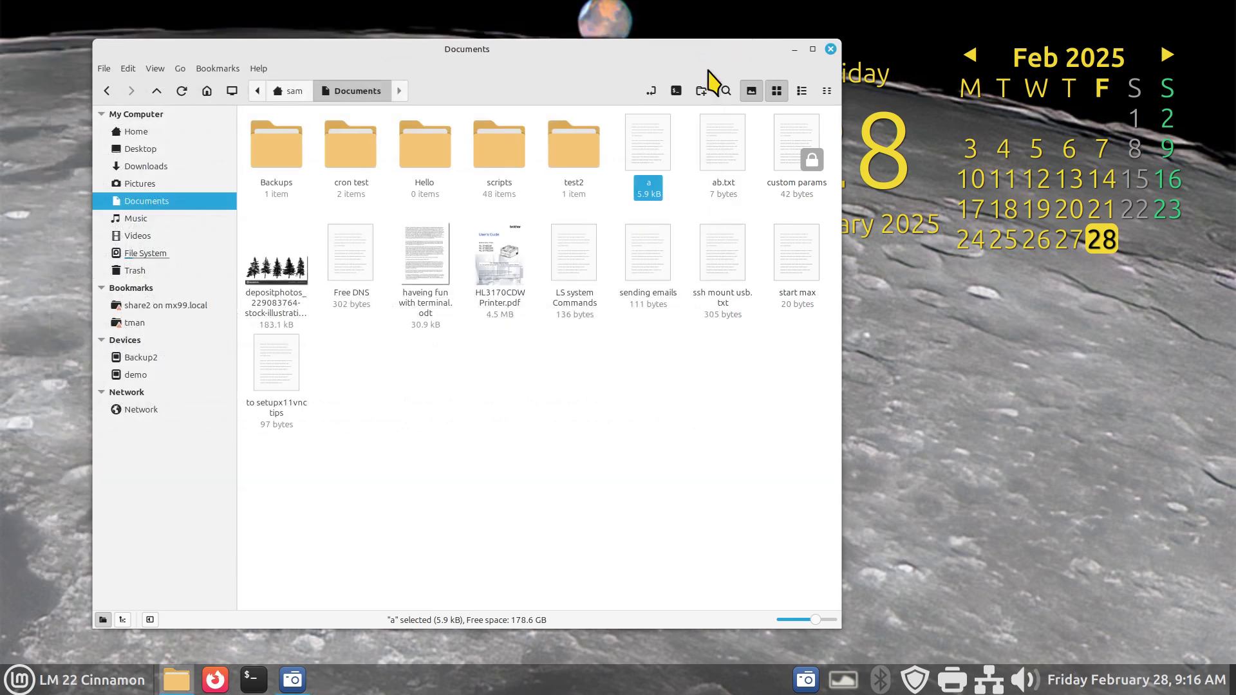
click(598, 436)
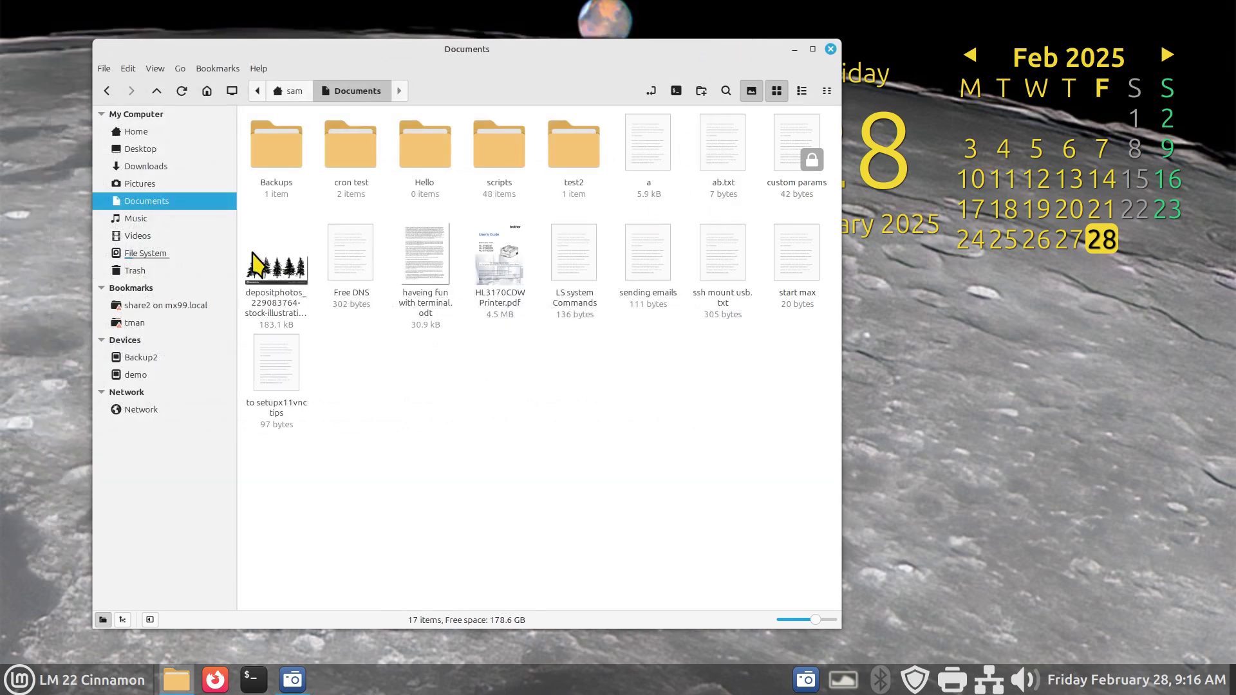
In Pictures, quick-preview 16.jpg and shrink the icons two sizes
click(164, 185)
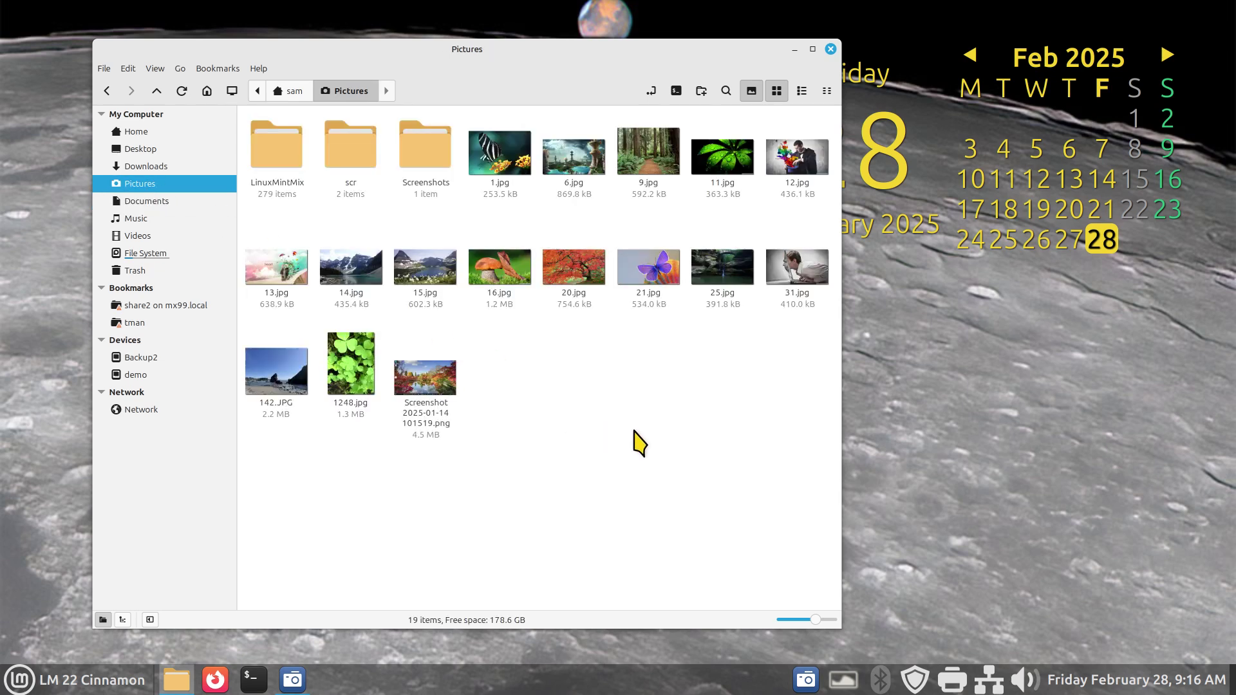
click(504, 258)
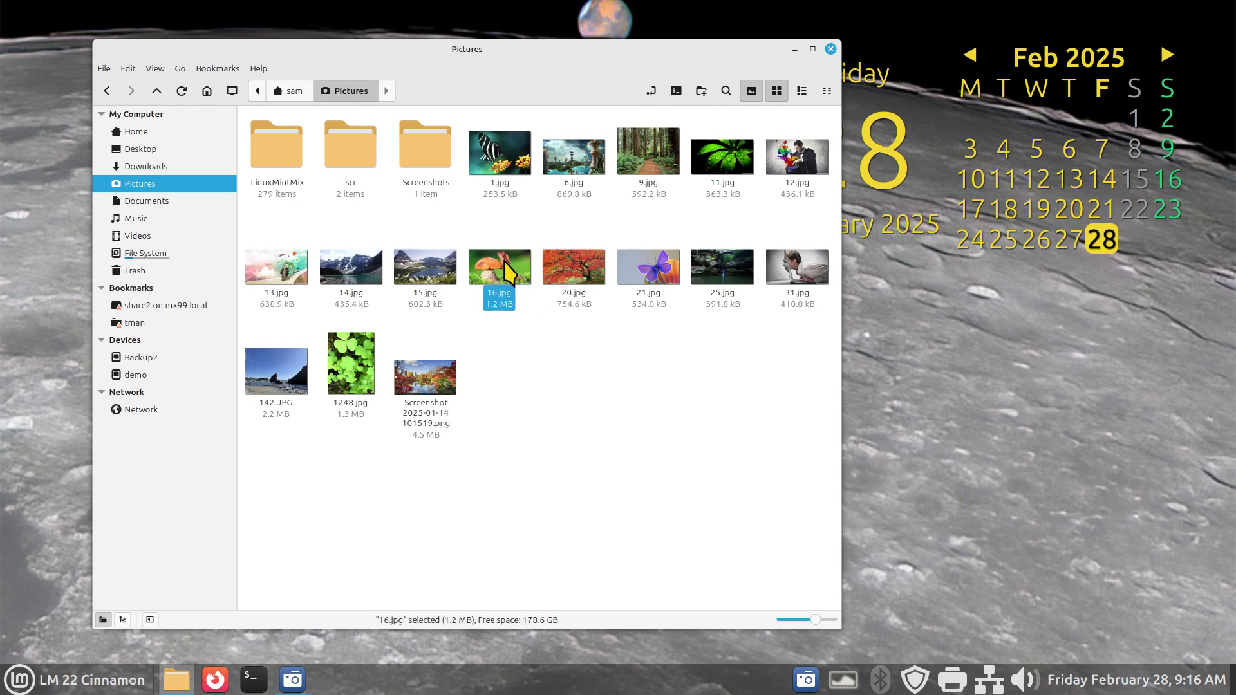
key(space)
key(space)
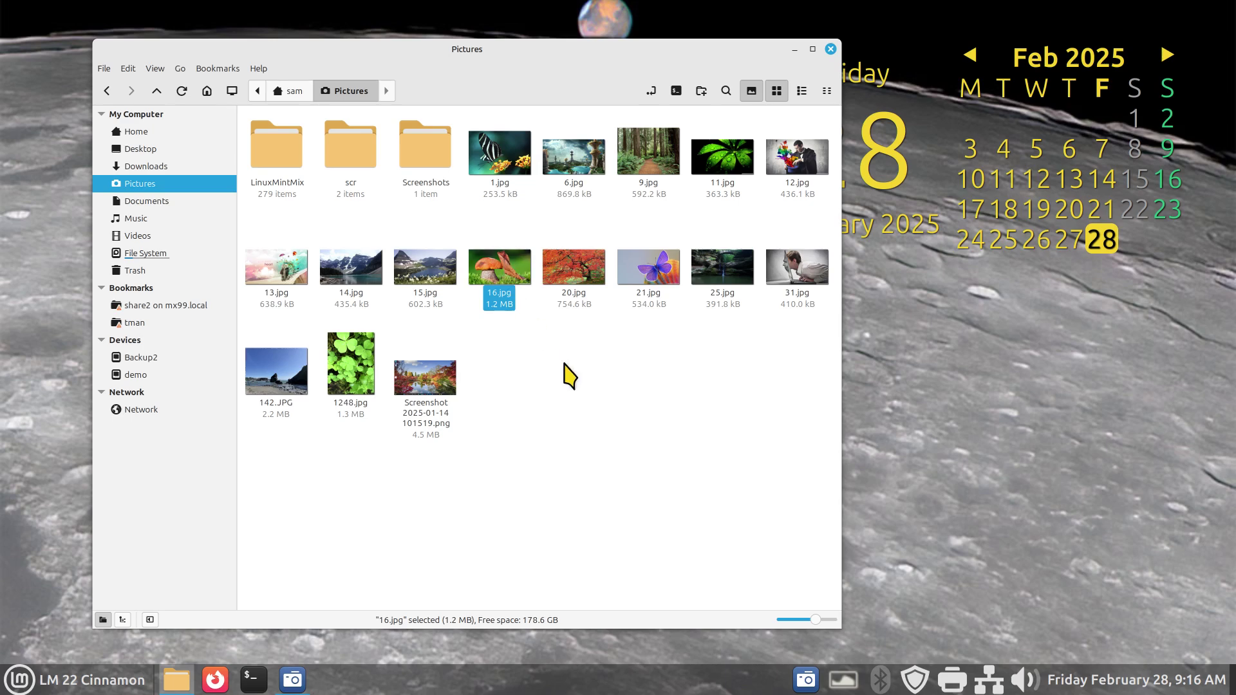
key(ctrl+minus)
key(ctrl+minus)
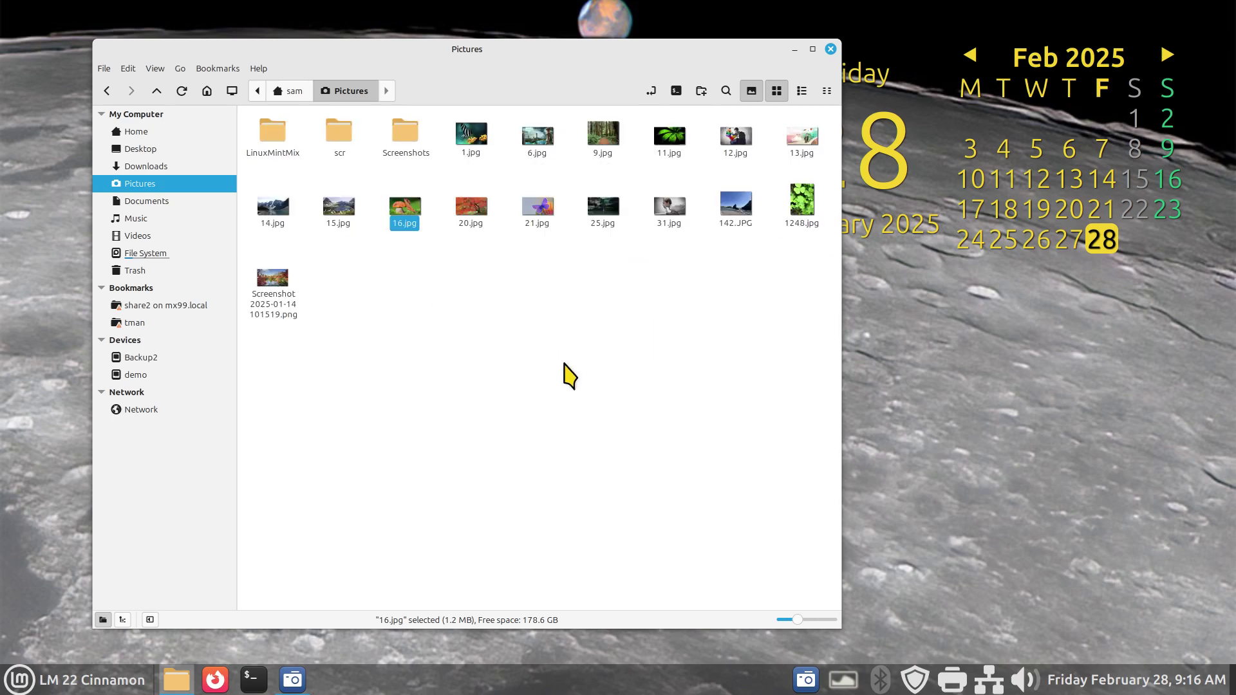
key(ctrl+minus)
key(ctrl+minus)
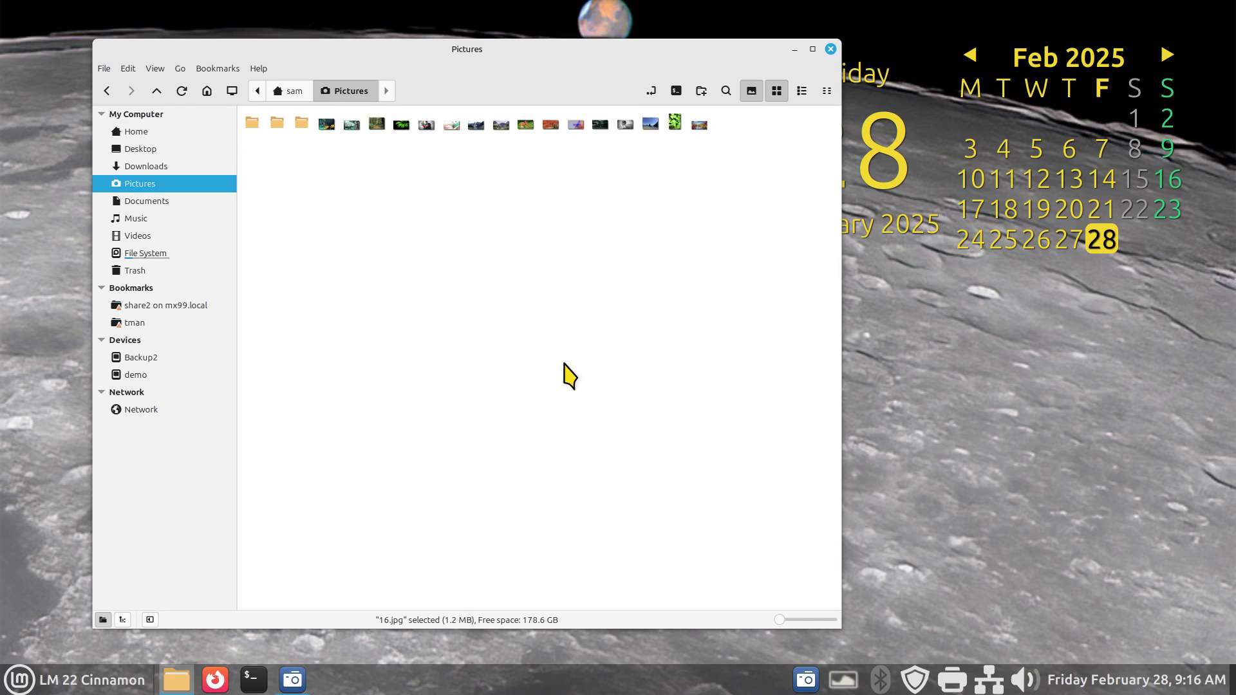
Quick-preview 12.jpg, restore normal icon size, and select 1248.jpg
click(424, 125)
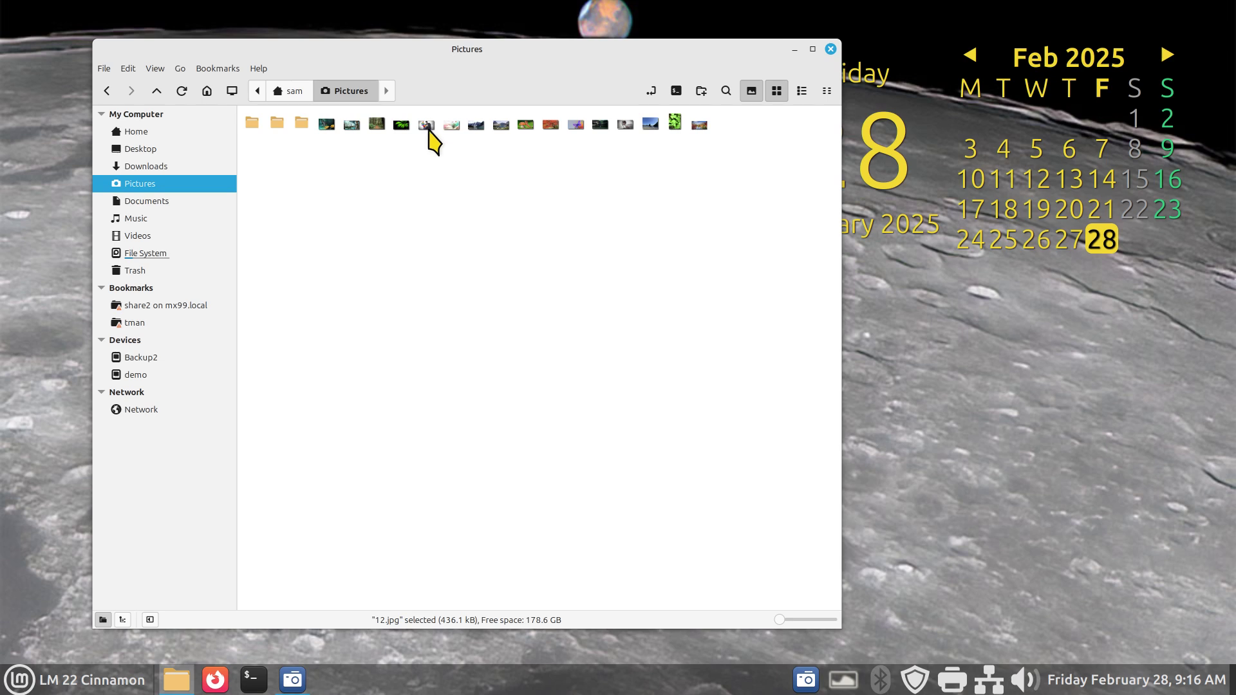
key(space)
key(ctrl+plus)
key(ctrl+plus)
key(ctrl+plus)
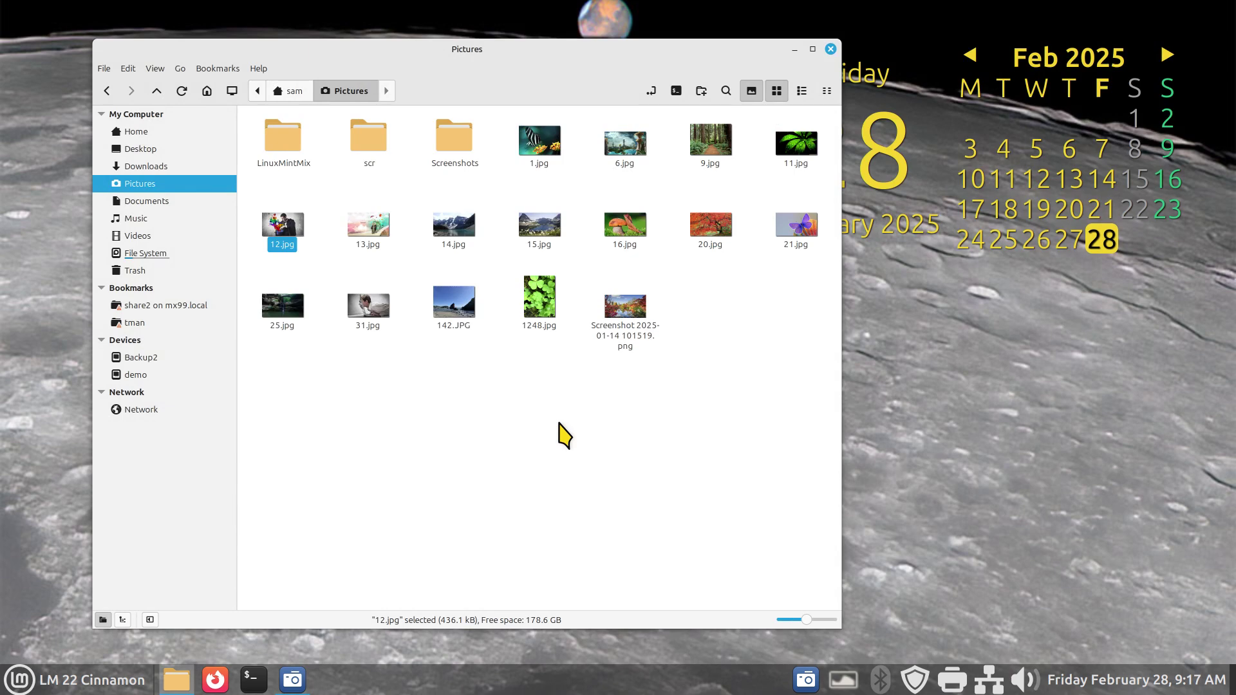
click(541, 312)
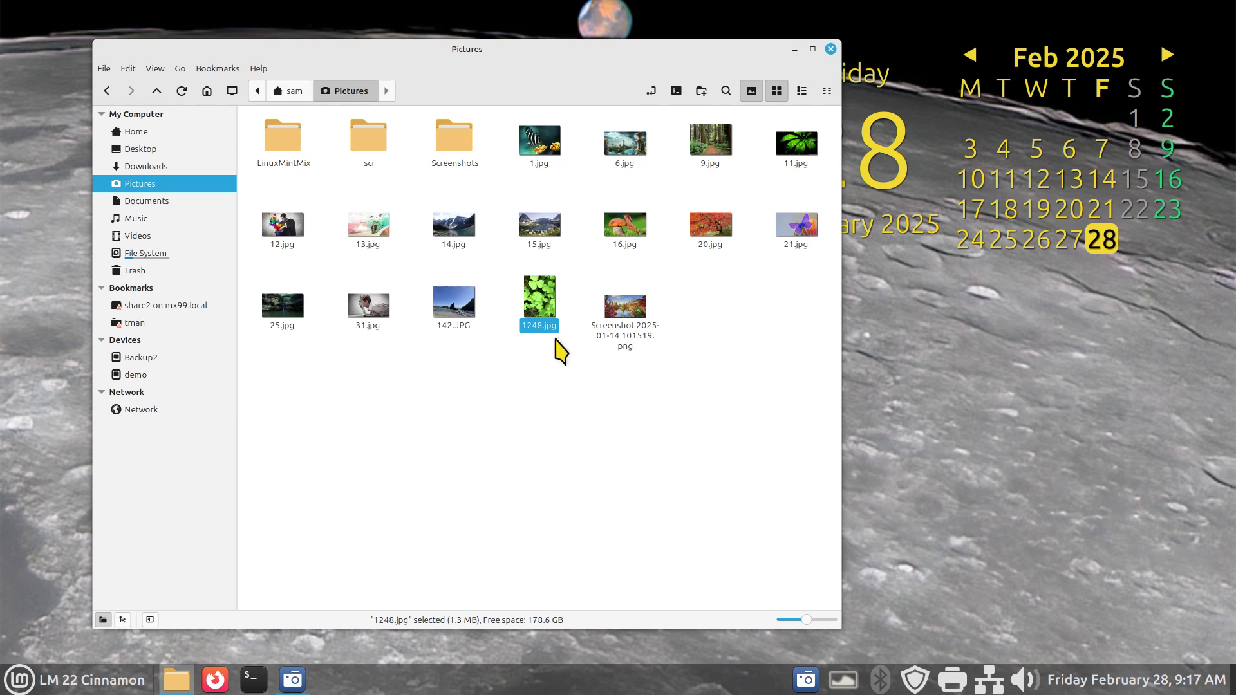
key(space)
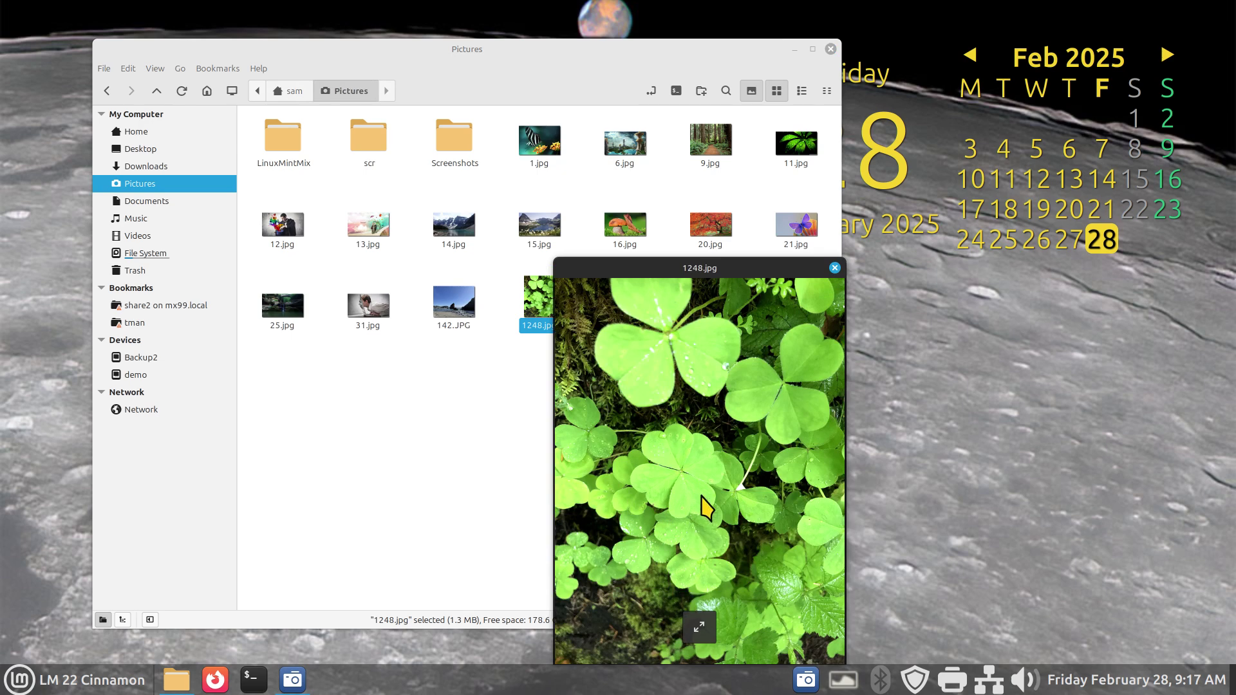
click(834, 268)
click(575, 438)
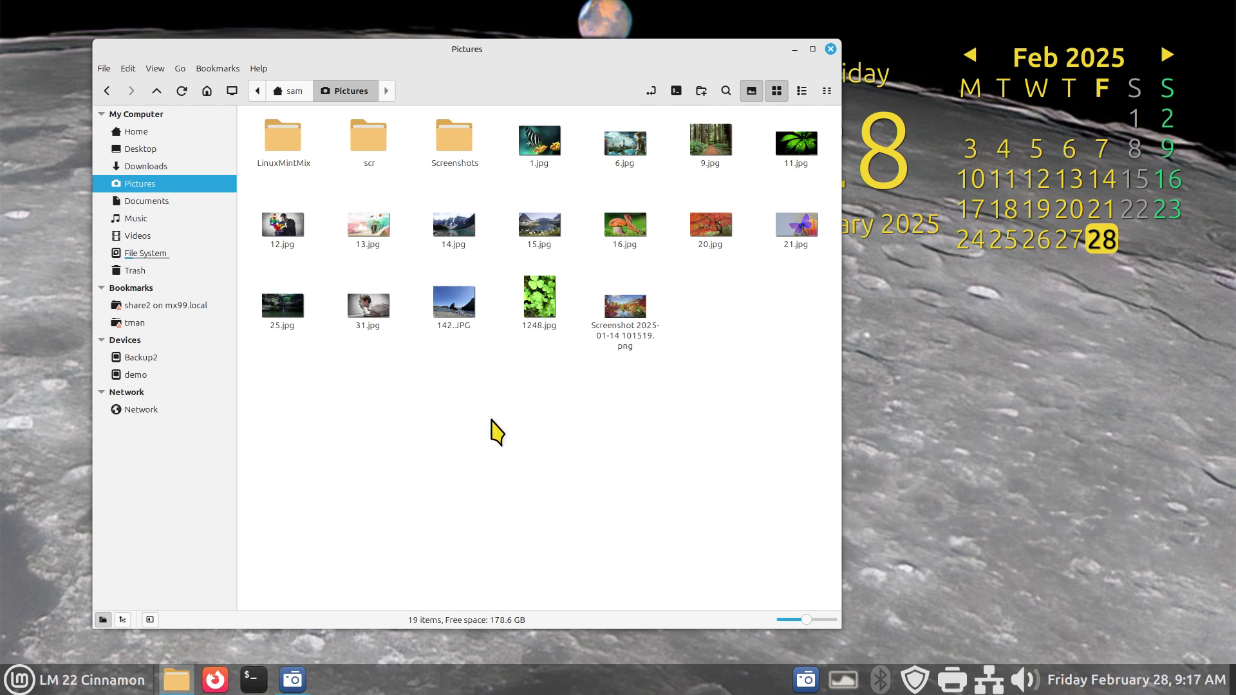
click(369, 309)
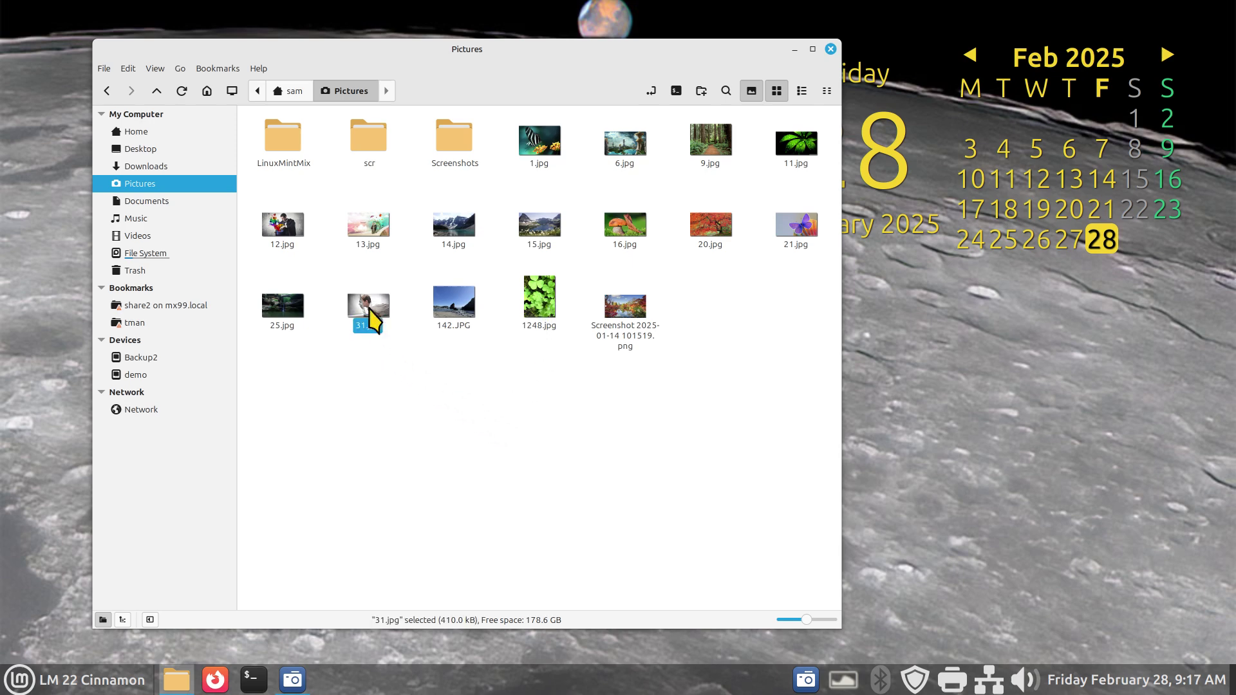
key(space)
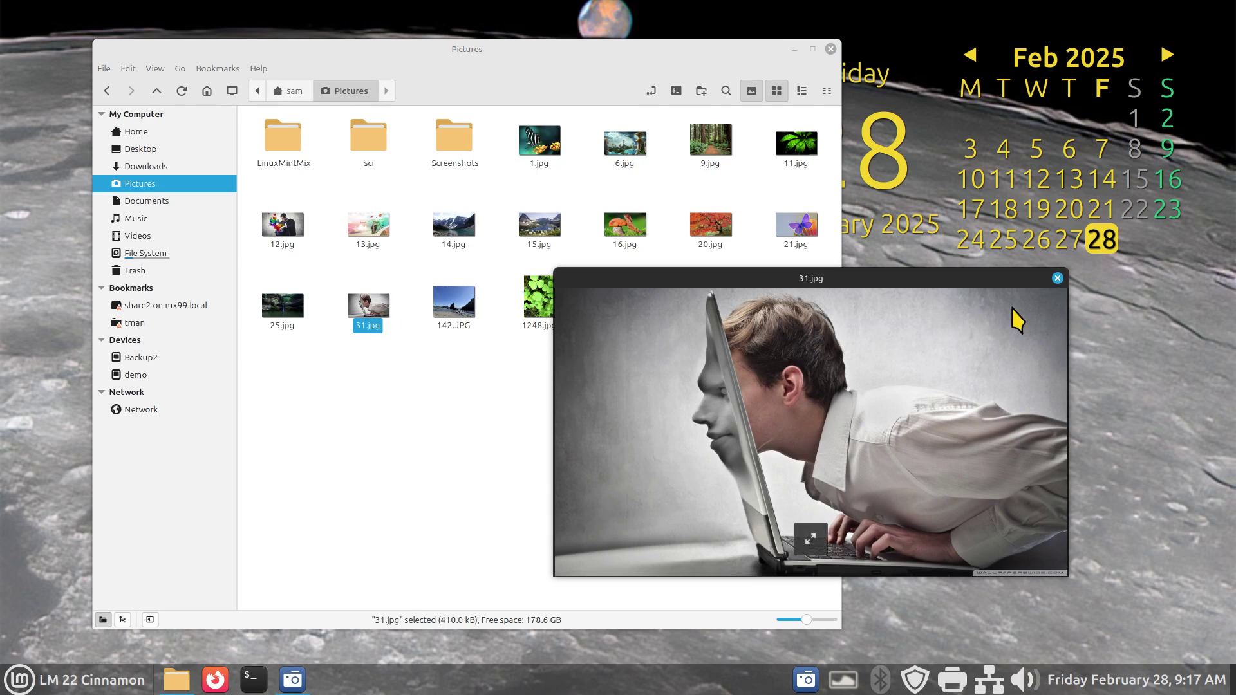
mouse_move(810, 431)
click(361, 397)
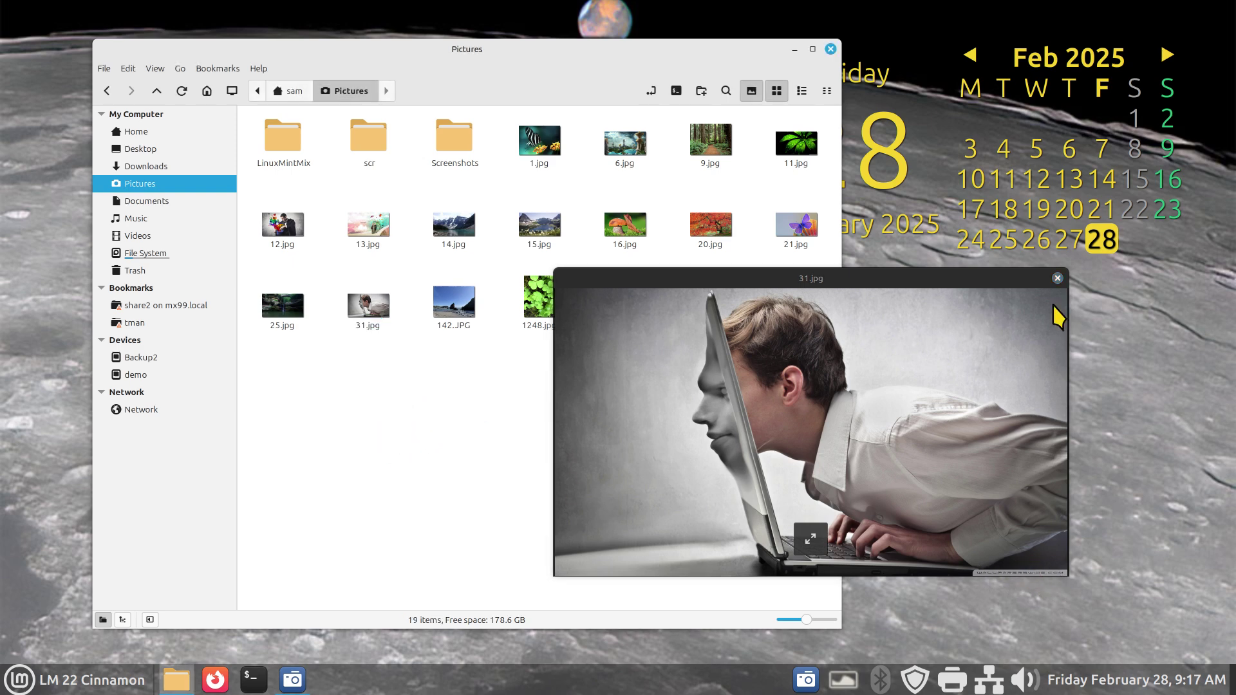
click(1057, 278)
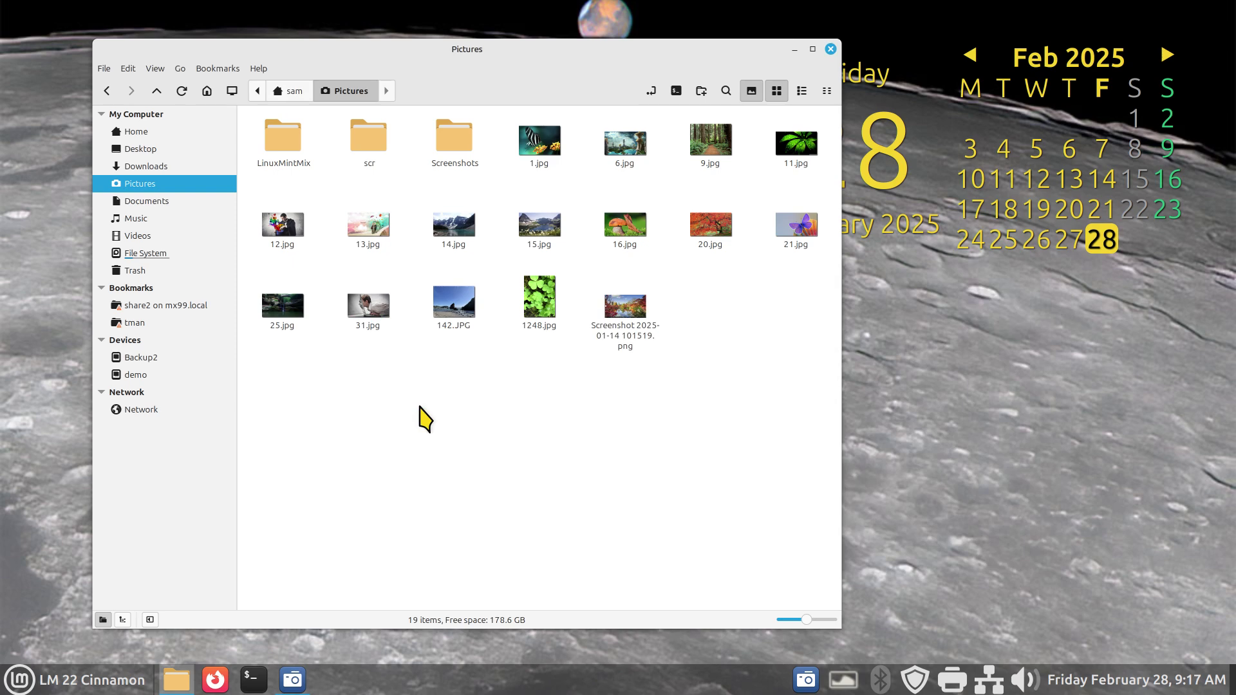
Open 31.jpg in Xviewer and check its About dialog version
double_click(368, 306)
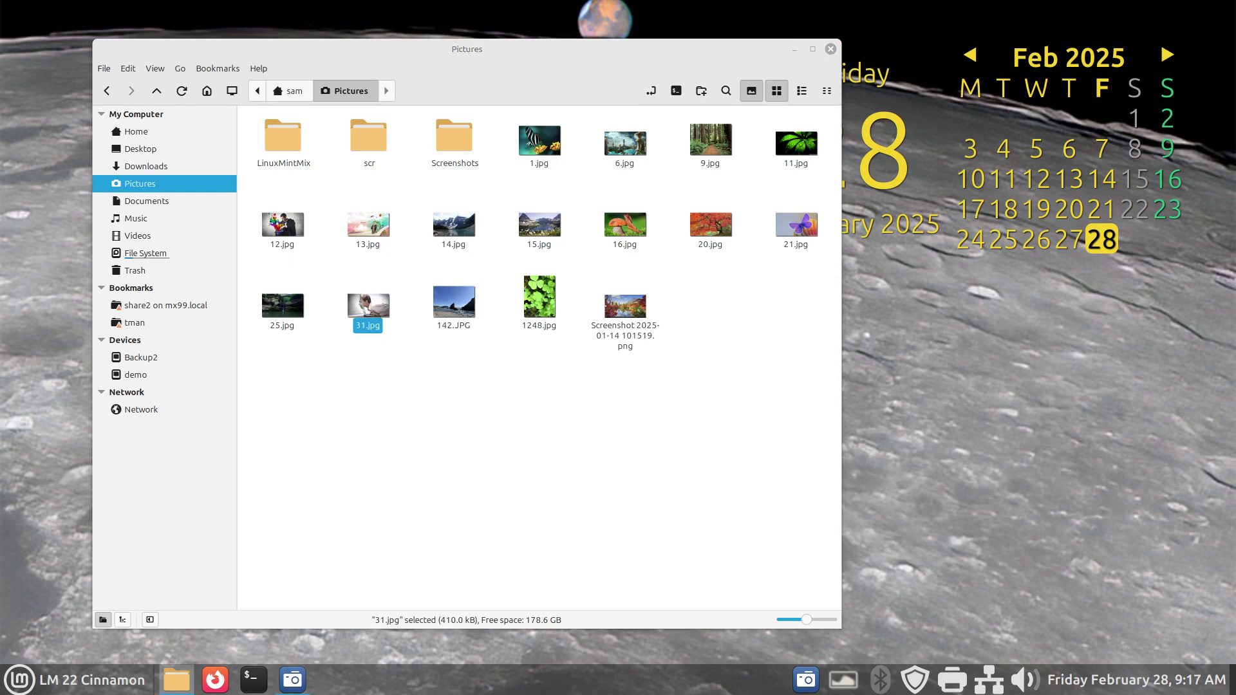
click(267, 67)
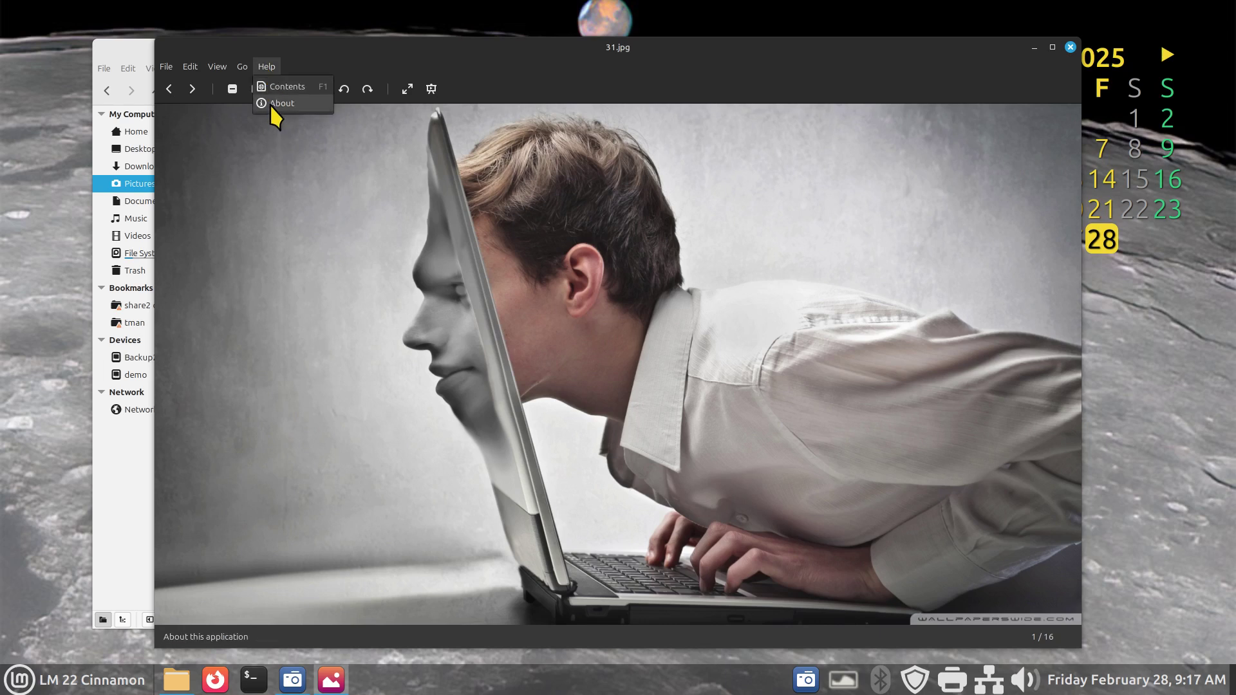
click(270, 103)
drag(602, 368, 665, 378)
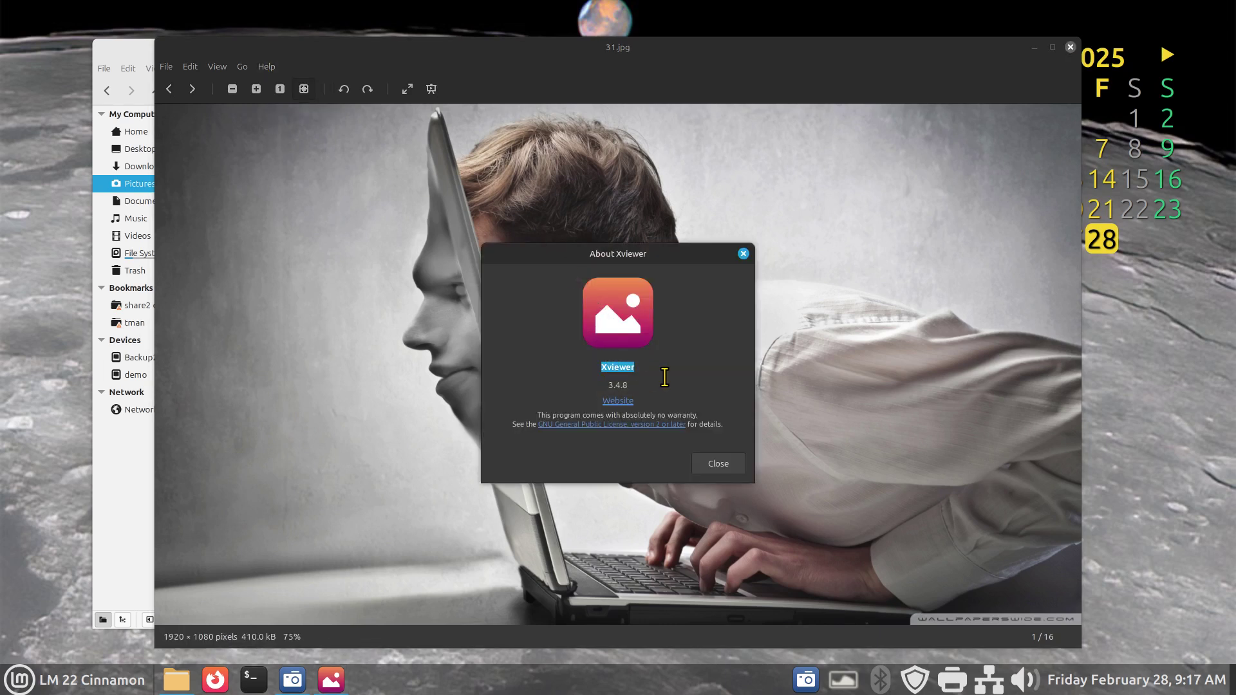
click(718, 464)
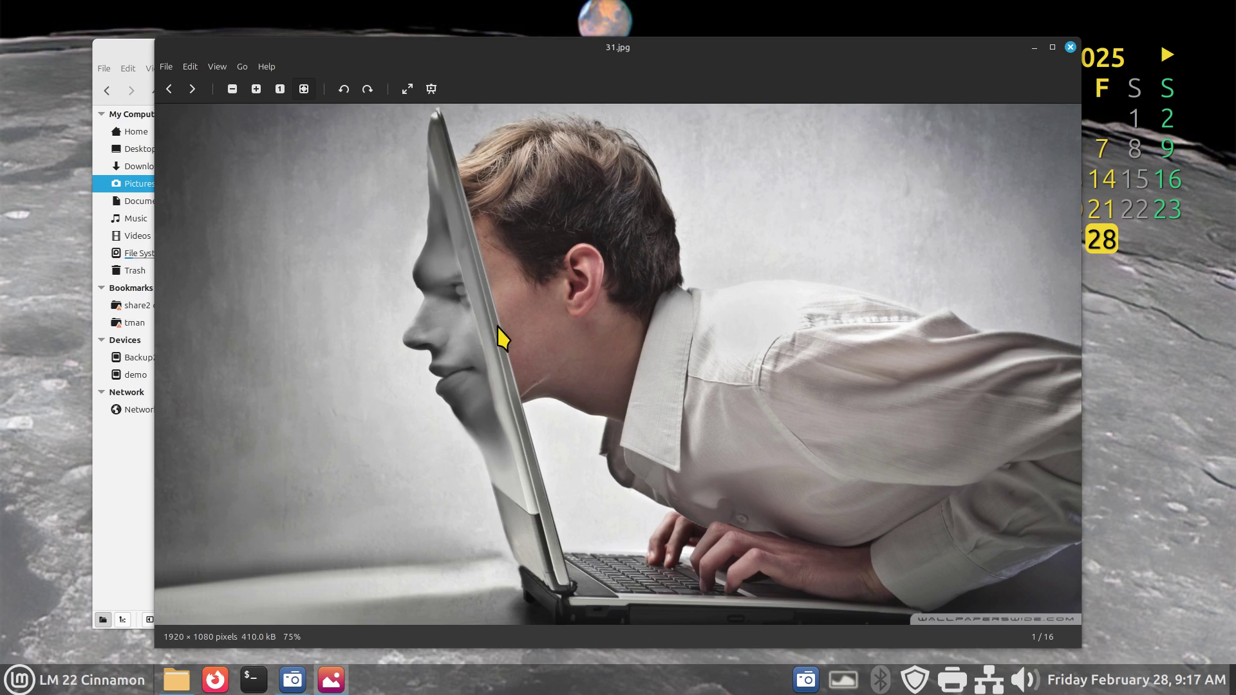
Zoom the 31.jpg image in and out with the scroll wheel
scroll(524, 352, down, 3)
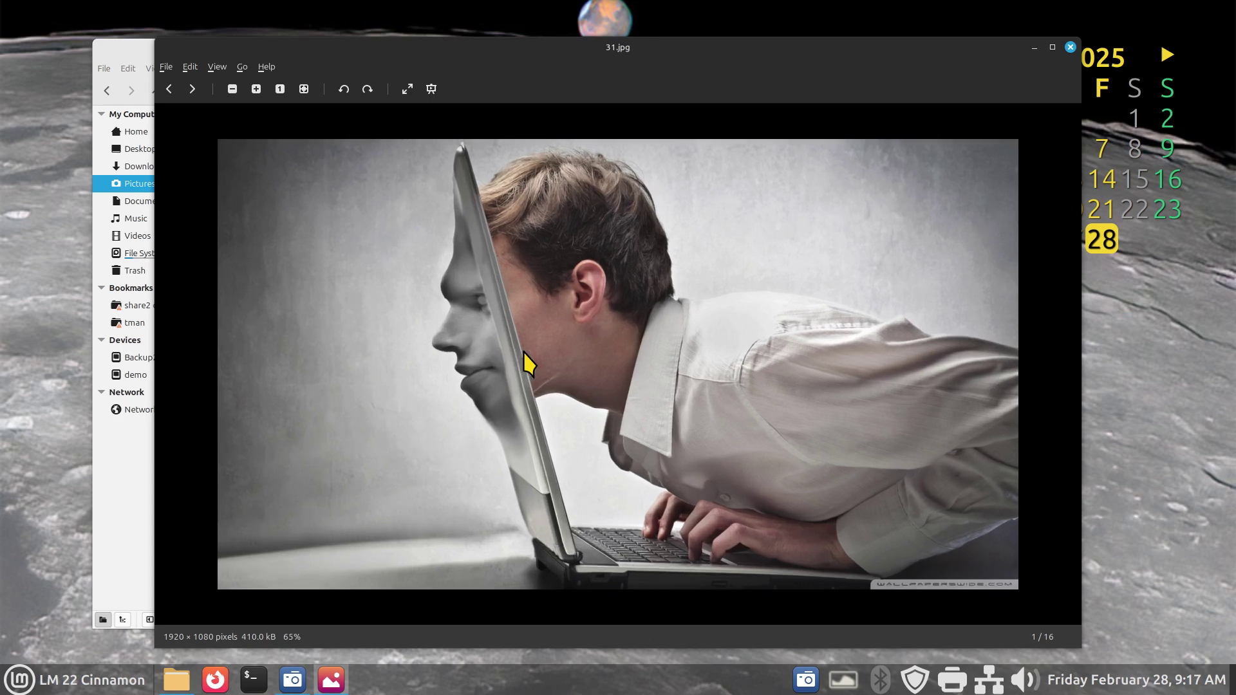
scroll(523, 351, up, 1)
scroll(523, 351, up, 1)
scroll(524, 351, down, 1)
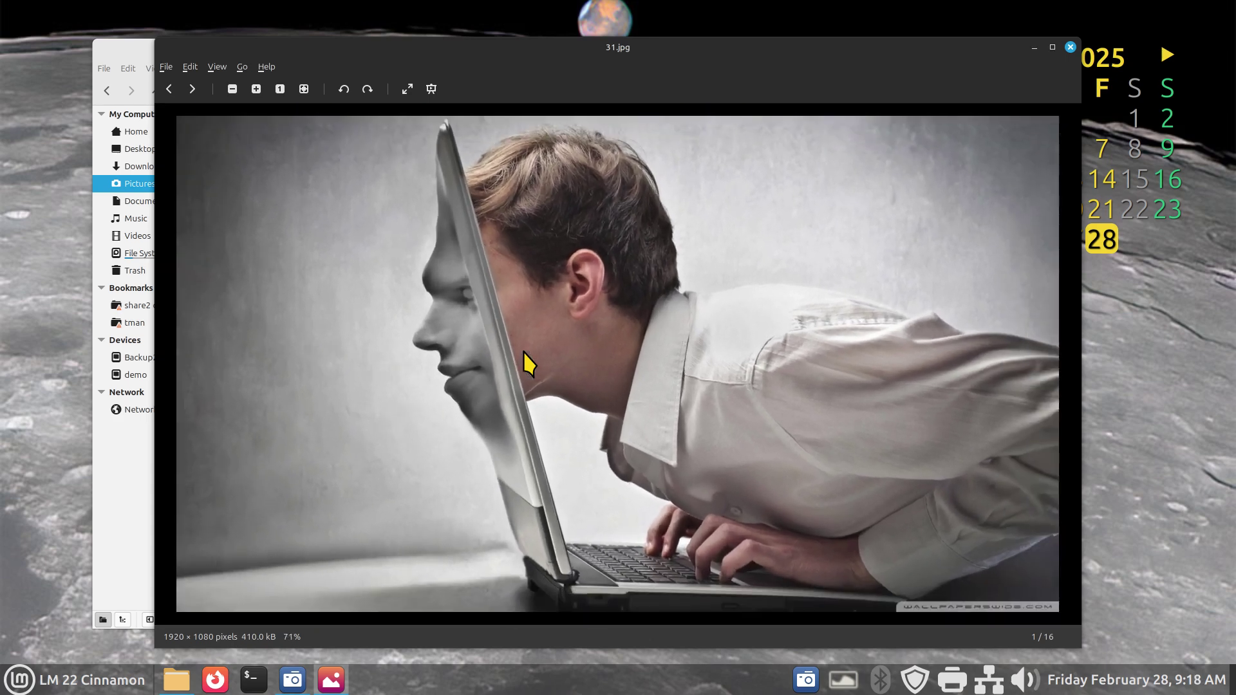
scroll(523, 351, down, 1)
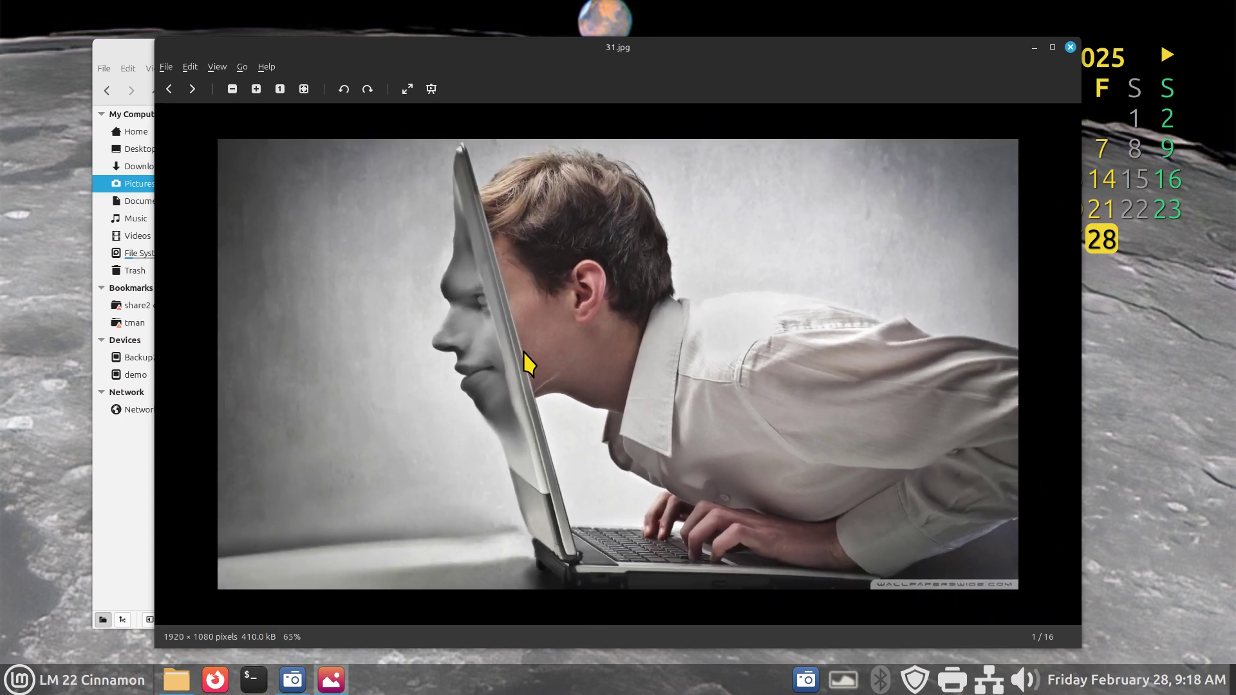
Close Xviewer and select 31.jpg in the Pictures folder
click(1070, 47)
ctrl+scroll(485, 480, up, 1)
ctrl+scroll(486, 482, down, 1)
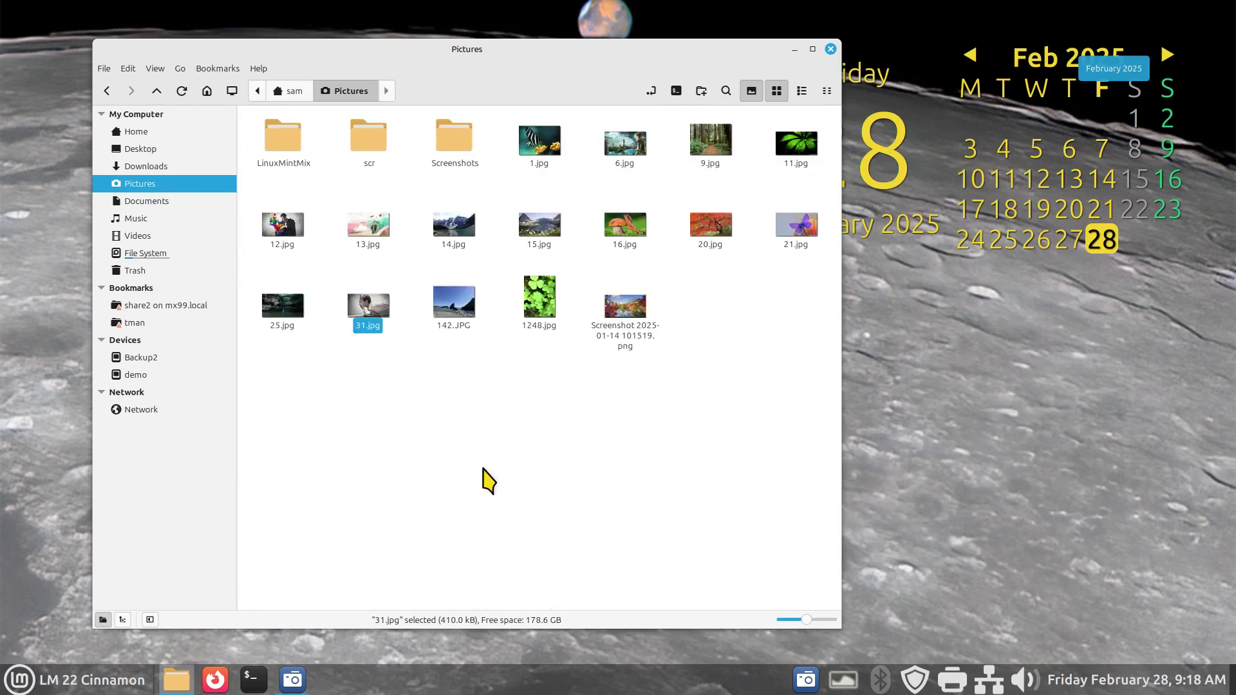
ctrl+scroll(487, 480, up, 1)
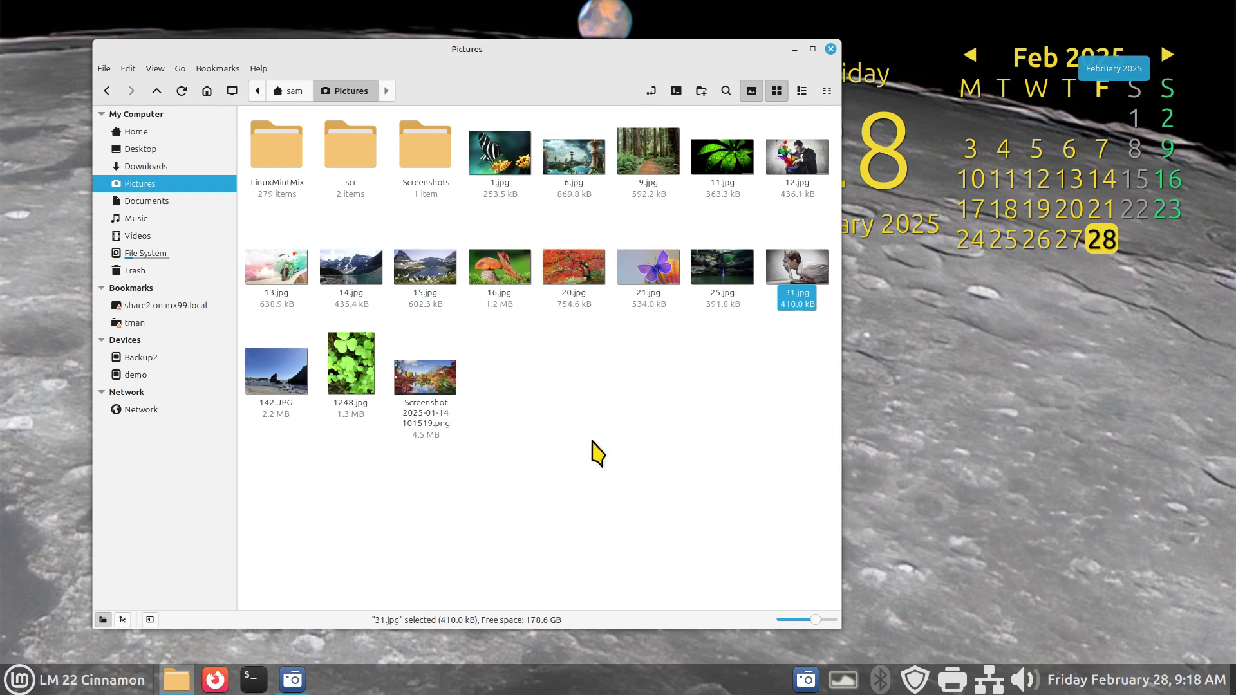
click(649, 358)
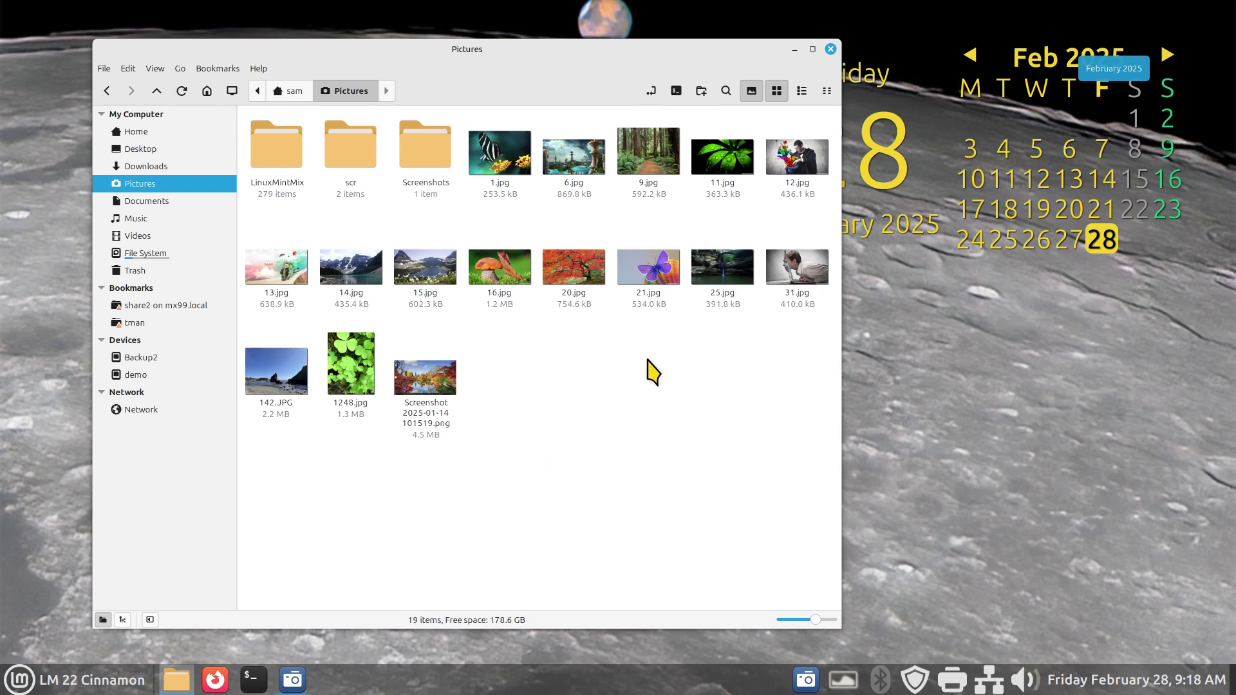
click(803, 265)
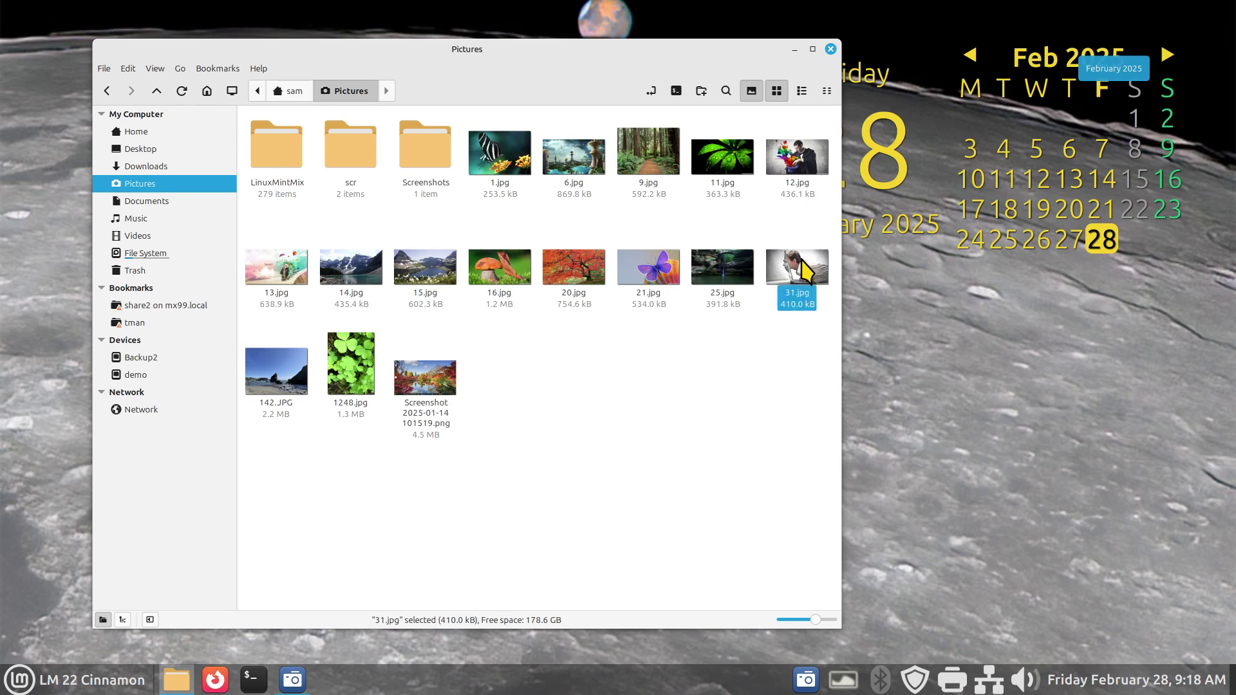
right_click(803, 268)
mouse_move(864, 290)
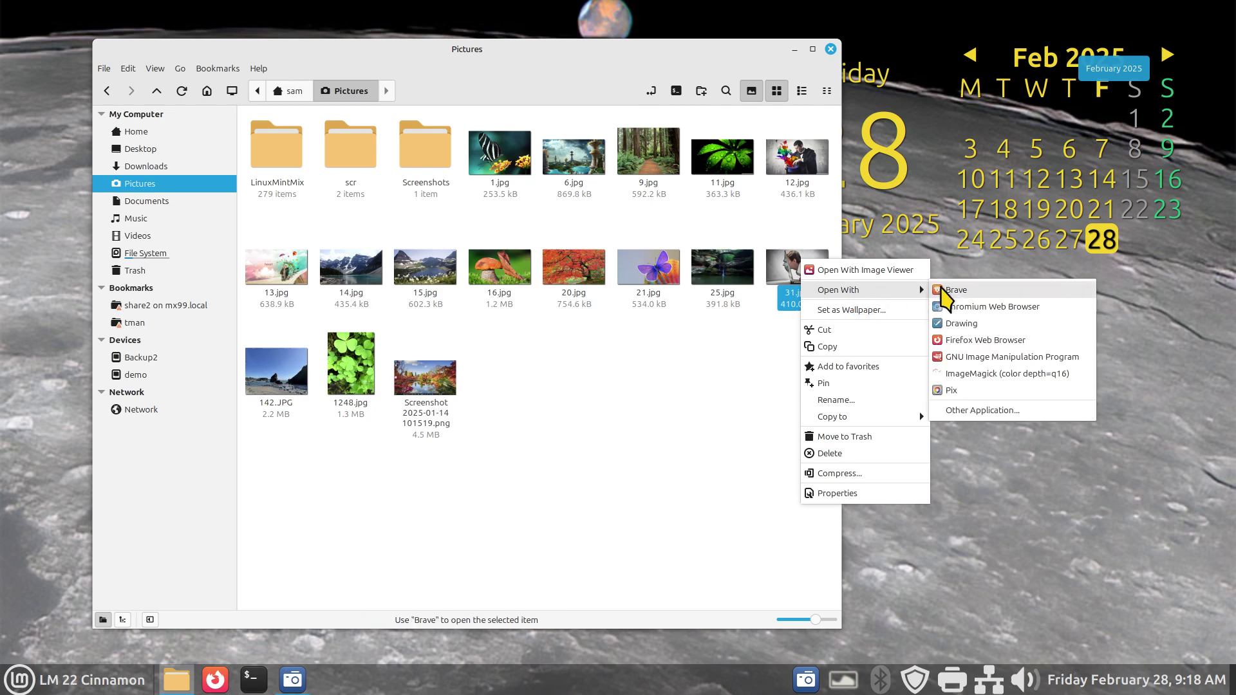
click(974, 291)
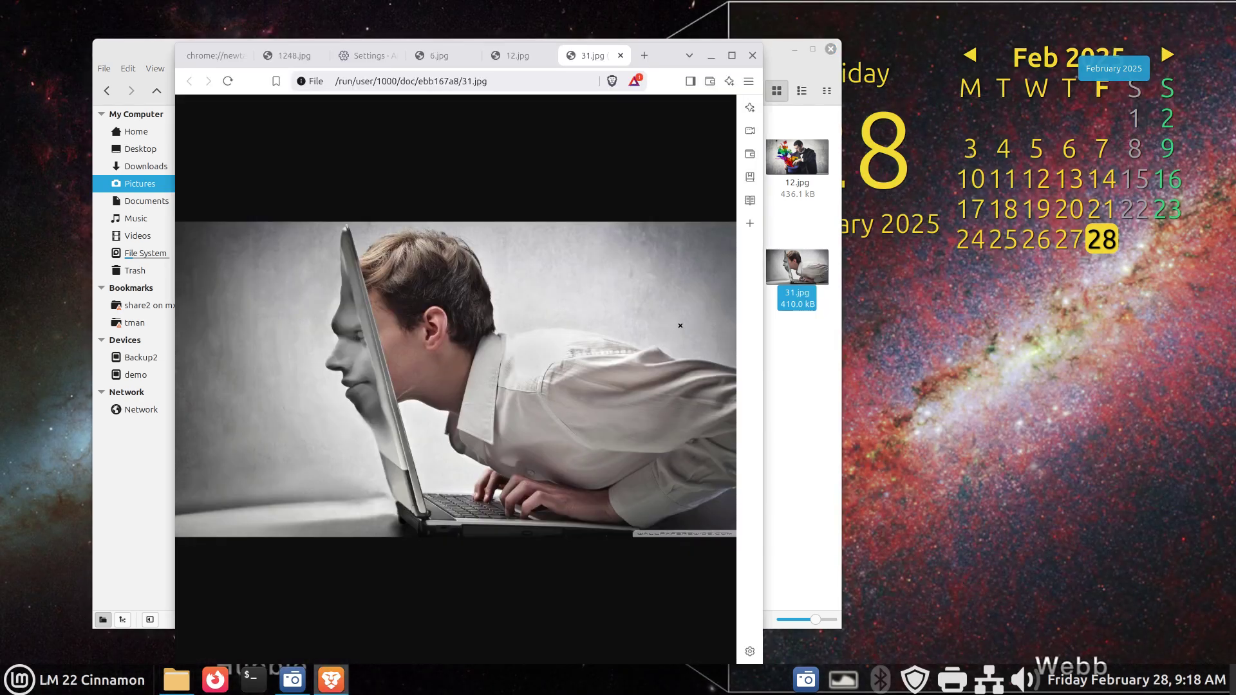
click(747, 82)
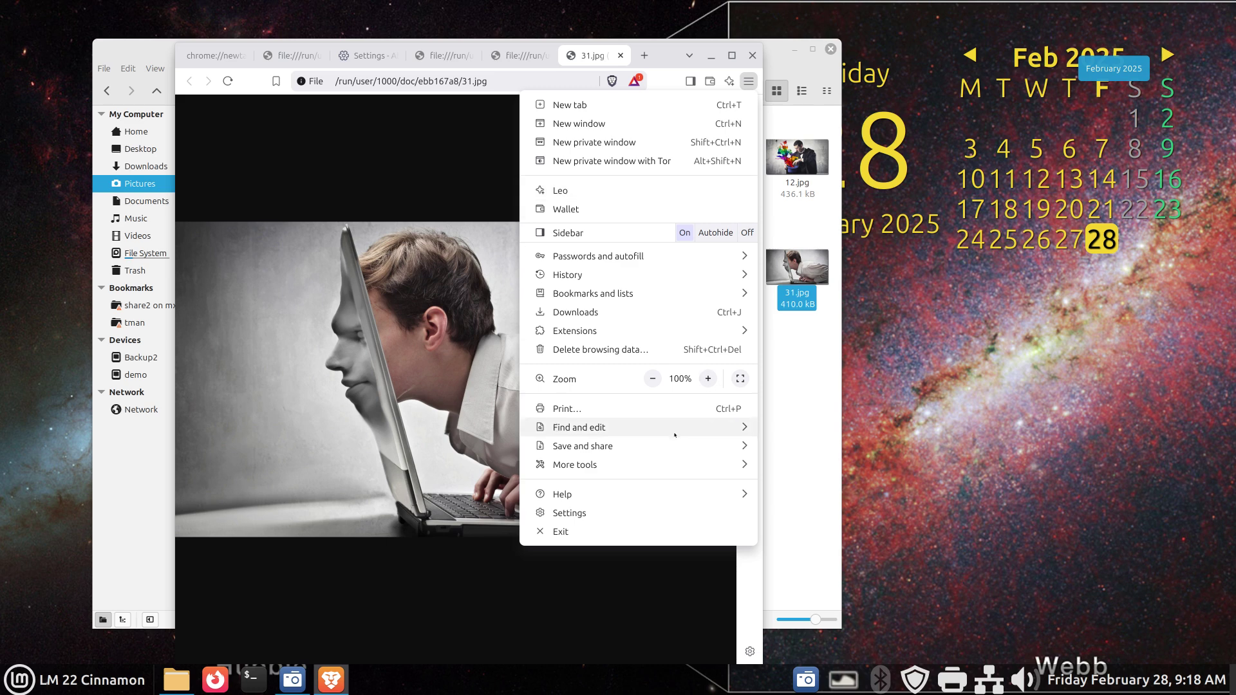
mouse_move(579, 493)
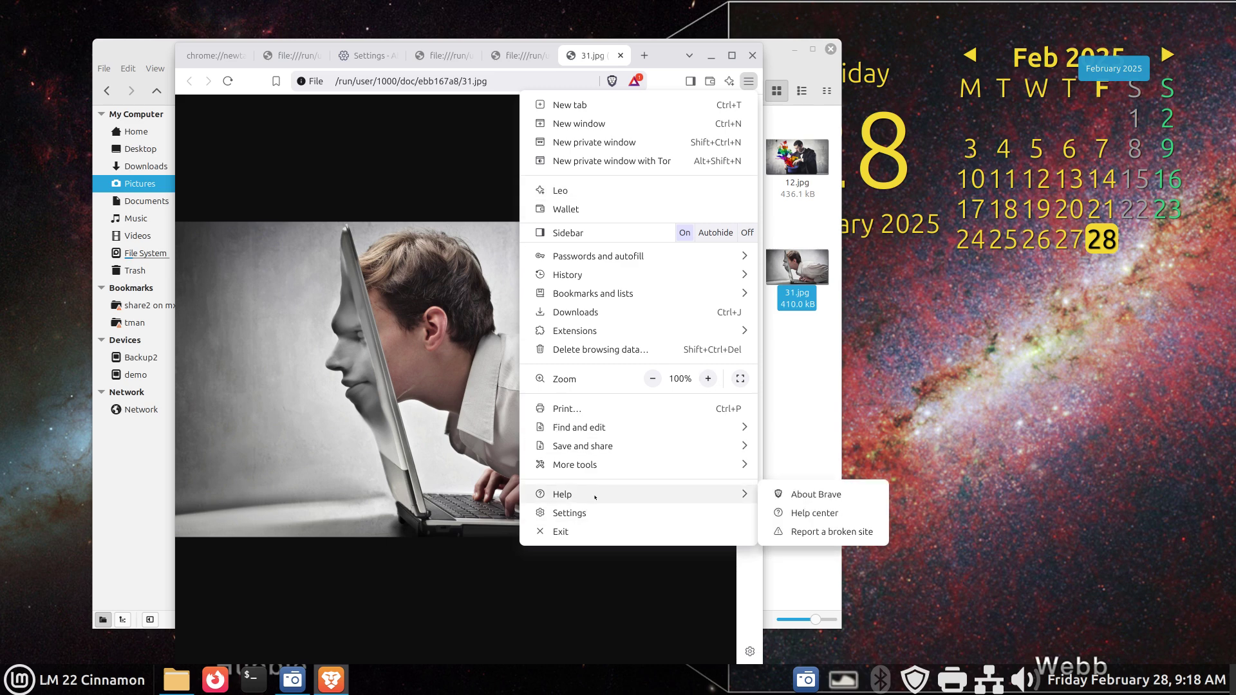
click(808, 493)
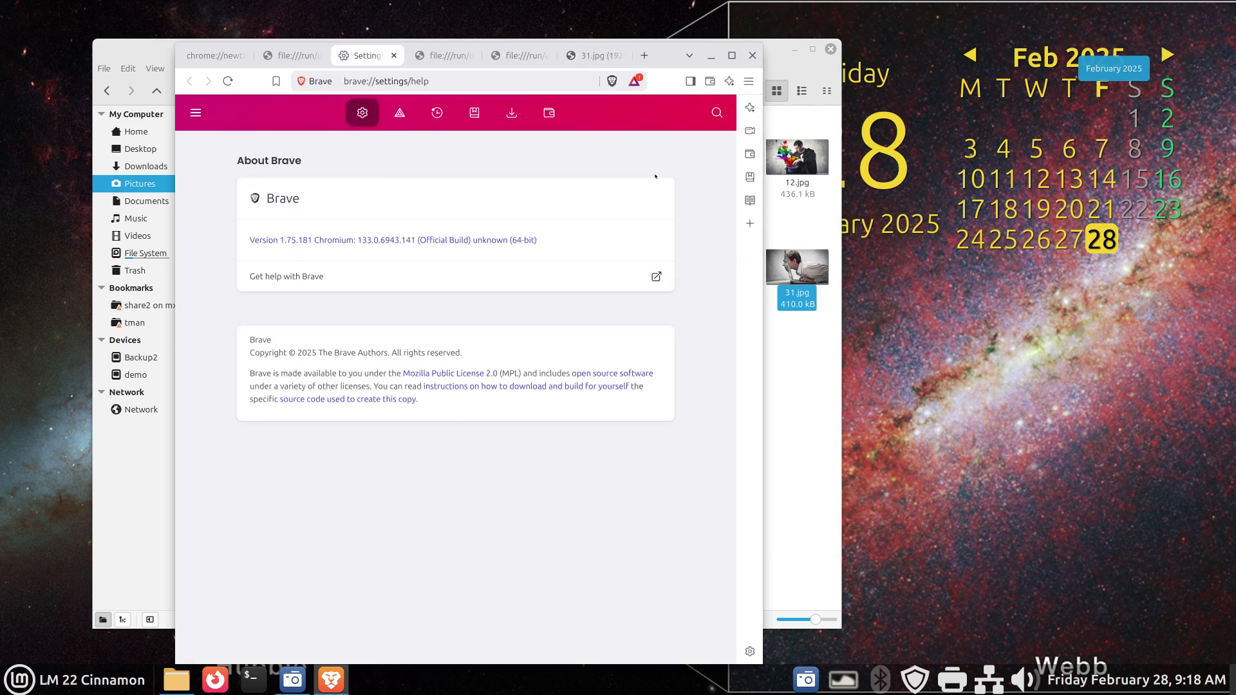
click(751, 55)
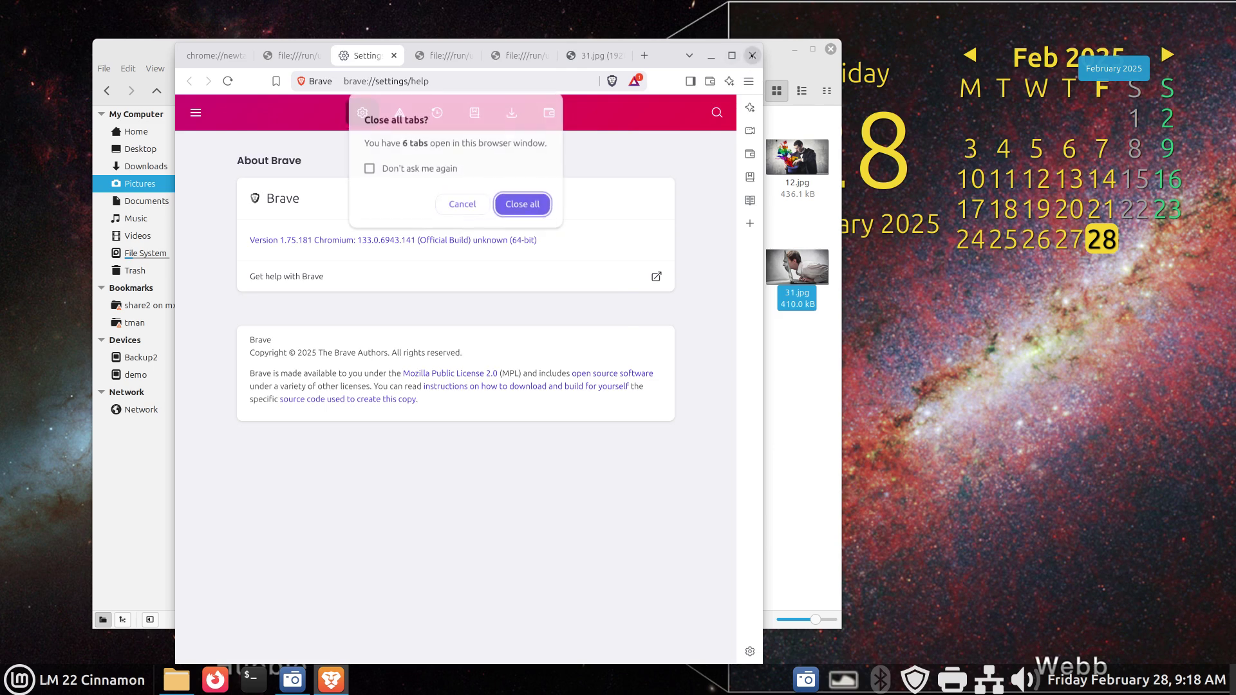
click(523, 205)
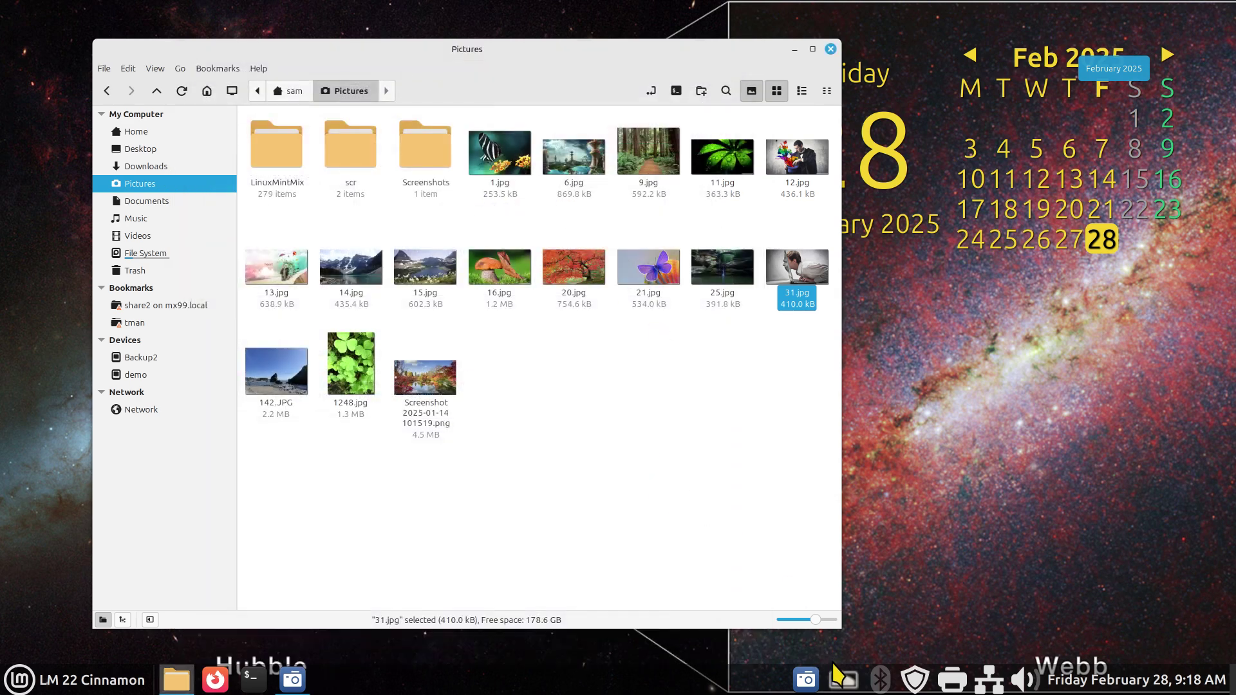
click(840, 681)
click(704, 425)
click(794, 49)
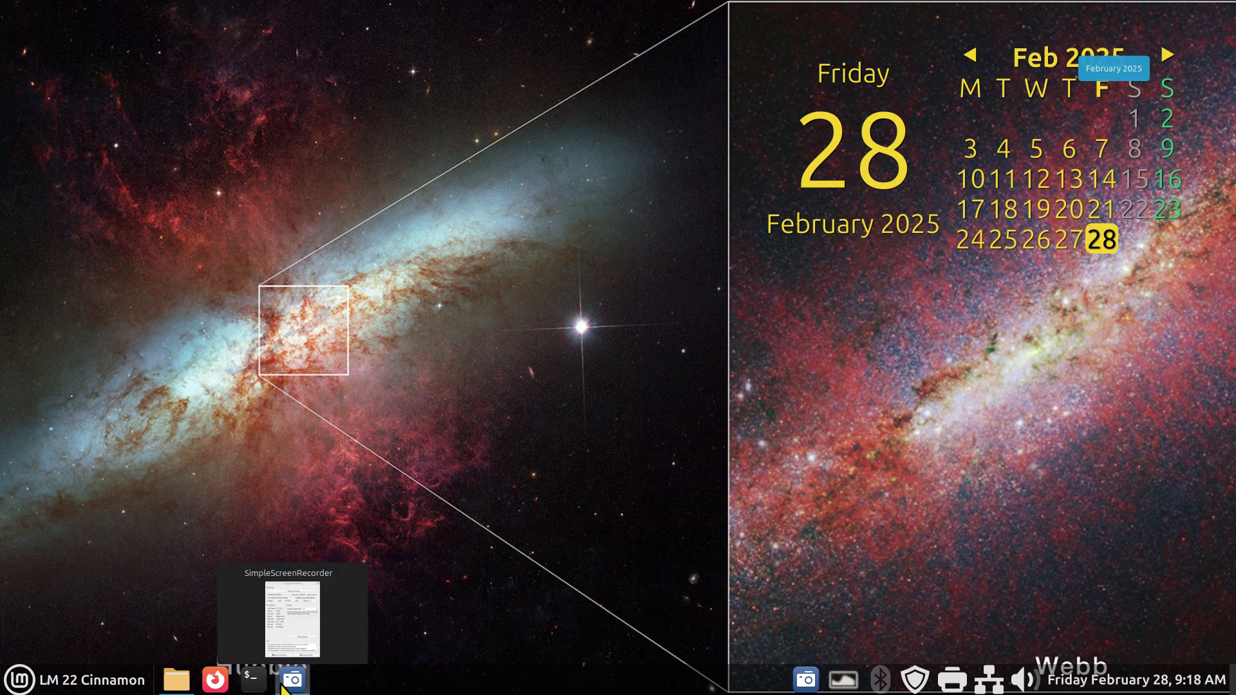
click(184, 687)
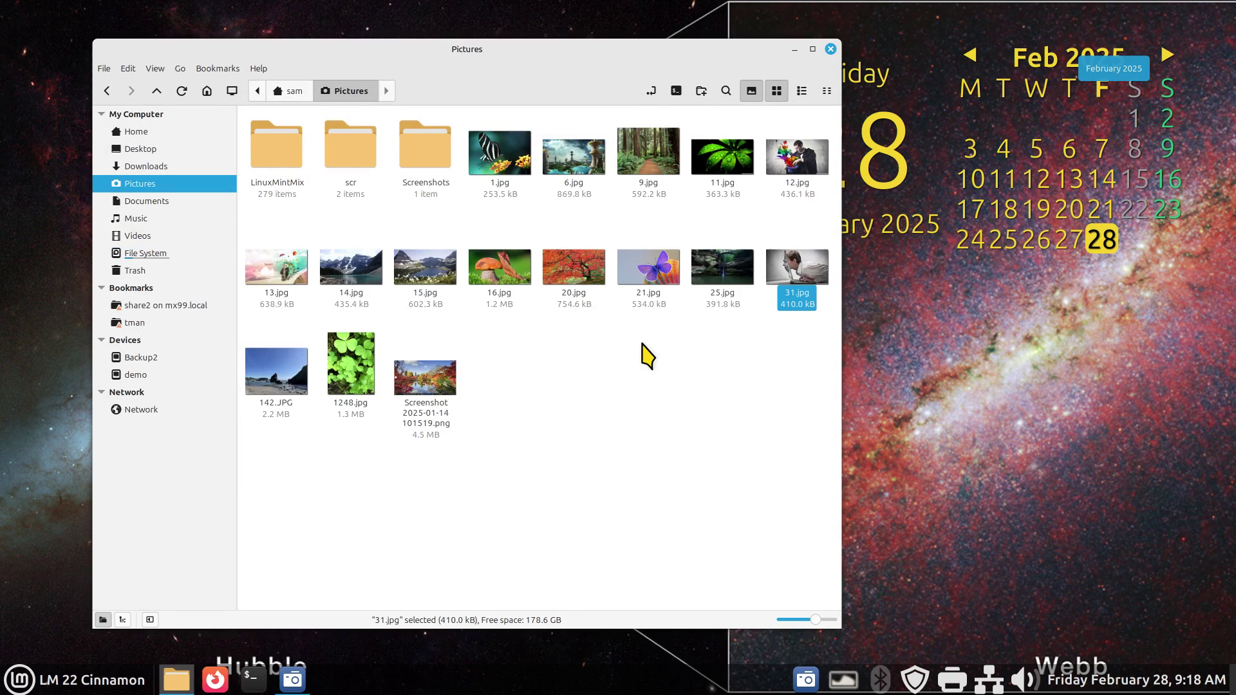
right_click(776, 258)
mouse_move(814, 288)
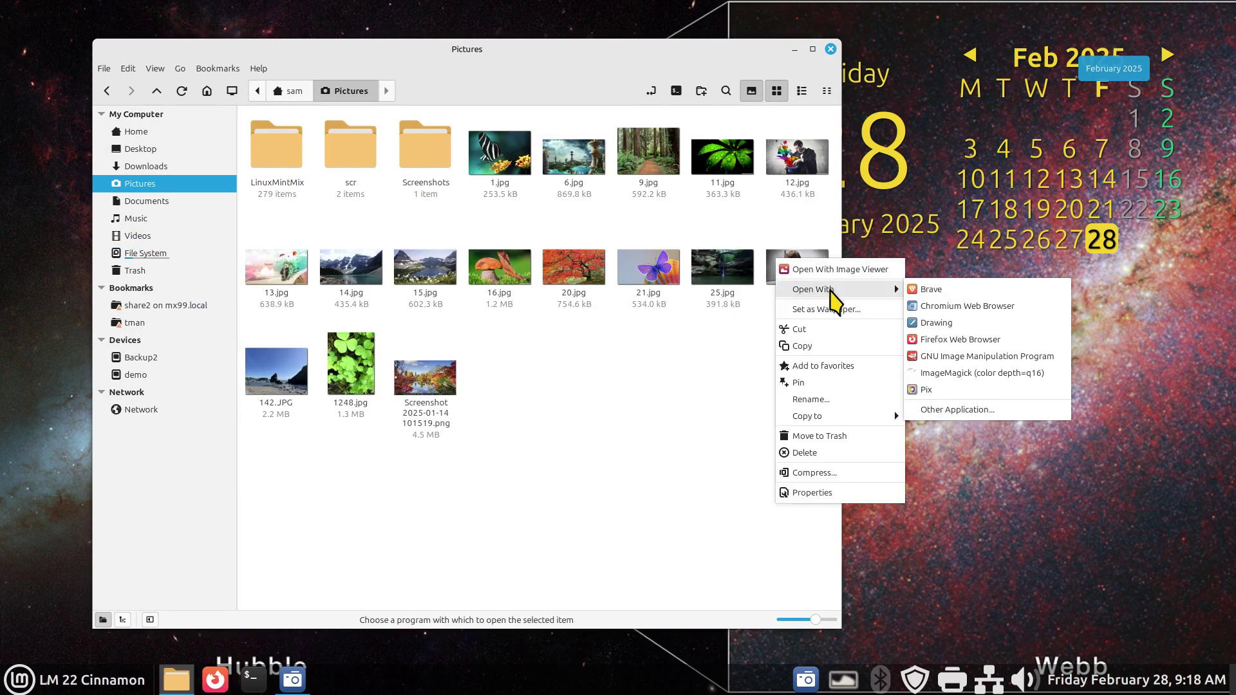
click(925, 389)
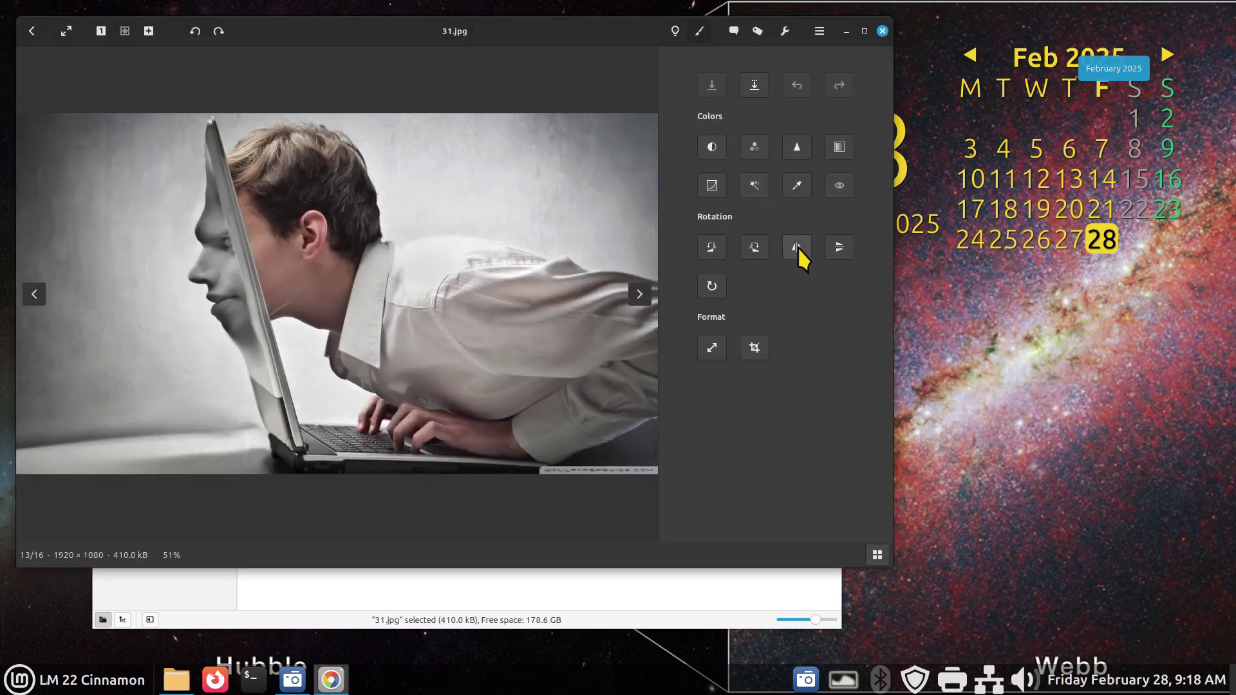
click(800, 250)
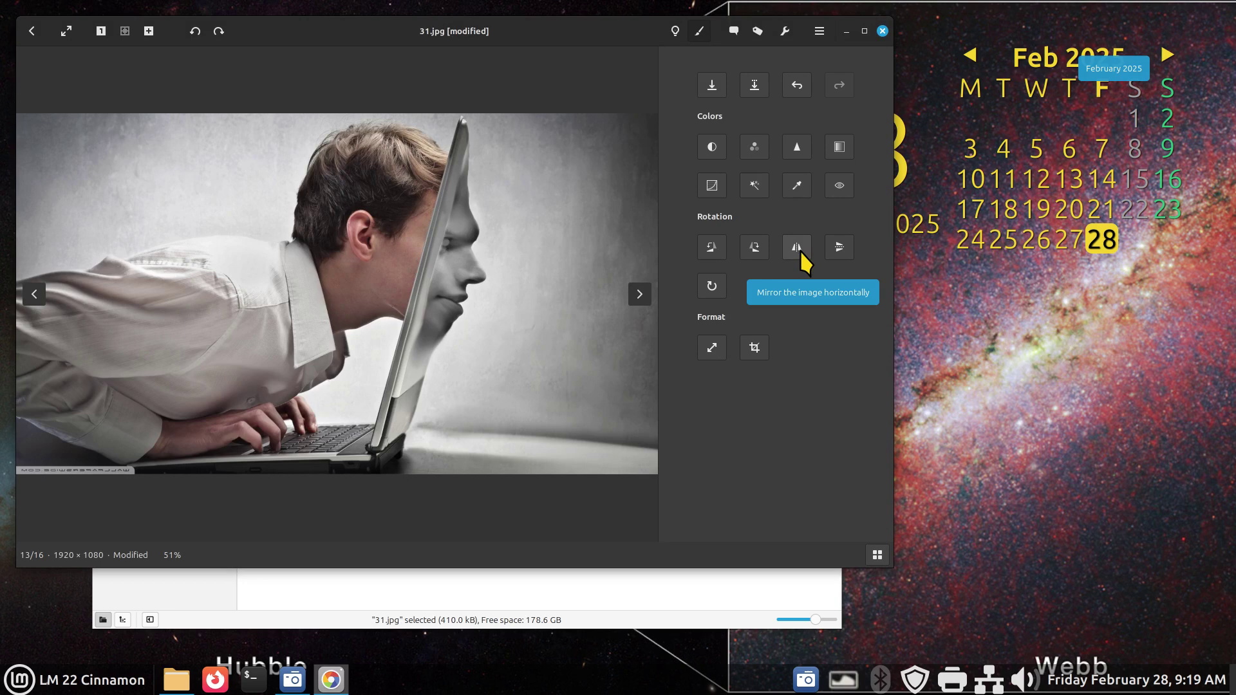
click(801, 252)
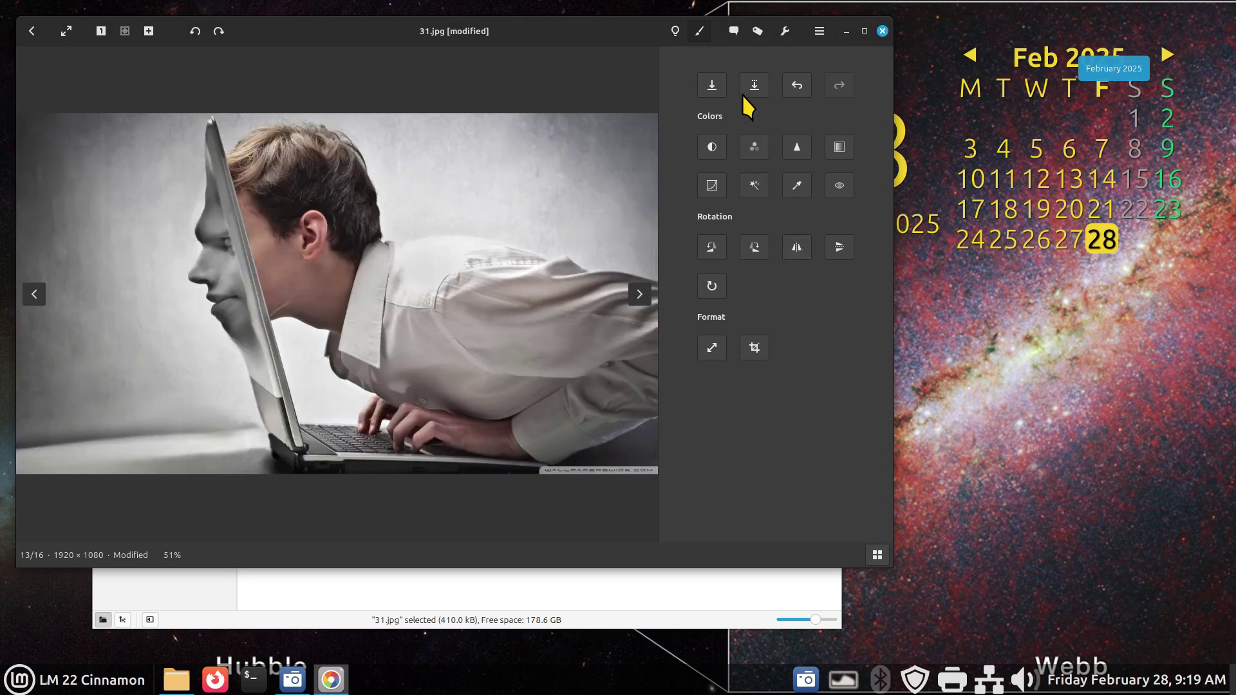
click(819, 32)
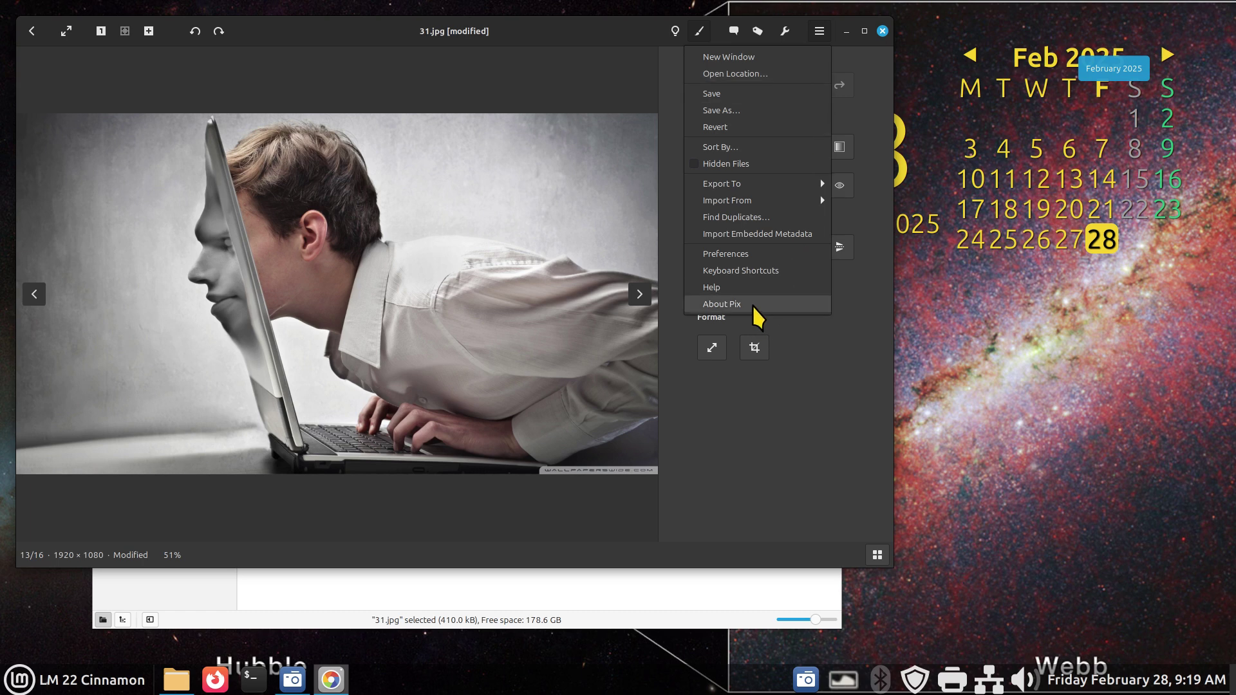
click(757, 304)
click(580, 154)
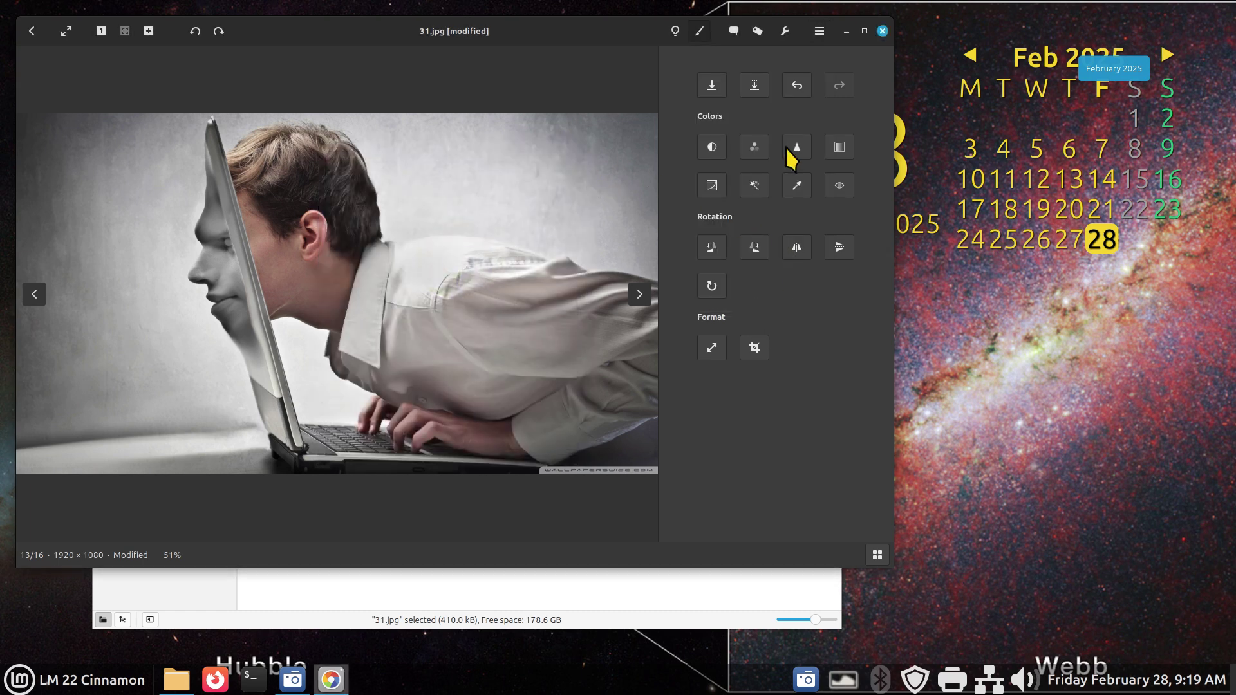
click(882, 31)
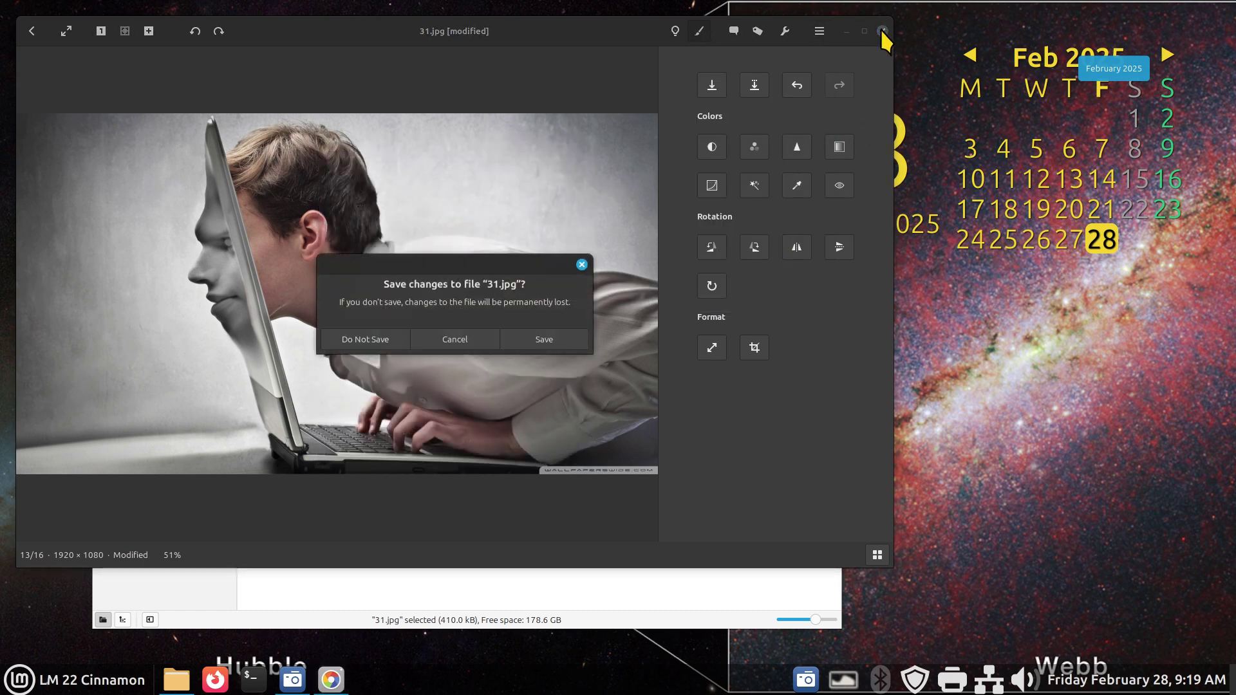
click(360, 341)
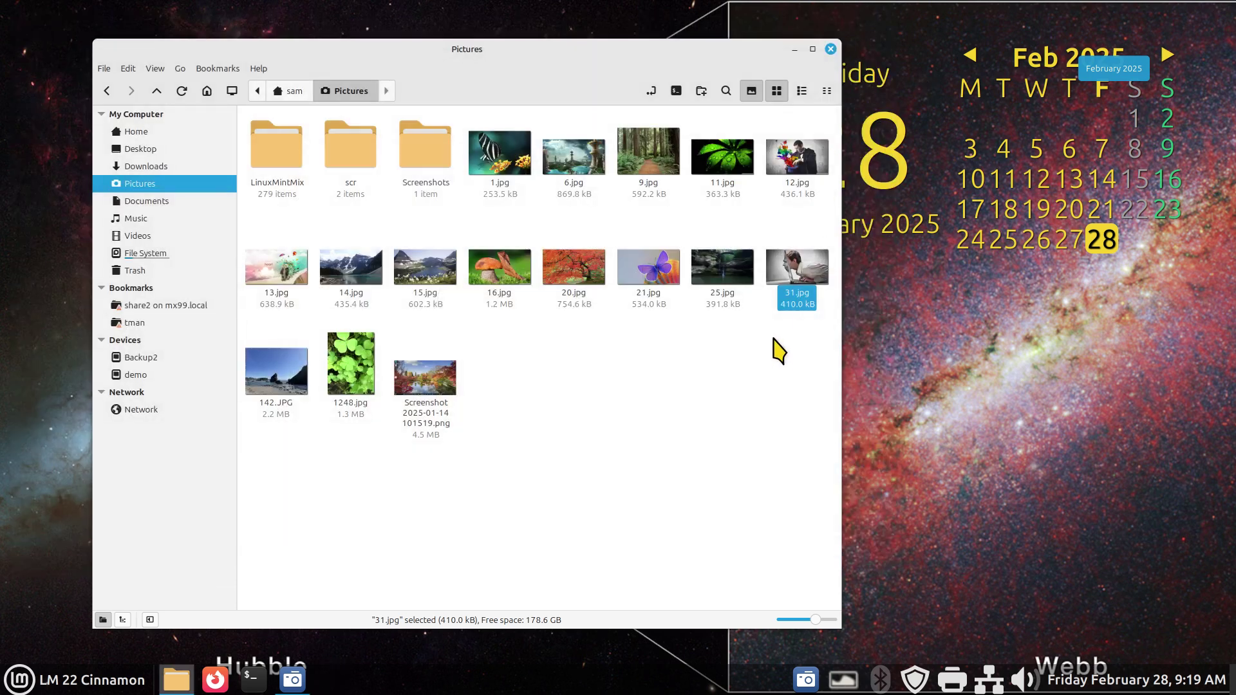
right_click(781, 261)
mouse_move(820, 290)
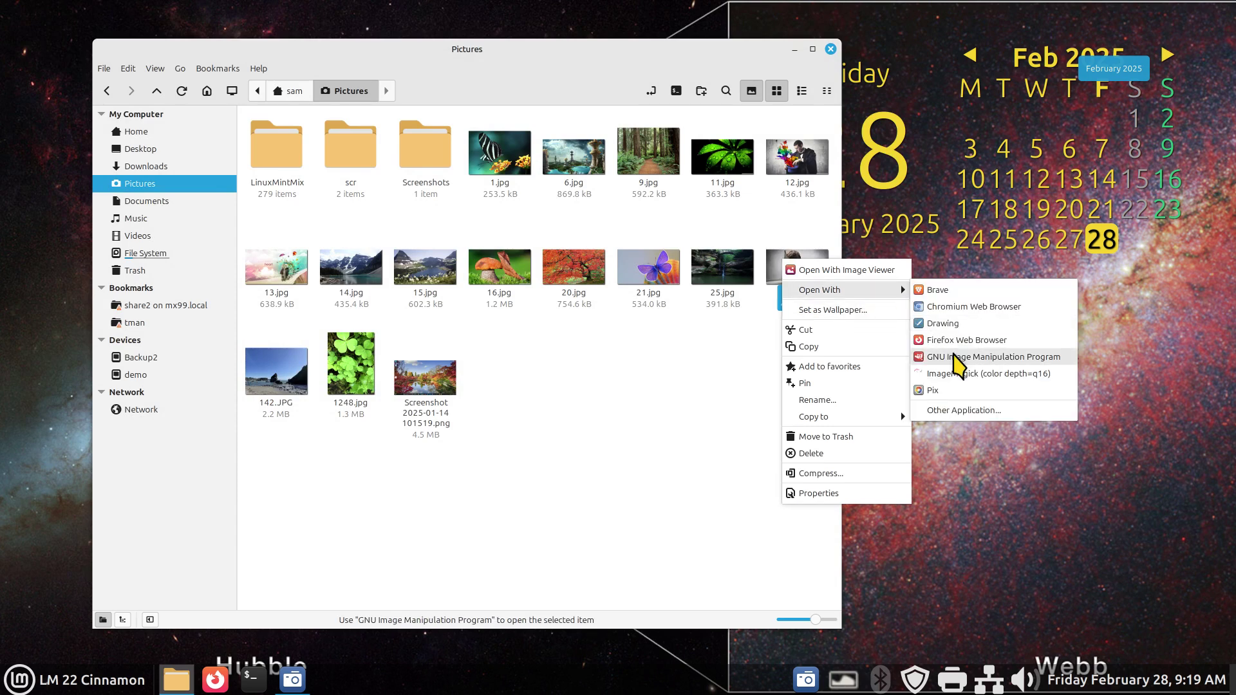
click(962, 357)
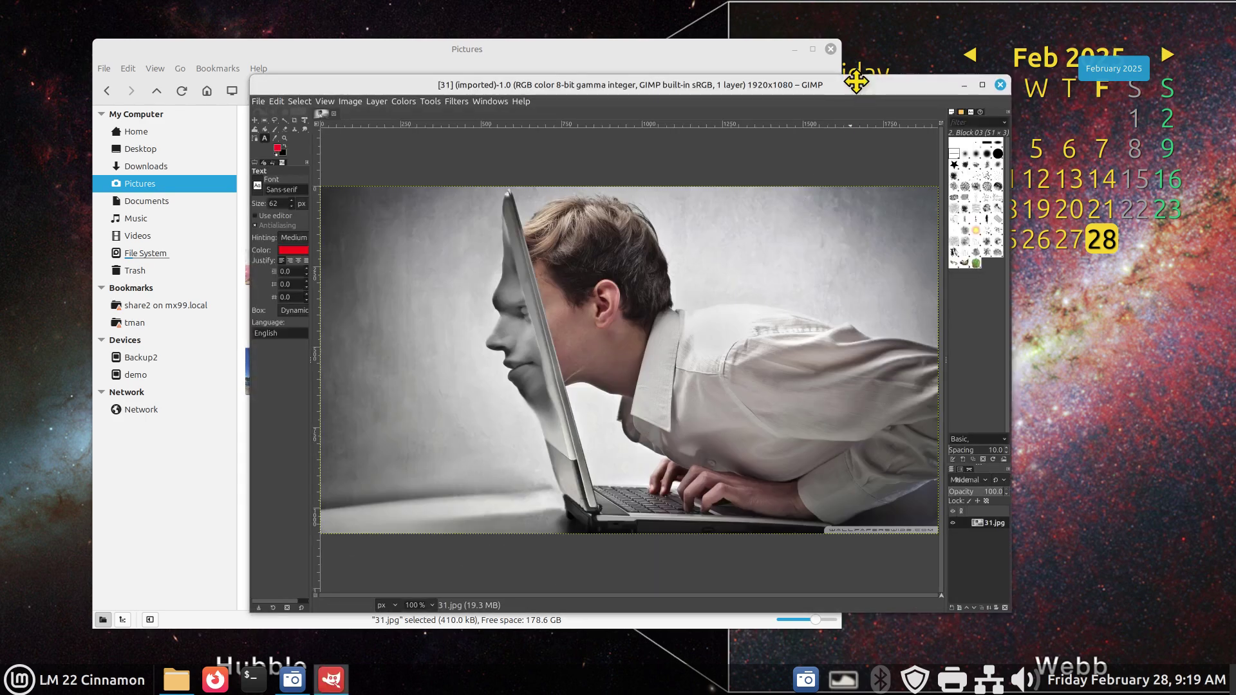
mouse_move(852, 81)
mouse_down()
mouse_move(804, 58)
mouse_move(694, 106)
mouse_up()
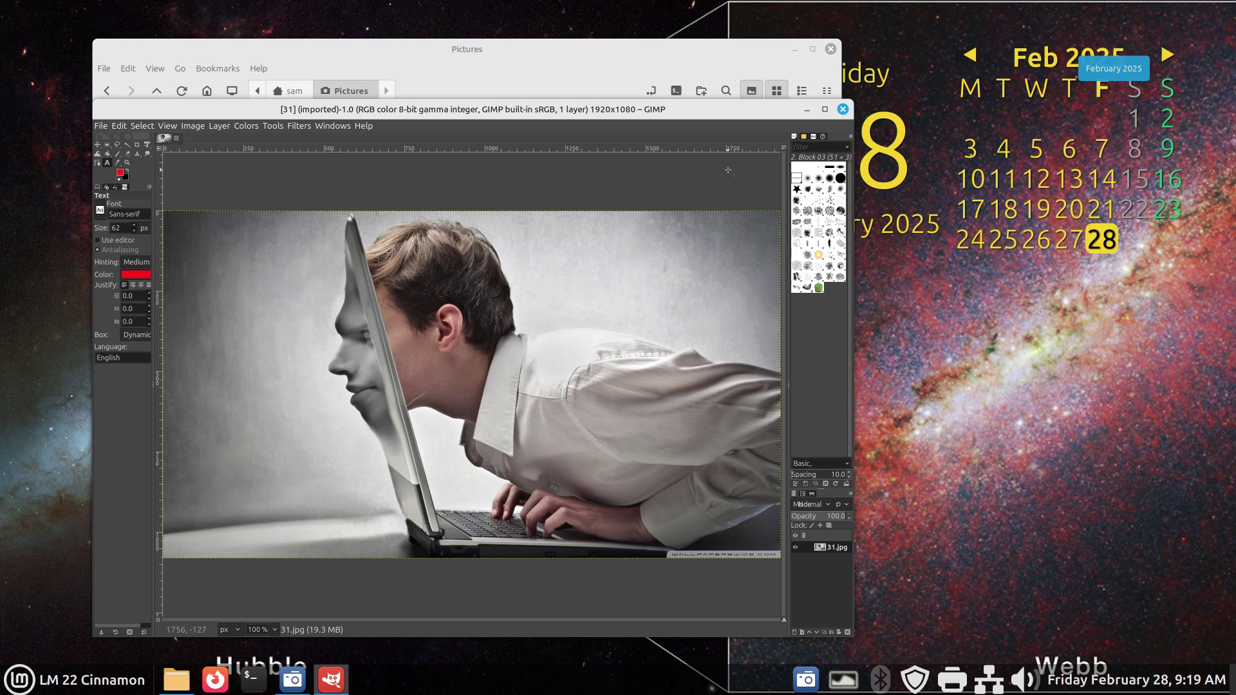
Close GIMP, then make Pix the default JPEG application and open 31.jpg with it
click(843, 110)
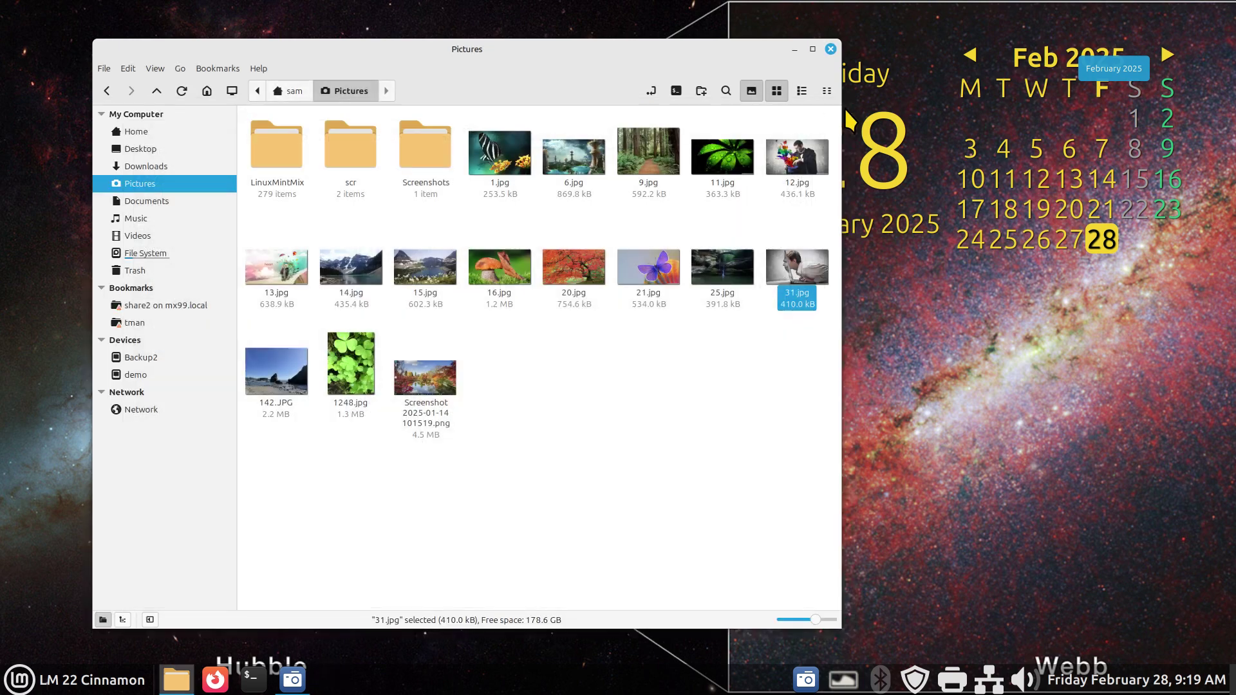
right_click(786, 265)
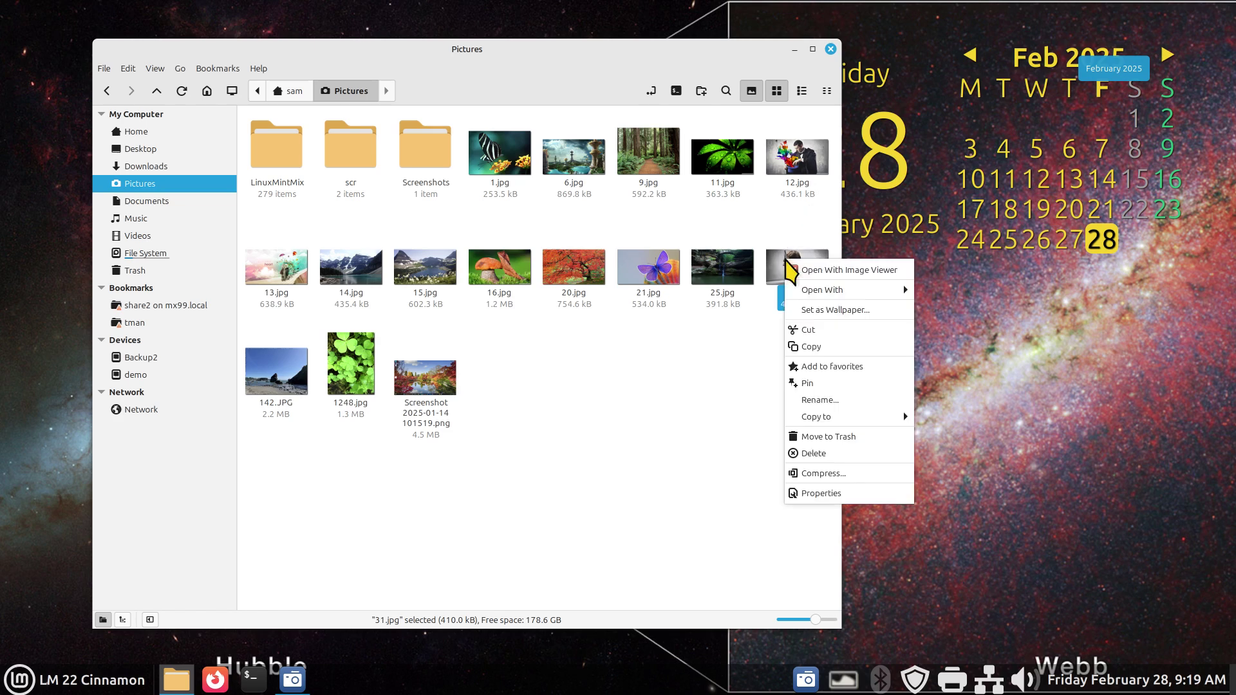
mouse_move(823, 290)
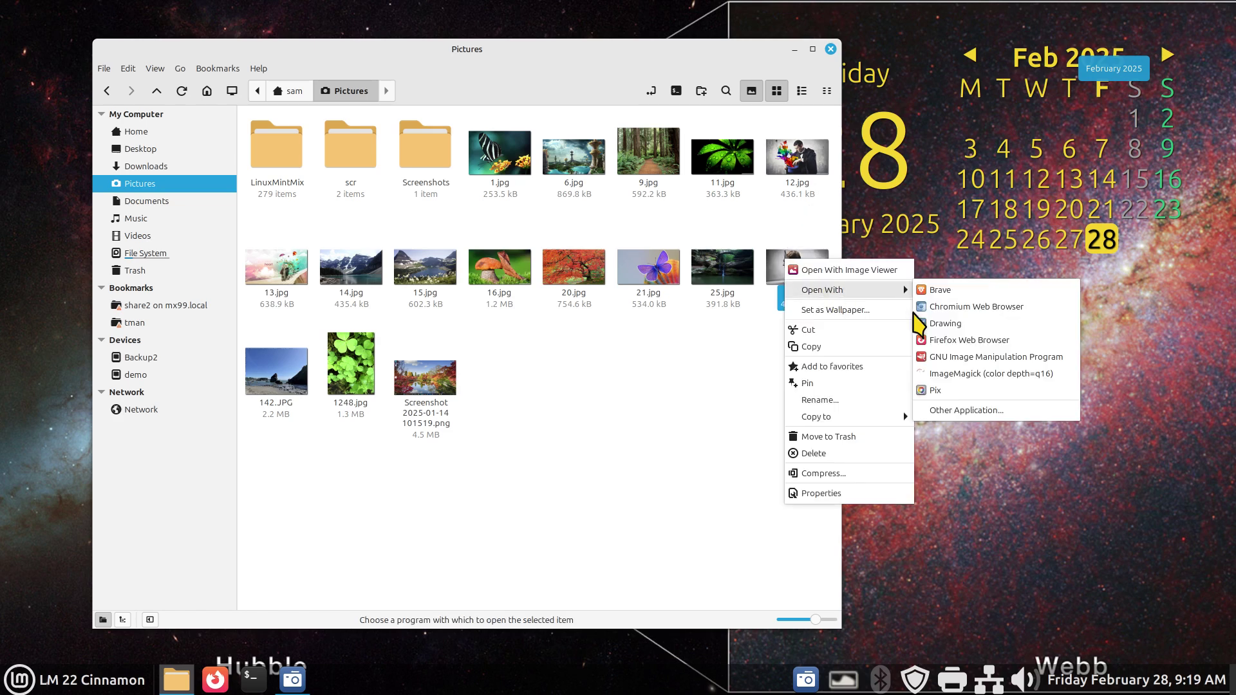
click(982, 412)
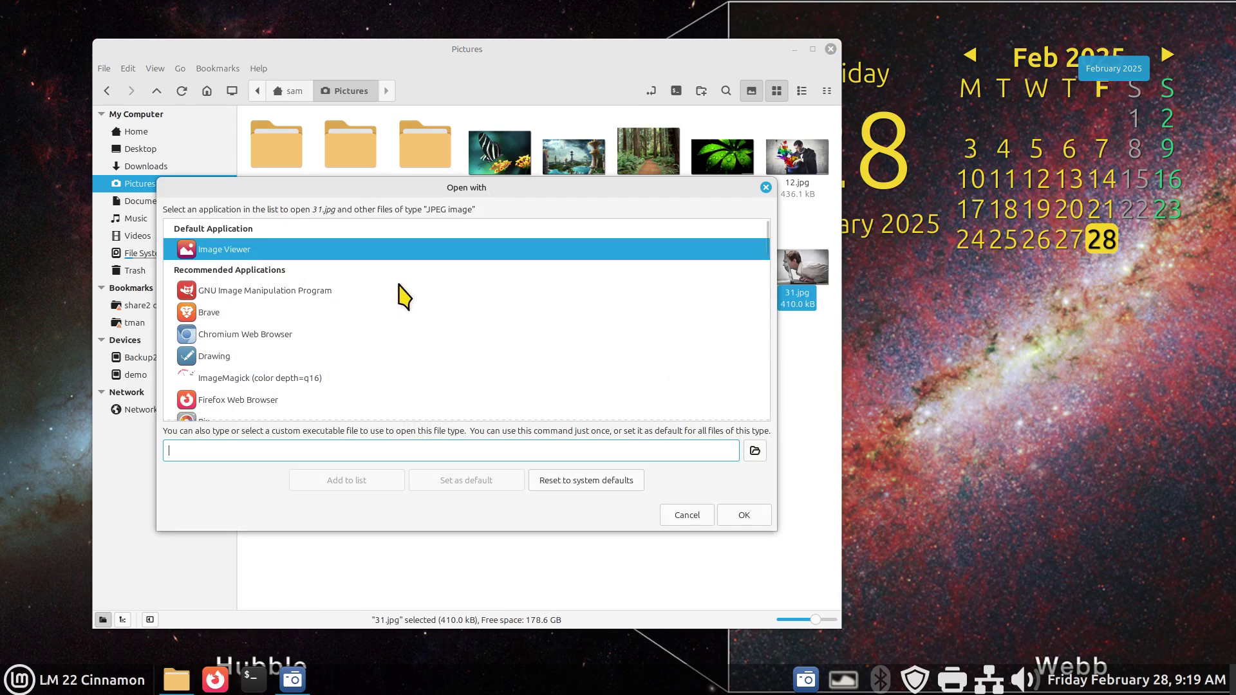
scroll(424, 370, down, 1)
click(193, 392)
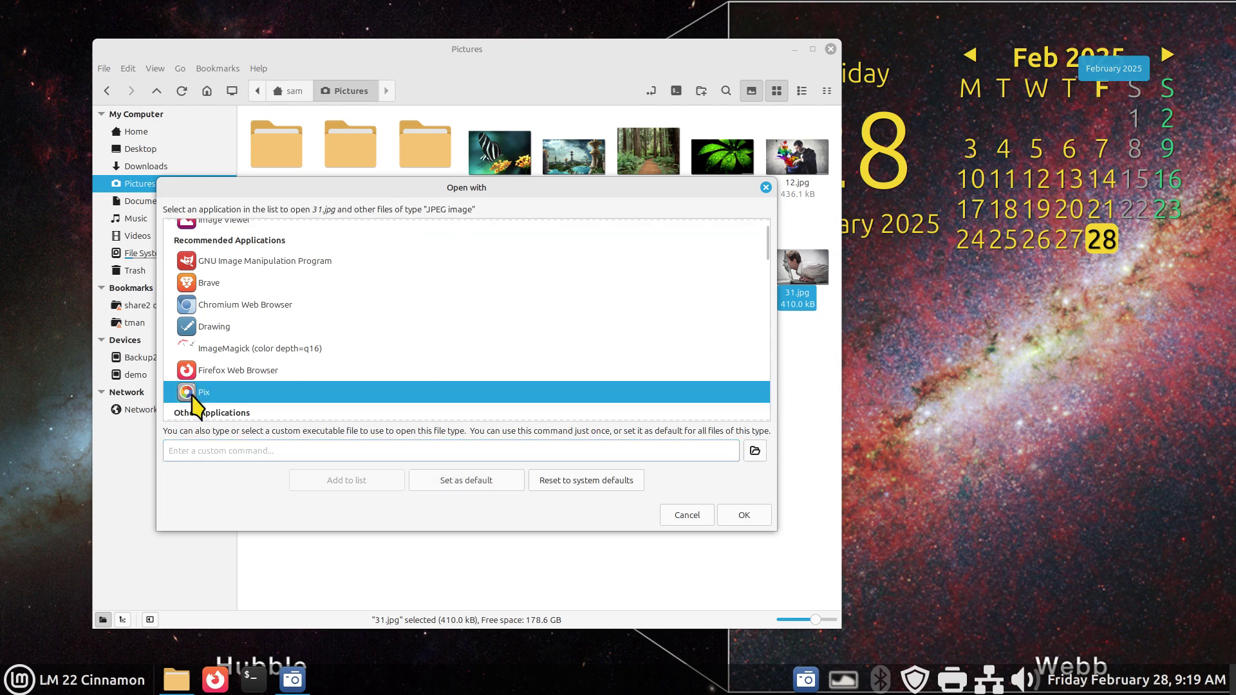
click(456, 482)
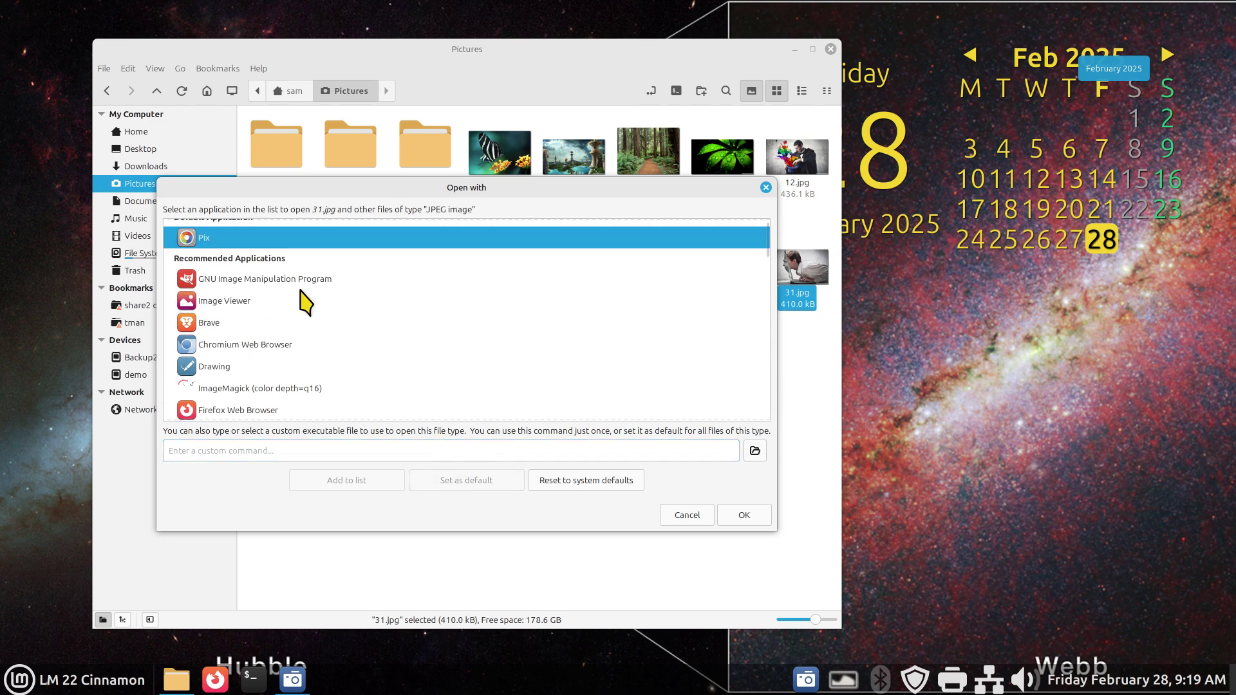
click(740, 517)
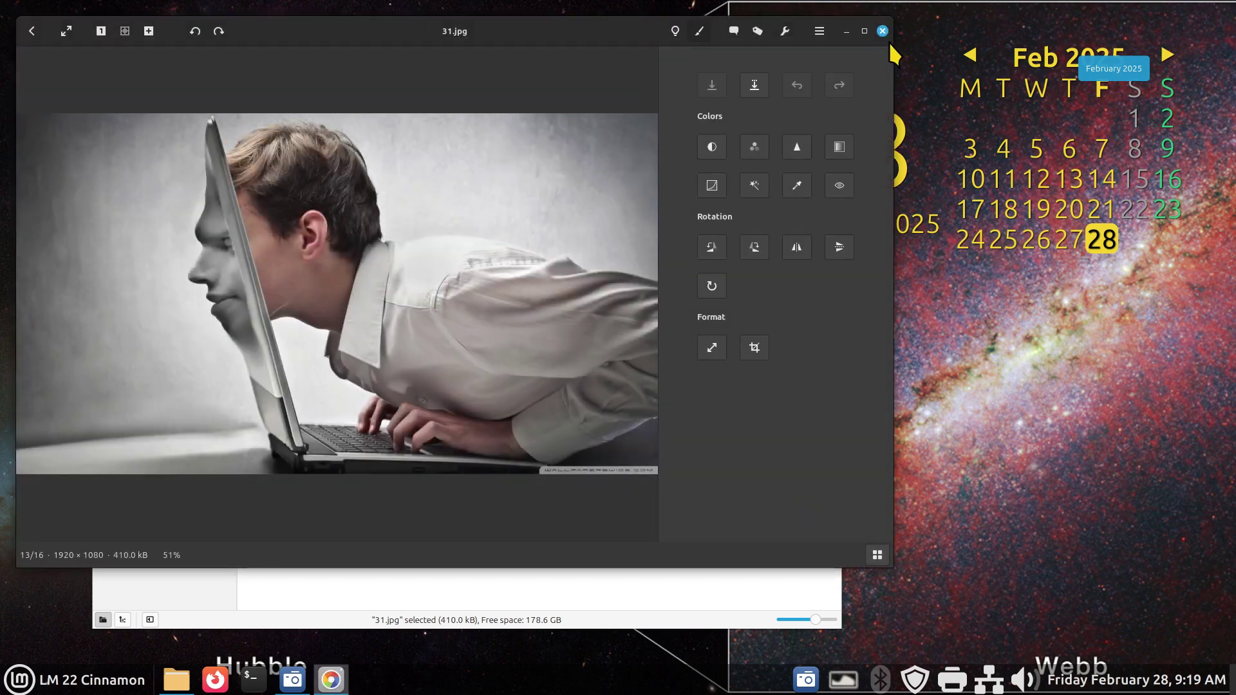
Confirm 16.jpg now opens in Pix, closing the viewer each time
click(882, 31)
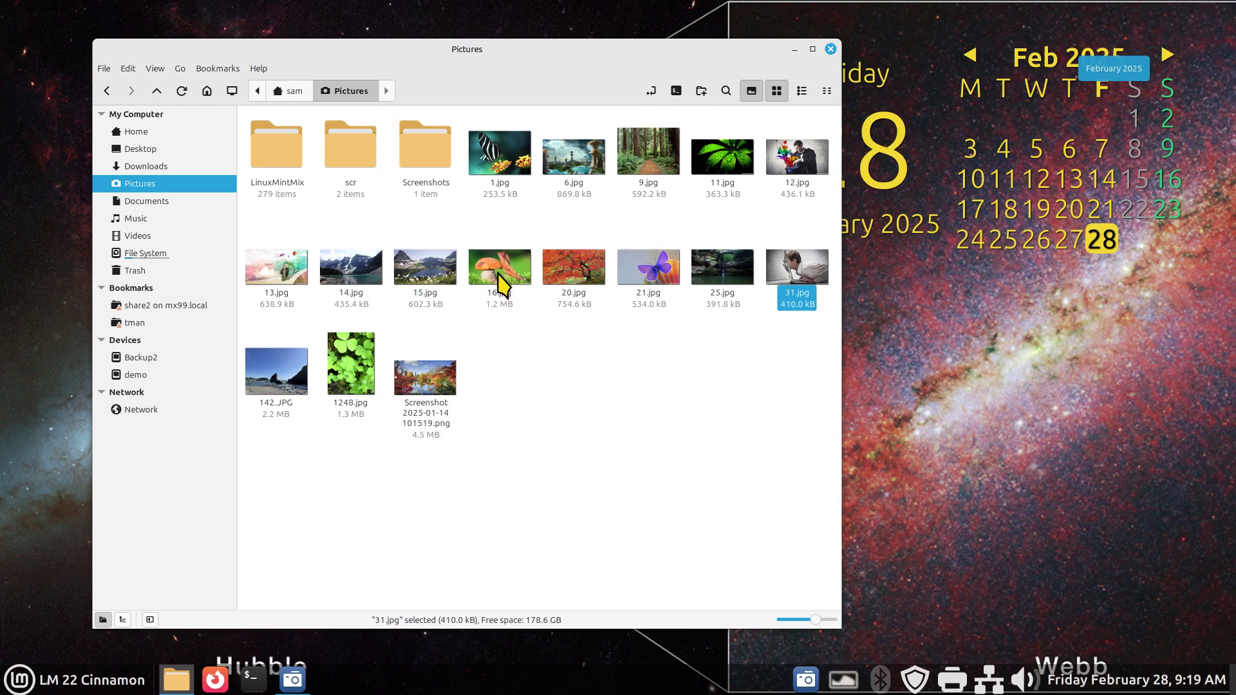
double_click(502, 280)
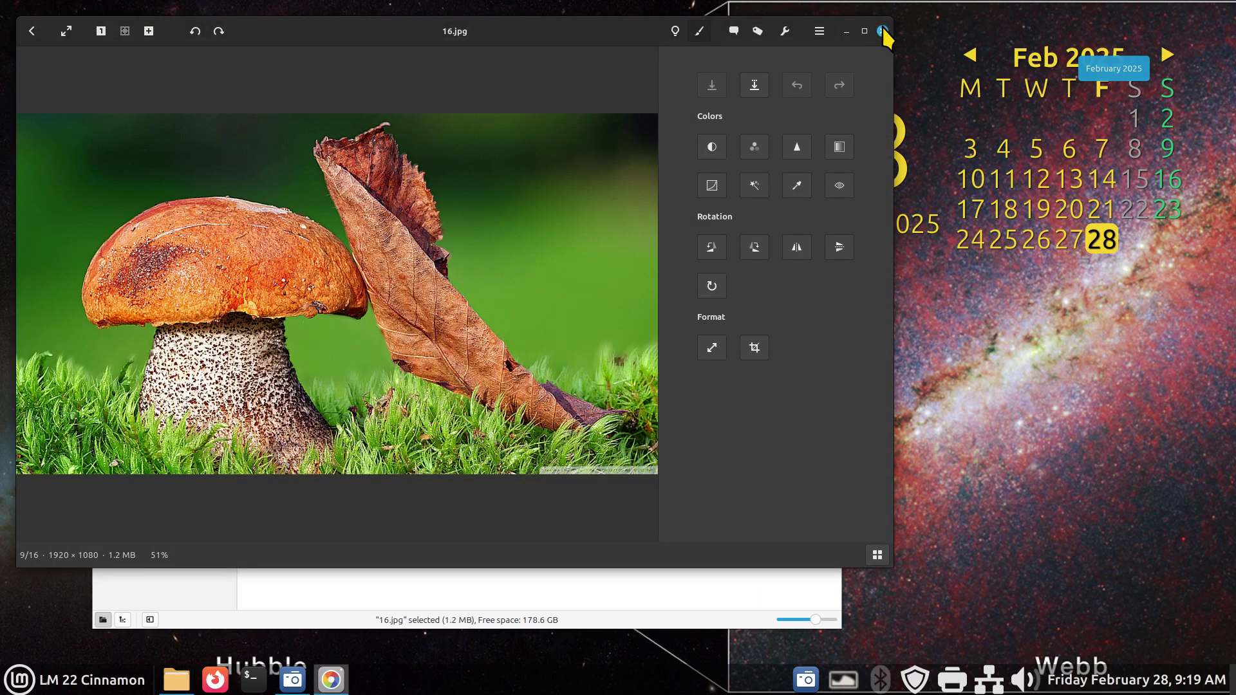
click(882, 30)
double_click(490, 269)
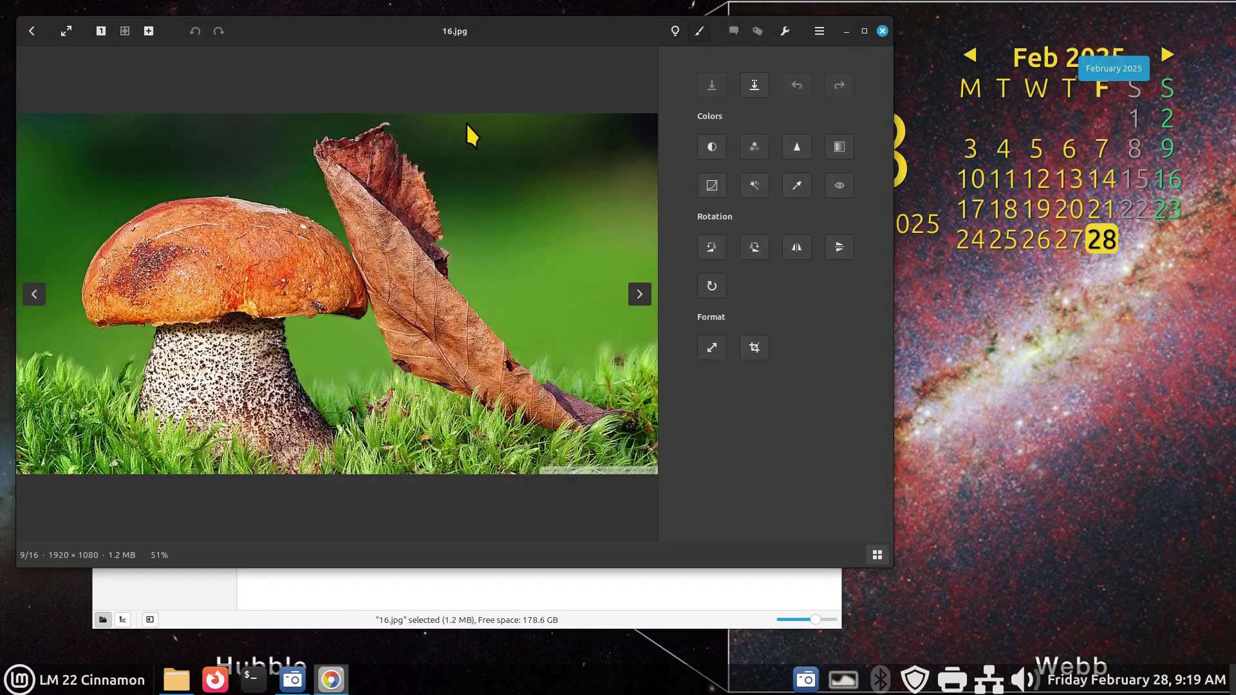
click(882, 31)
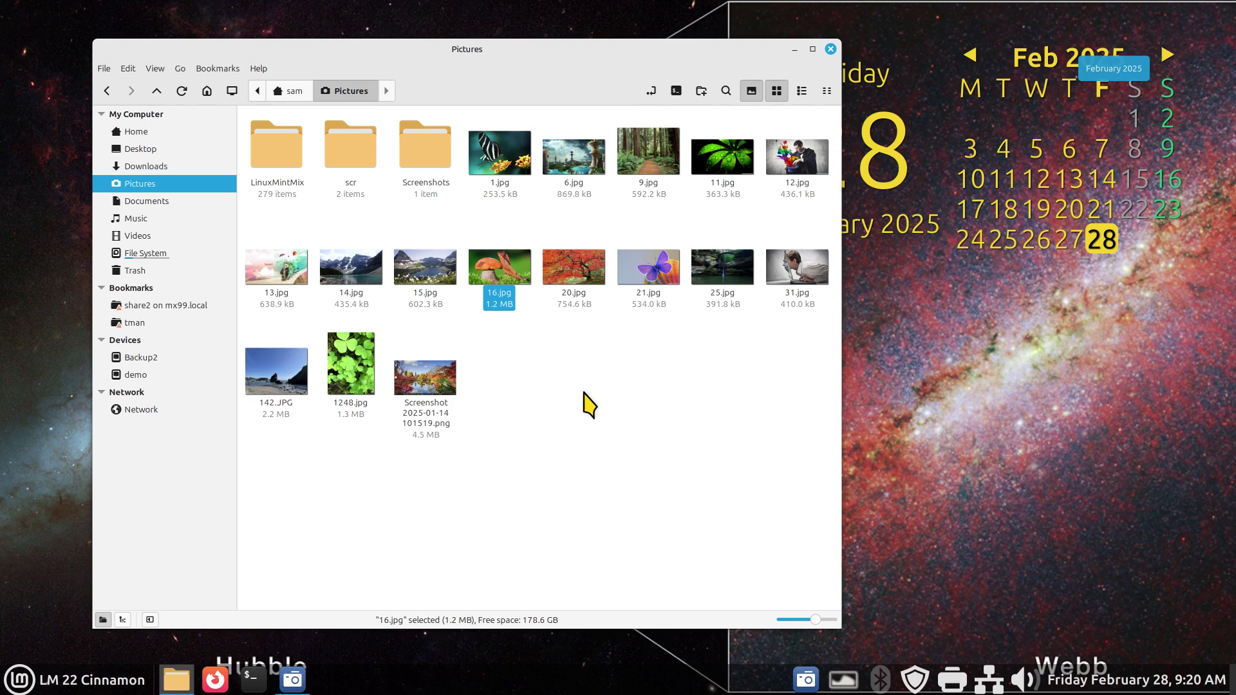
Set Image Viewer as the default JPEG application and open 16.jpg with it
right_click(493, 263)
mouse_move(532, 291)
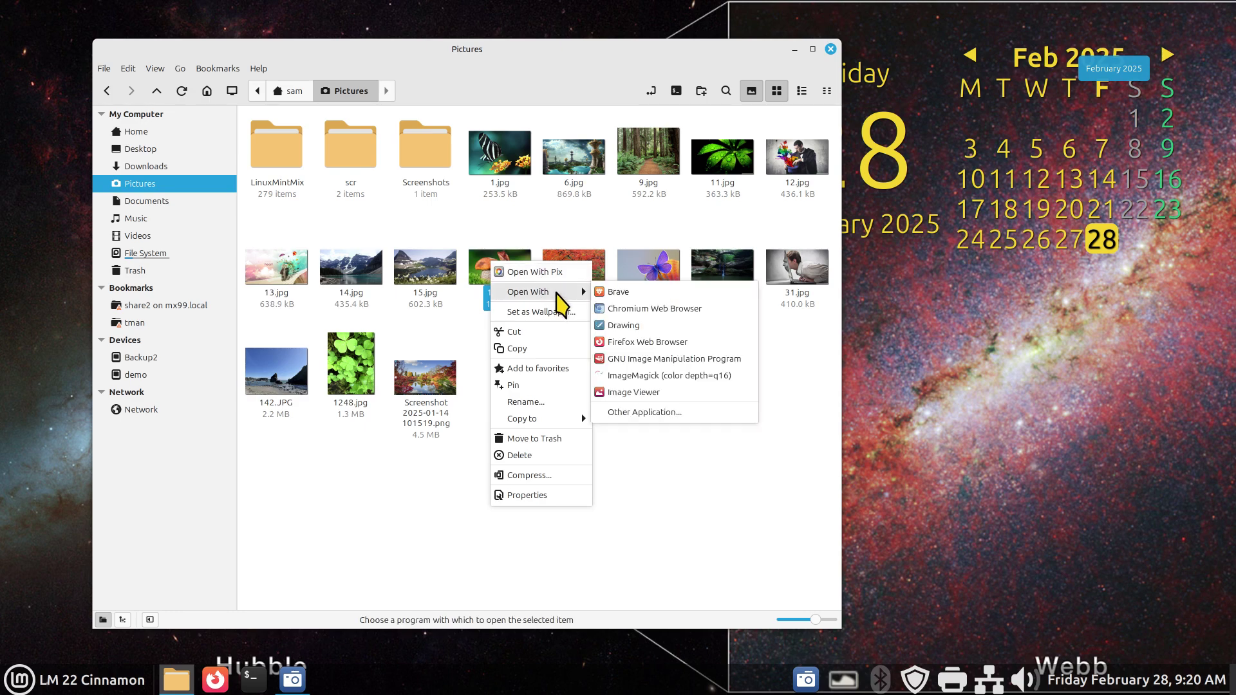
click(641, 413)
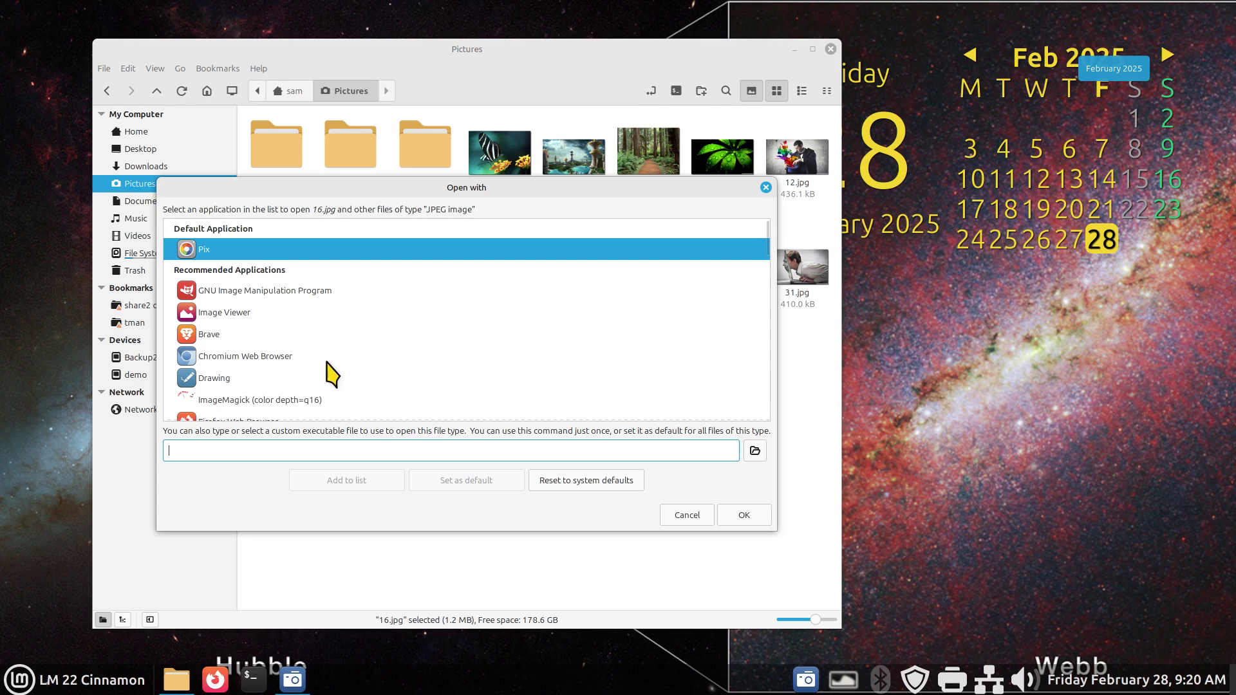
click(583, 480)
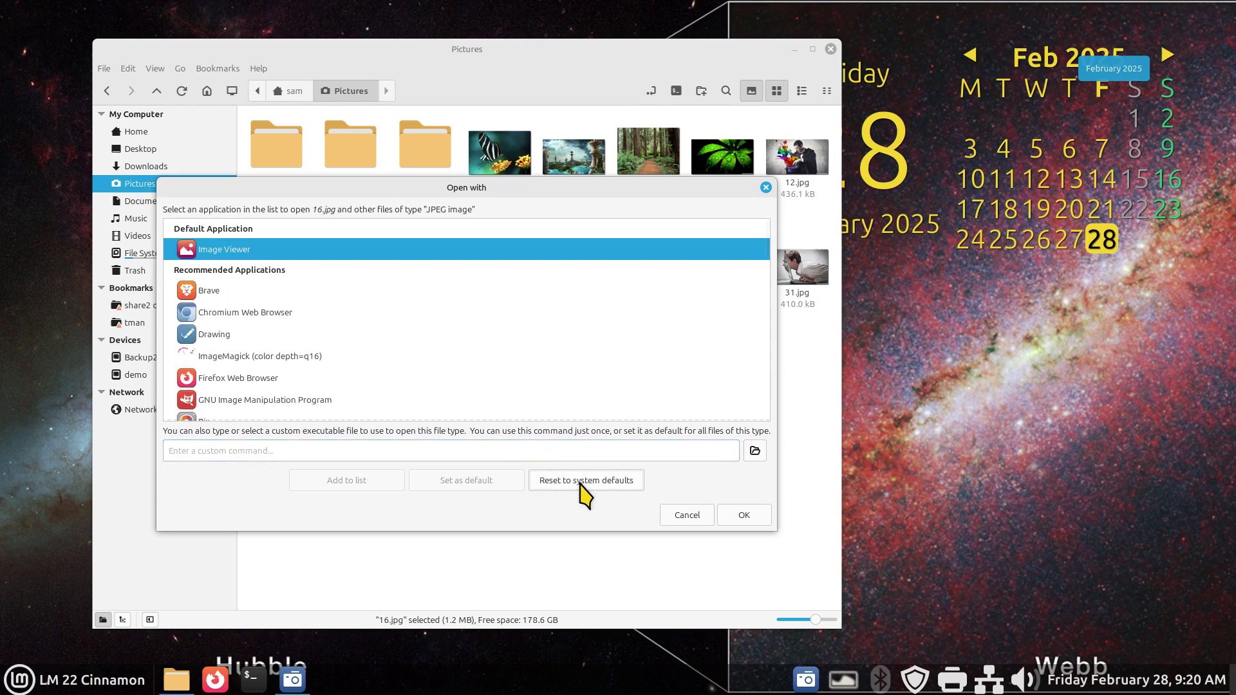
click(758, 516)
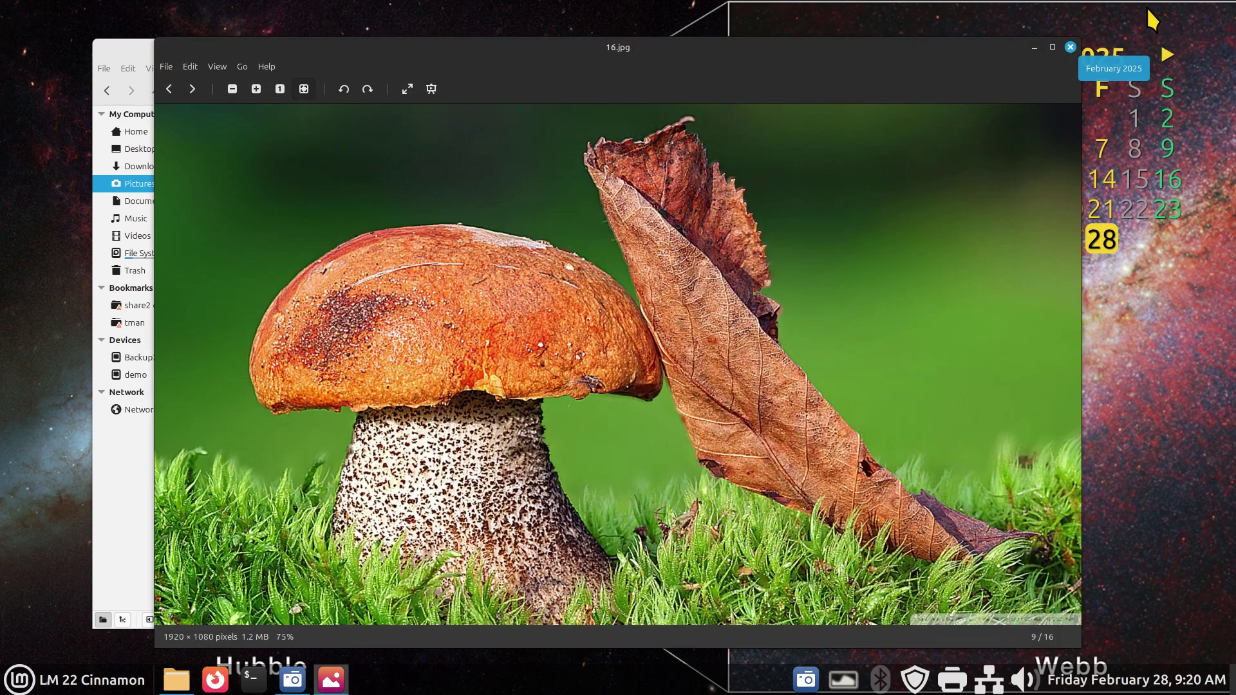
Check Xviewer's About version, then close the viewer
click(268, 67)
click(281, 104)
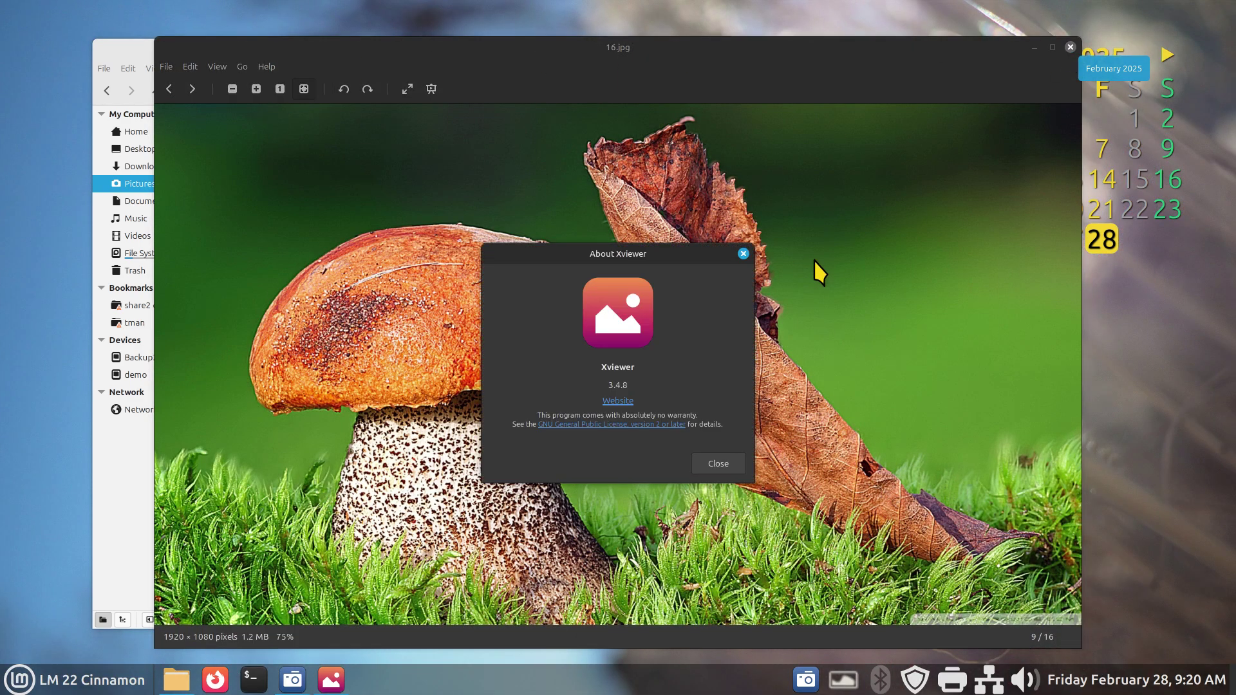
click(744, 255)
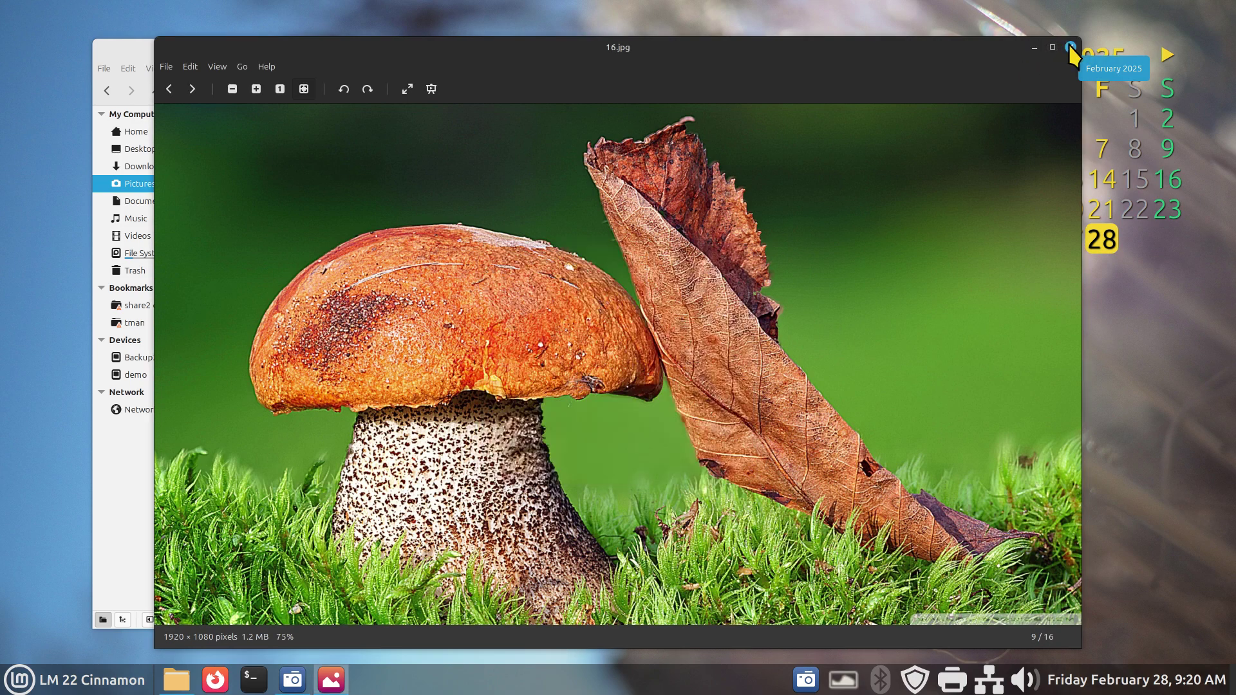
click(1069, 47)
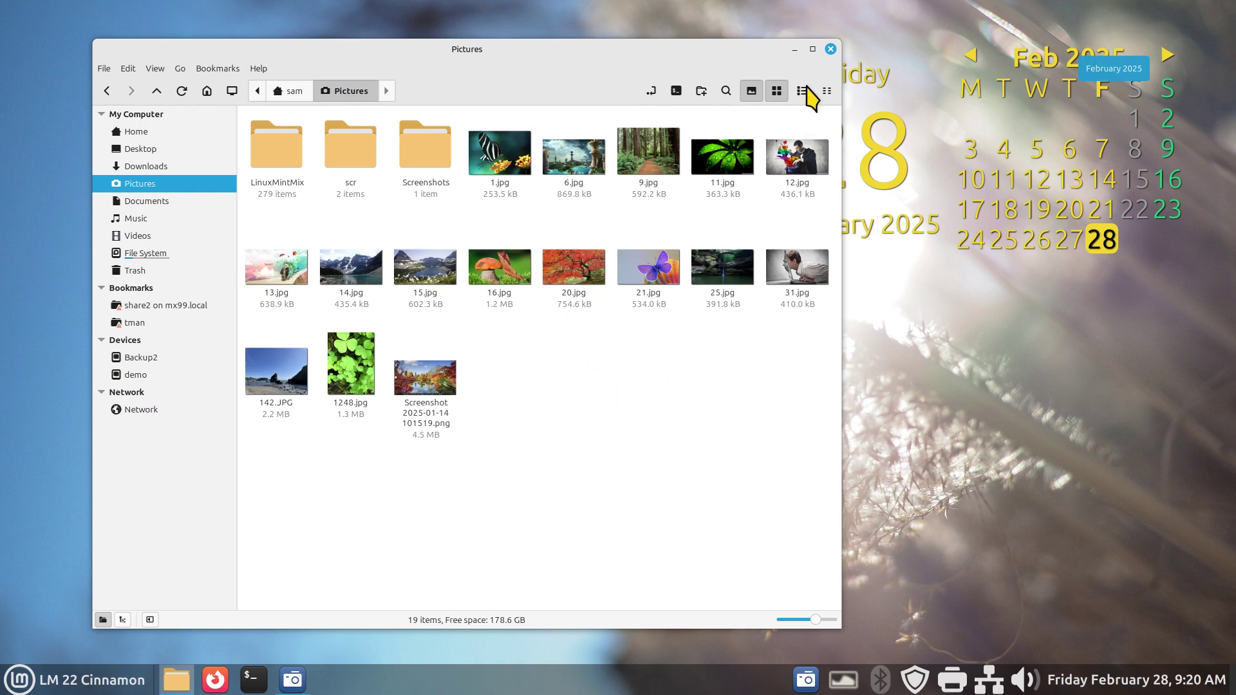
Close Nemo and open Preferred Applications in System Settings
click(831, 50)
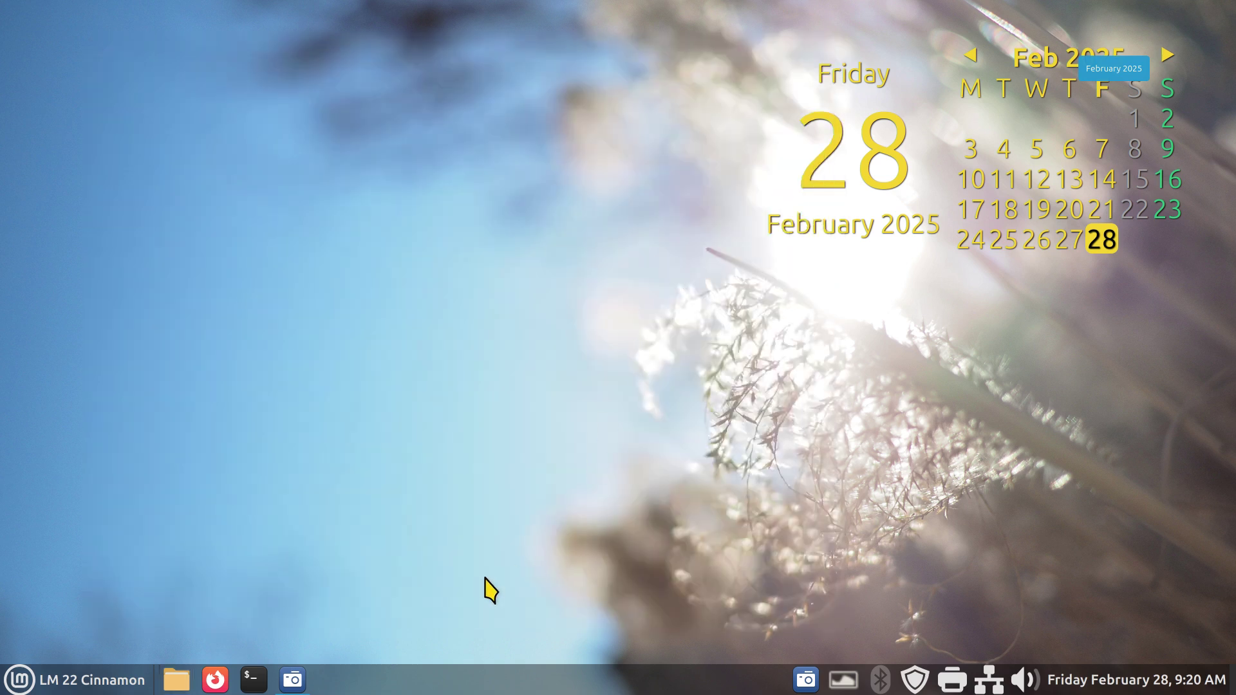
click(58, 681)
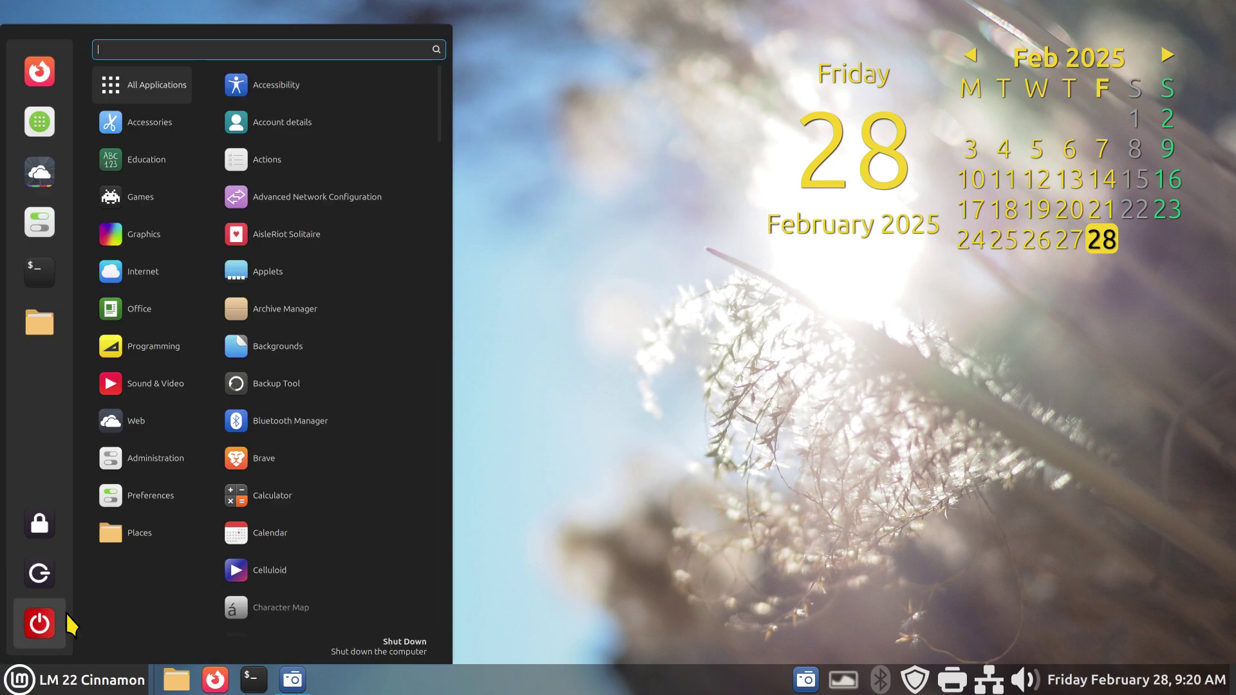
click(48, 244)
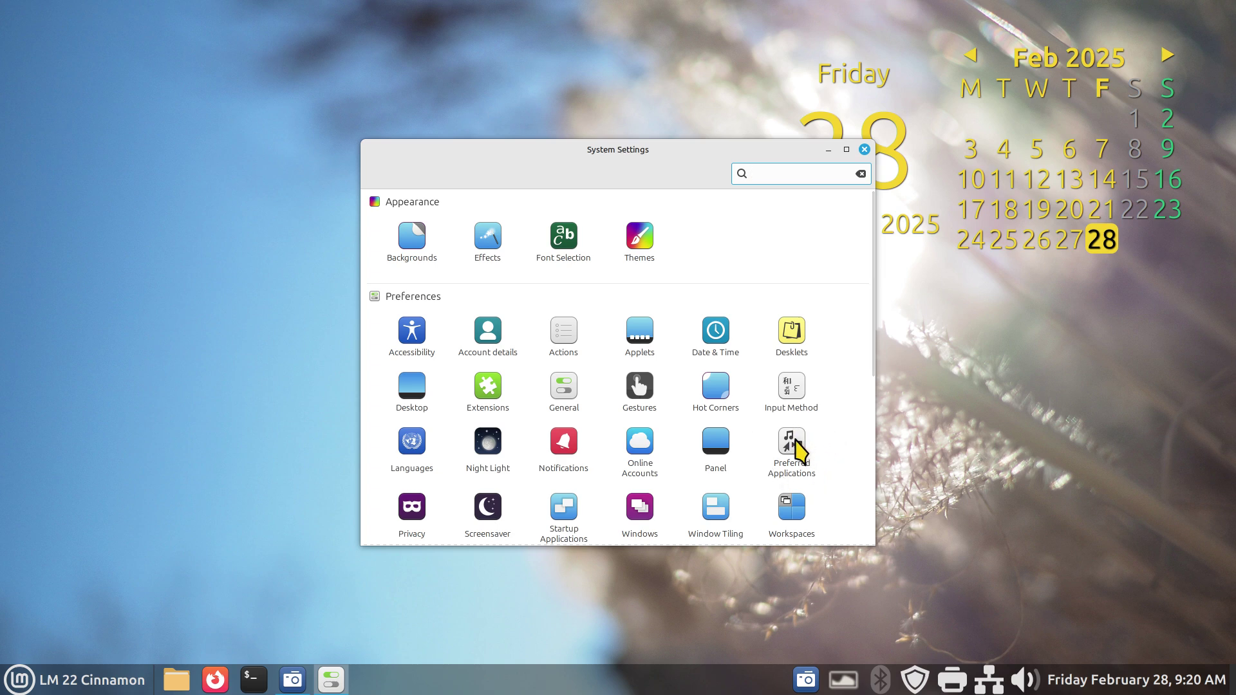
click(800, 443)
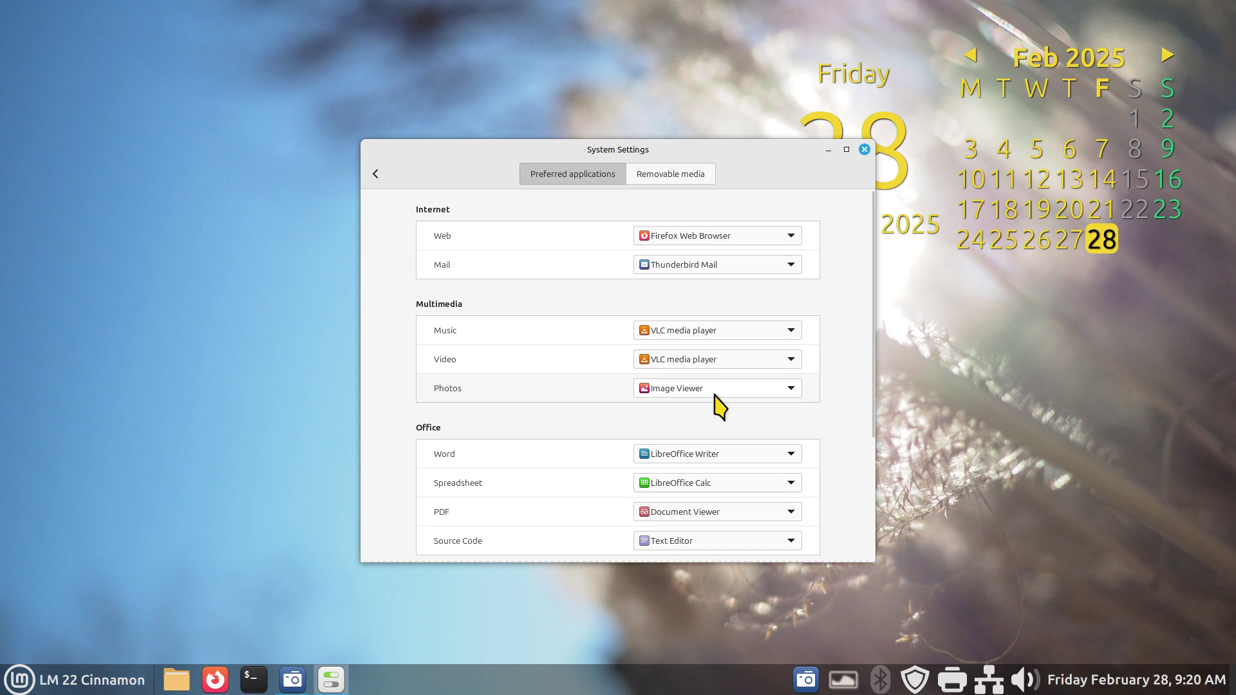
Review Music and Video (VLC media player) and Photos (Image Viewer), keeping all three
click(695, 332)
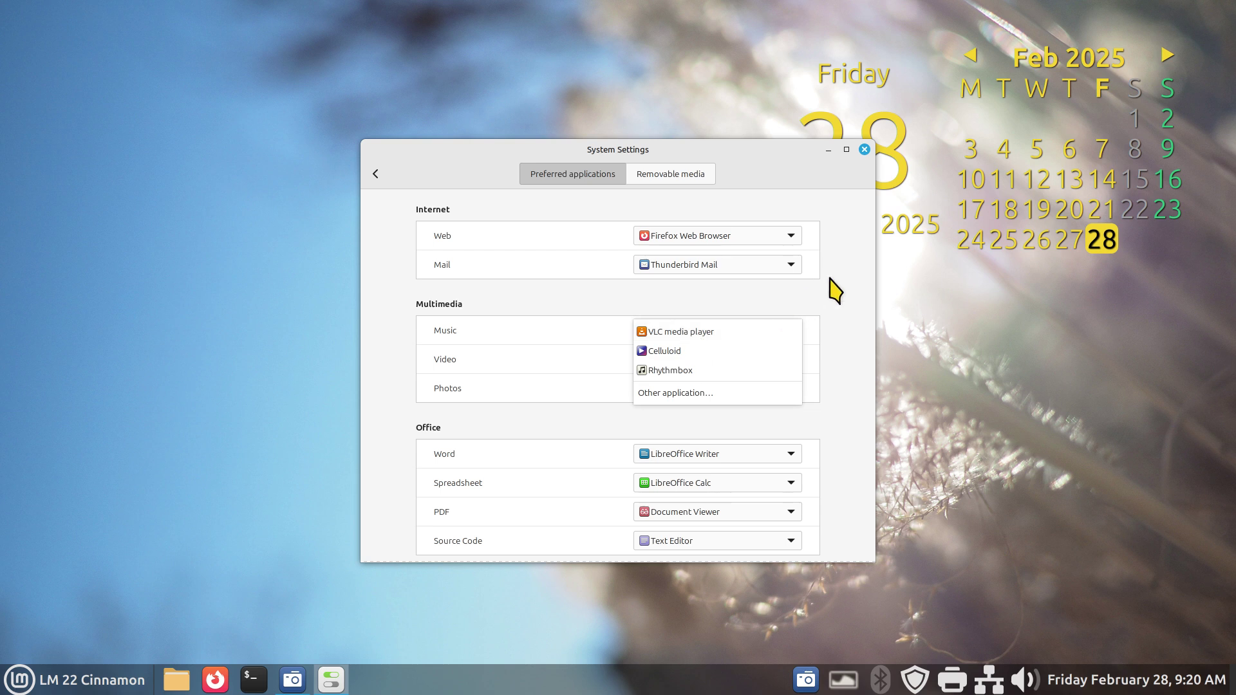
click(830, 278)
click(690, 362)
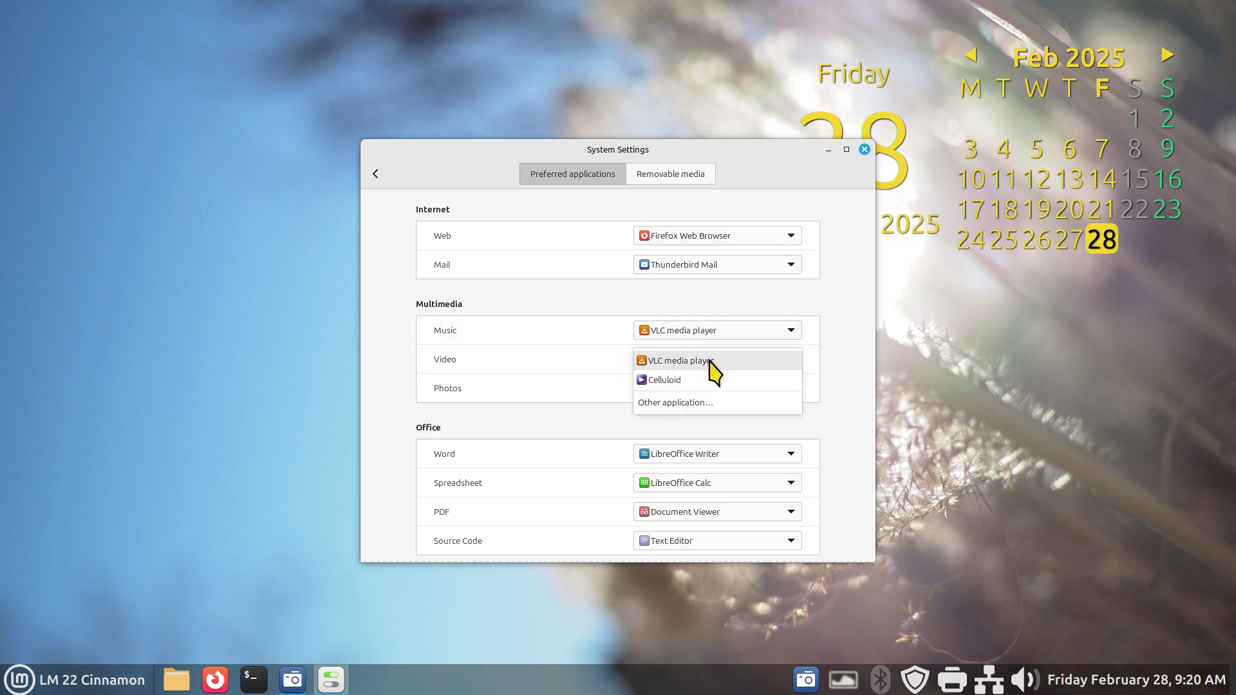
click(848, 353)
click(759, 388)
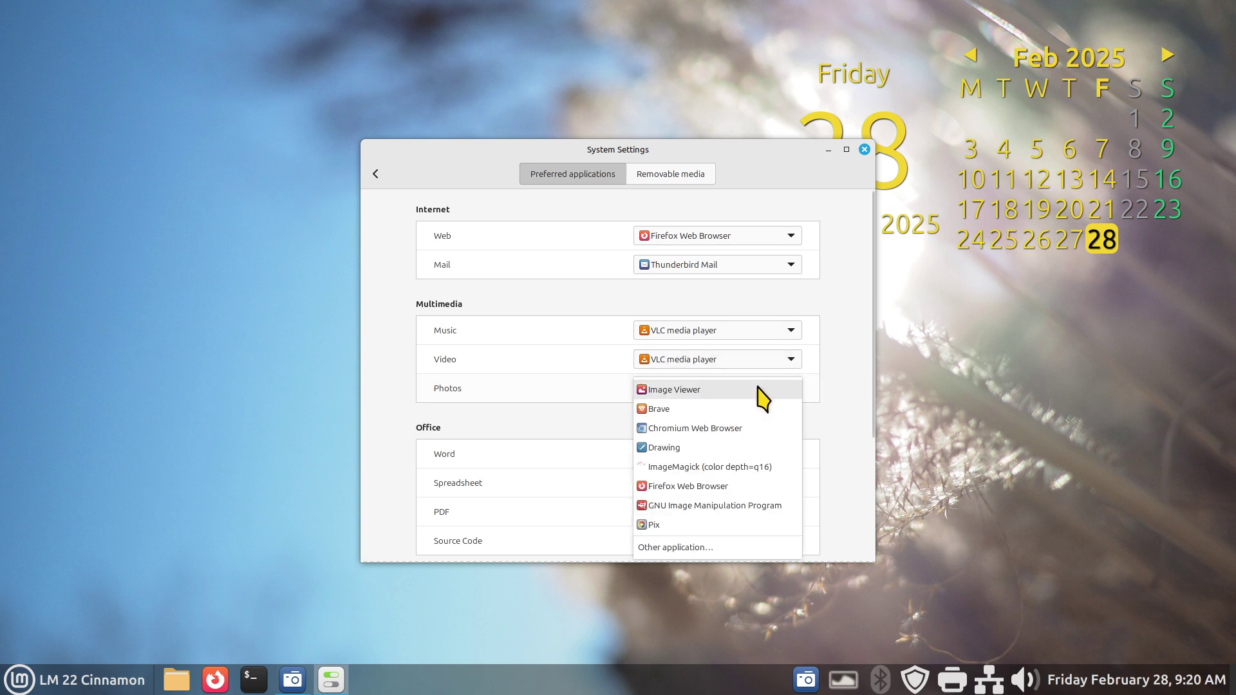
click(758, 389)
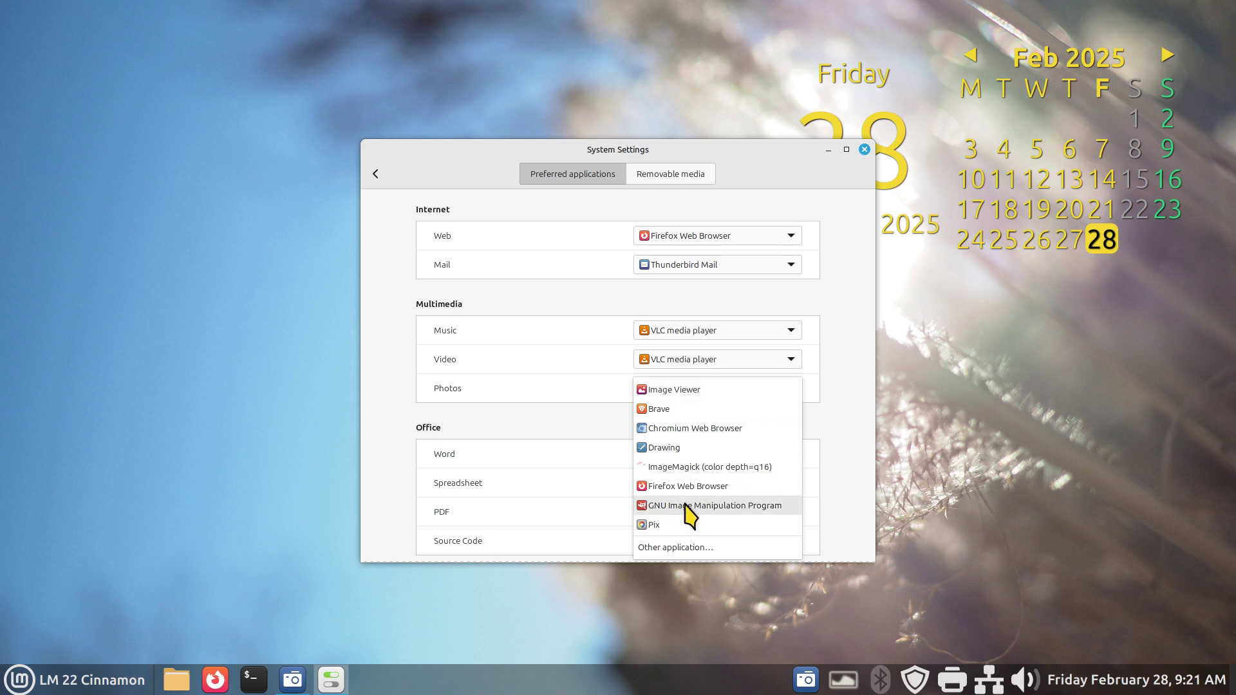
click(856, 429)
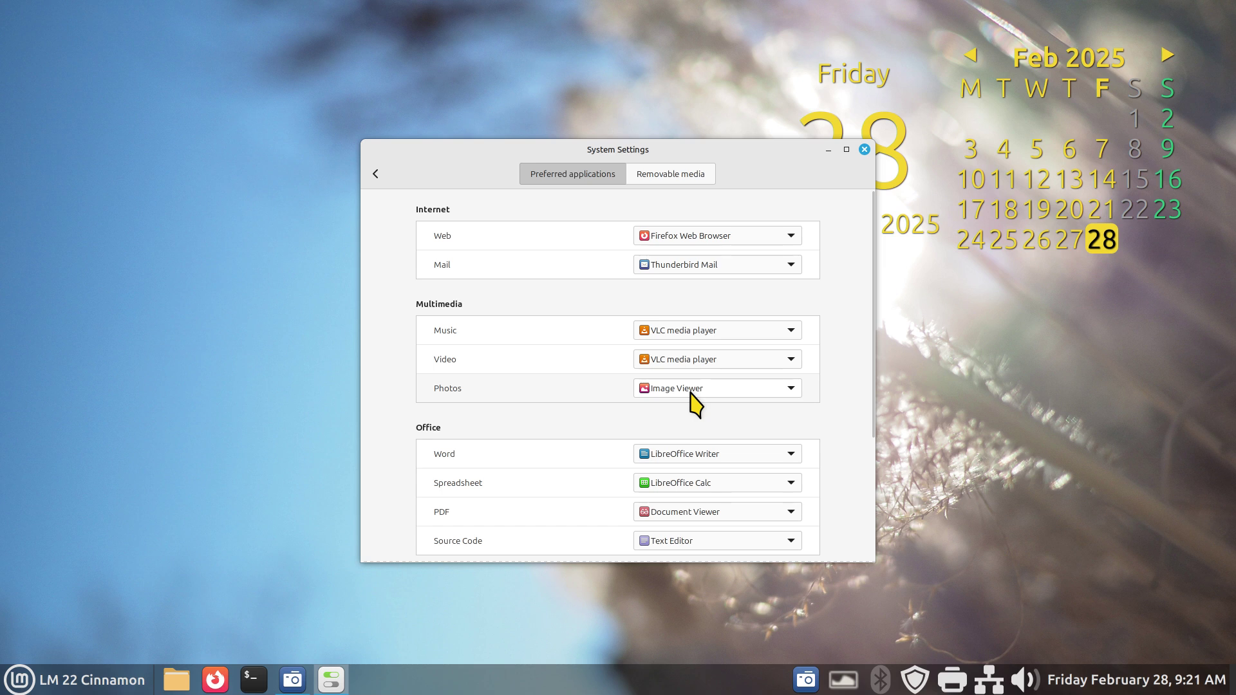
Move the settings window, keeping LibreOffice Writer for Word and Document Viewer for PDF
drag(752, 158, 638, 73)
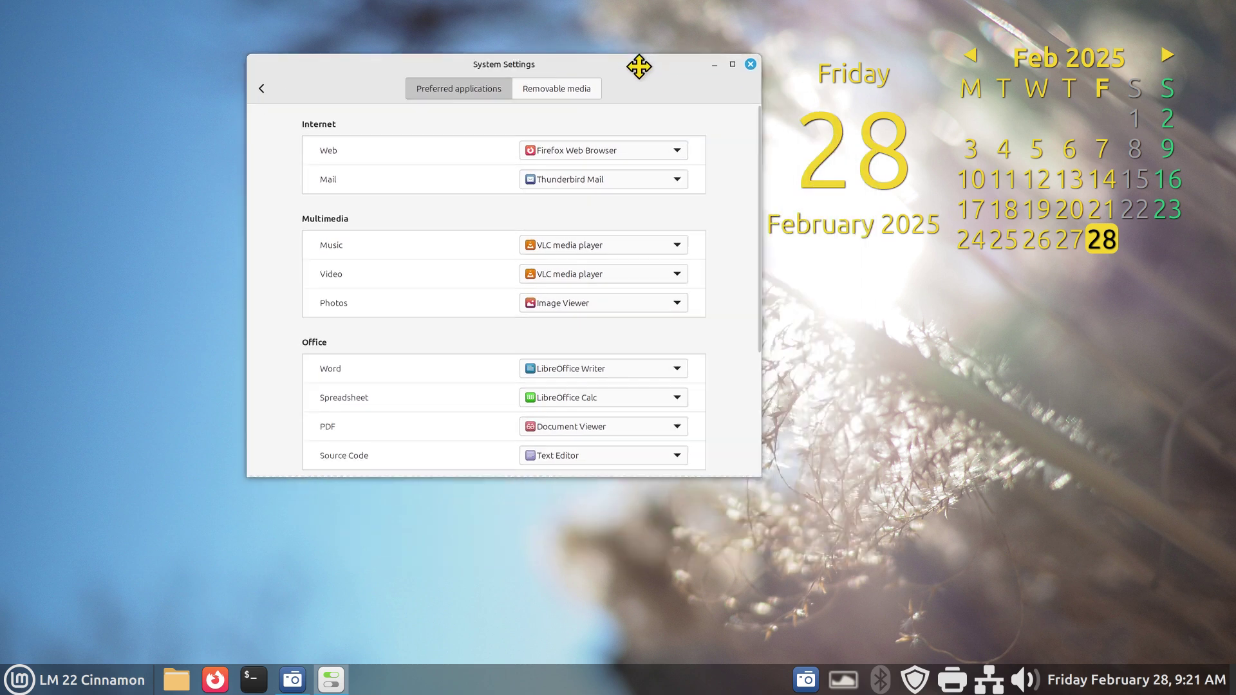
drag(761, 281, 765, 356)
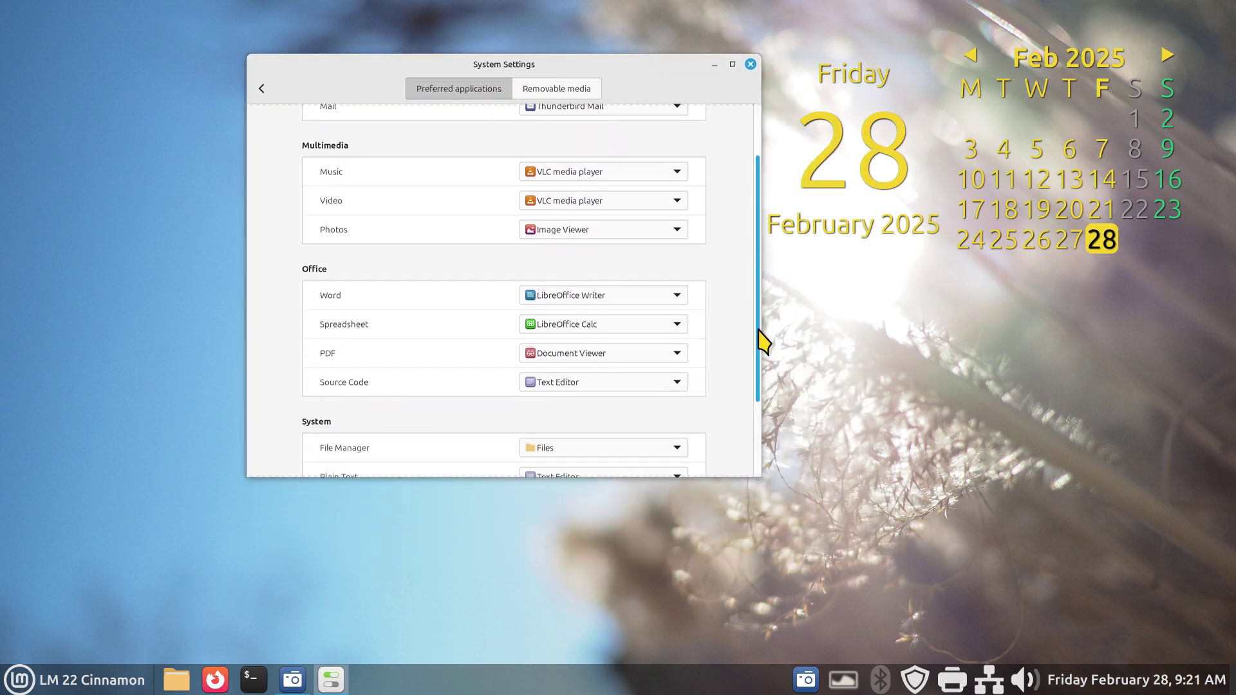
click(579, 270)
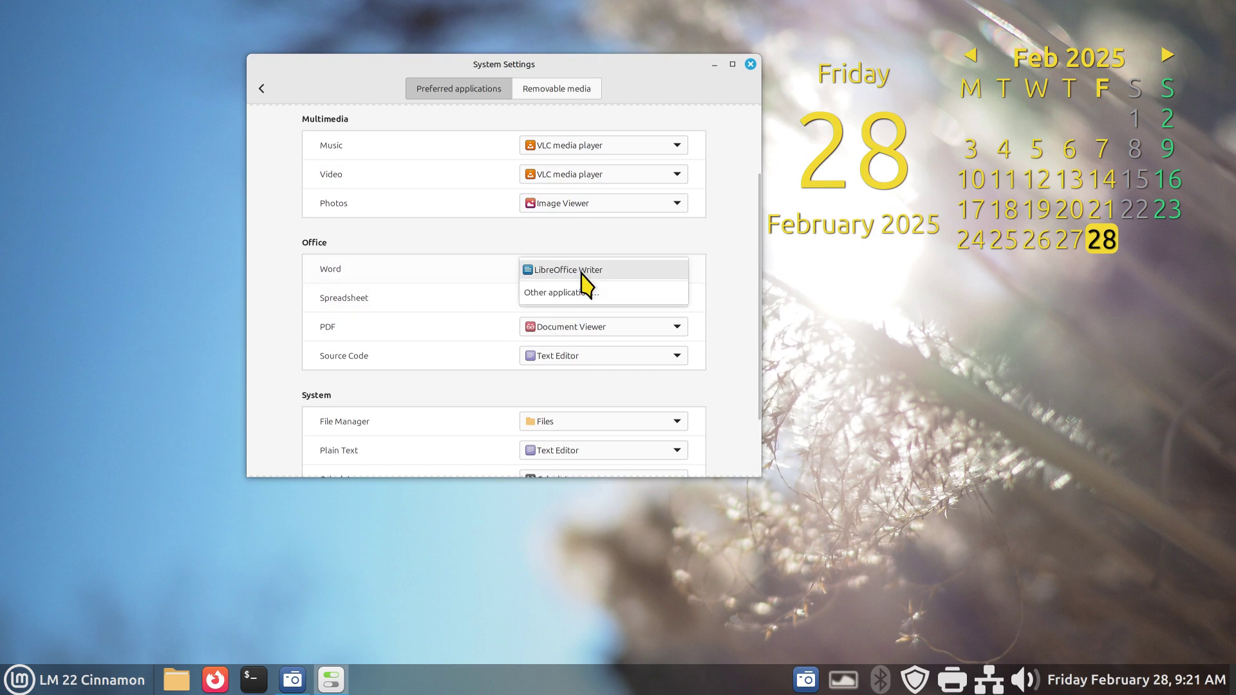
click(581, 272)
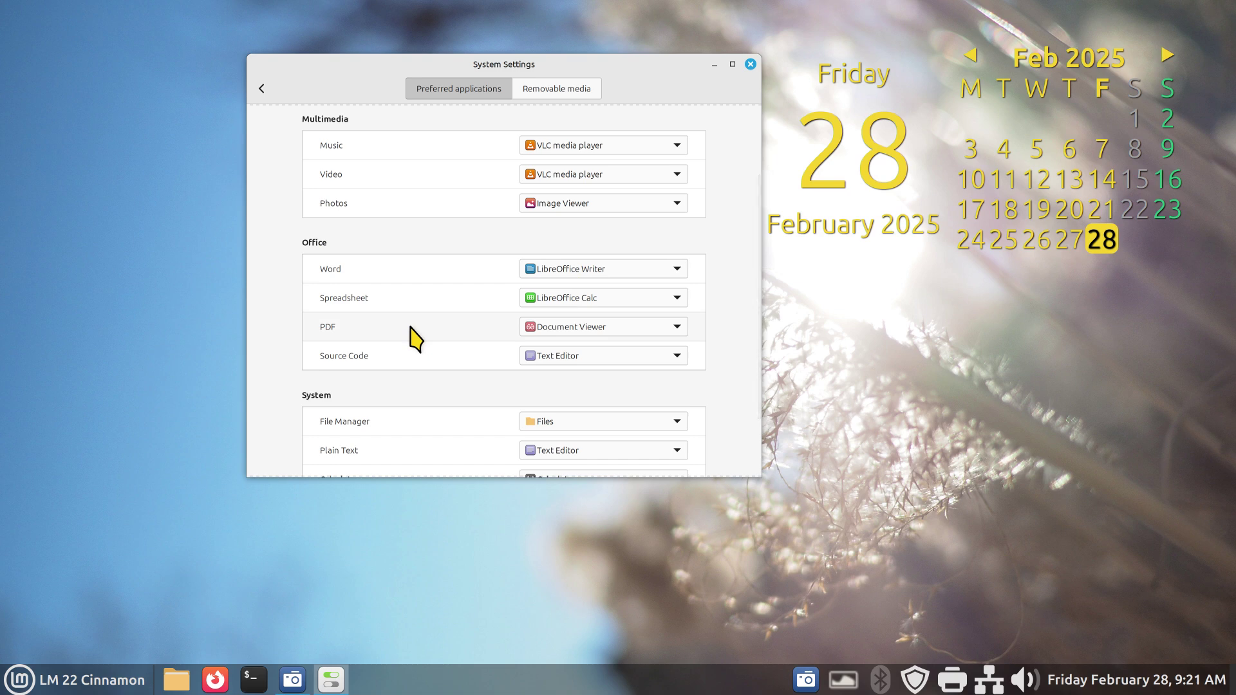
click(581, 329)
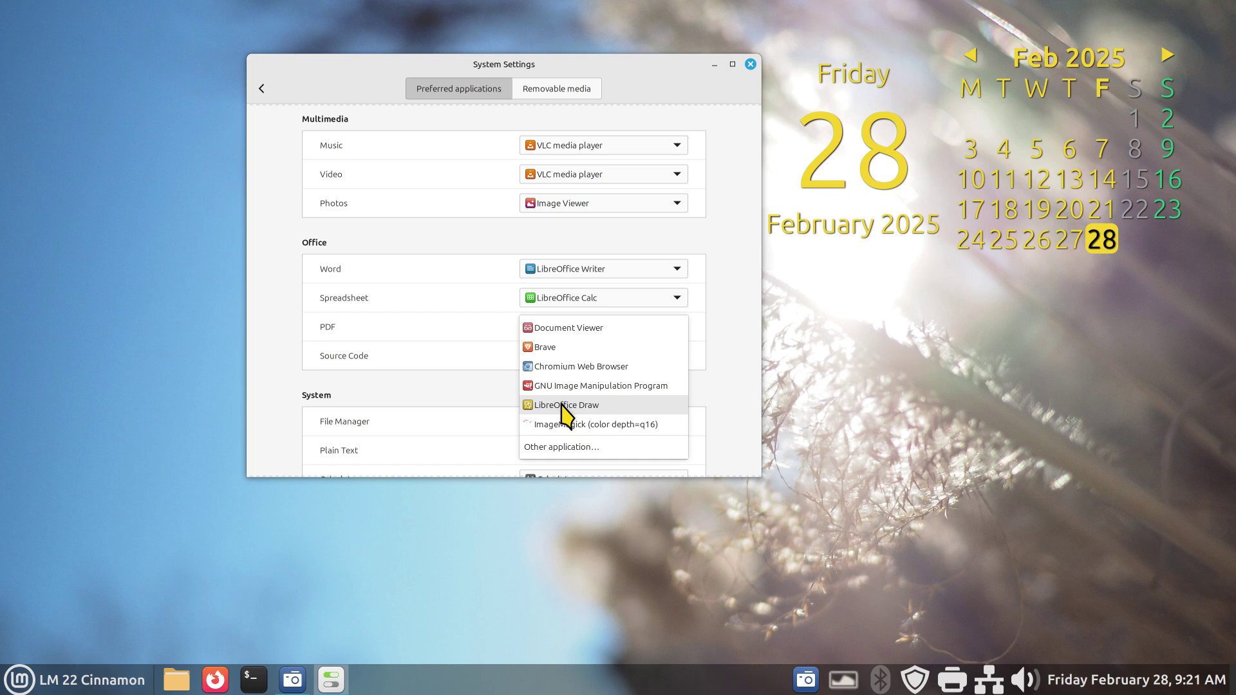
click(480, 405)
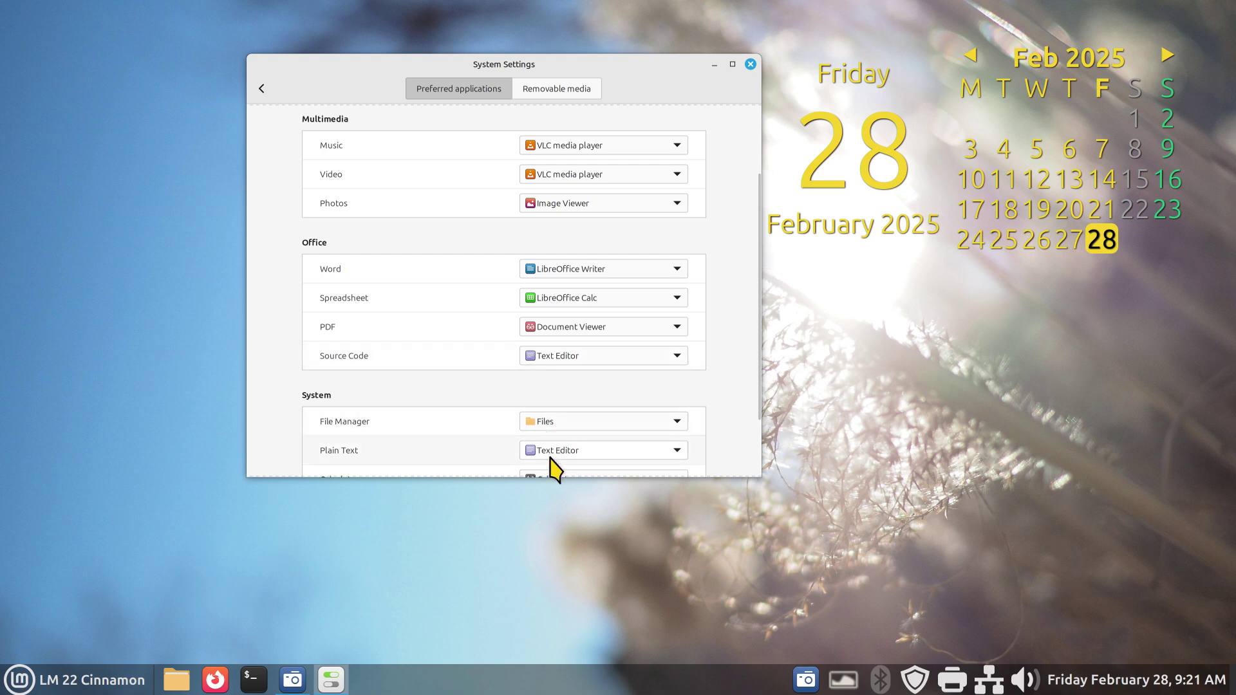
Keep Text Editor for Source Code and Plain Text, and Calculator unchanged
click(578, 355)
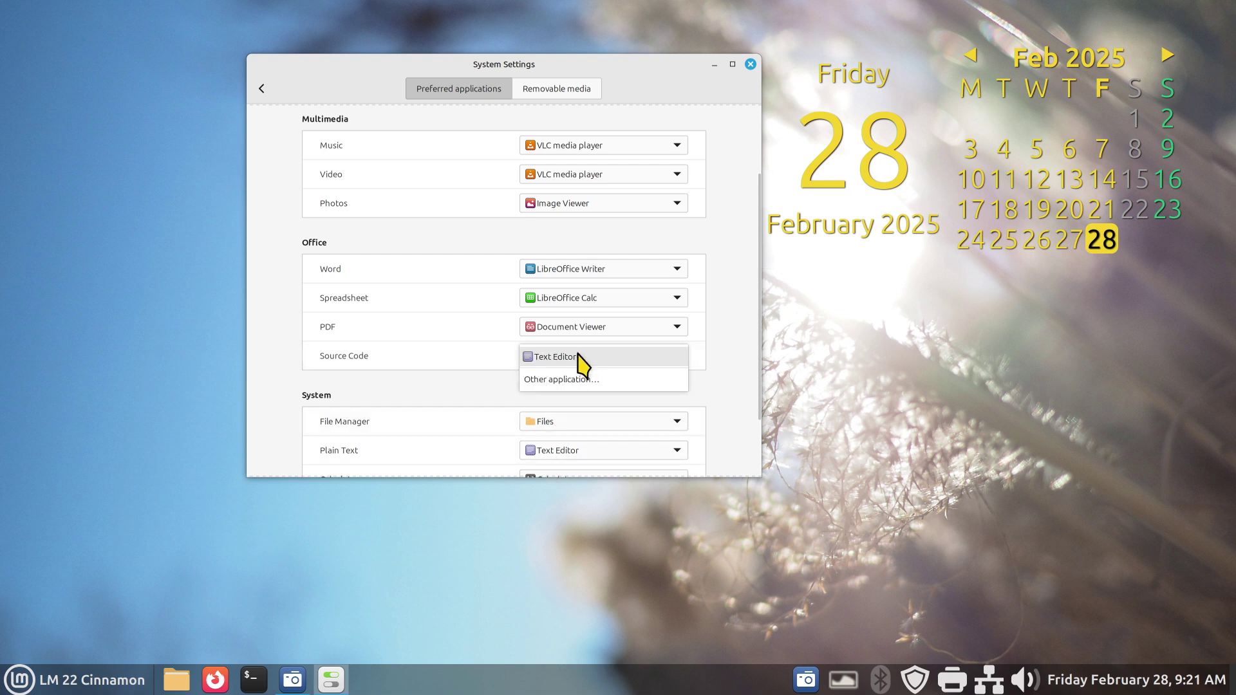
click(579, 357)
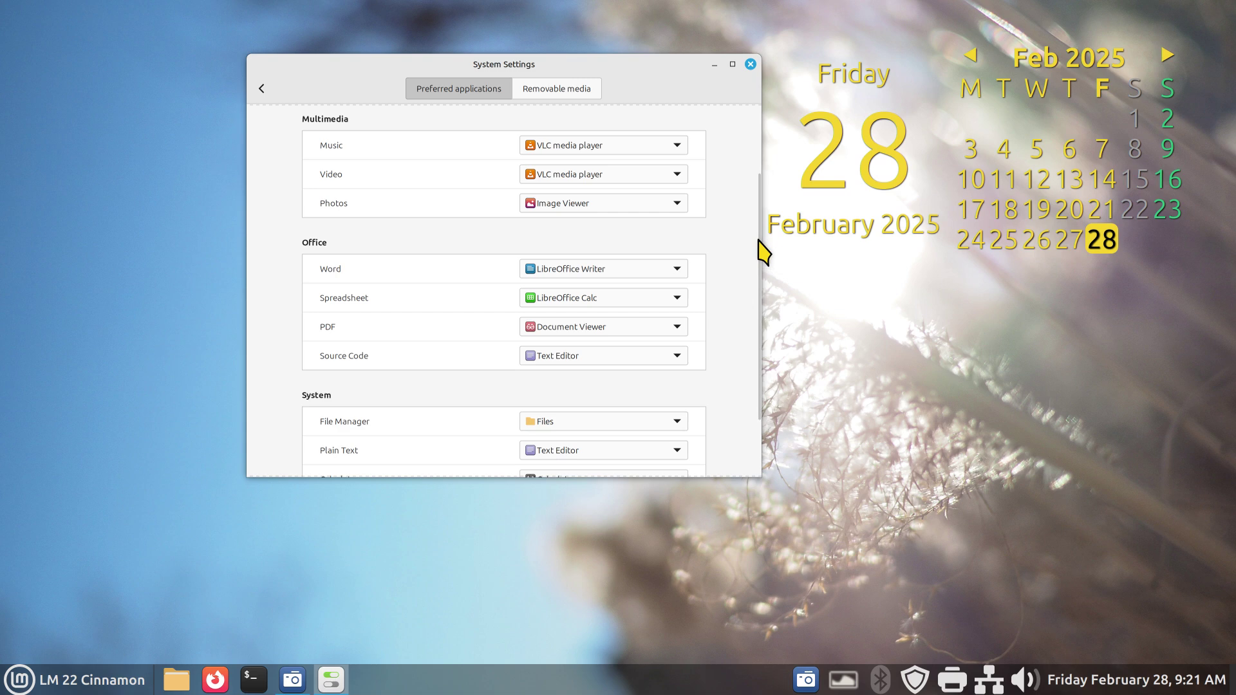
drag(758, 349, 760, 414)
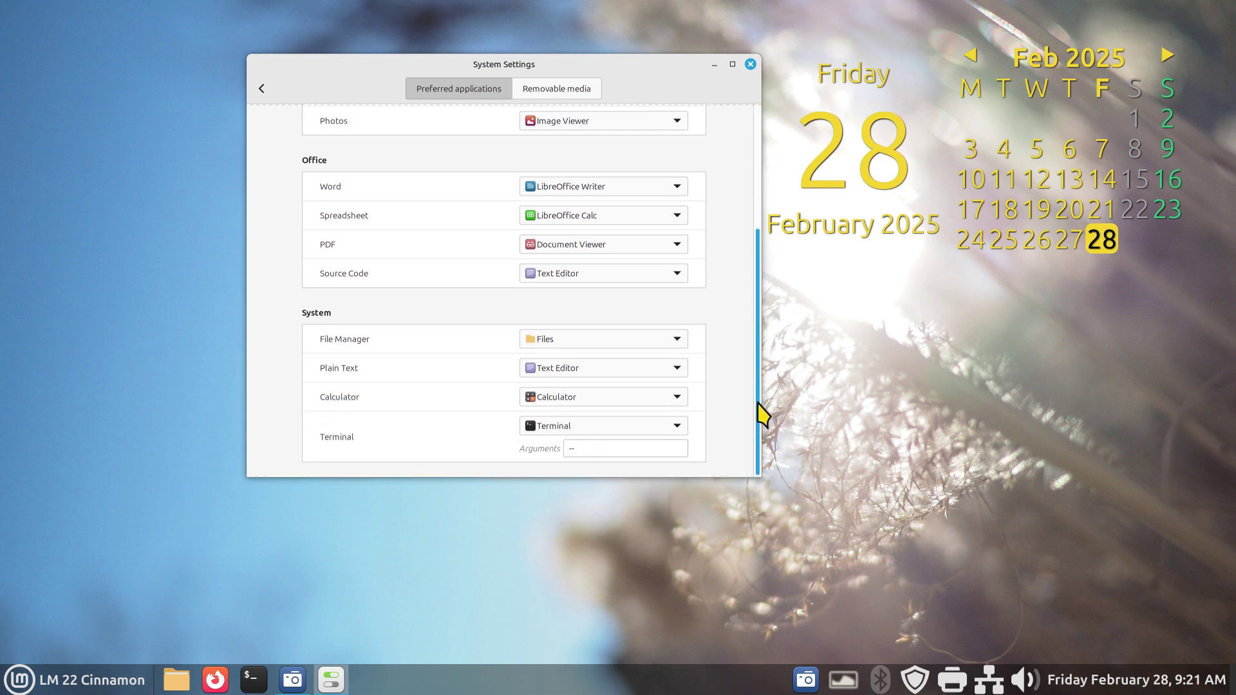
click(649, 374)
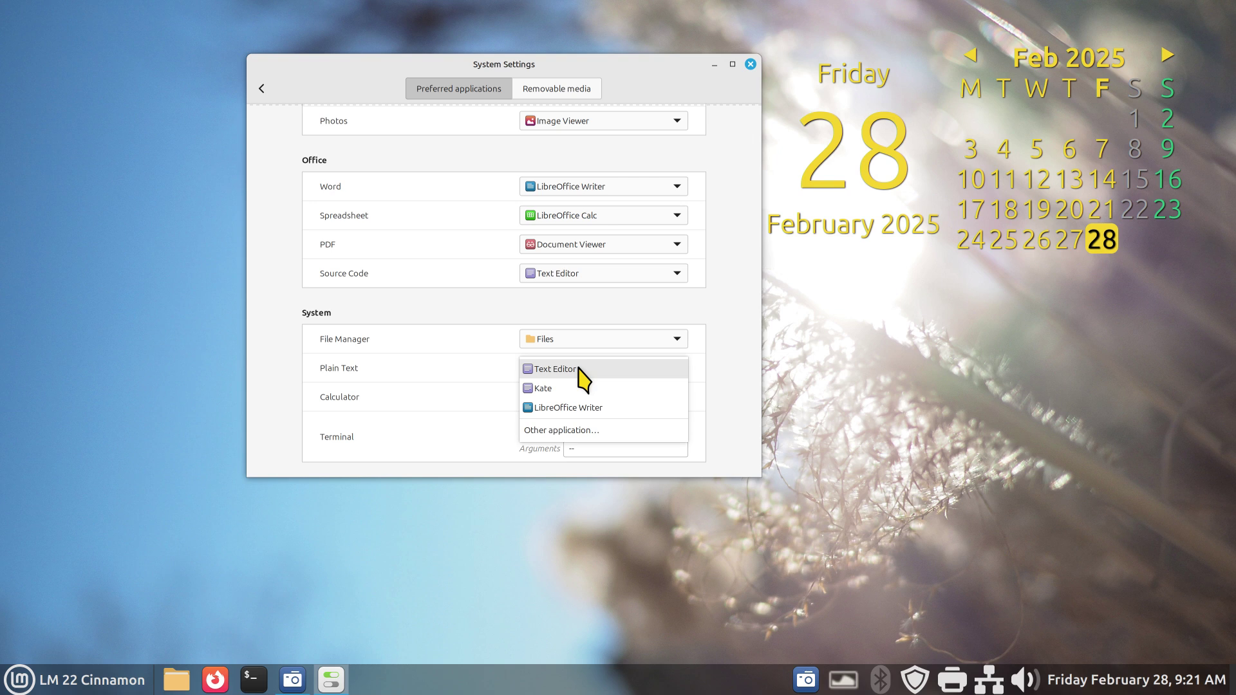
click(745, 320)
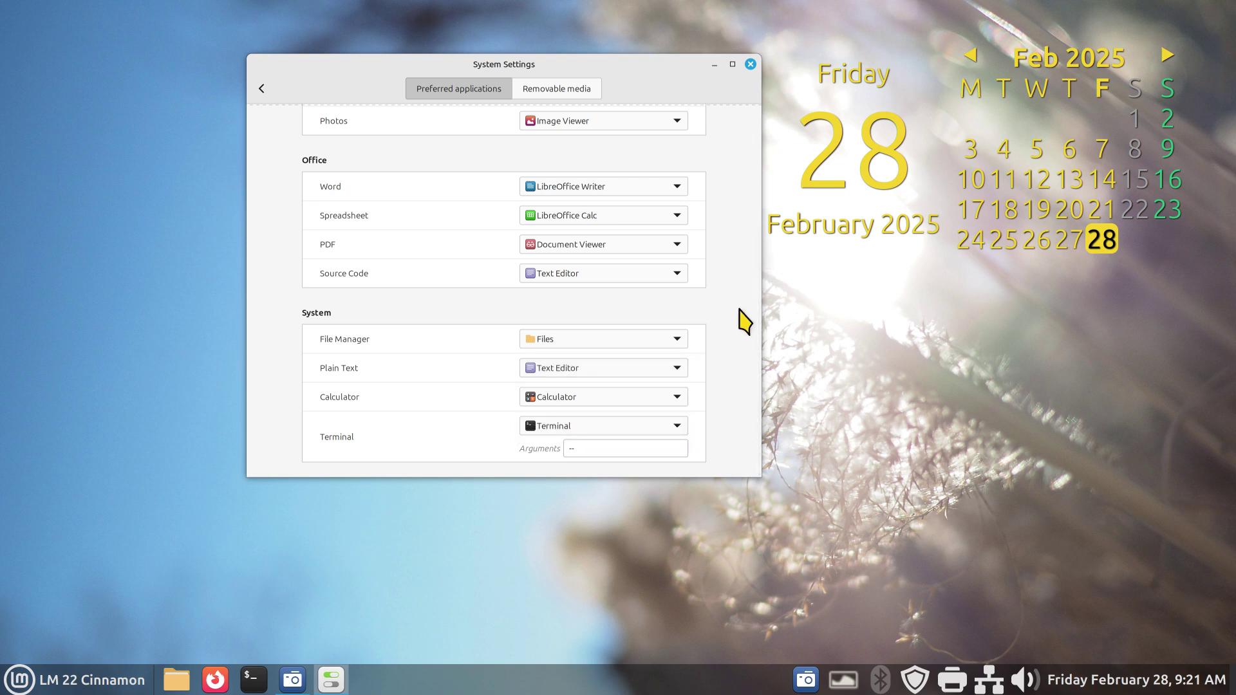
click(677, 397)
click(681, 405)
Review the Terminal default without changing it and scroll back to the top
click(76, 688)
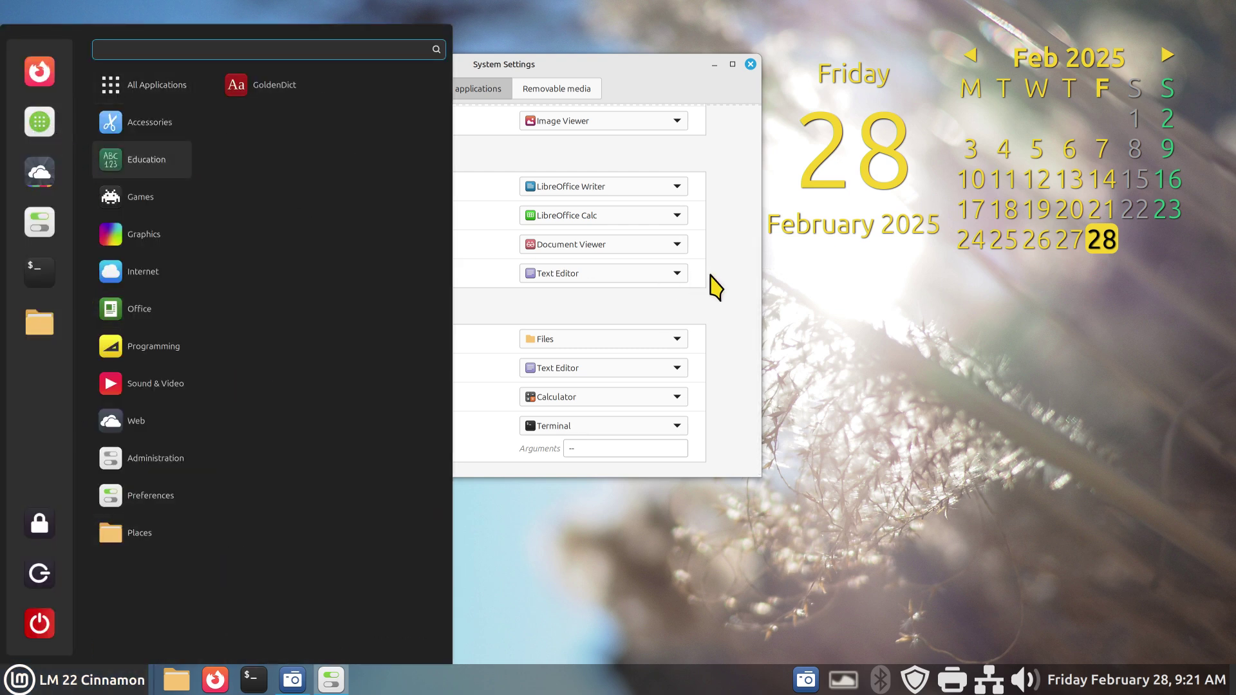
click(636, 395)
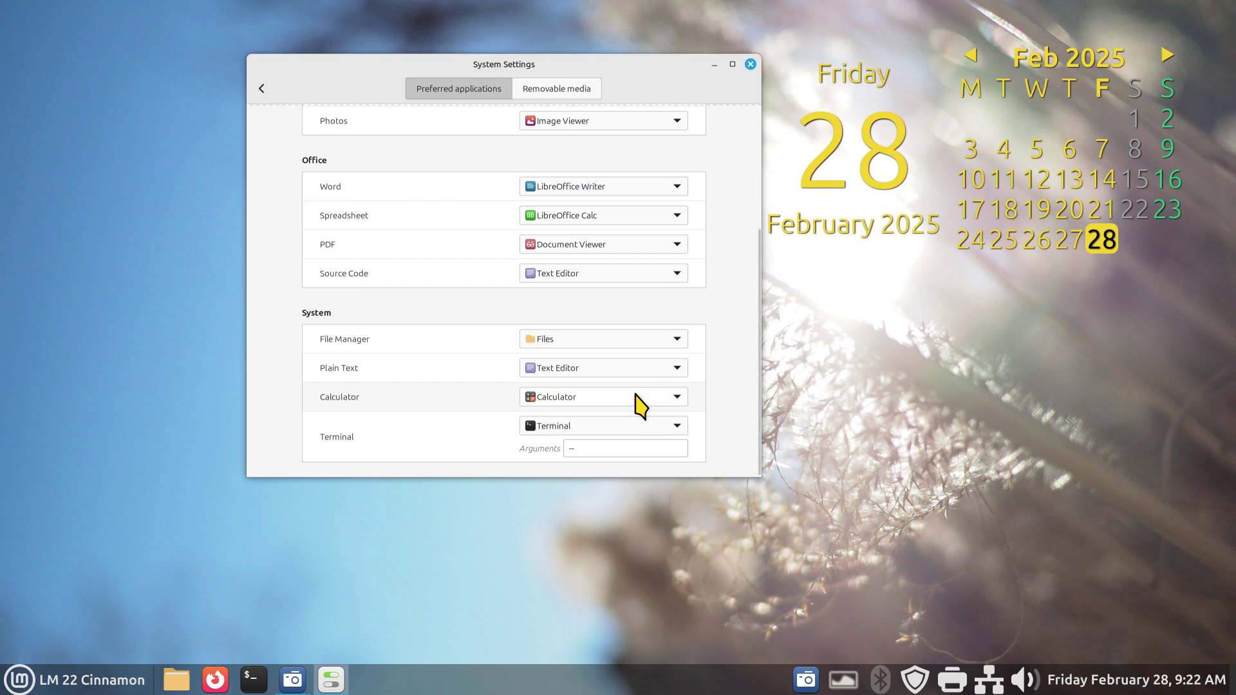
click(663, 422)
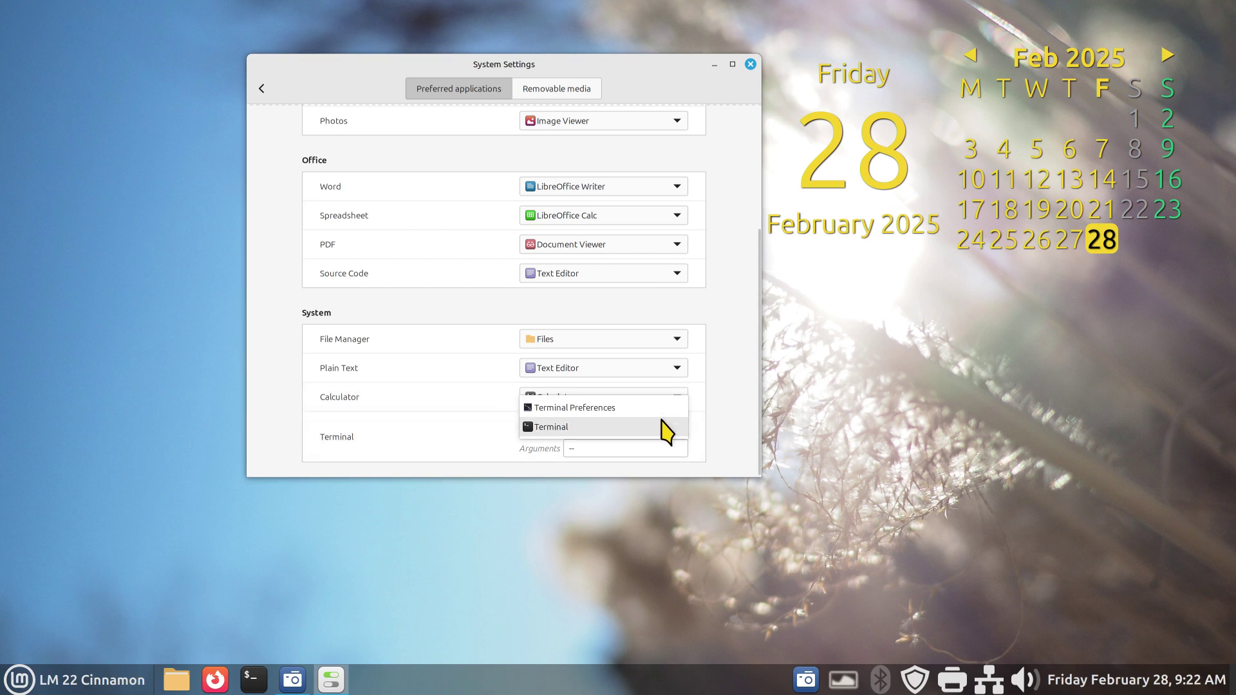
click(726, 380)
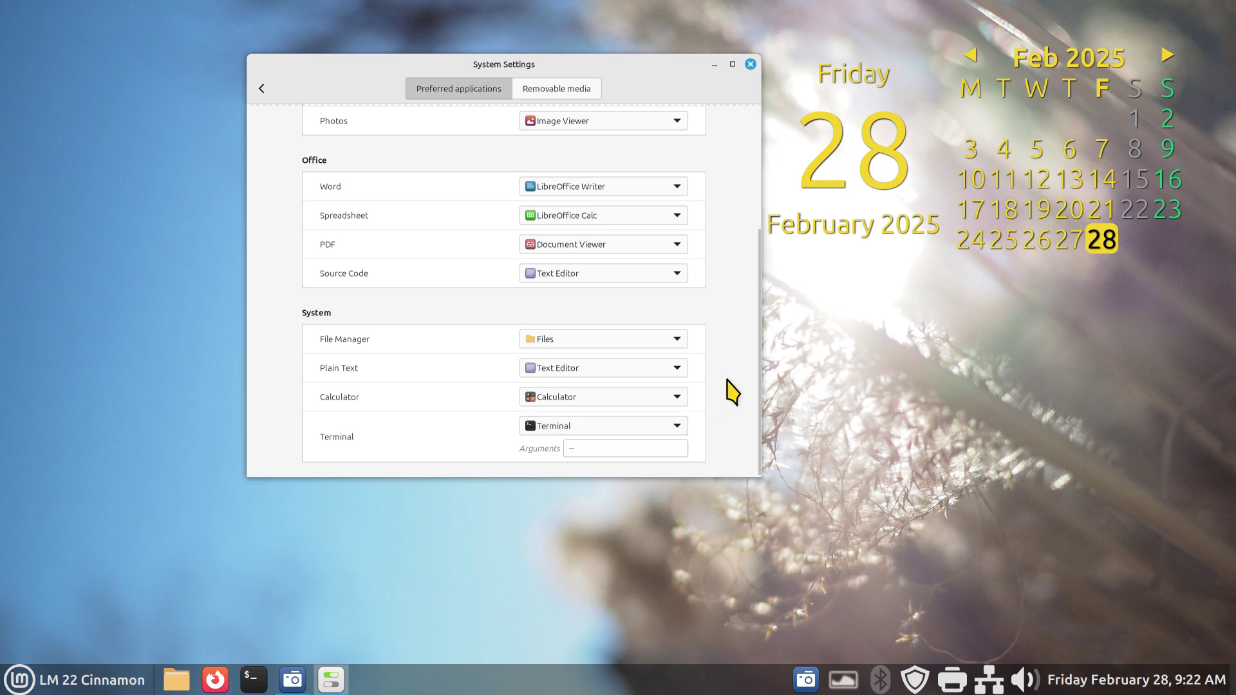
drag(759, 399, 761, 188)
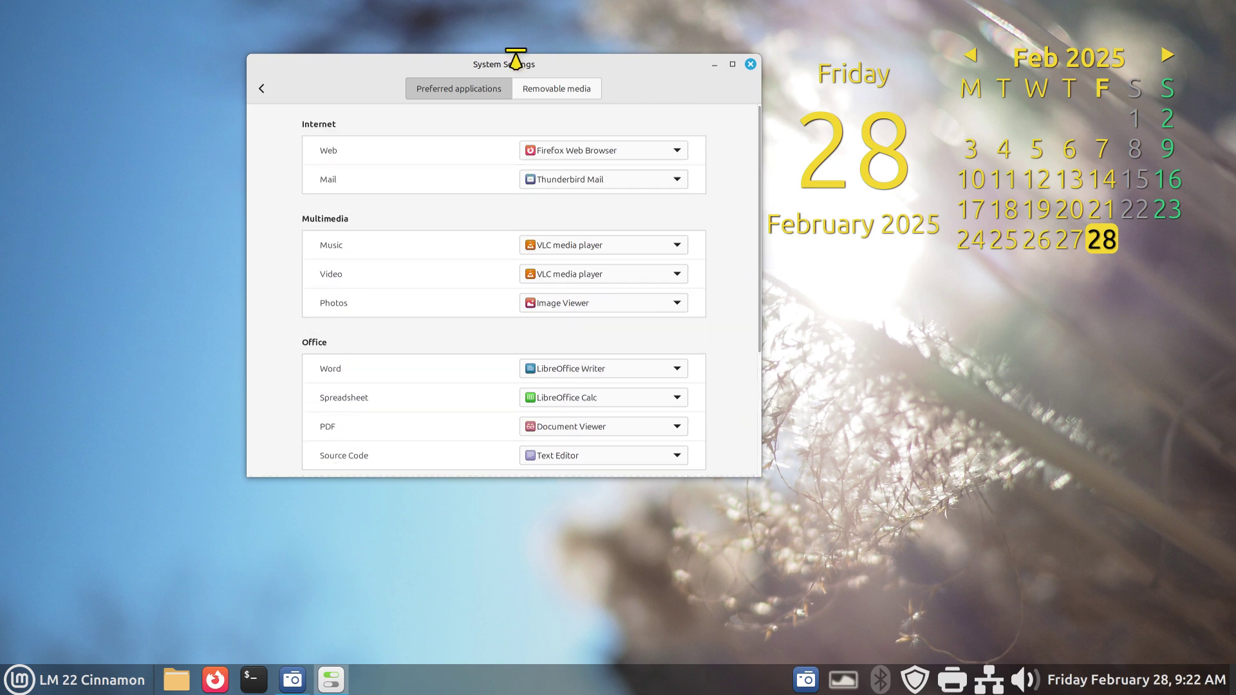
Close System Settings and open the Documents folder in Nemo
click(261, 89)
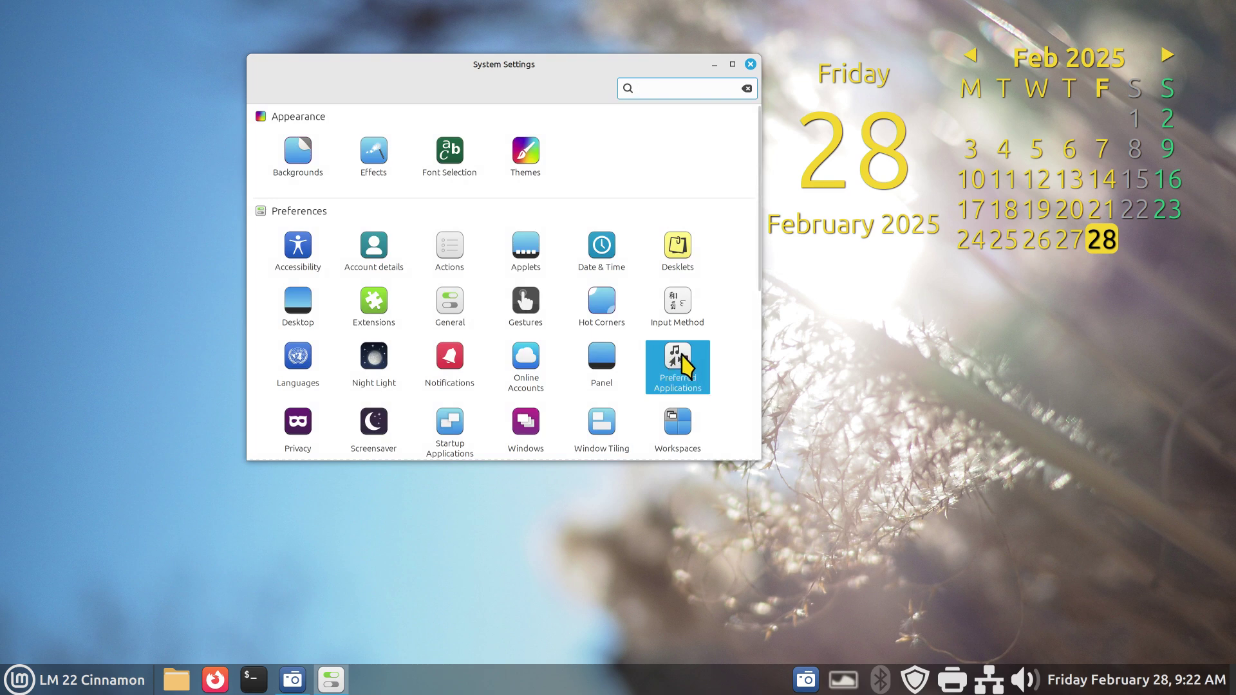
click(750, 65)
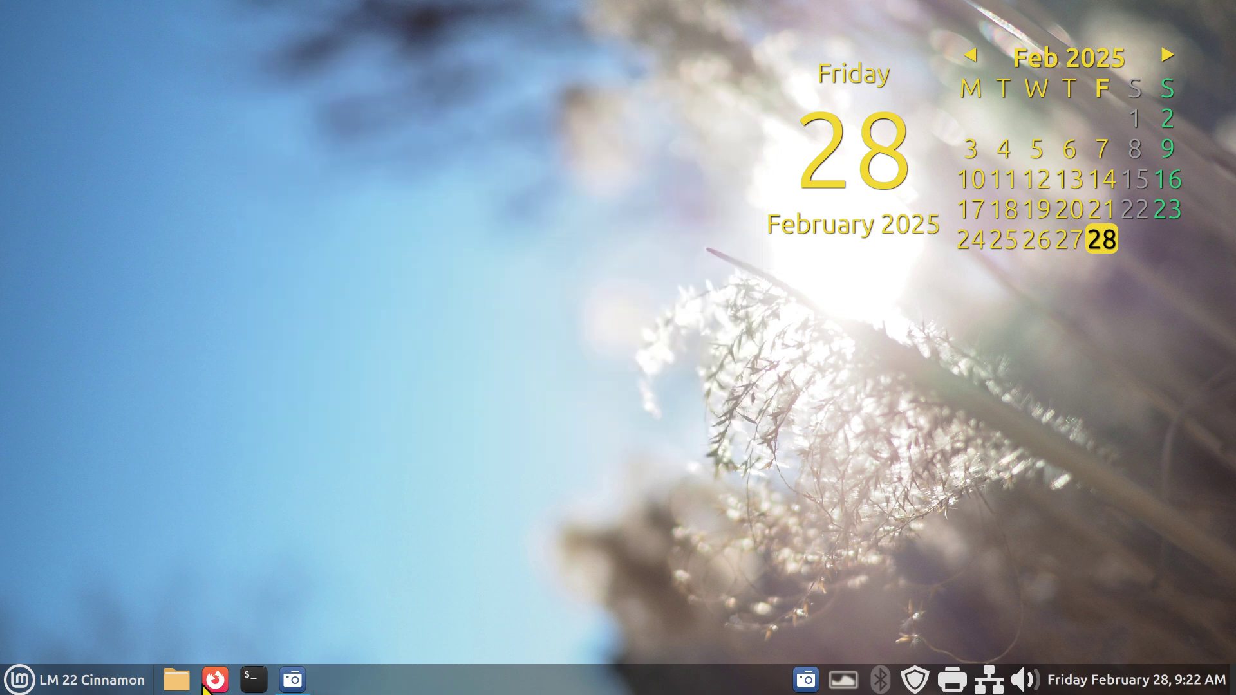
click(175, 679)
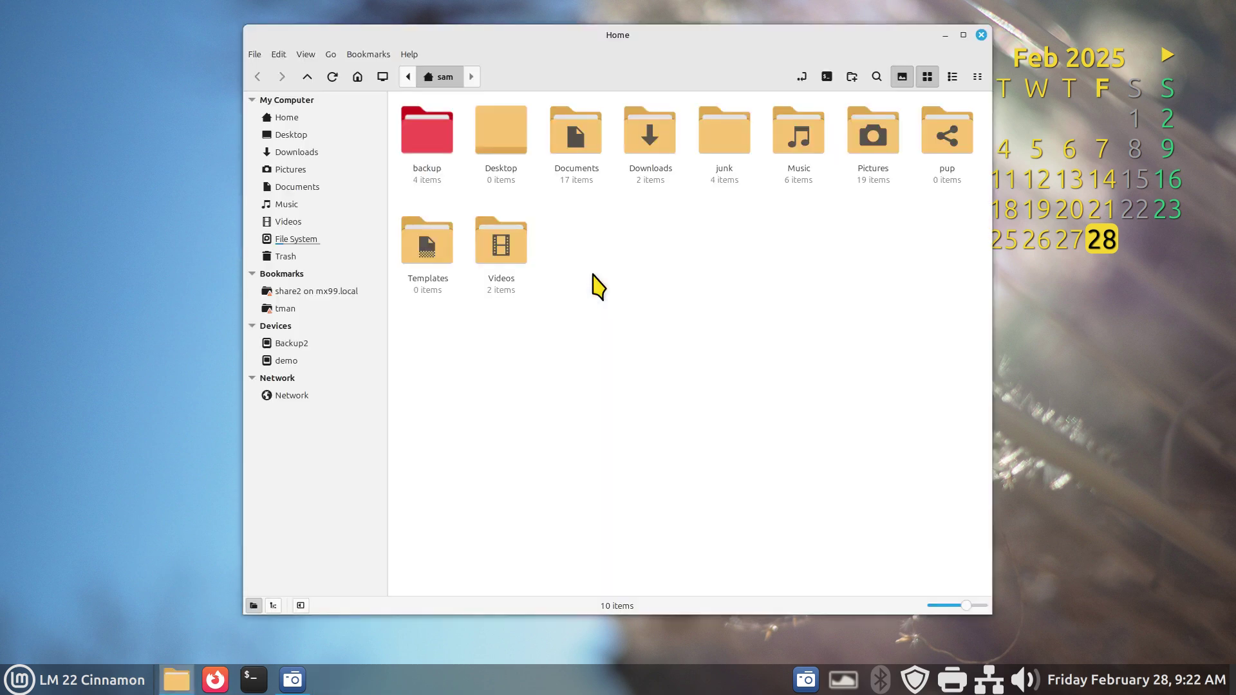
click(577, 146)
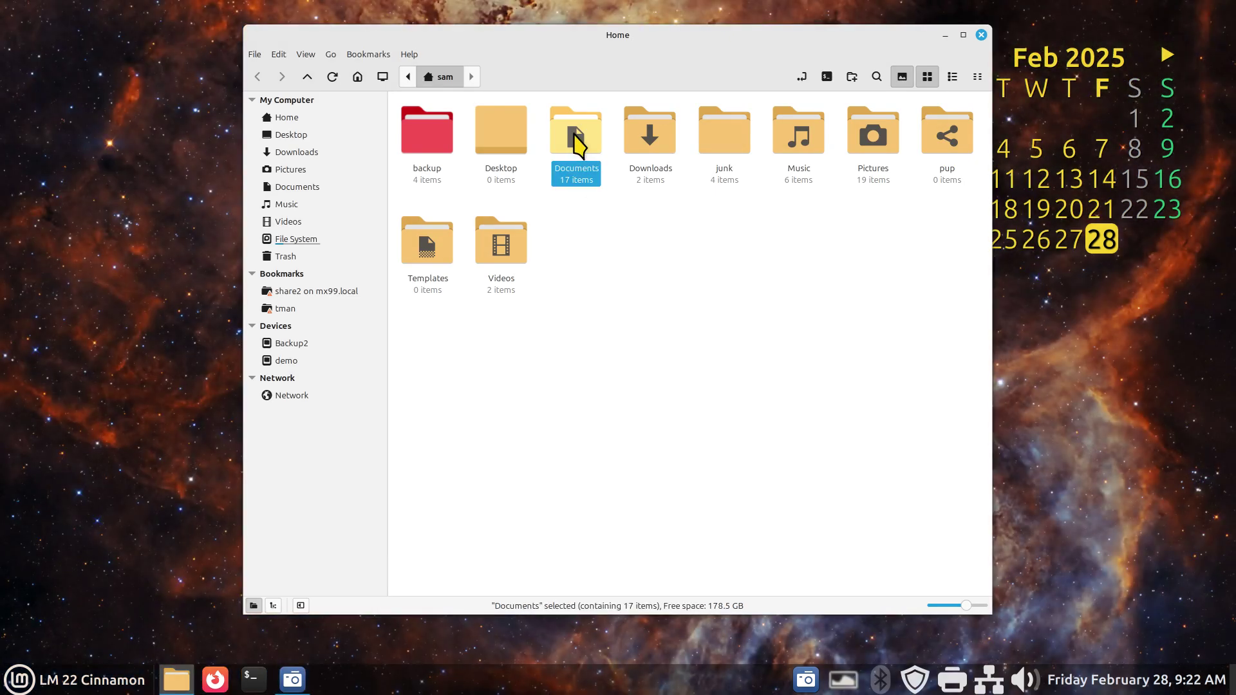
double_click(577, 145)
drag(757, 55, 573, 88)
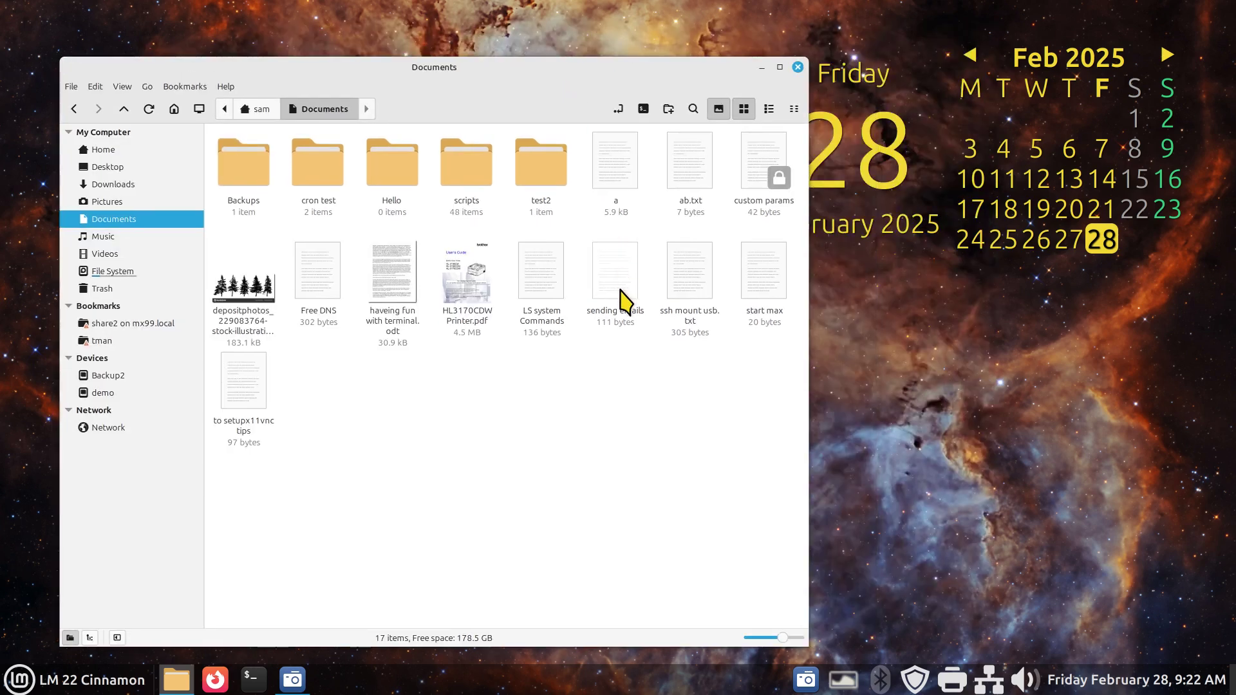
Set Kate as file a's default, then reset plain text to system defaults
right_click(608, 155)
mouse_move(645, 182)
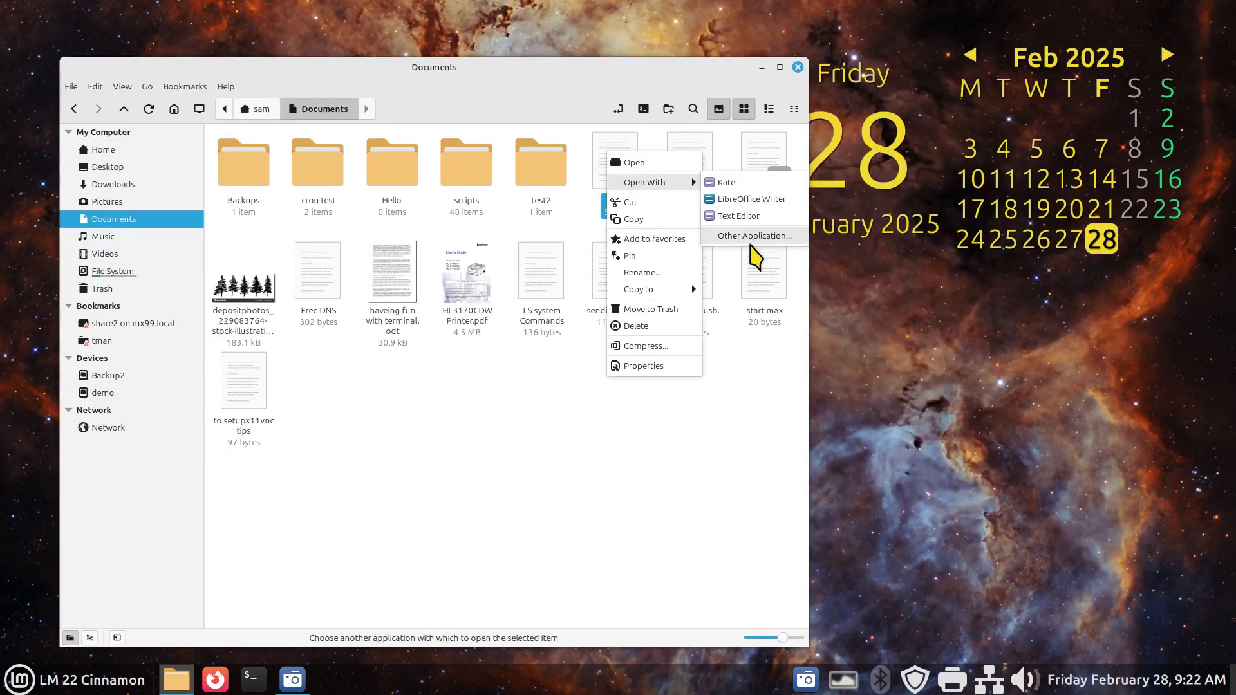
click(750, 239)
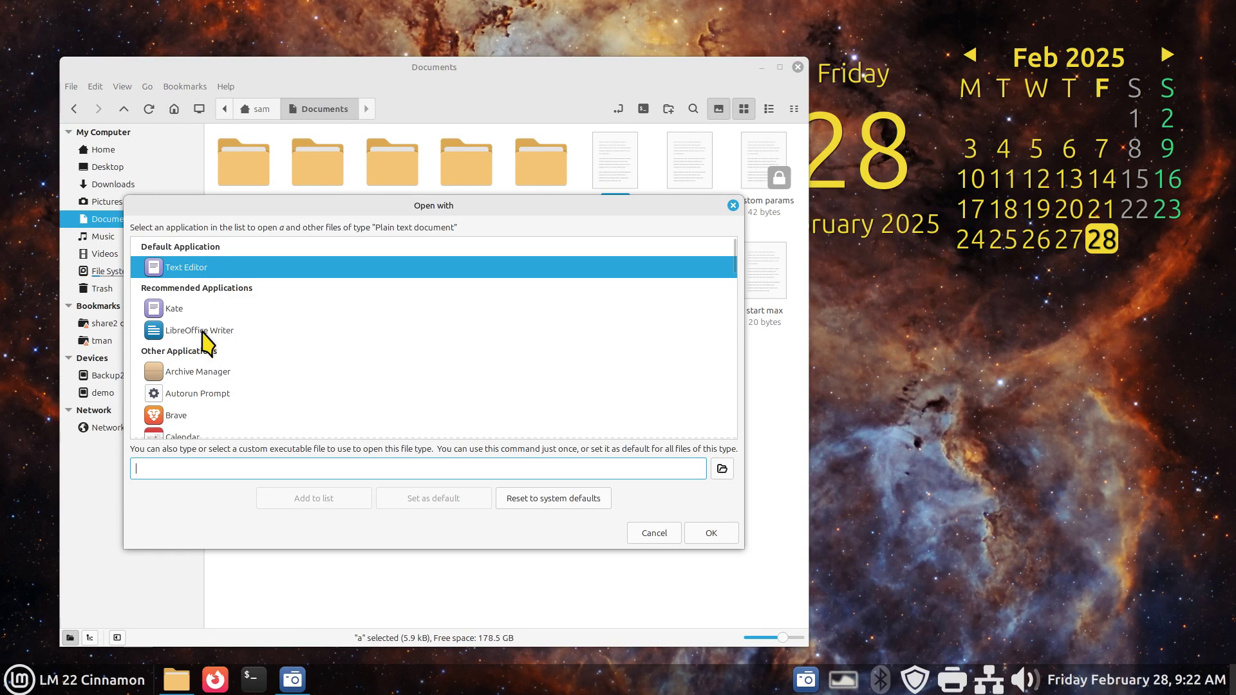
click(168, 311)
click(446, 496)
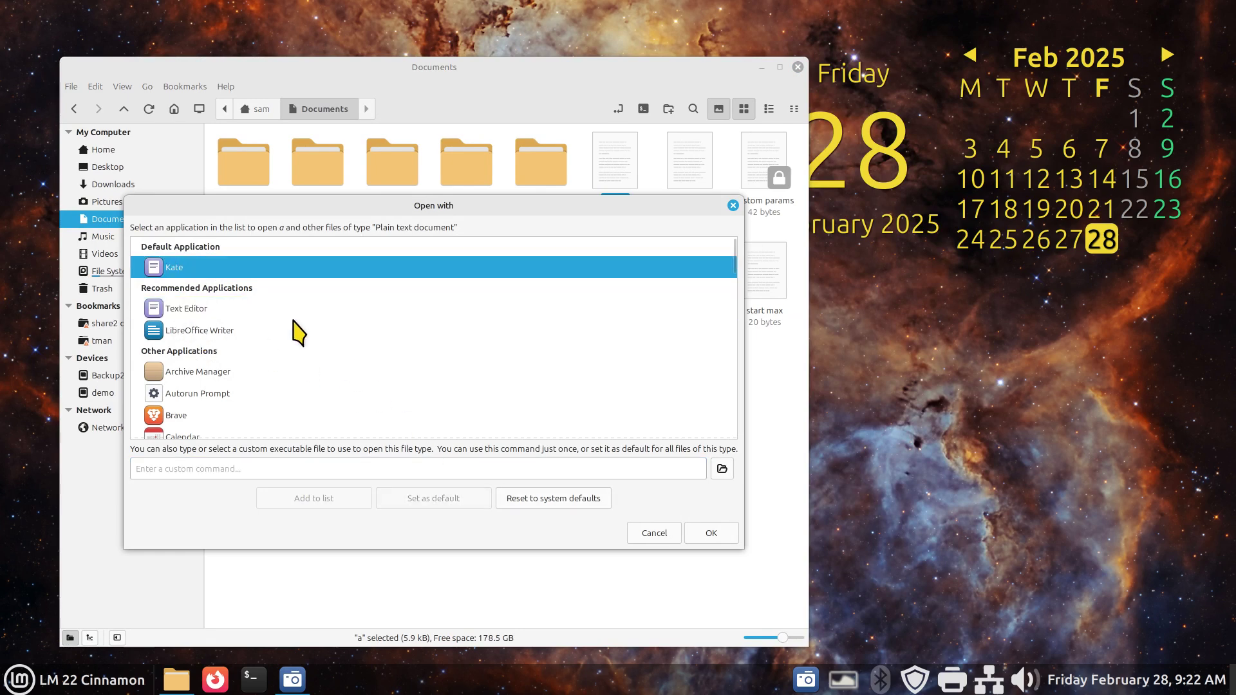
click(569, 503)
click(652, 537)
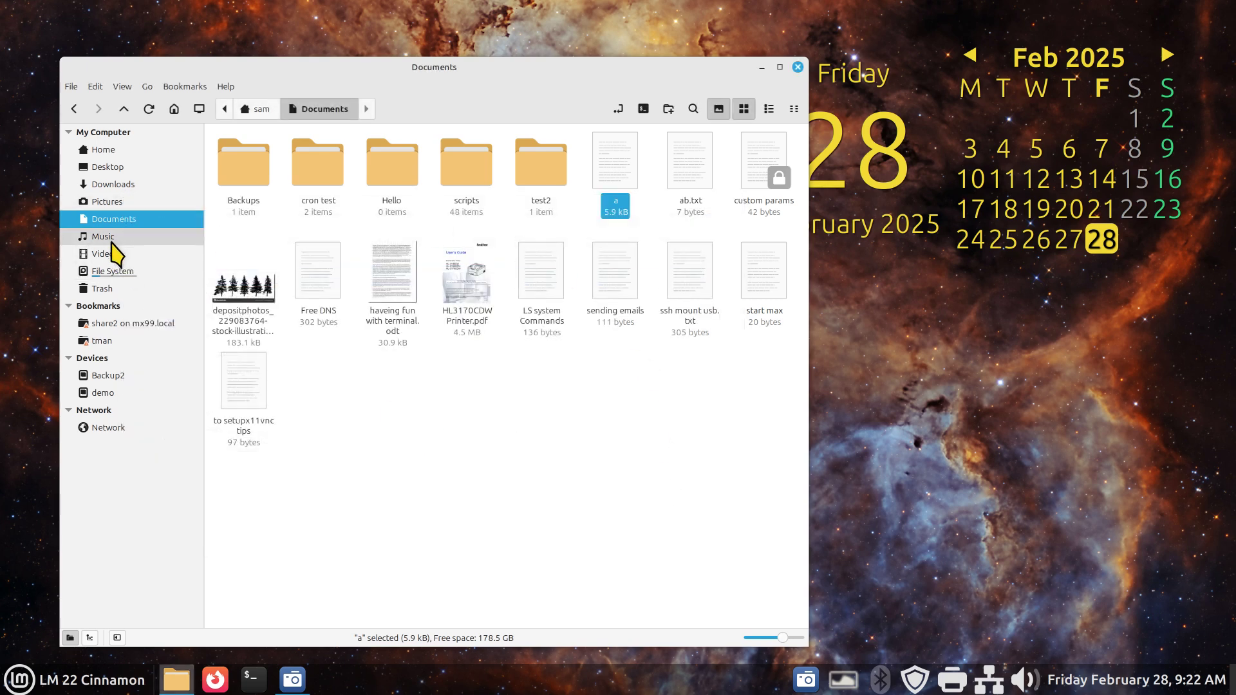
In Music > Celine Dion > A New Day Has Come, reset the MP3 default, keeping VLC media player
click(111, 240)
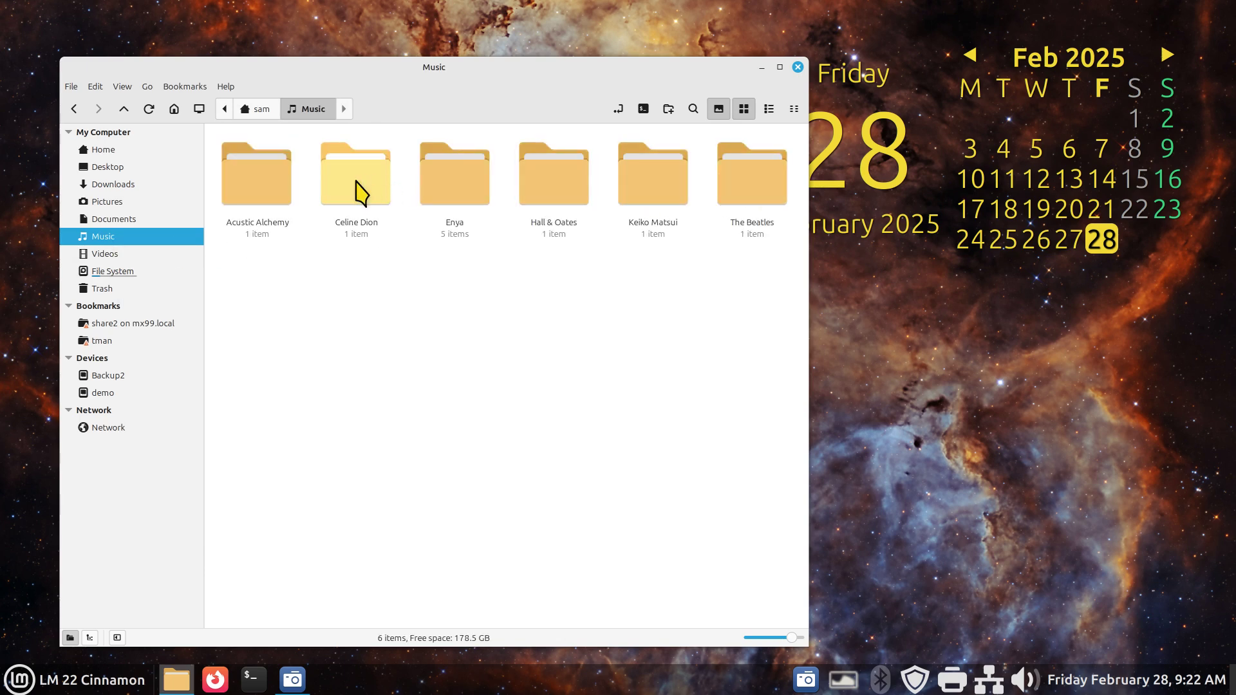
double_click(359, 191)
double_click(257, 169)
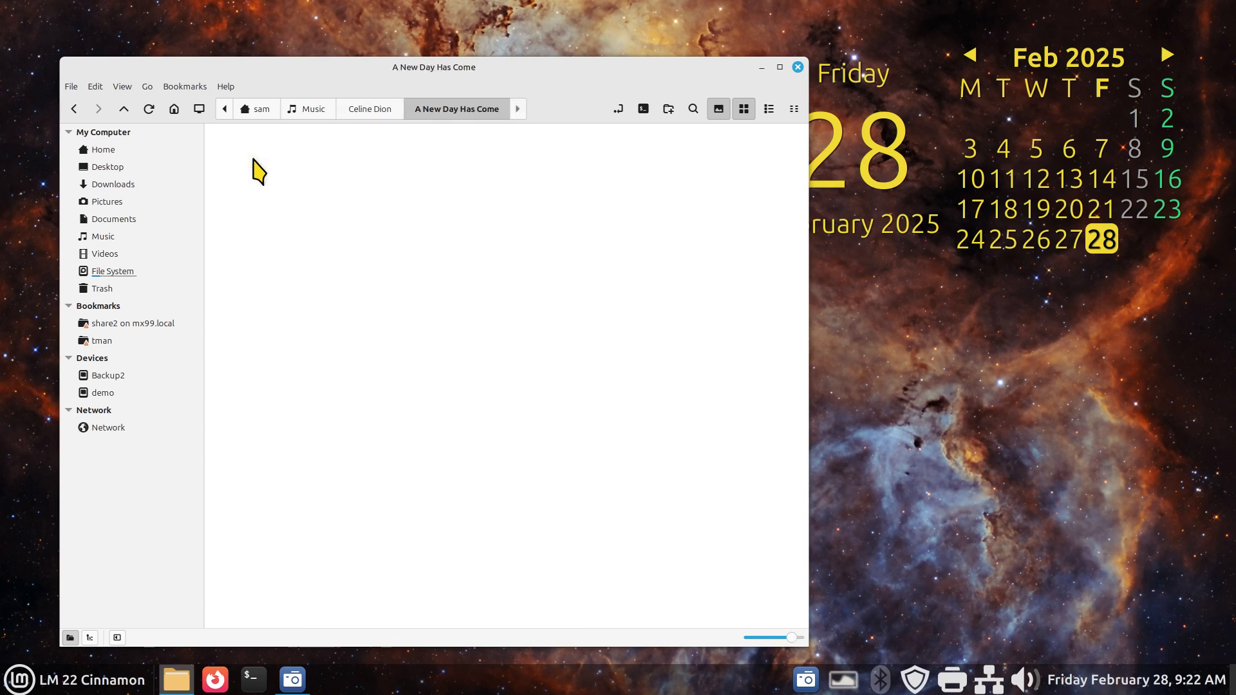
right_click(256, 170)
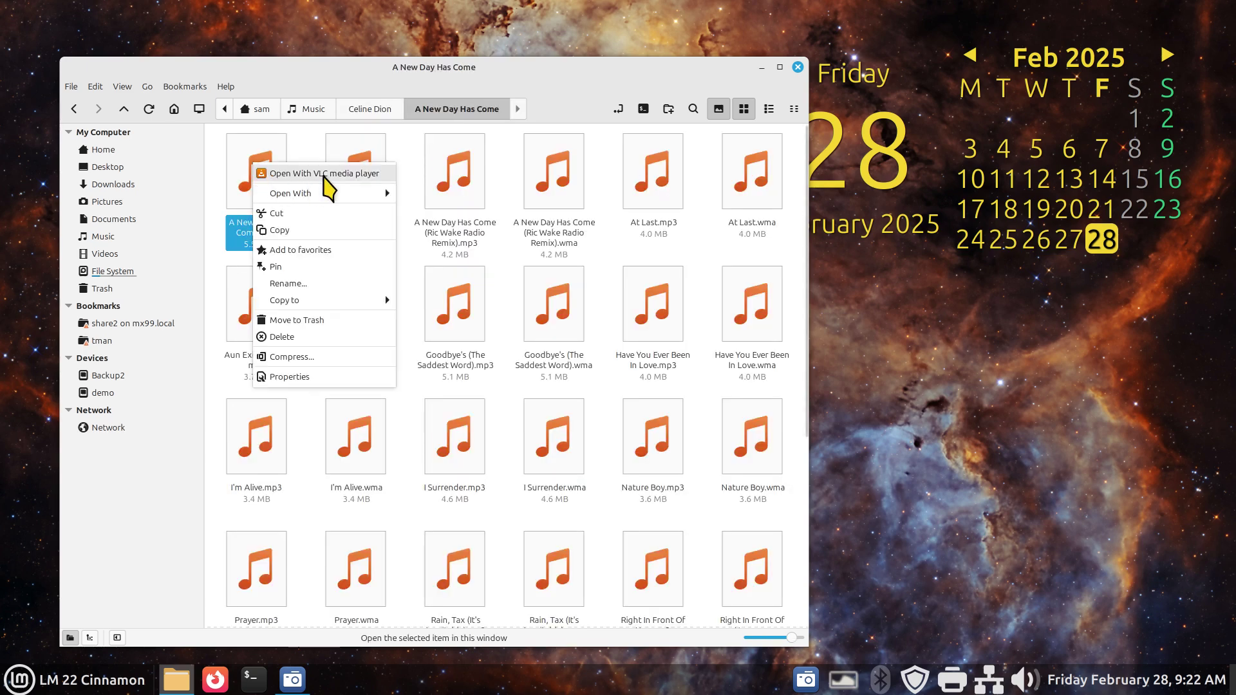
mouse_move(319, 193)
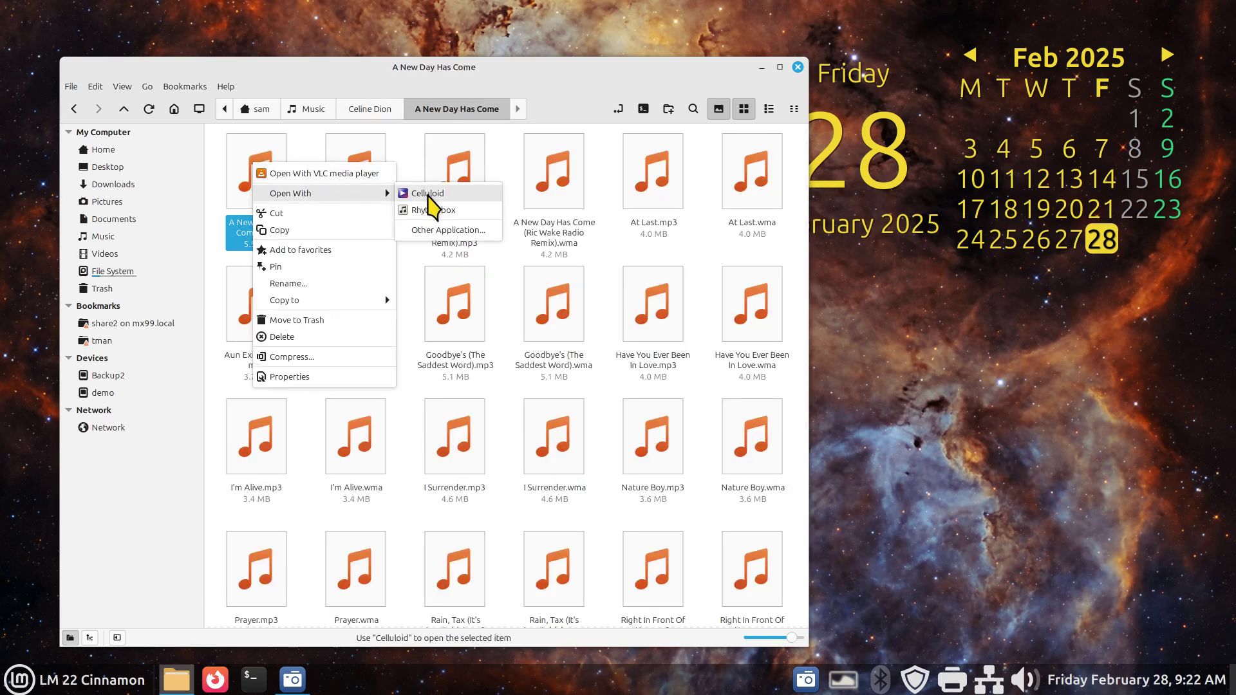
click(439, 230)
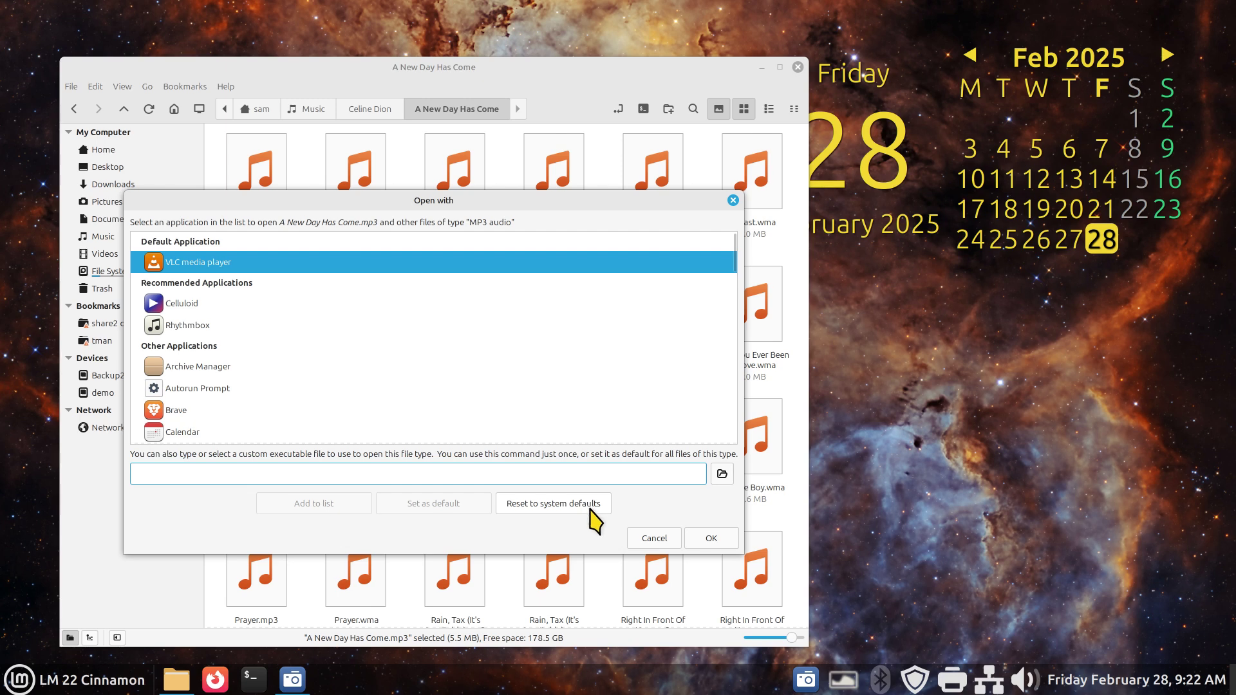
click(558, 503)
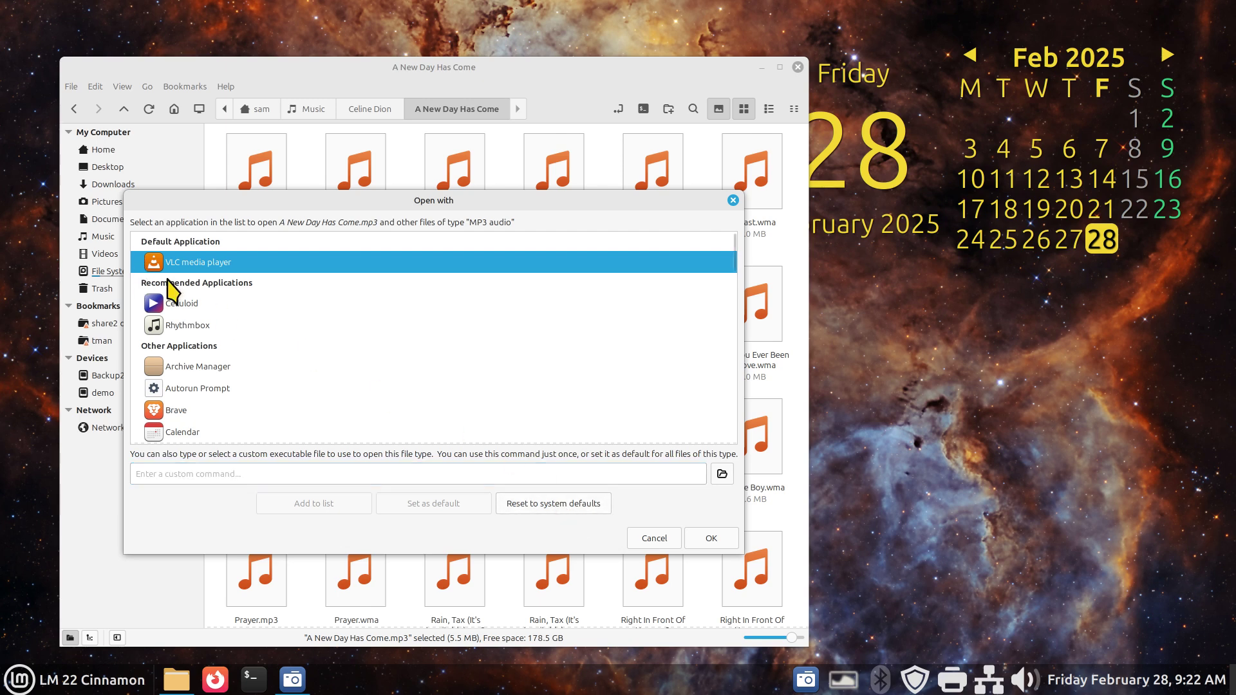
click(656, 540)
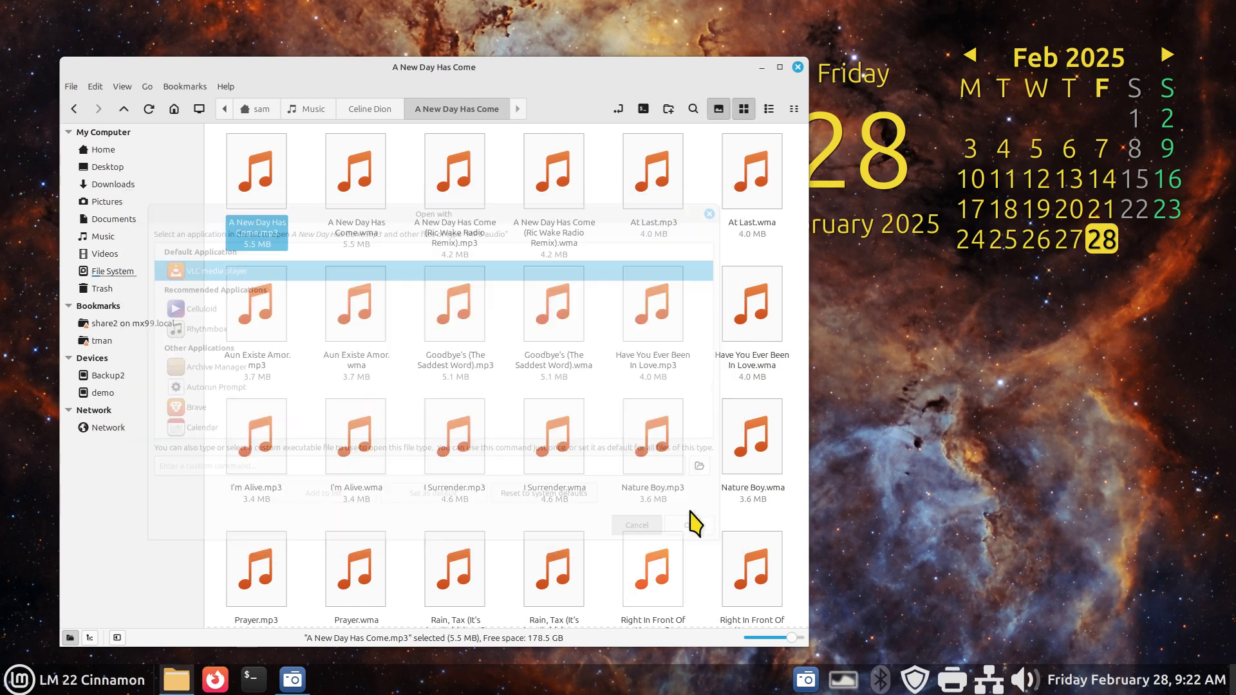
Close the file manager and open Preferred Applications in System Settings
click(801, 70)
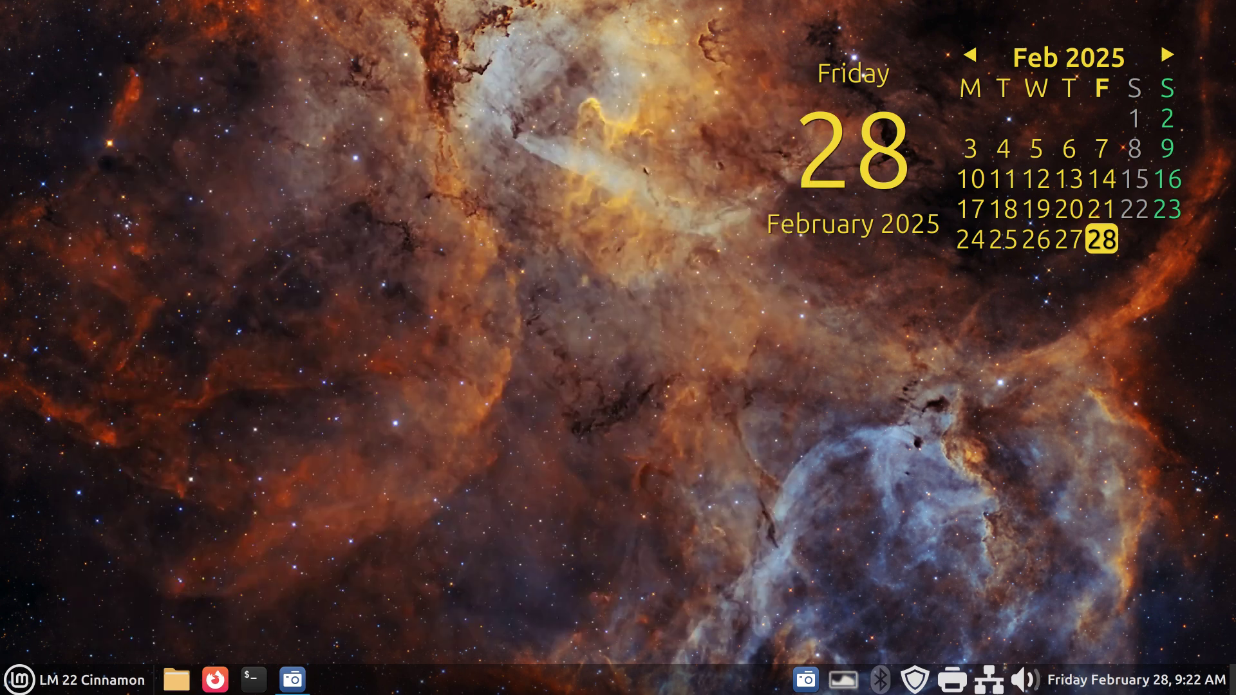
right_click(511, 673)
click(514, 645)
scroll(801, 463, down, 3)
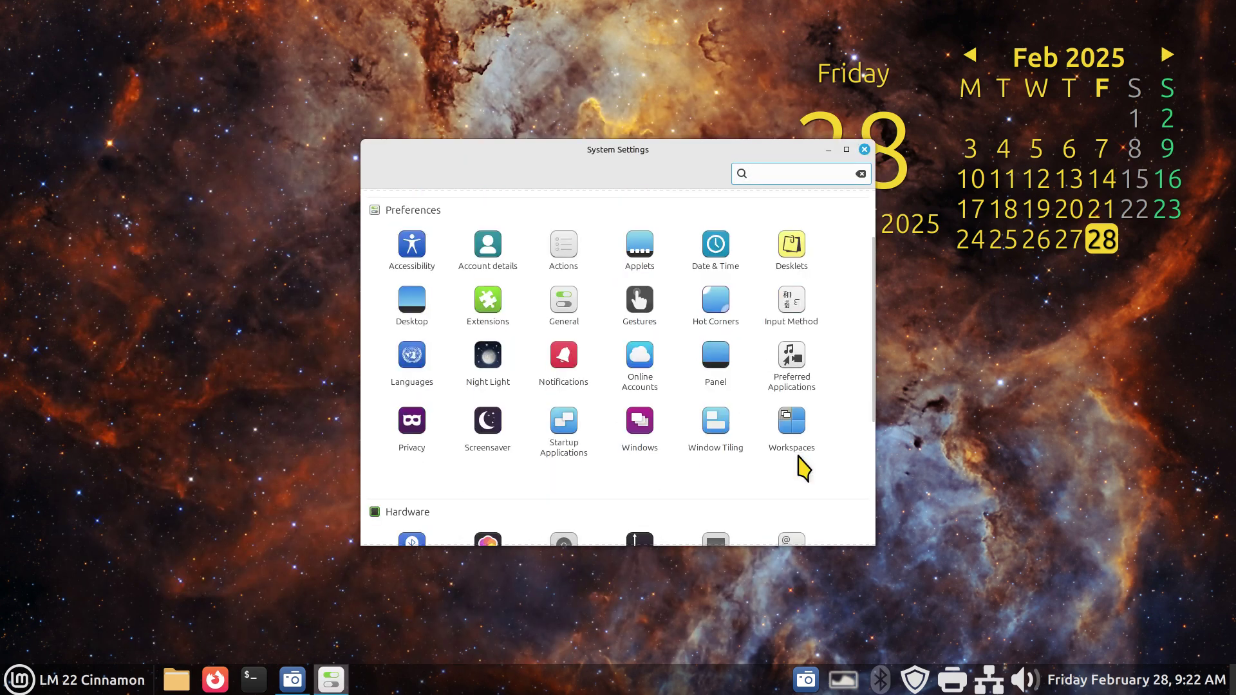
click(800, 372)
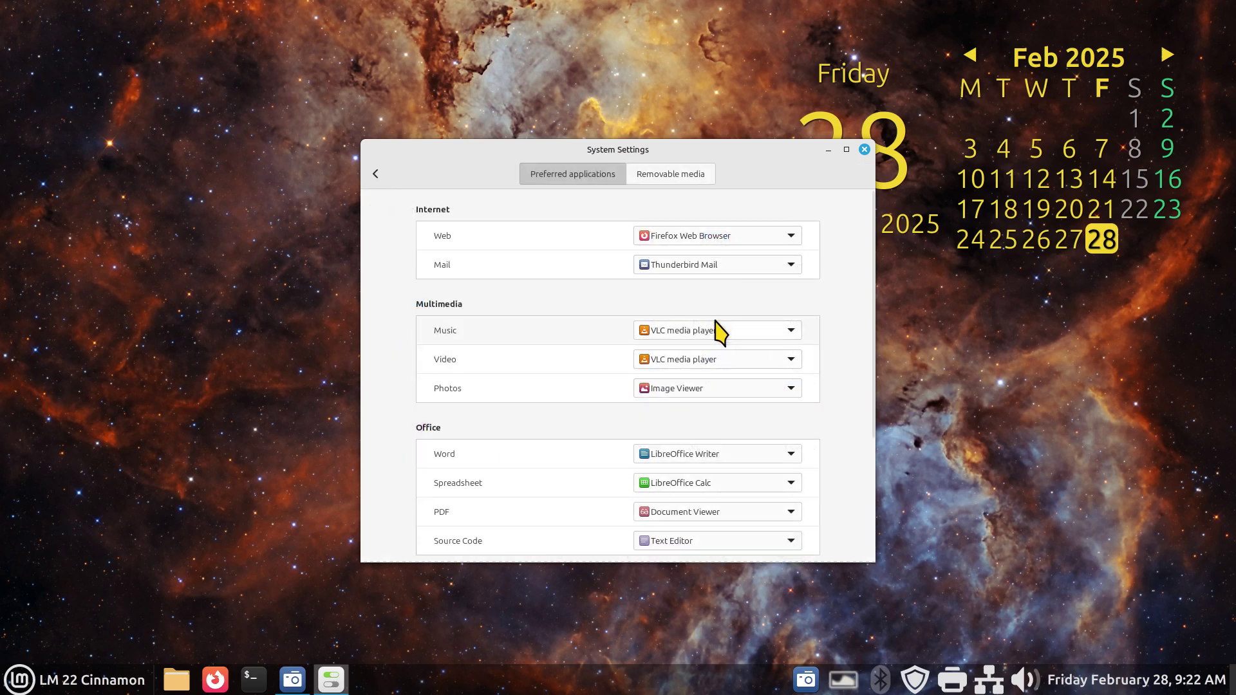
Switch Music to Celluloid, then back to VLC media player, and return to the overview
click(714, 332)
click(692, 351)
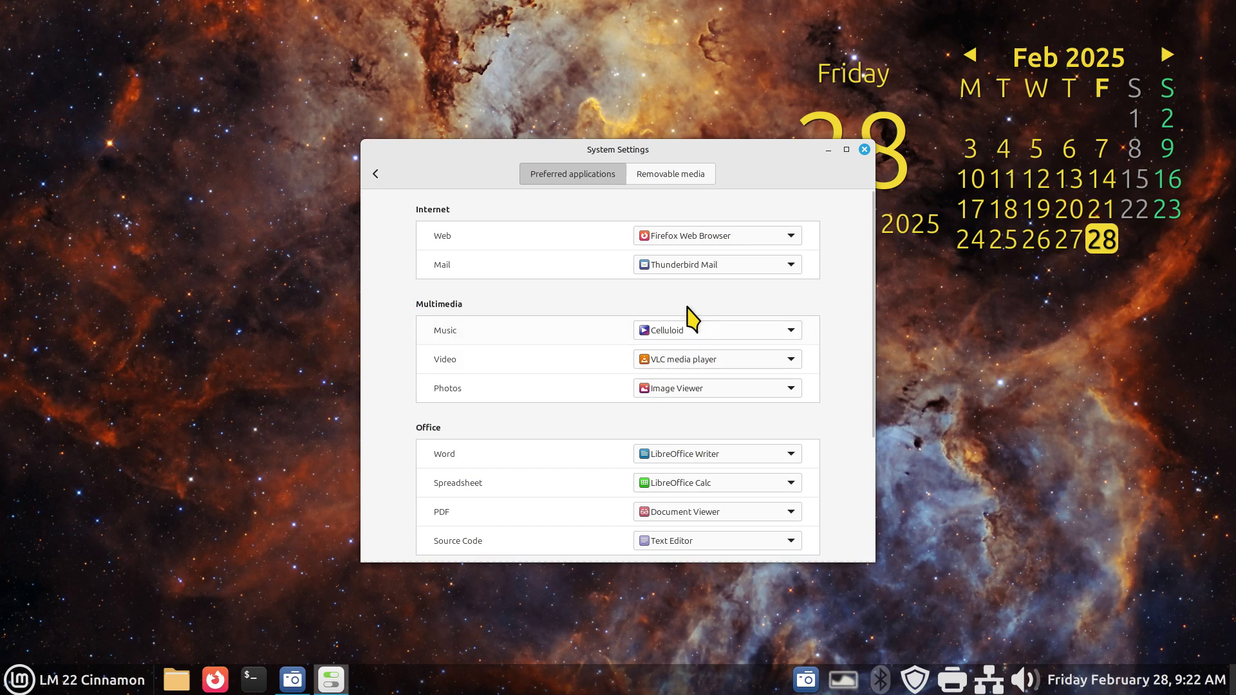
click(705, 330)
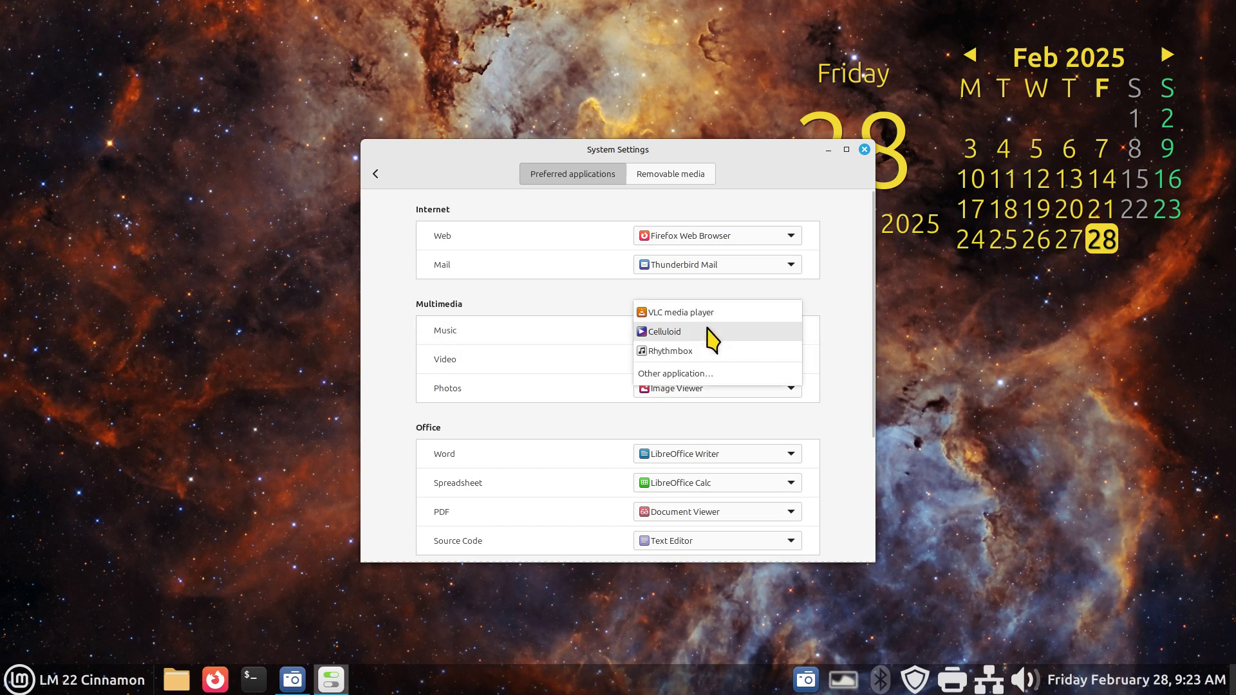
click(706, 312)
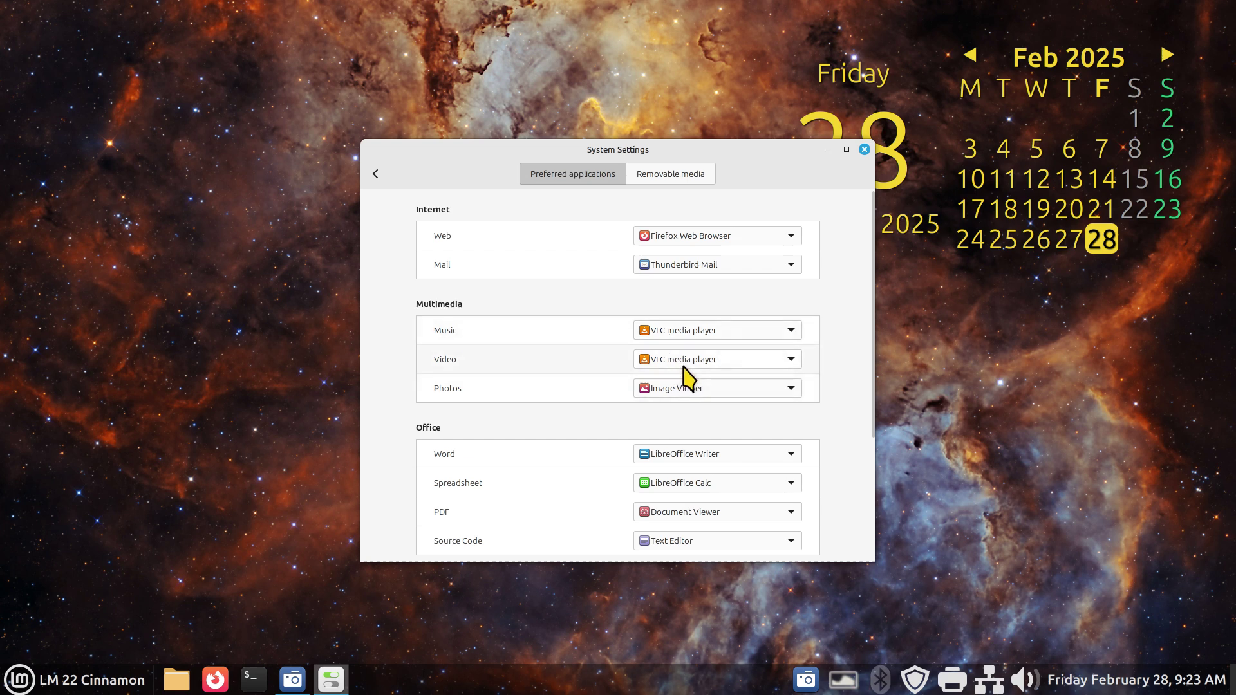
click(375, 173)
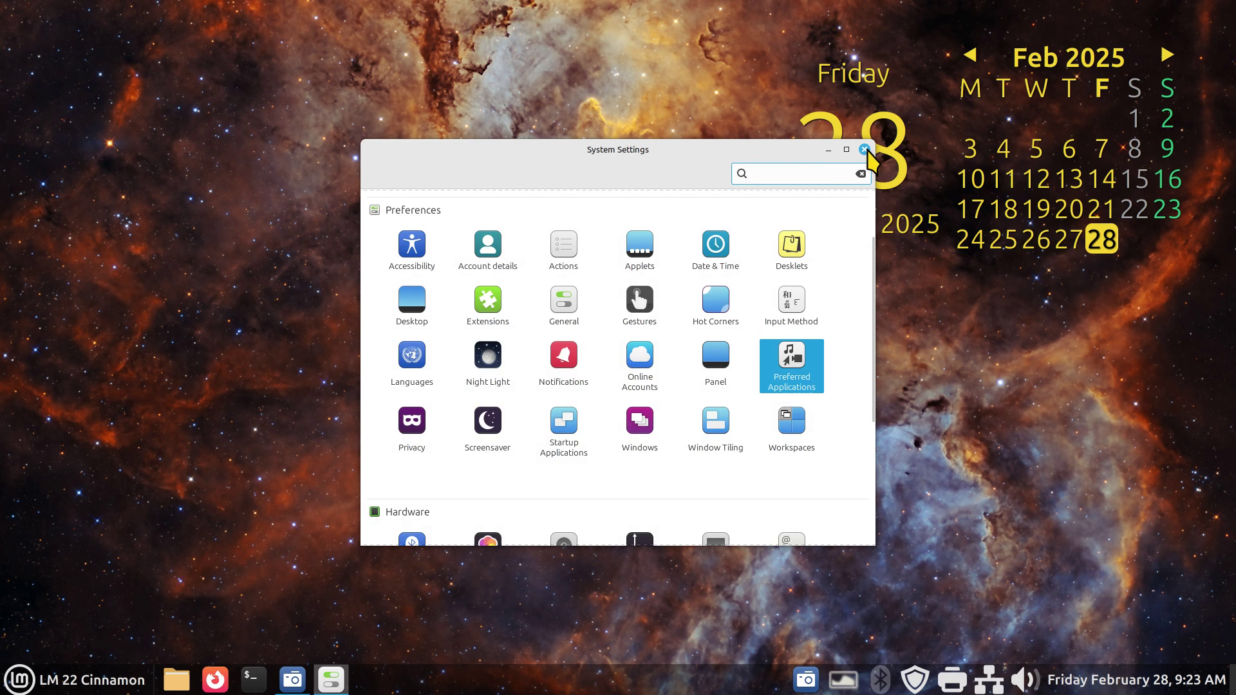
Close the System Settings window, leaving the bare desktop with its calendar widget
click(864, 150)
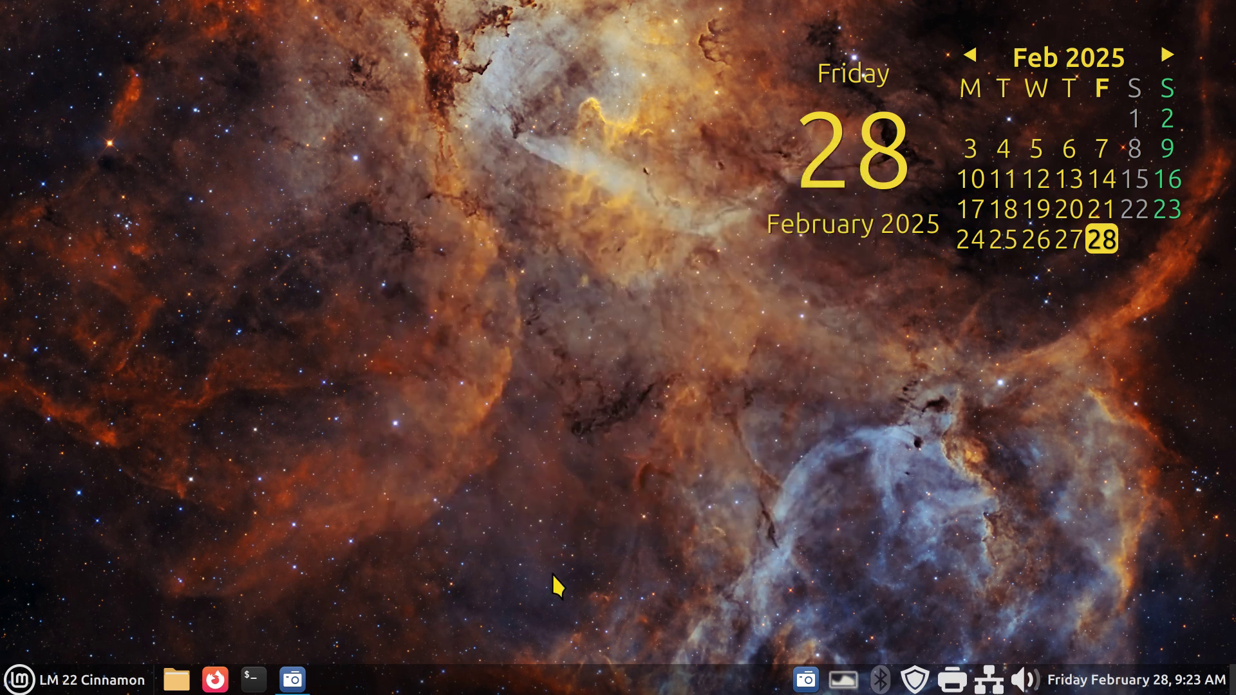